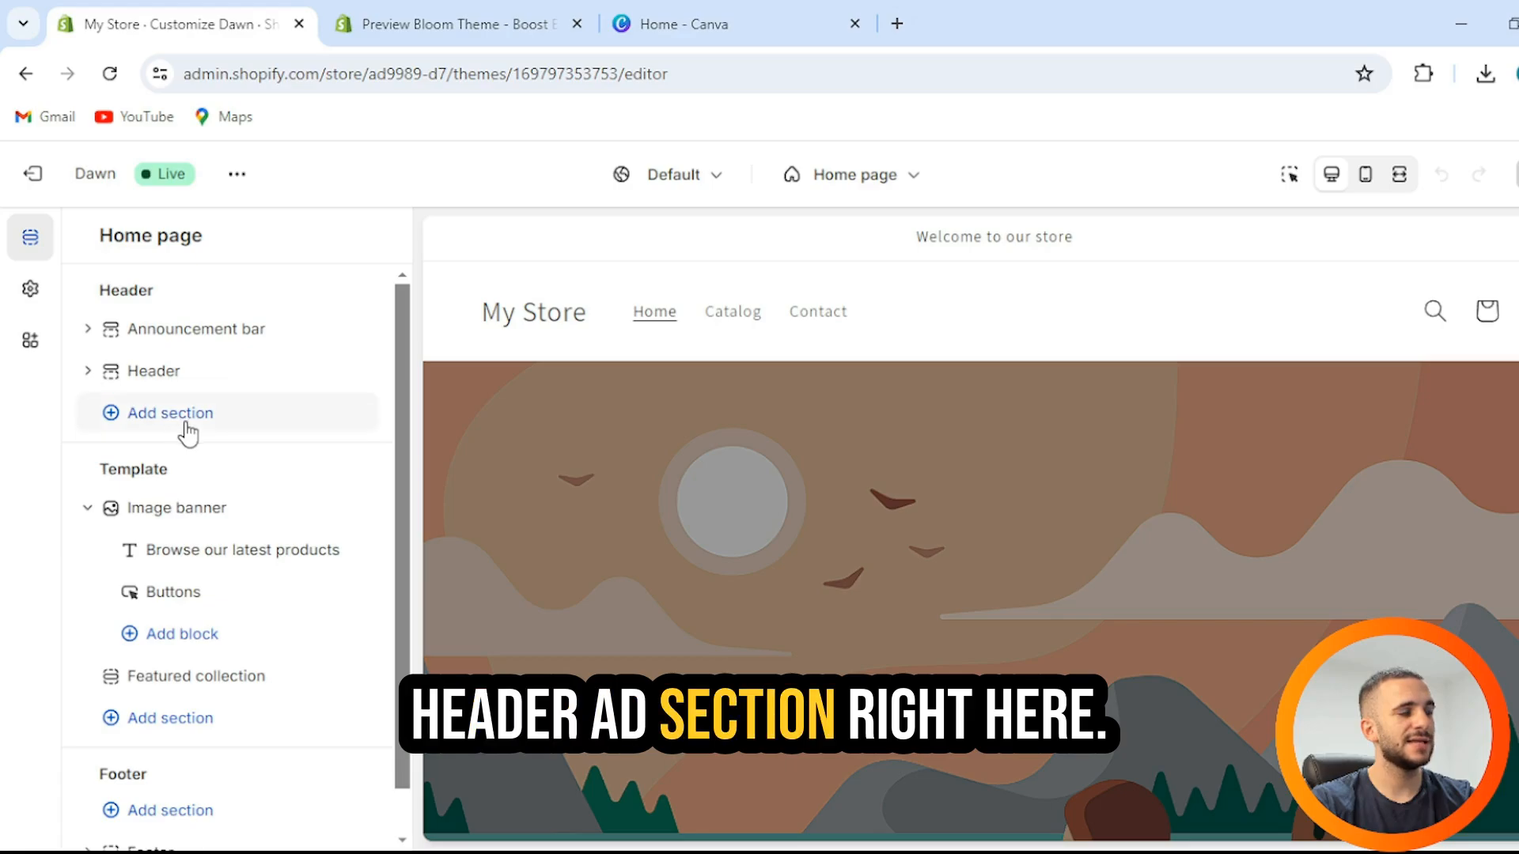
- Remove the Image banner and Featured collection from the home page template and add a Slideshow section
{"action": "scroll", "coordinate": [309, 422], "scroll_direction": "down", "scroll_amount": 1}
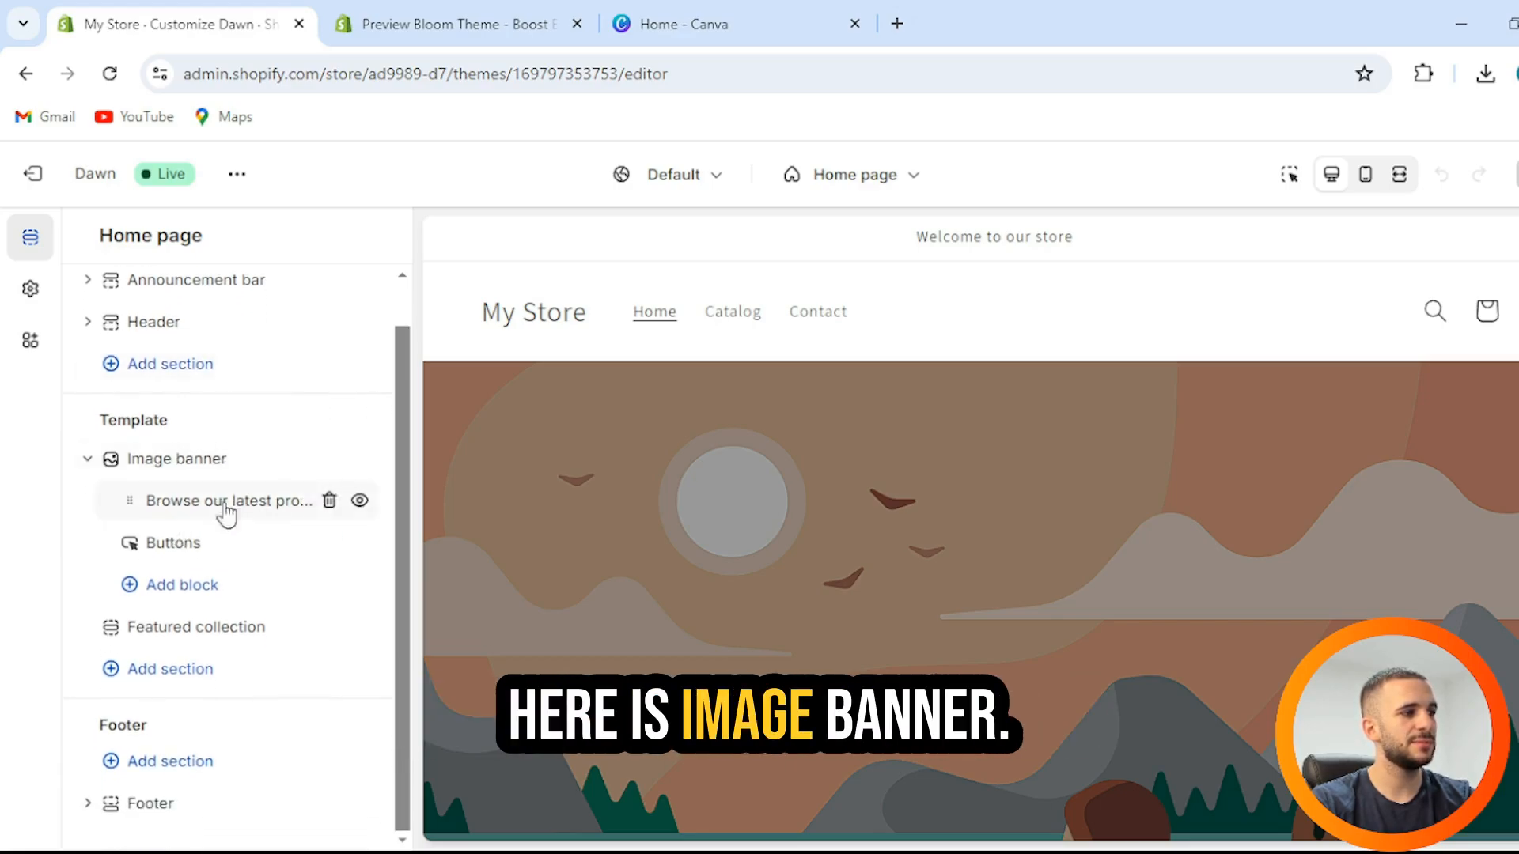
{"action": "left_click", "coordinate": [329, 460]}
{"action": "left_click", "coordinate": [188, 552]}
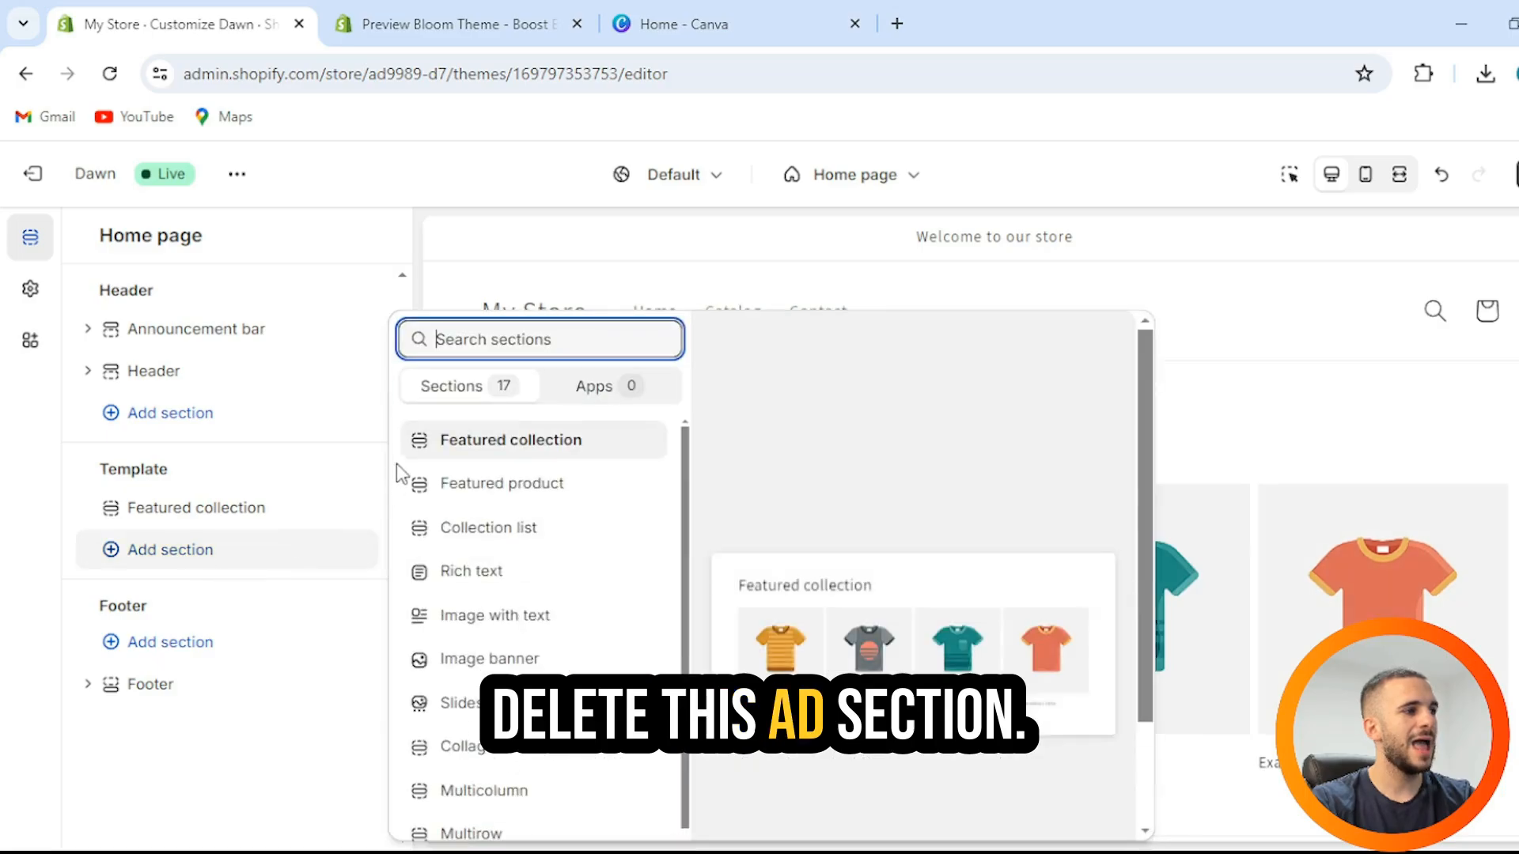
{"action": "left_click", "coordinate": [463, 703]}
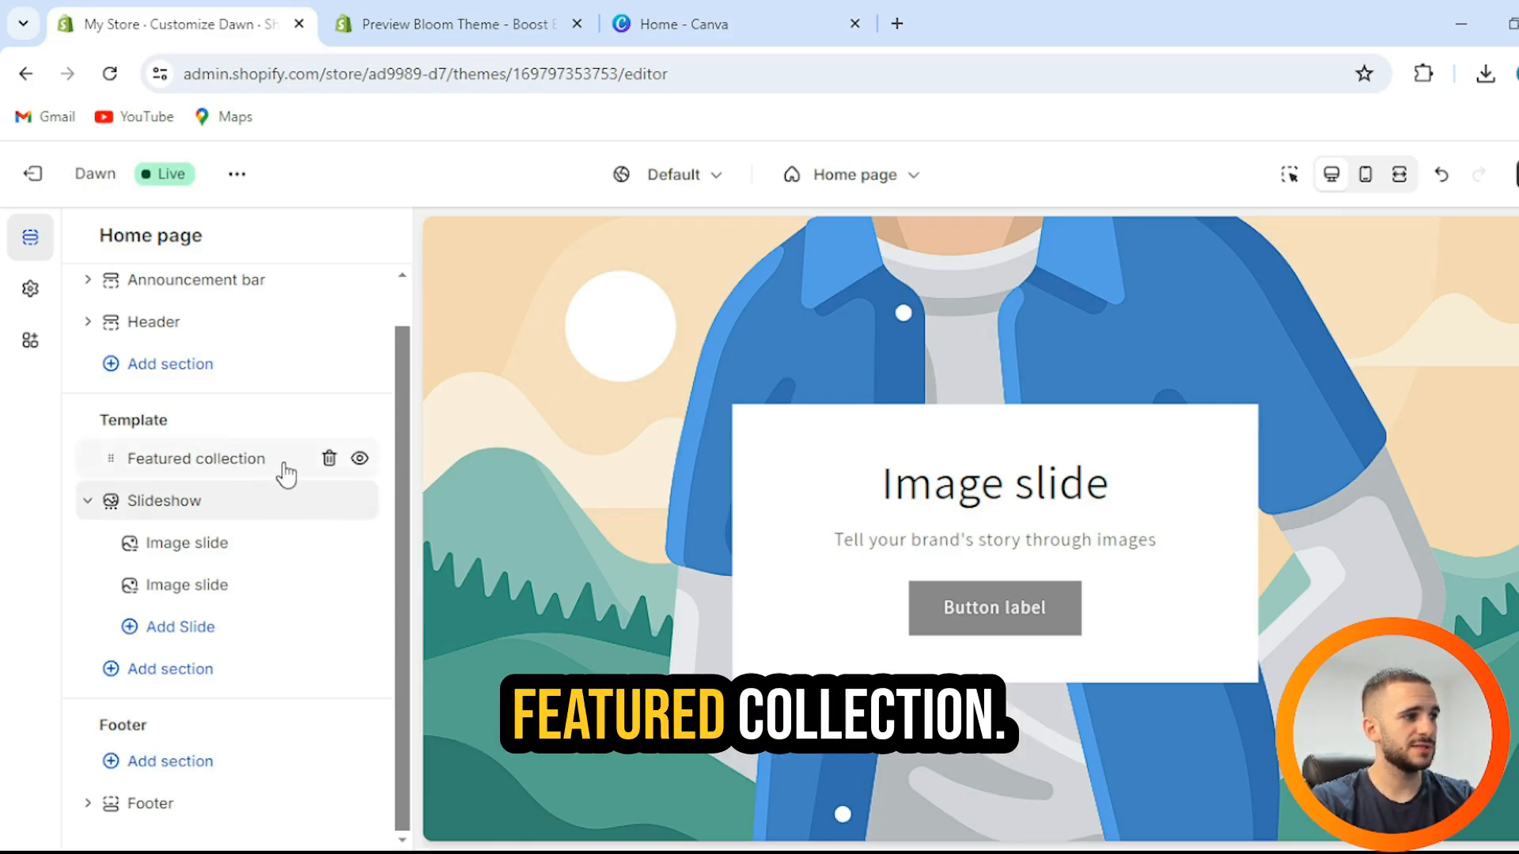
{"action": "left_click", "coordinate": [329, 460]}
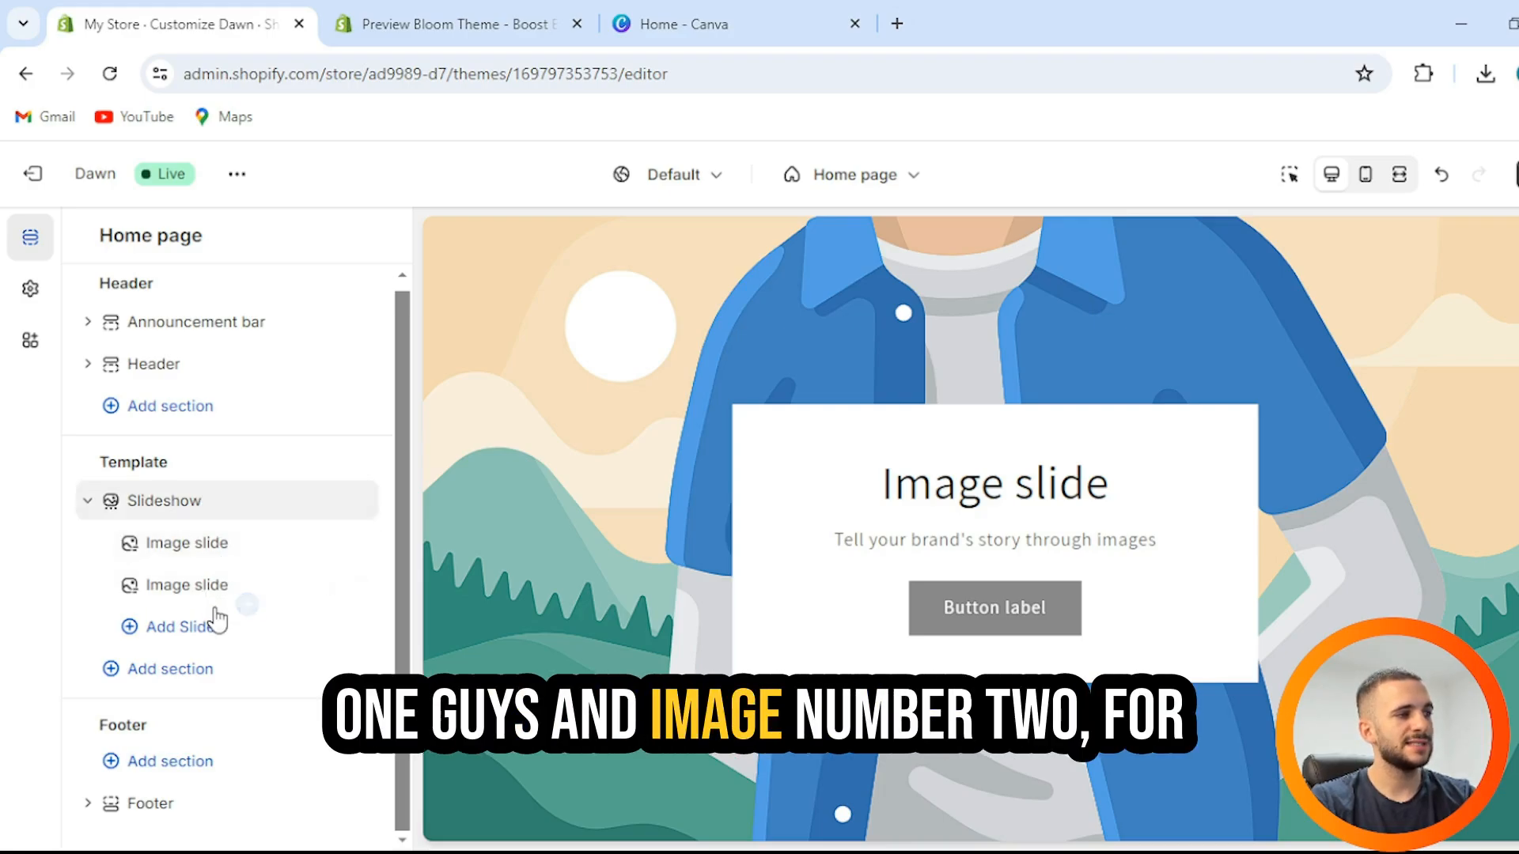
- Examine the new slideshow in the home page preview along with the header, template and footer sections
{"action": "scroll", "coordinate": [948, 431], "scroll_direction": "down", "scroll_amount": 5}
{"action": "scroll", "coordinate": [948, 431], "scroll_direction": "up", "scroll_amount": 3}
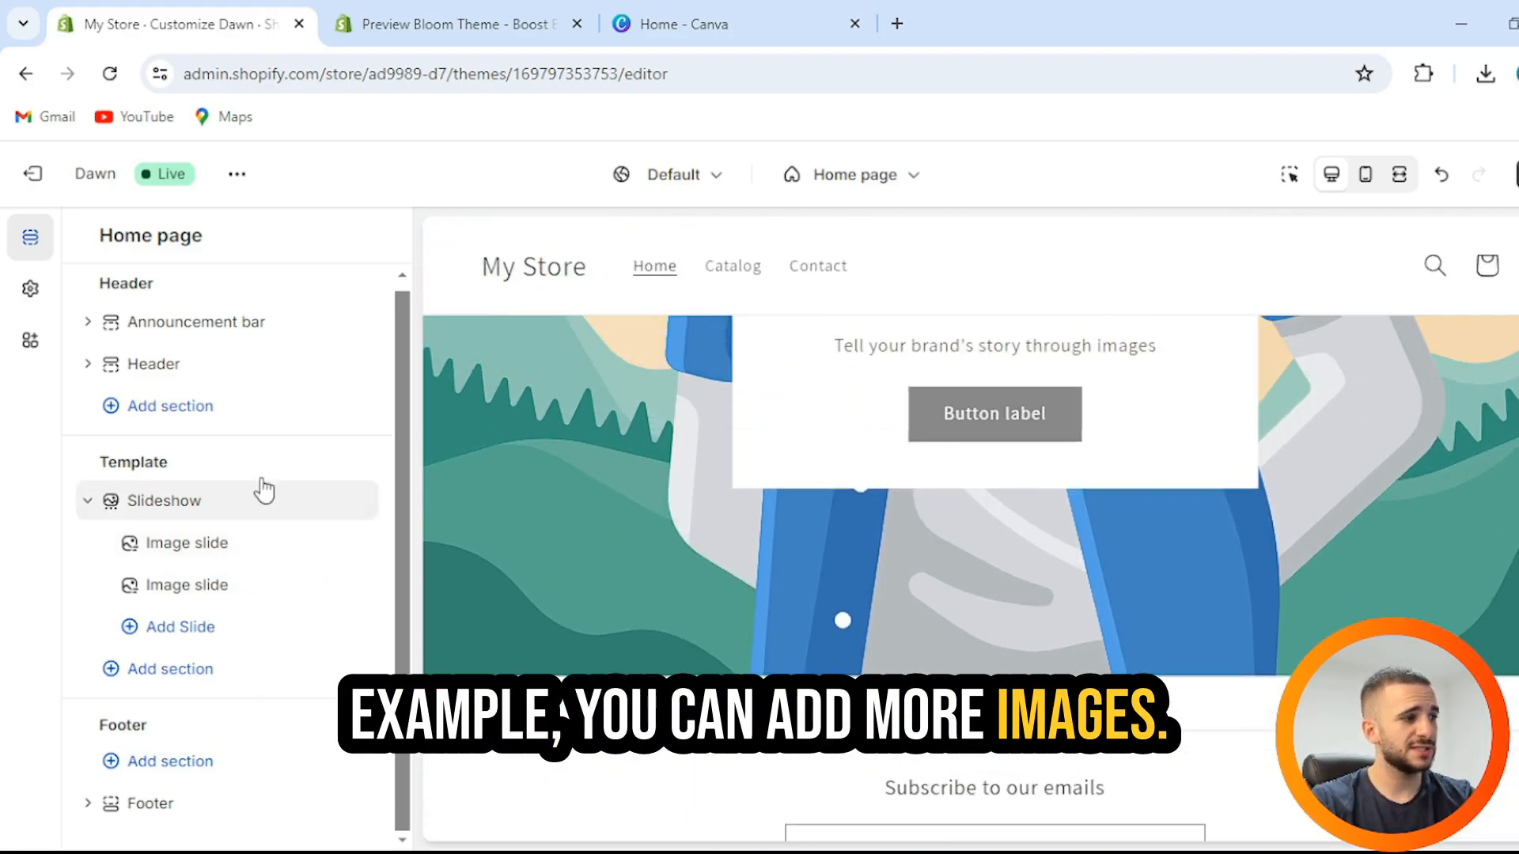
{"action": "scroll", "coordinate": [317, 450], "scroll_direction": "up", "scroll_amount": 1}
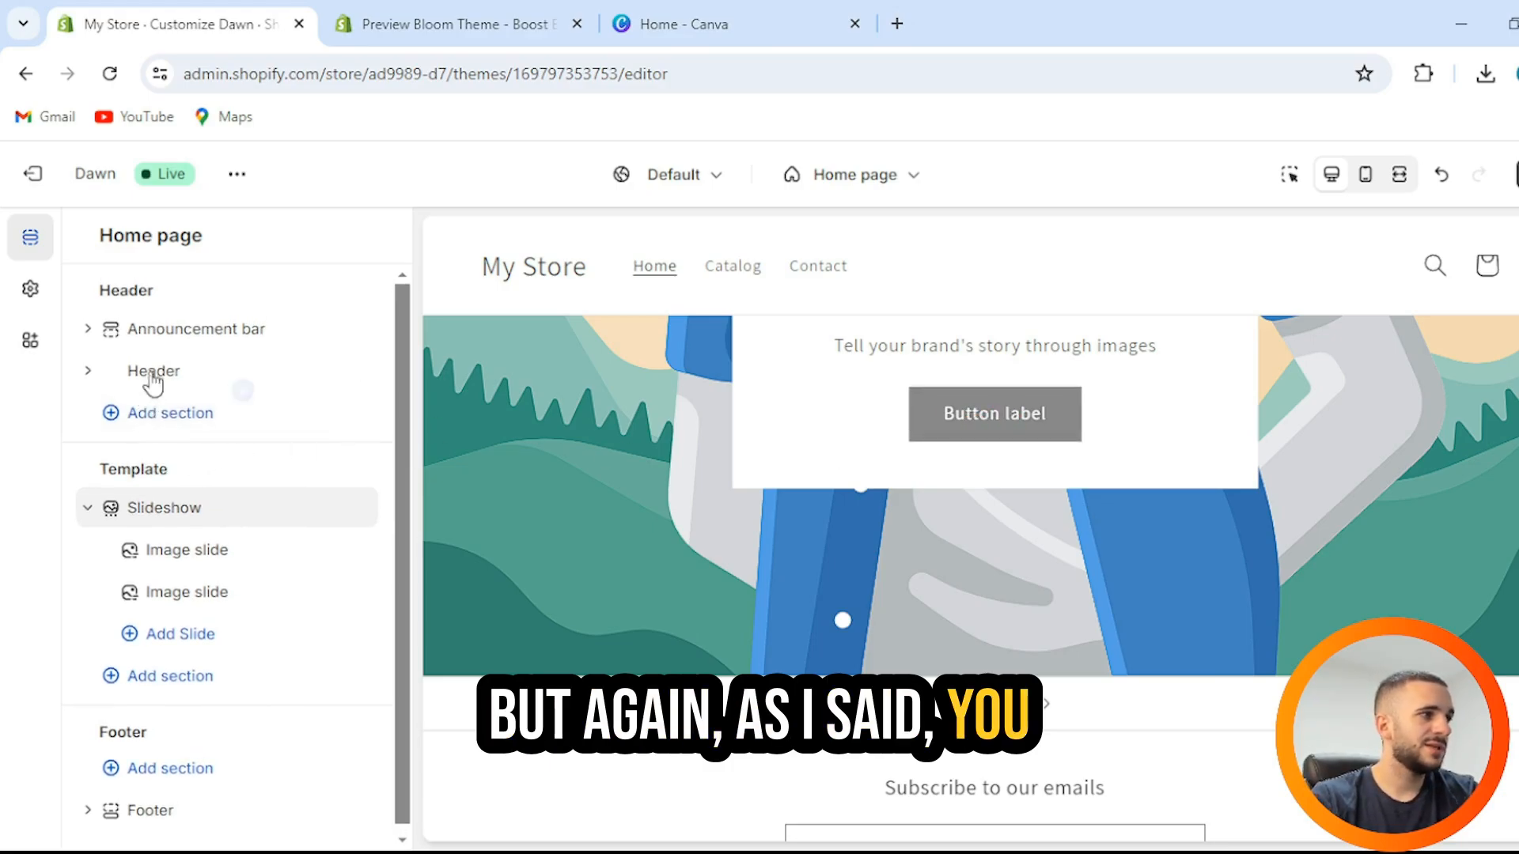
{"action": "scroll", "coordinate": [295, 400], "scroll_direction": "down", "scroll_amount": 1}
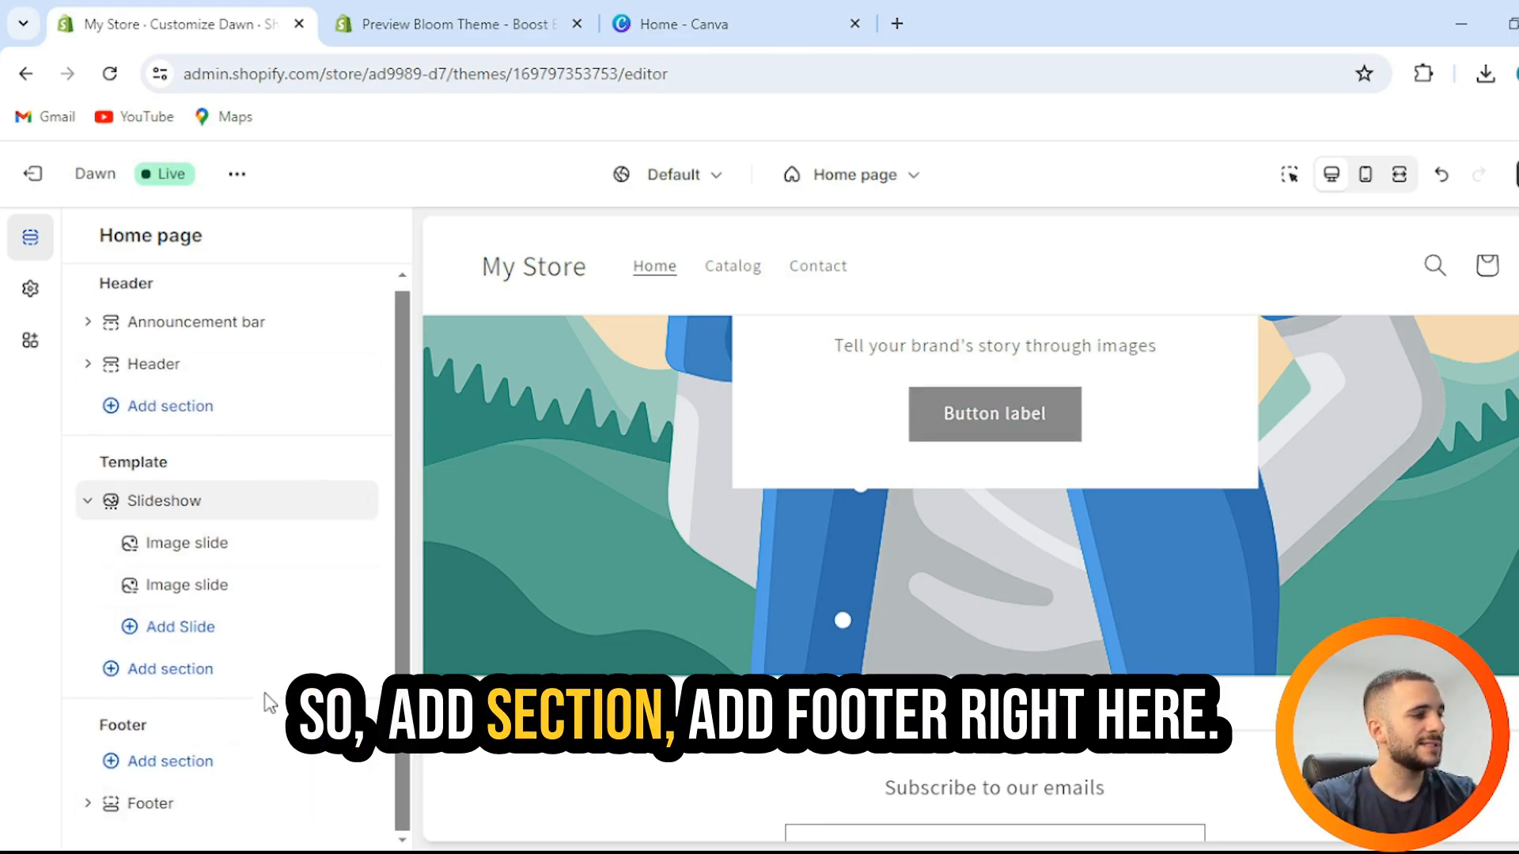
{"action": "scroll", "coordinate": [267, 692], "scroll_direction": "up", "scroll_amount": 1}
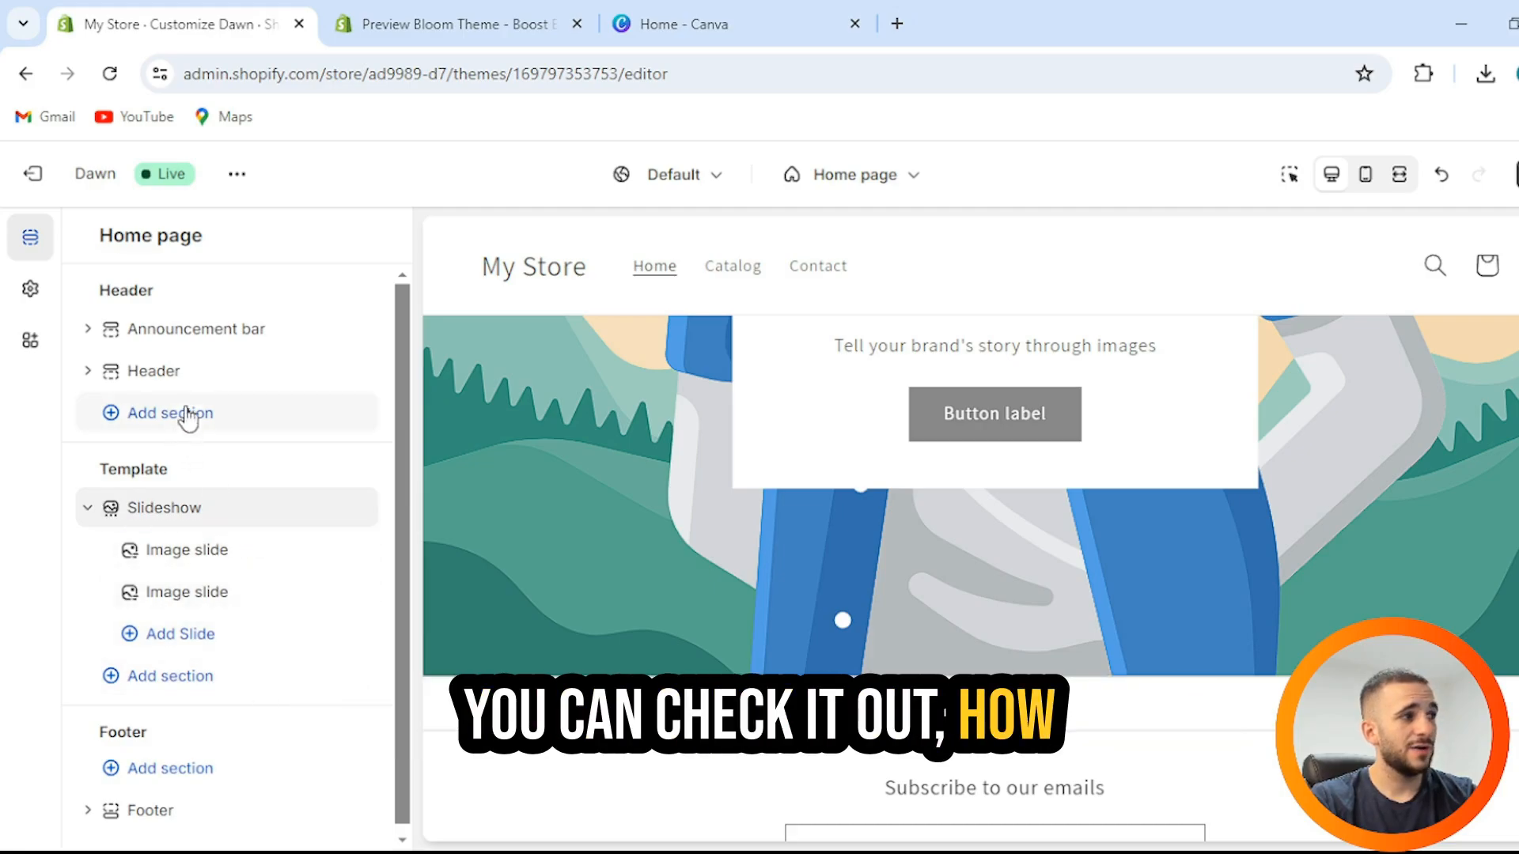
{"action": "scroll", "coordinate": [1061, 428], "scroll_direction": "up", "scroll_amount": 2}
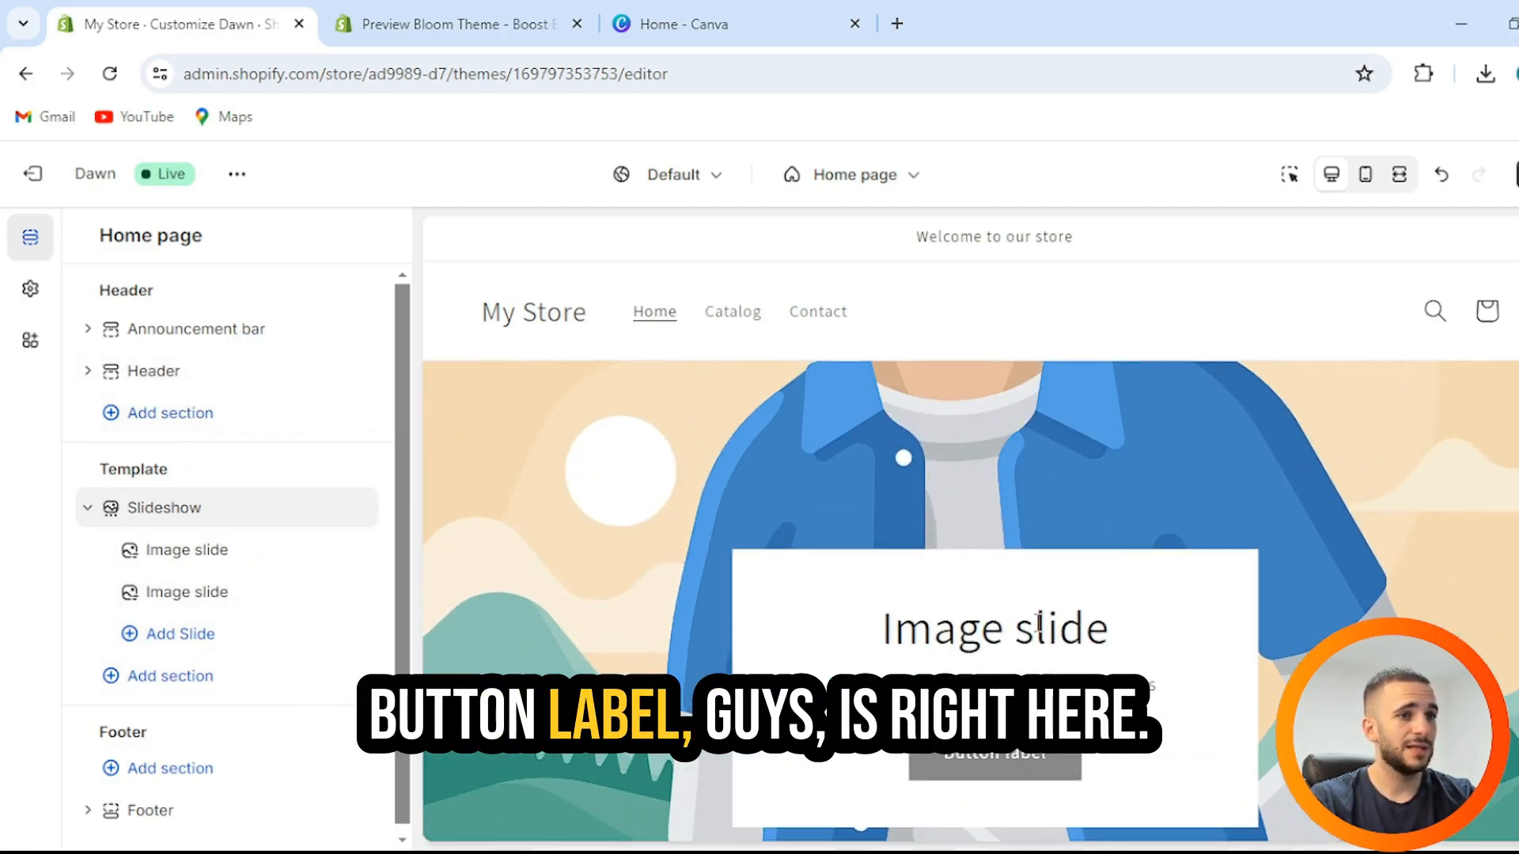
{"action": "scroll", "coordinate": [959, 451], "scroll_direction": "down", "scroll_amount": 3}
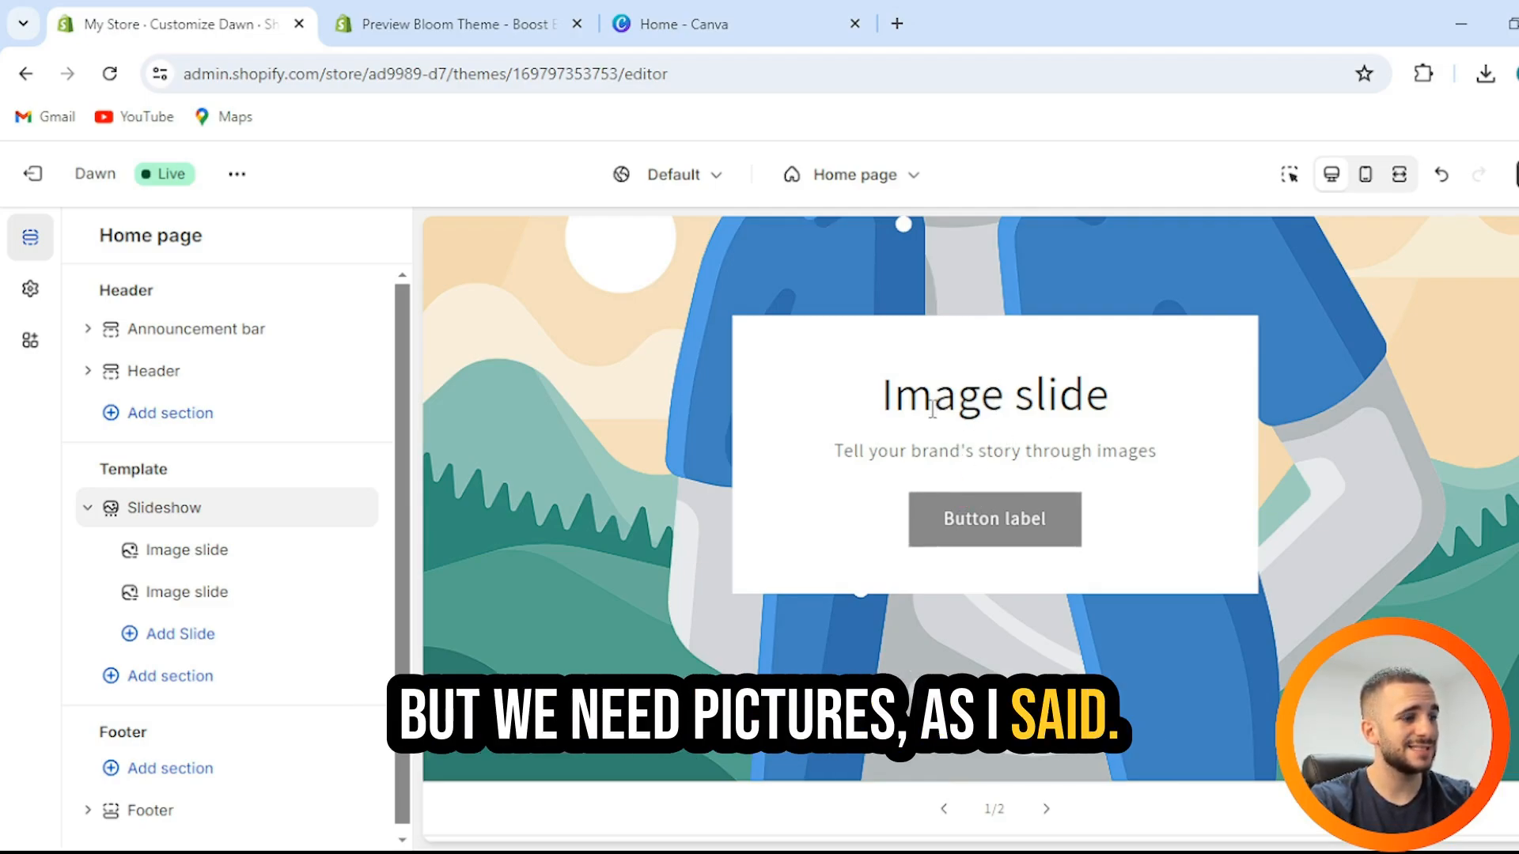
- Switch to Canva and create a new custom-size design of 4320 × 2160 px
{"action": "left_click", "coordinate": [702, 26]}
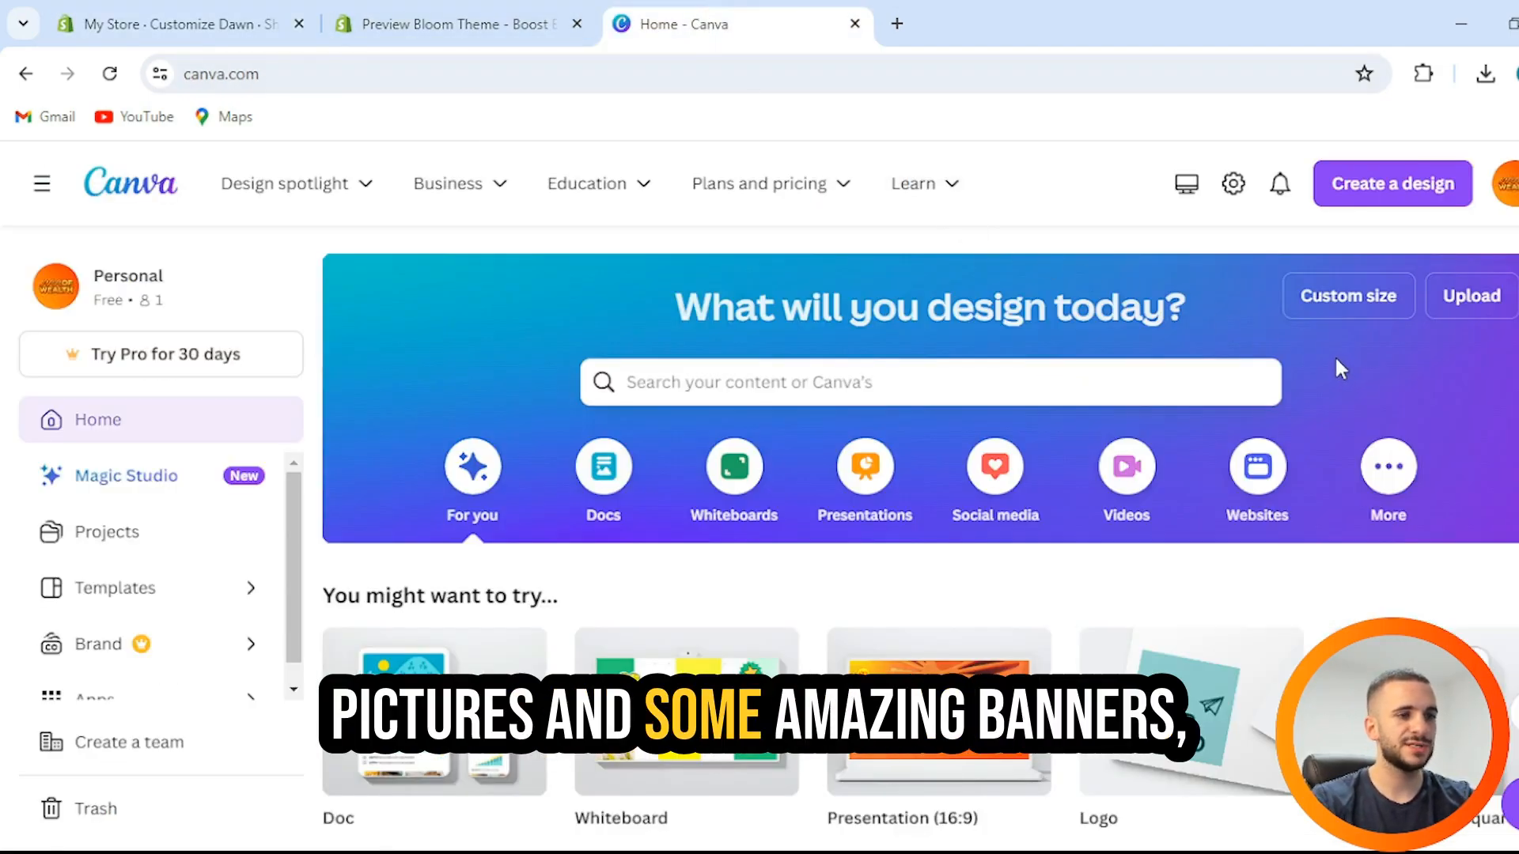
{"action": "left_click", "coordinate": [1353, 299]}
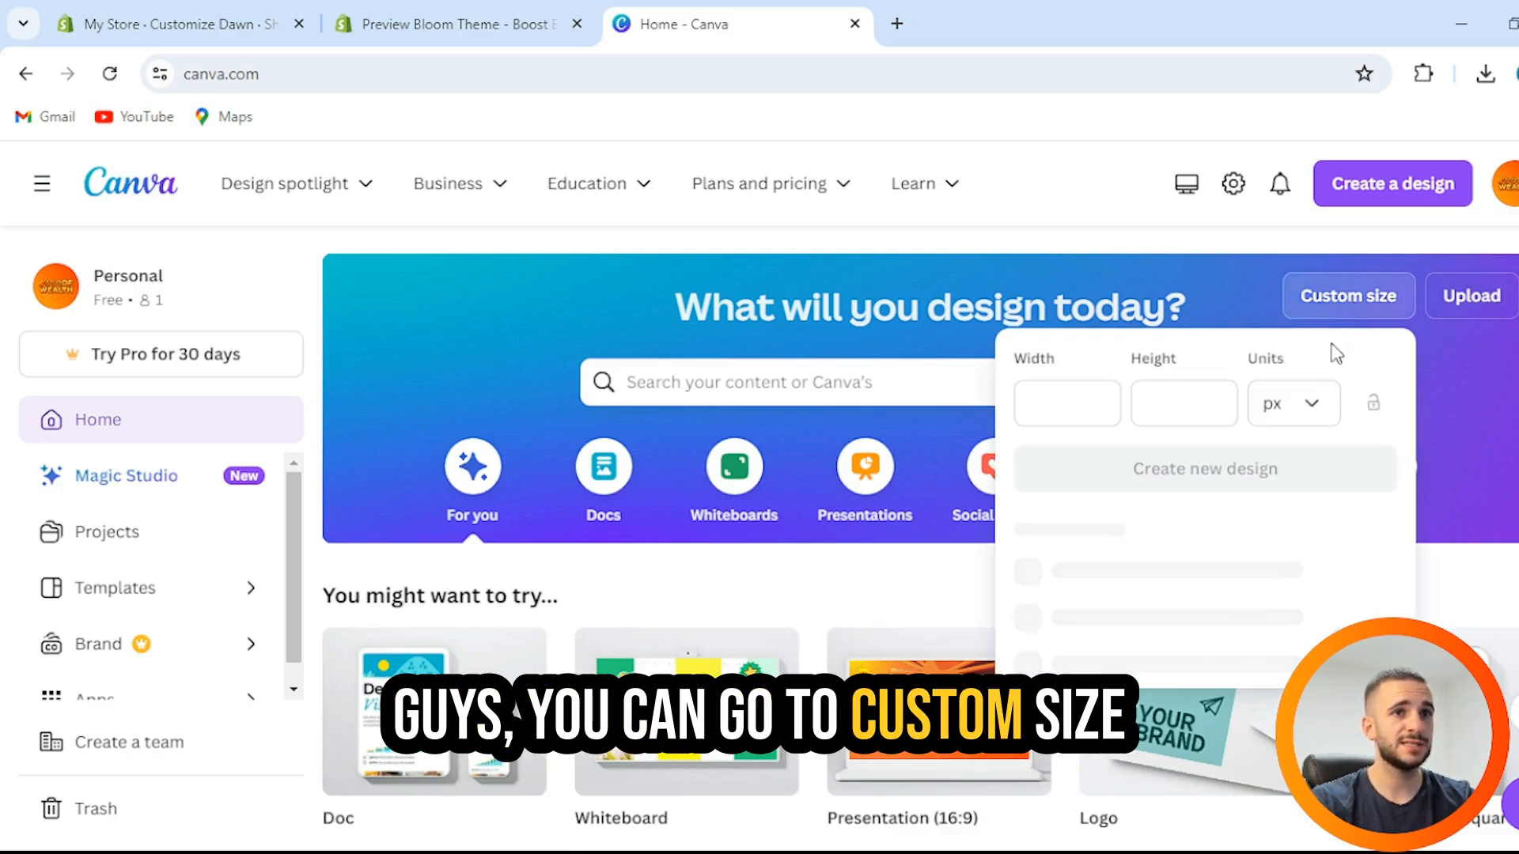
{"action": "type", "text": "4320"}
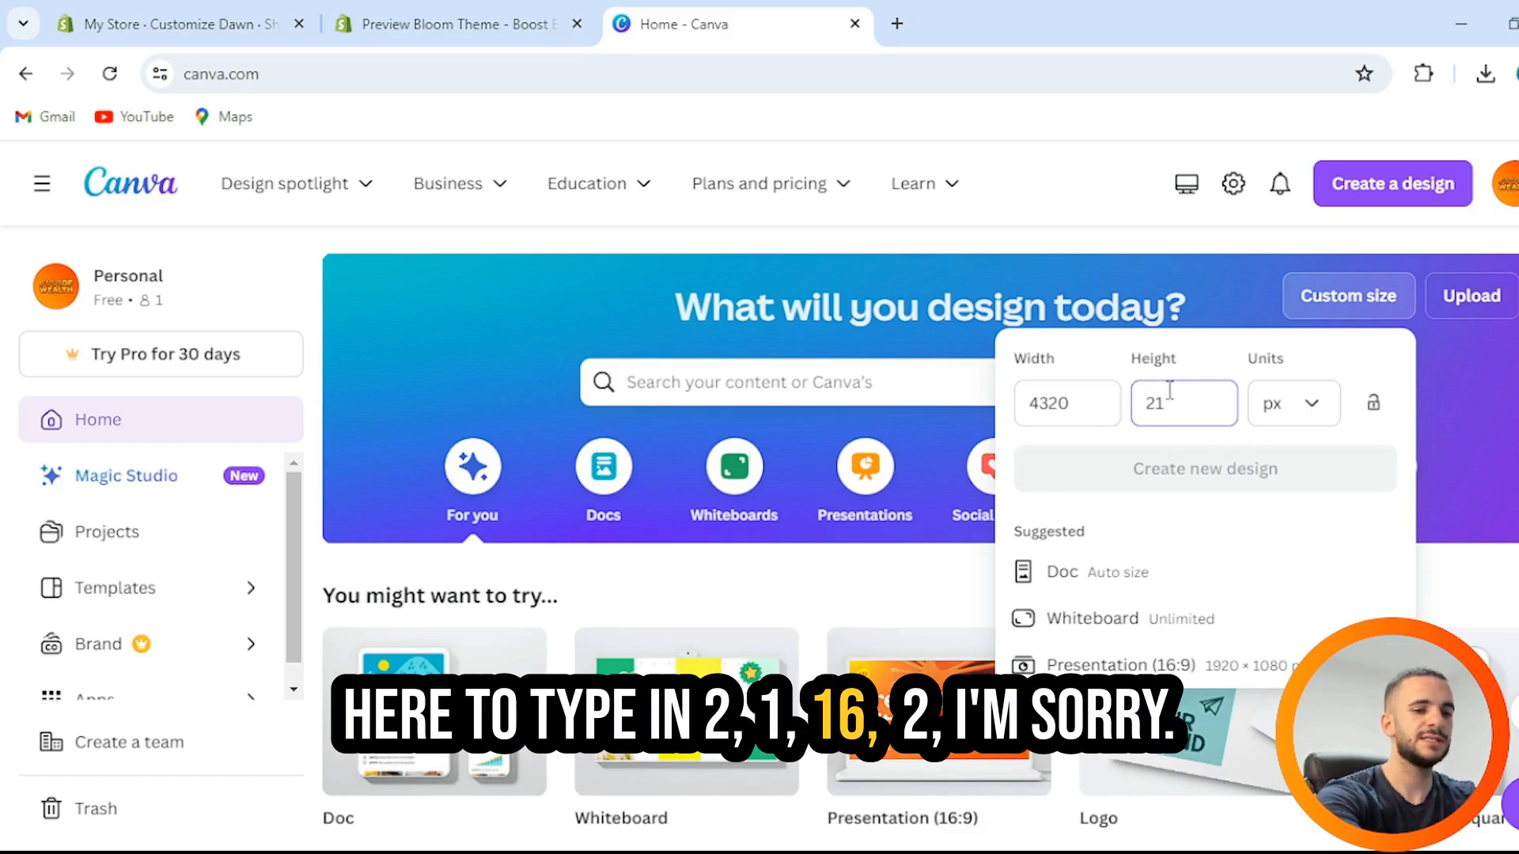
{"action": "left_click", "coordinate": [1169, 391]}
{"action": "type", "text": "21"}
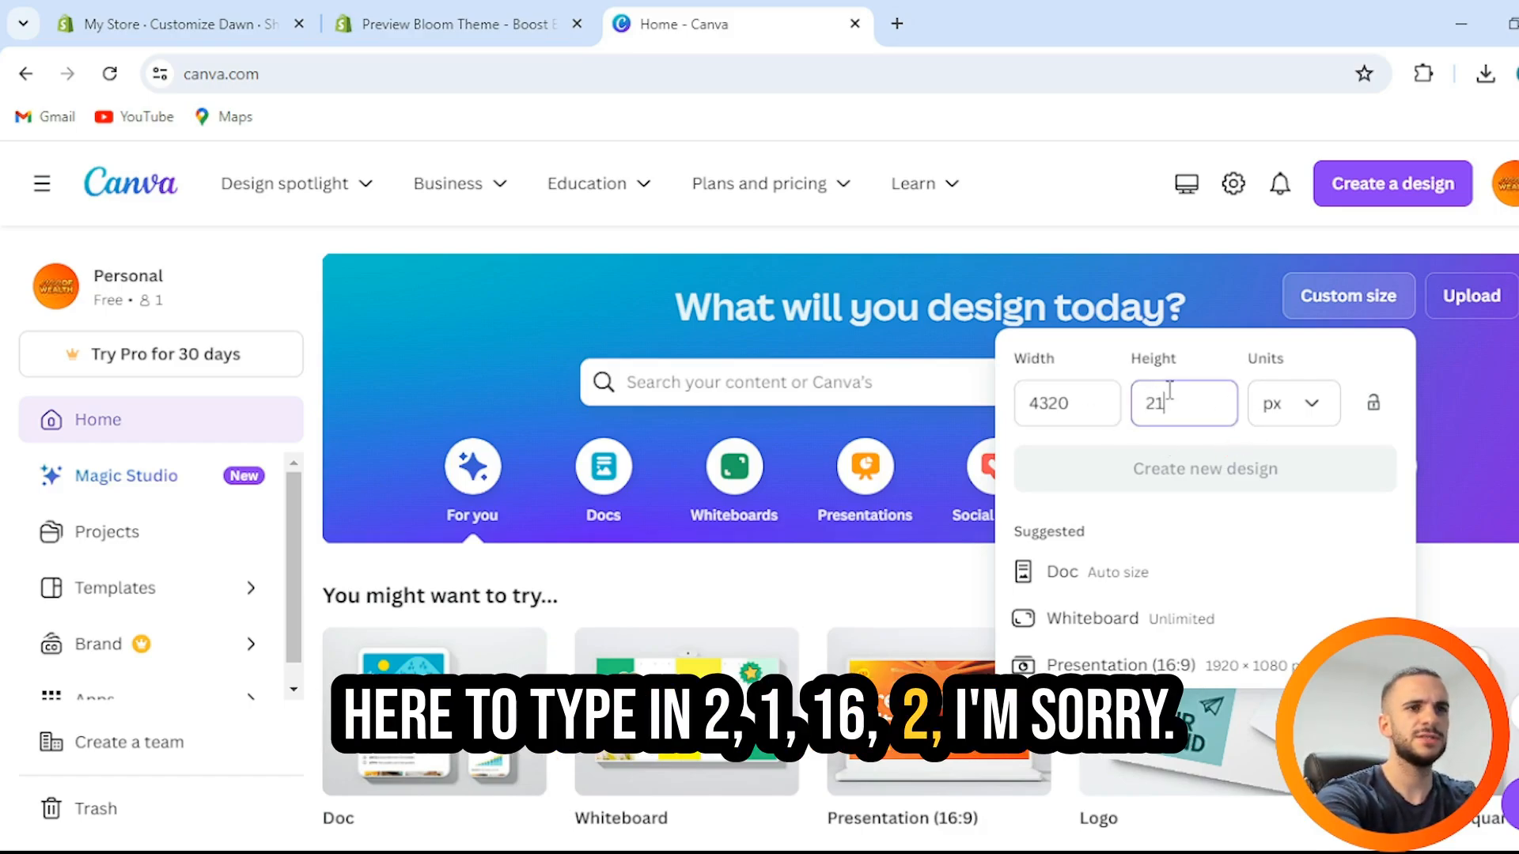
{"action": "type", "text": "60"}
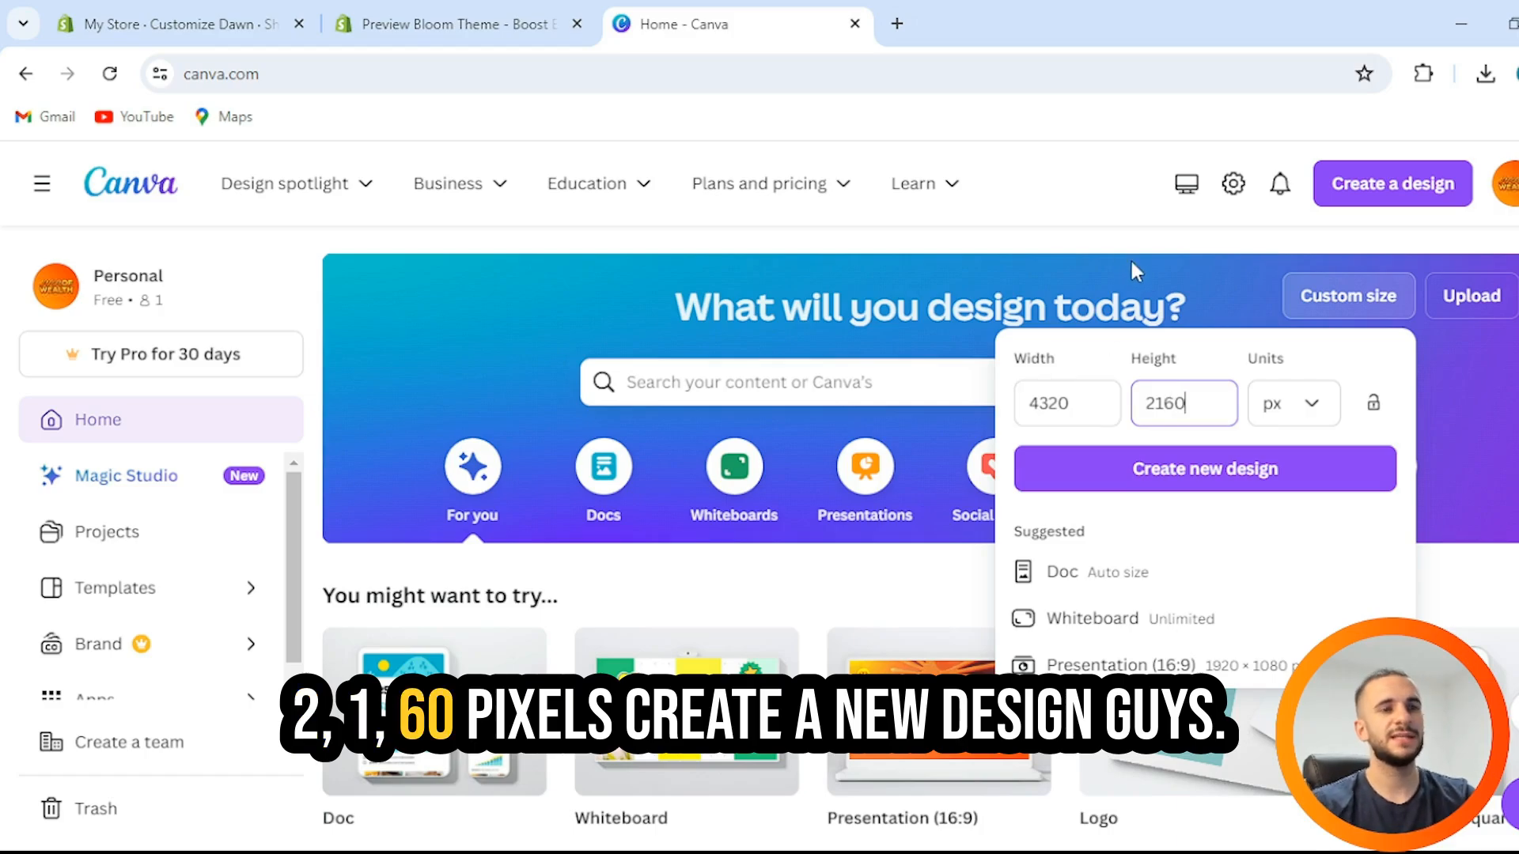
{"action": "left_click", "coordinate": [1215, 478]}
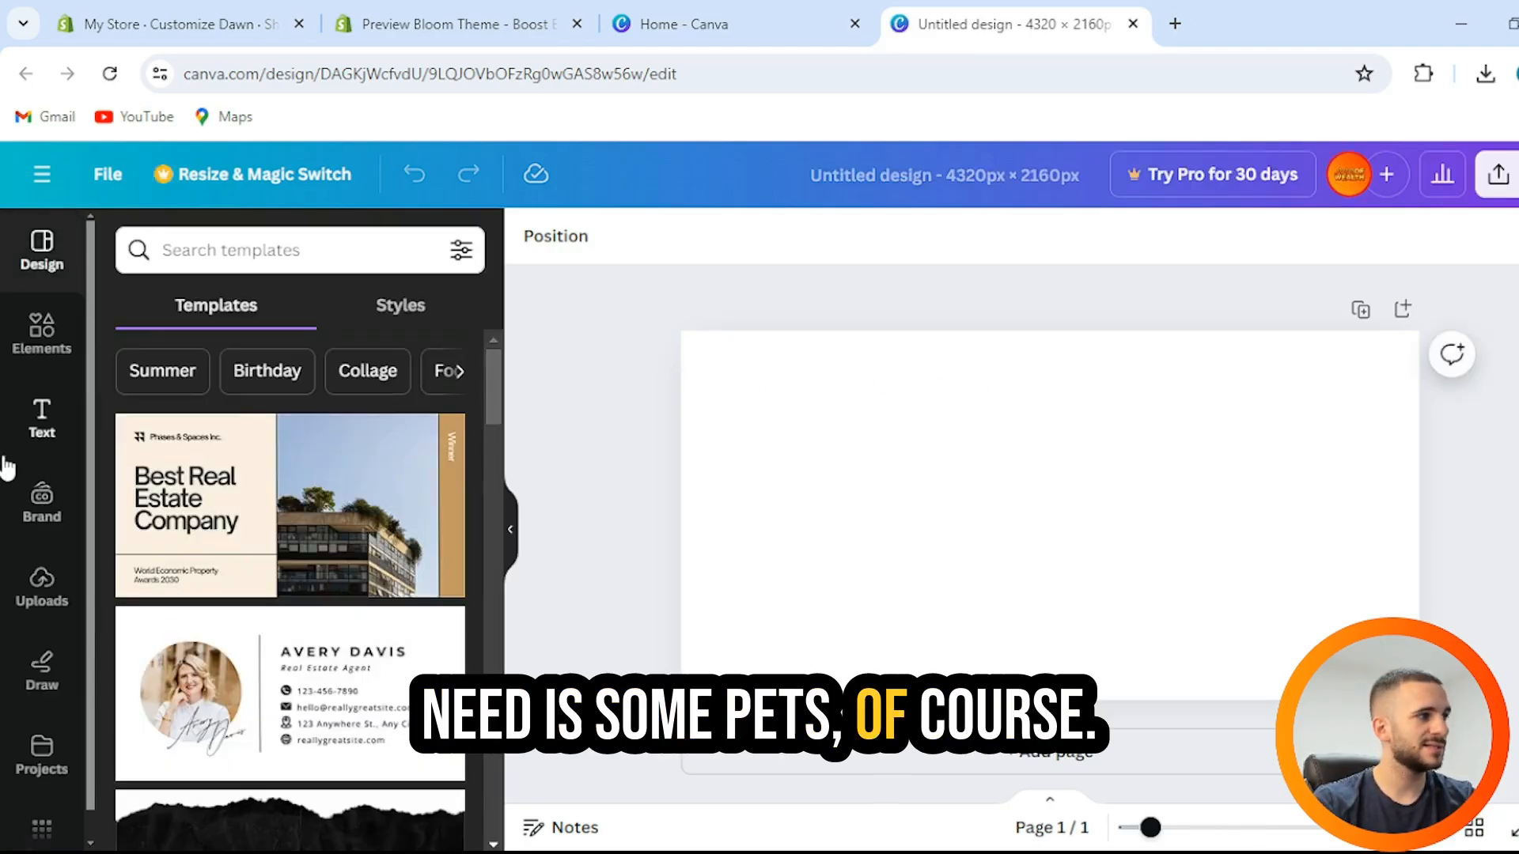
- Search the design elements for "pets"
{"action": "left_click", "coordinate": [47, 342]}
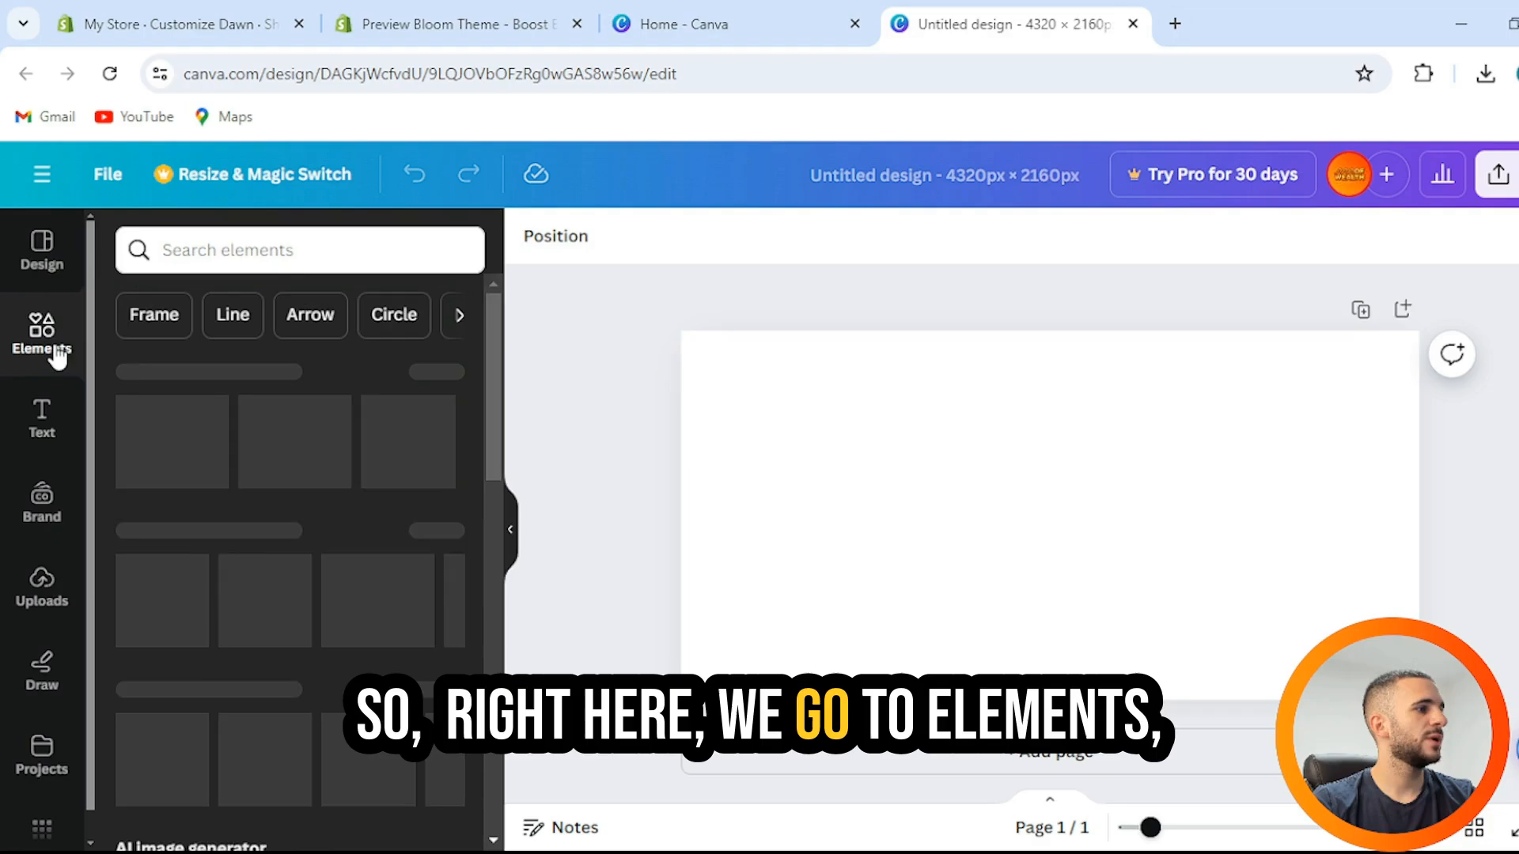
{"action": "left_click", "coordinate": [235, 259]}
{"action": "type", "text": "pet"}
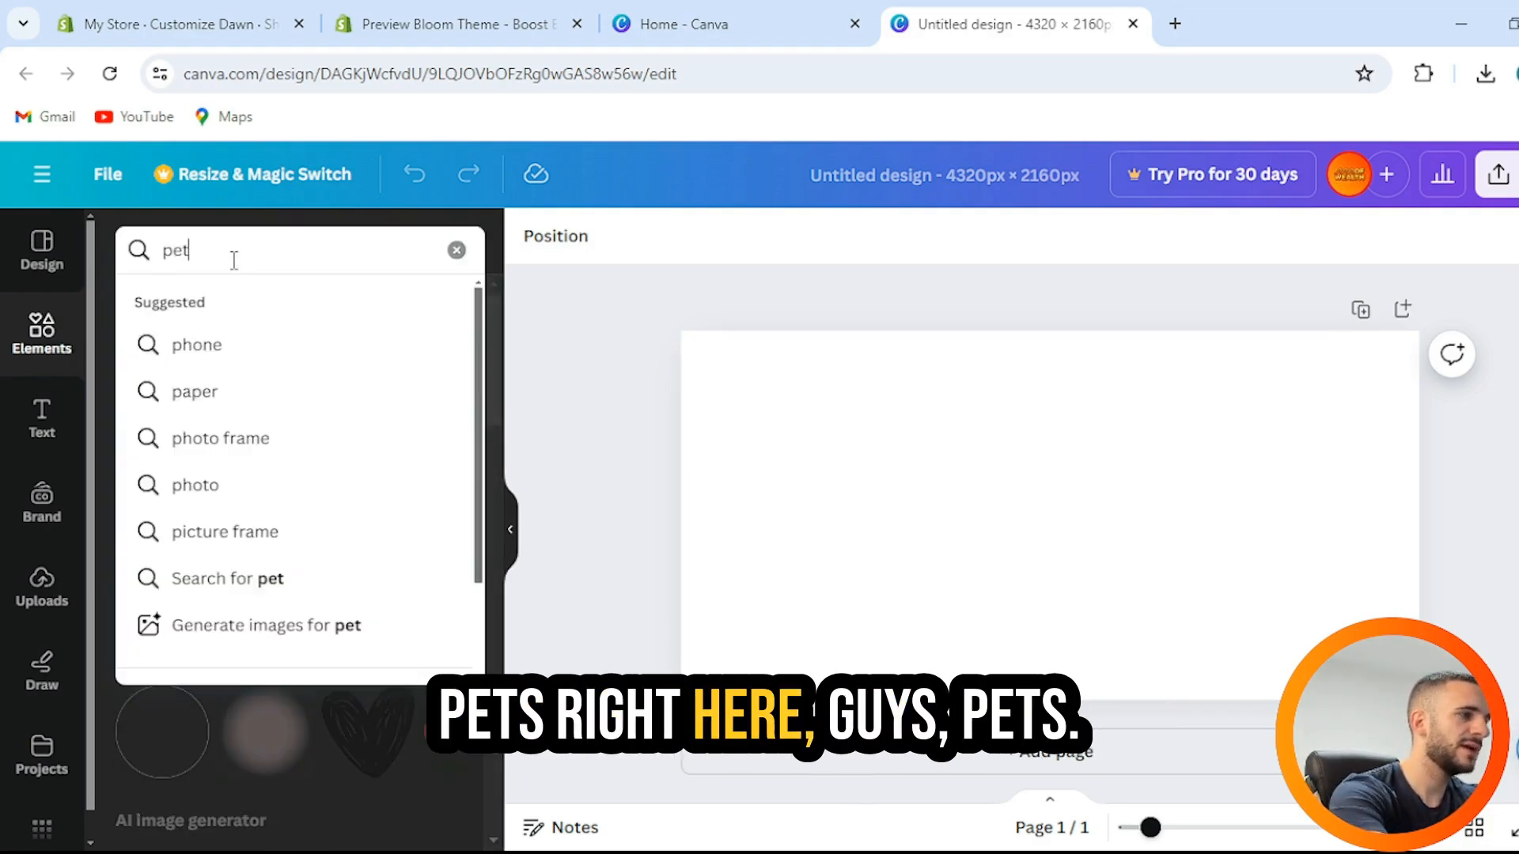
{"action": "type", "text": "s"}
{"action": "key", "text": "Return"}
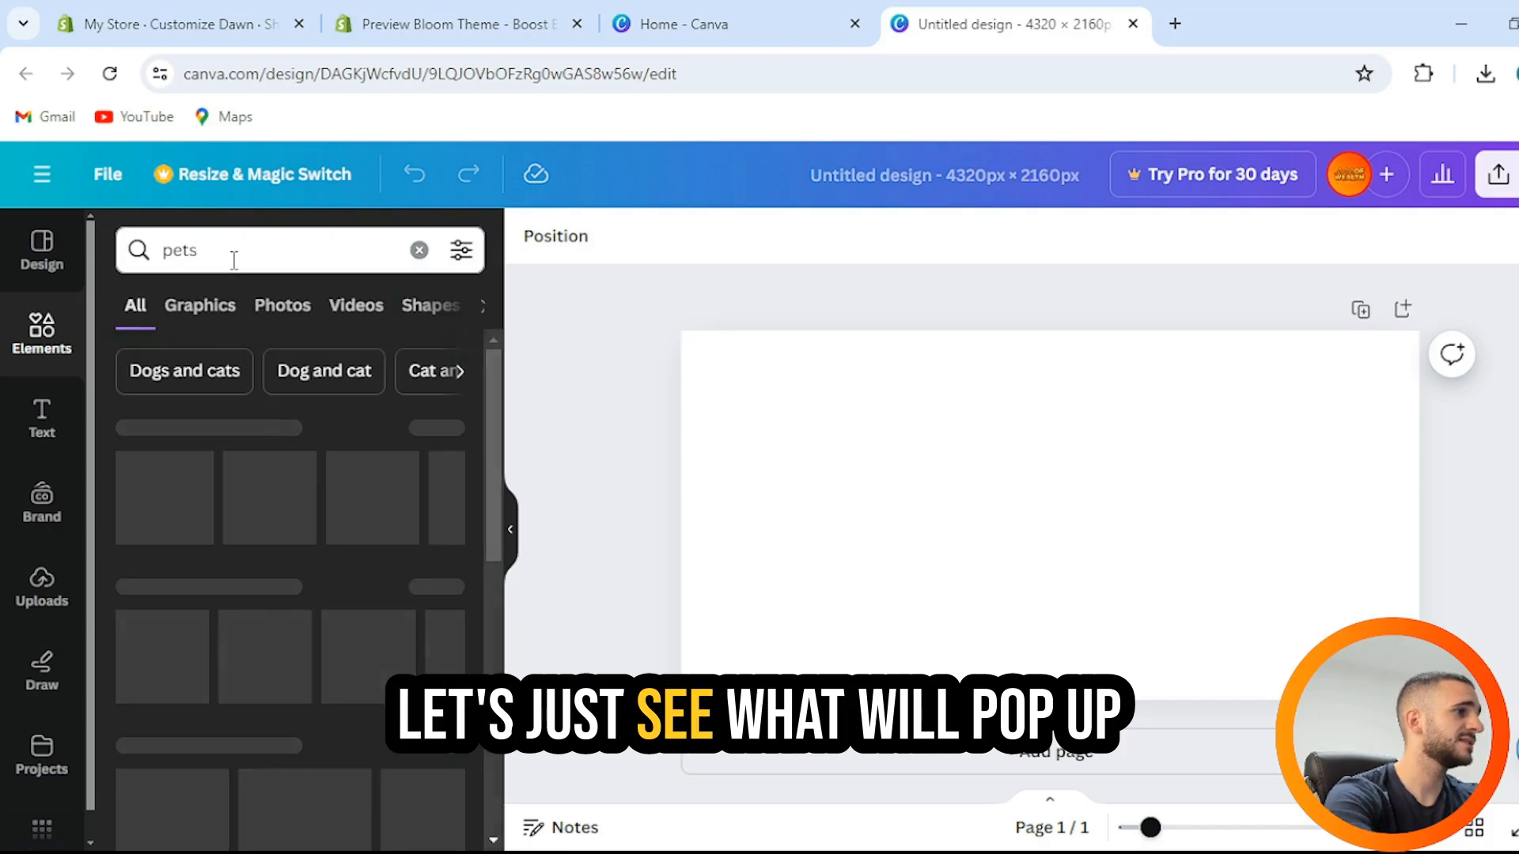
- Browse all the pet photos and add the free one of cats and dogs against a pink background to the page
{"action": "scroll", "coordinate": [356, 506], "scroll_direction": "down", "scroll_amount": 2}
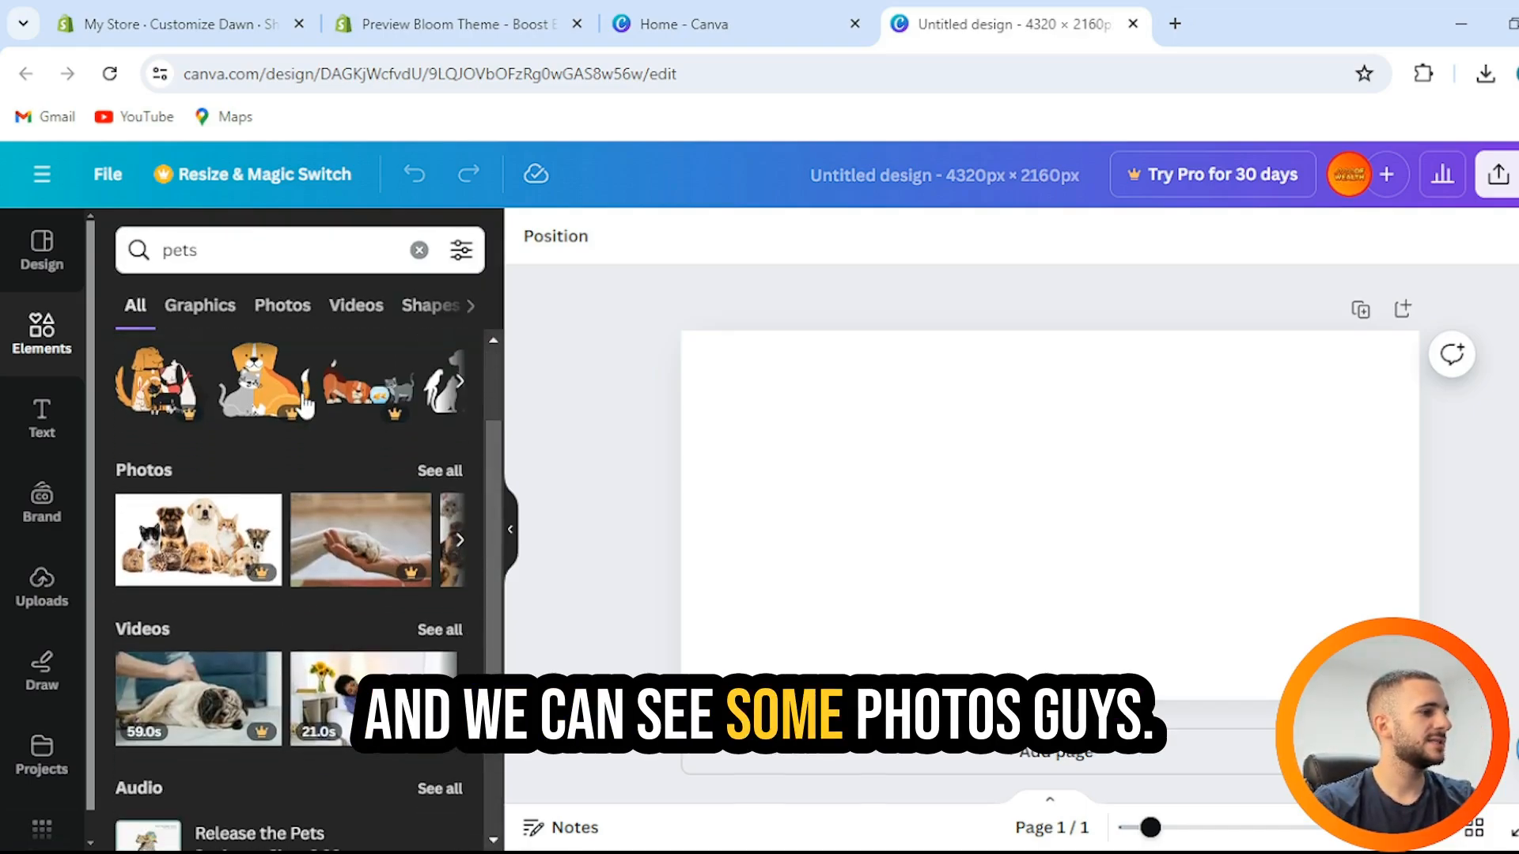
{"action": "left_click", "coordinate": [461, 550]}
{"action": "left_click", "coordinate": [462, 554]}
{"action": "left_click", "coordinate": [462, 553]}
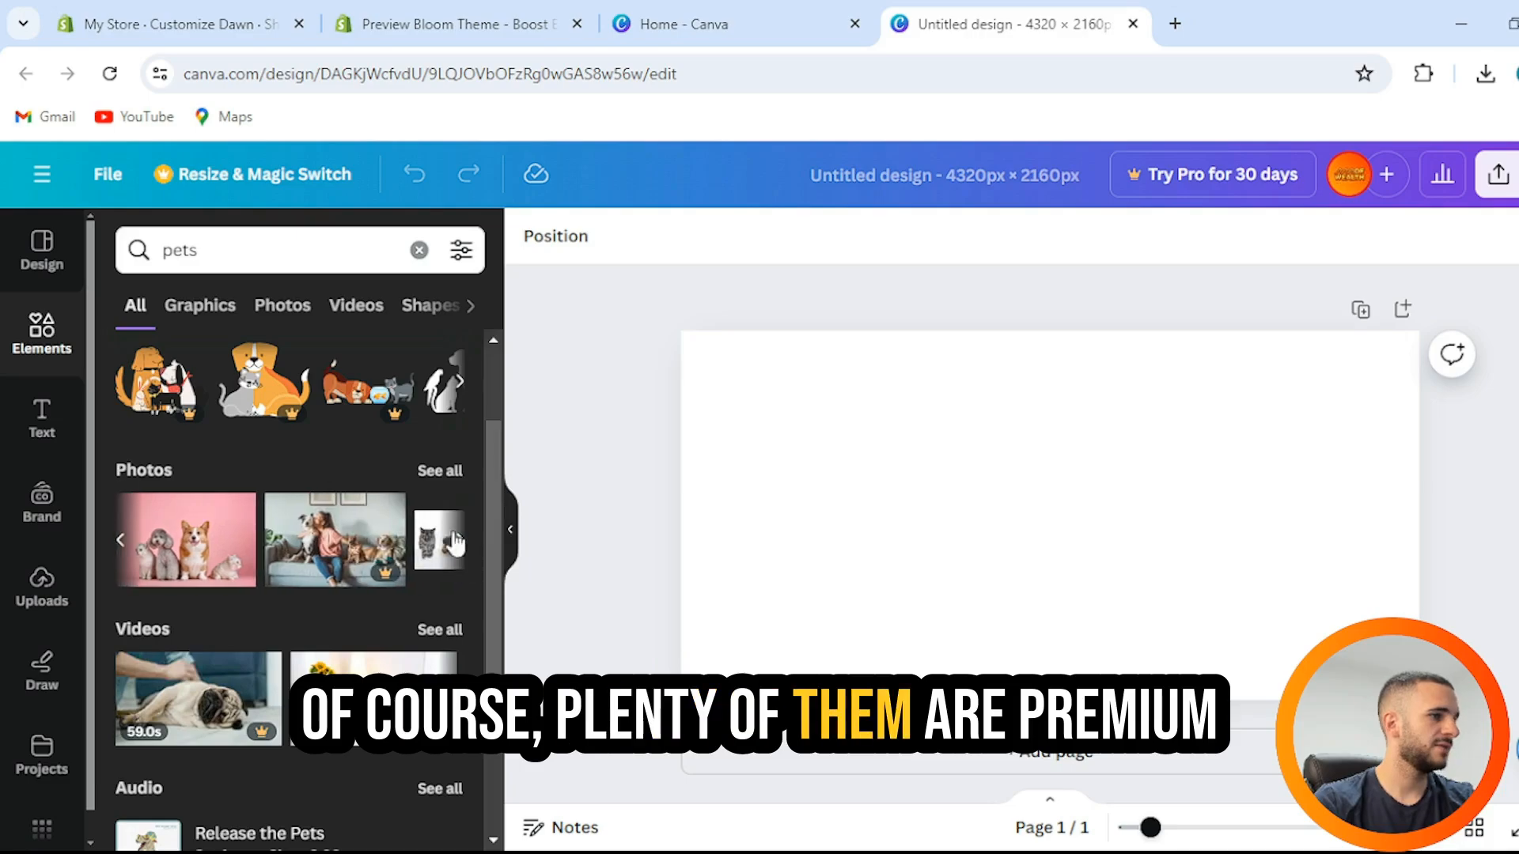
{"action": "left_click", "coordinate": [440, 472]}
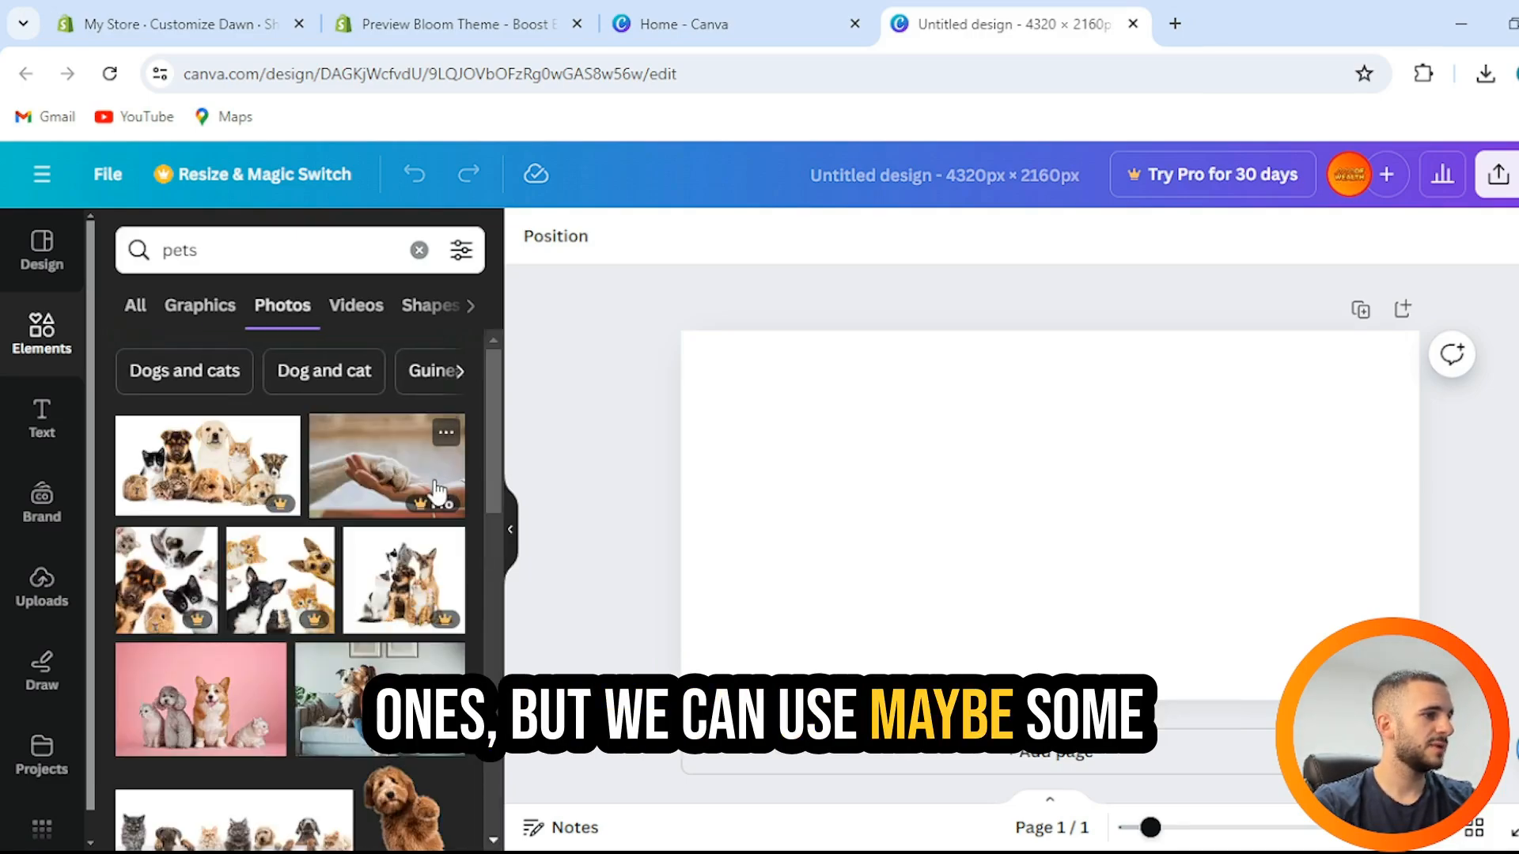
{"action": "scroll", "coordinate": [237, 515], "scroll_direction": "down", "scroll_amount": 3}
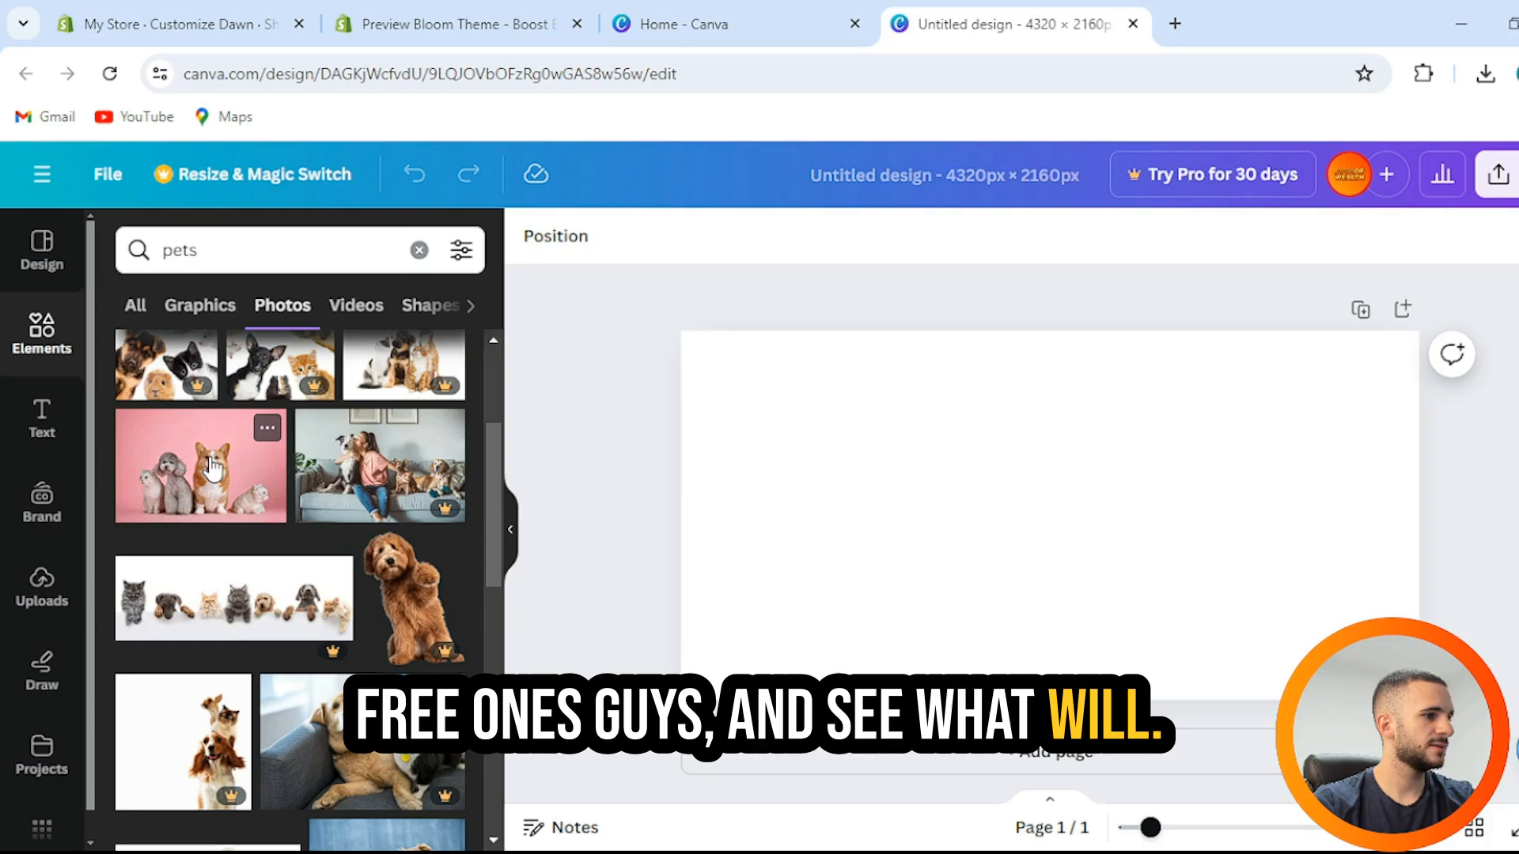
{"action": "left_click", "coordinate": [212, 468]}
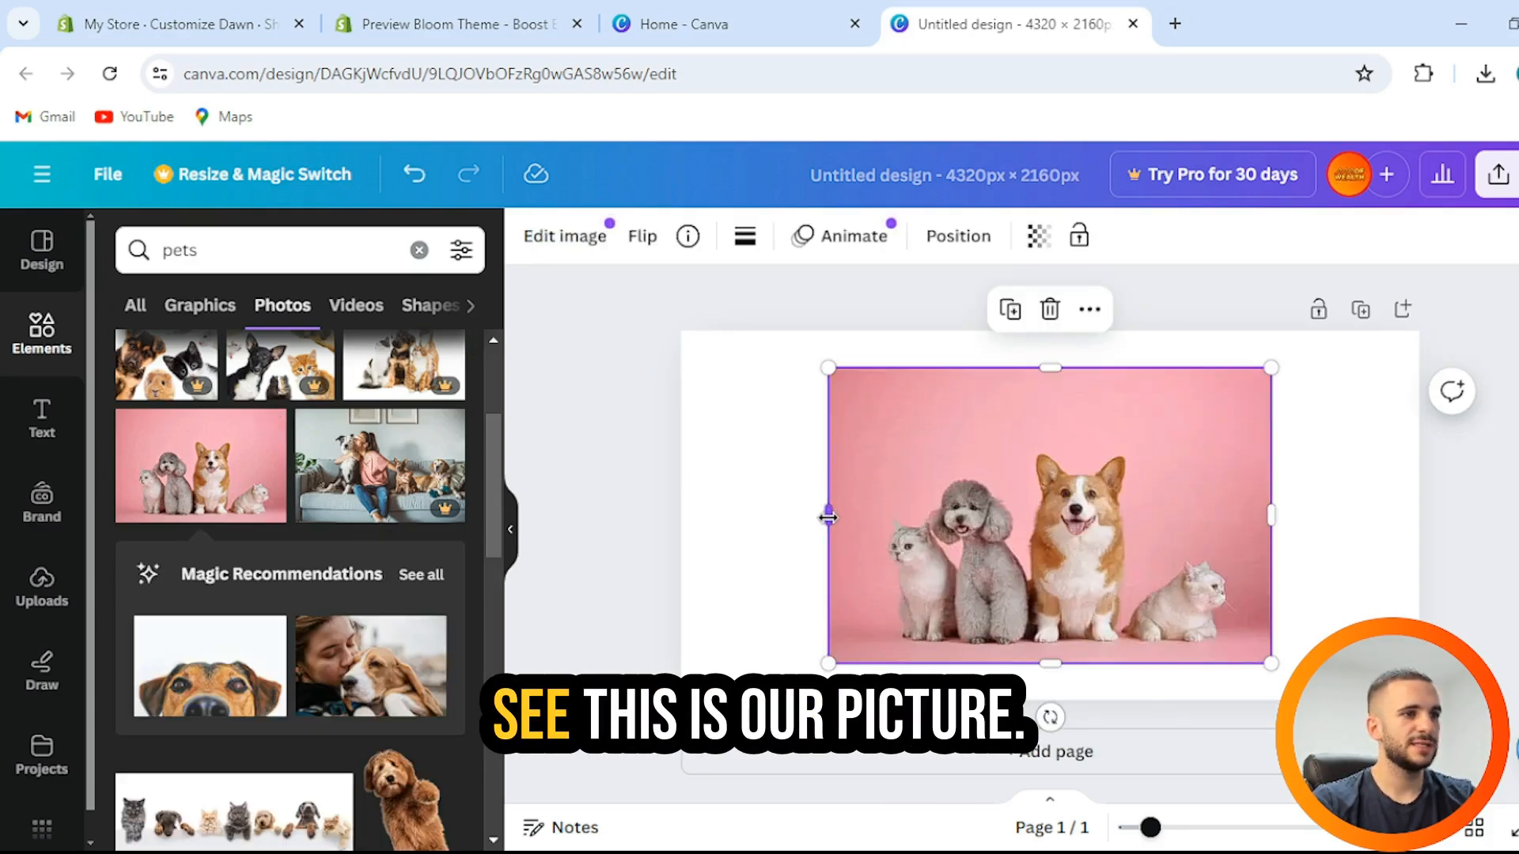
- Stretch the pink pet photo to all four edges so it fills the whole page
{"action": "left_click_drag", "start_coordinate": [828, 517], "coordinate": [680, 516]}
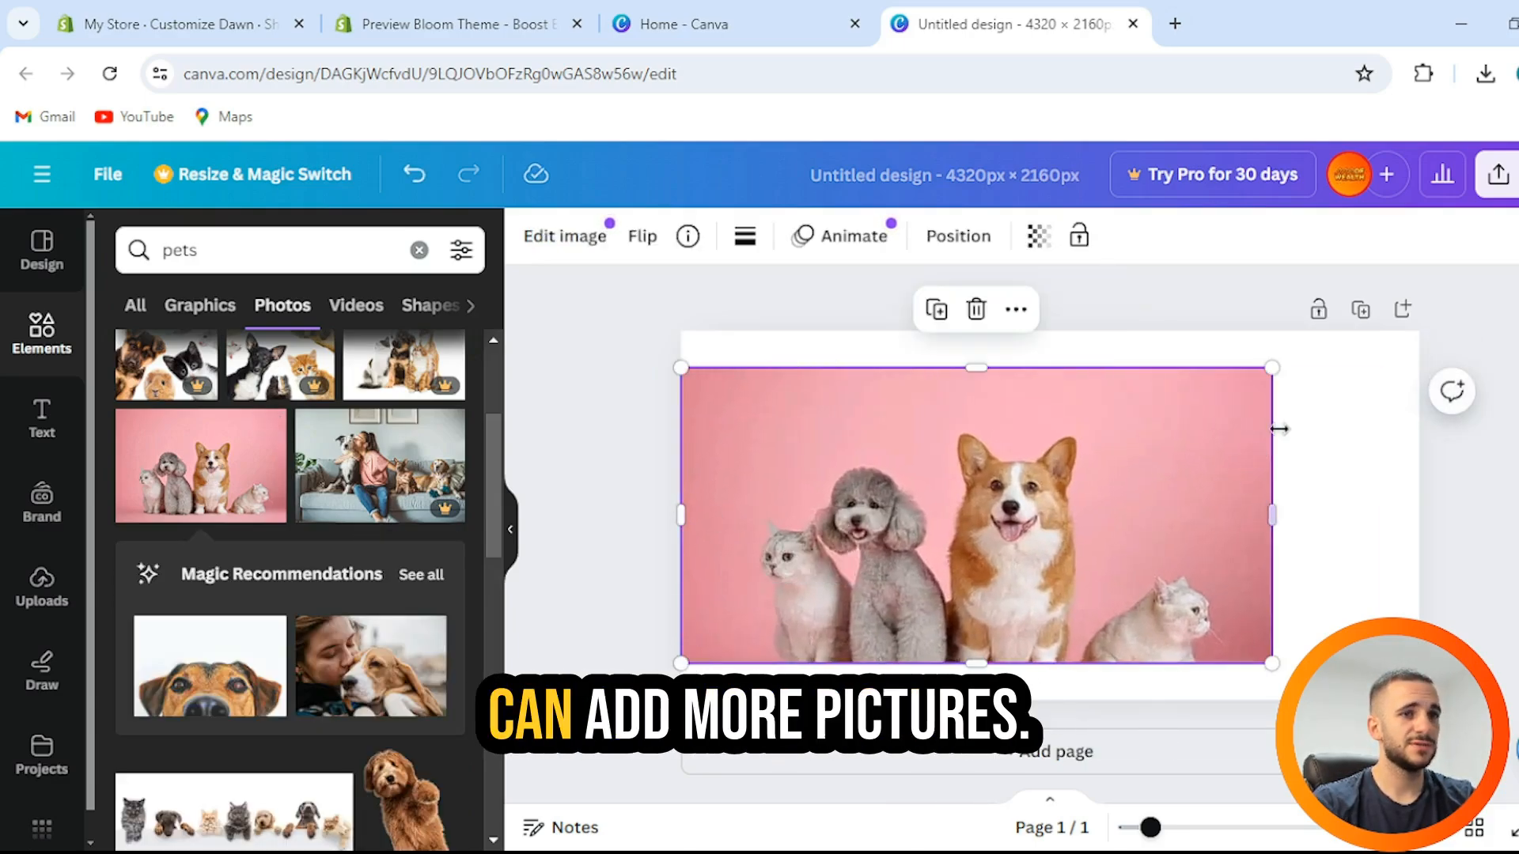
{"action": "left_click_drag", "start_coordinate": [1261, 515], "coordinate": [1422, 515]}
{"action": "left_click_drag", "start_coordinate": [1059, 370], "coordinate": [1061, 329]}
{"action": "left_click_drag", "start_coordinate": [717, 496], "coordinate": [679, 497]}
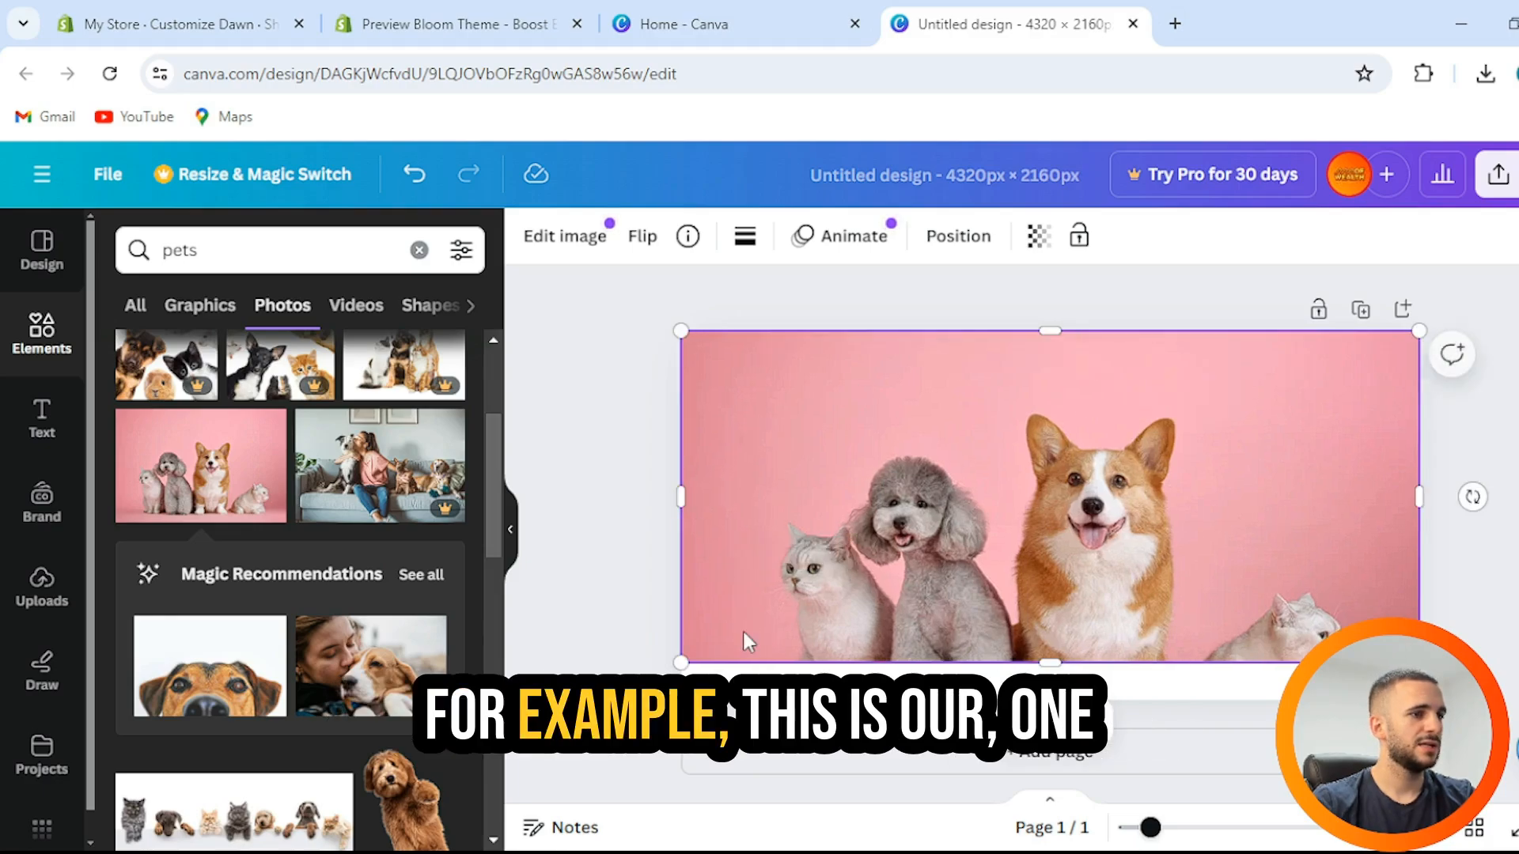
{"action": "left_click_drag", "start_coordinate": [1050, 662], "coordinate": [1050, 701]}
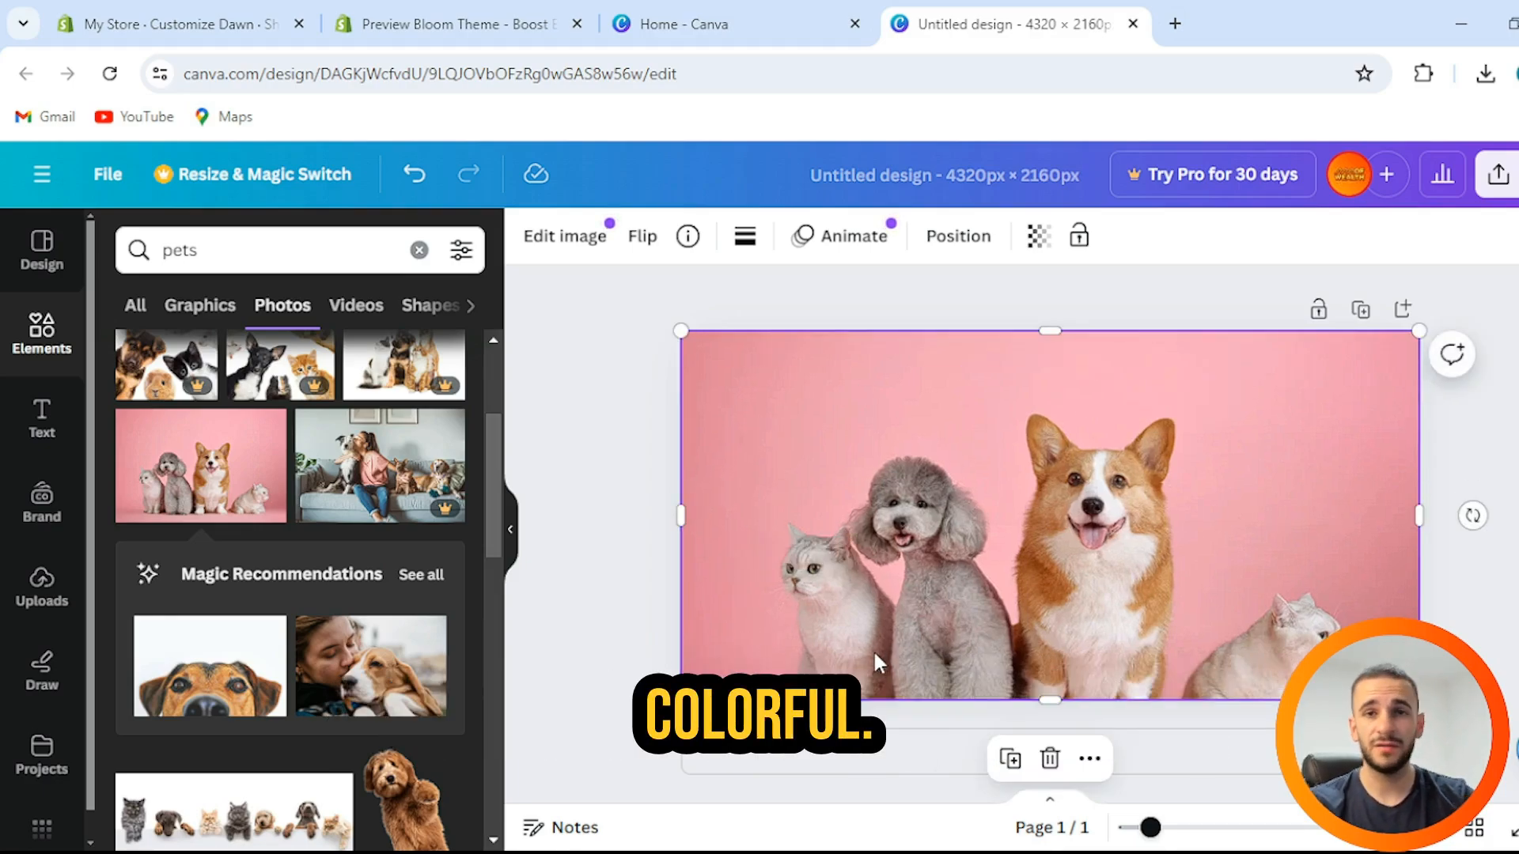
- Browse the font combinations, add the yellow "Don't forget to subscribe" text over the pet photo and select it
{"action": "left_click", "coordinate": [34, 417]}
{"action": "scroll", "coordinate": [364, 484], "scroll_direction": "down", "scroll_amount": 5}
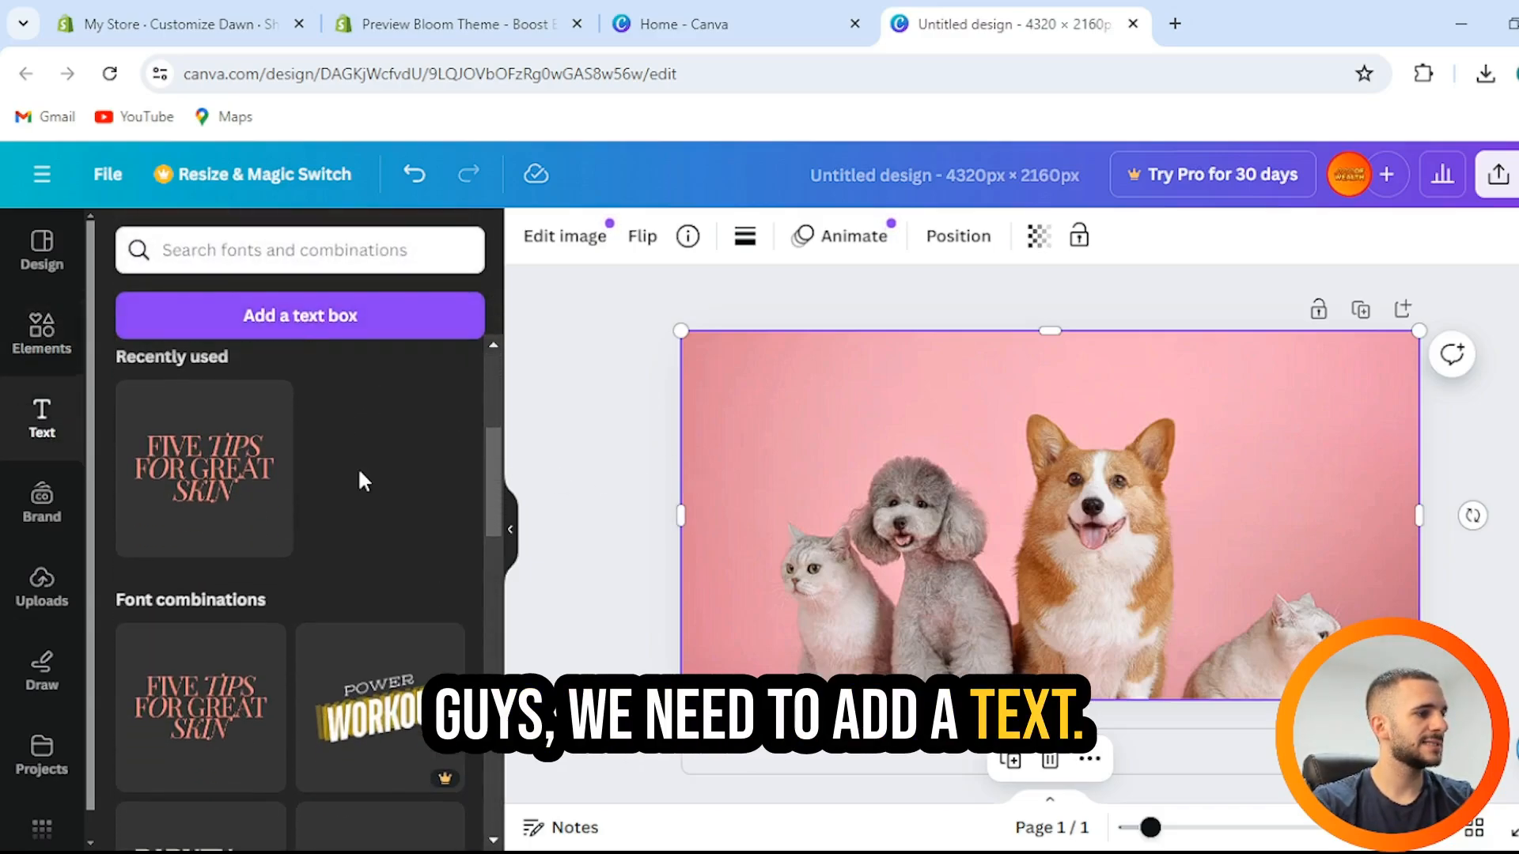
{"action": "scroll", "coordinate": [363, 481], "scroll_direction": "down", "scroll_amount": 3}
{"action": "scroll", "coordinate": [363, 483], "scroll_direction": "down", "scroll_amount": 4}
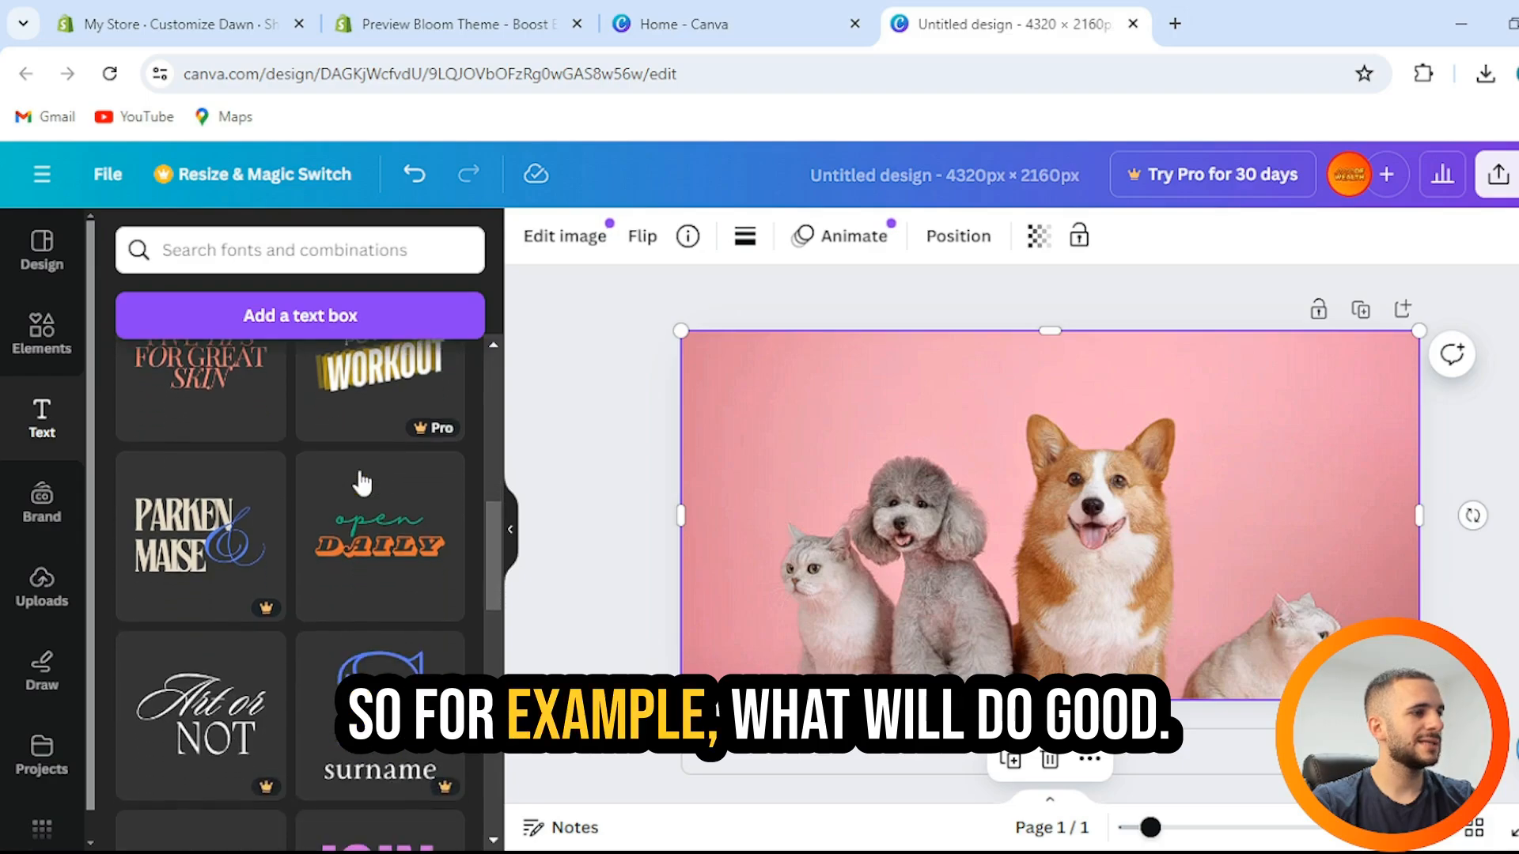
{"action": "scroll", "coordinate": [360, 483], "scroll_direction": "down", "scroll_amount": 3}
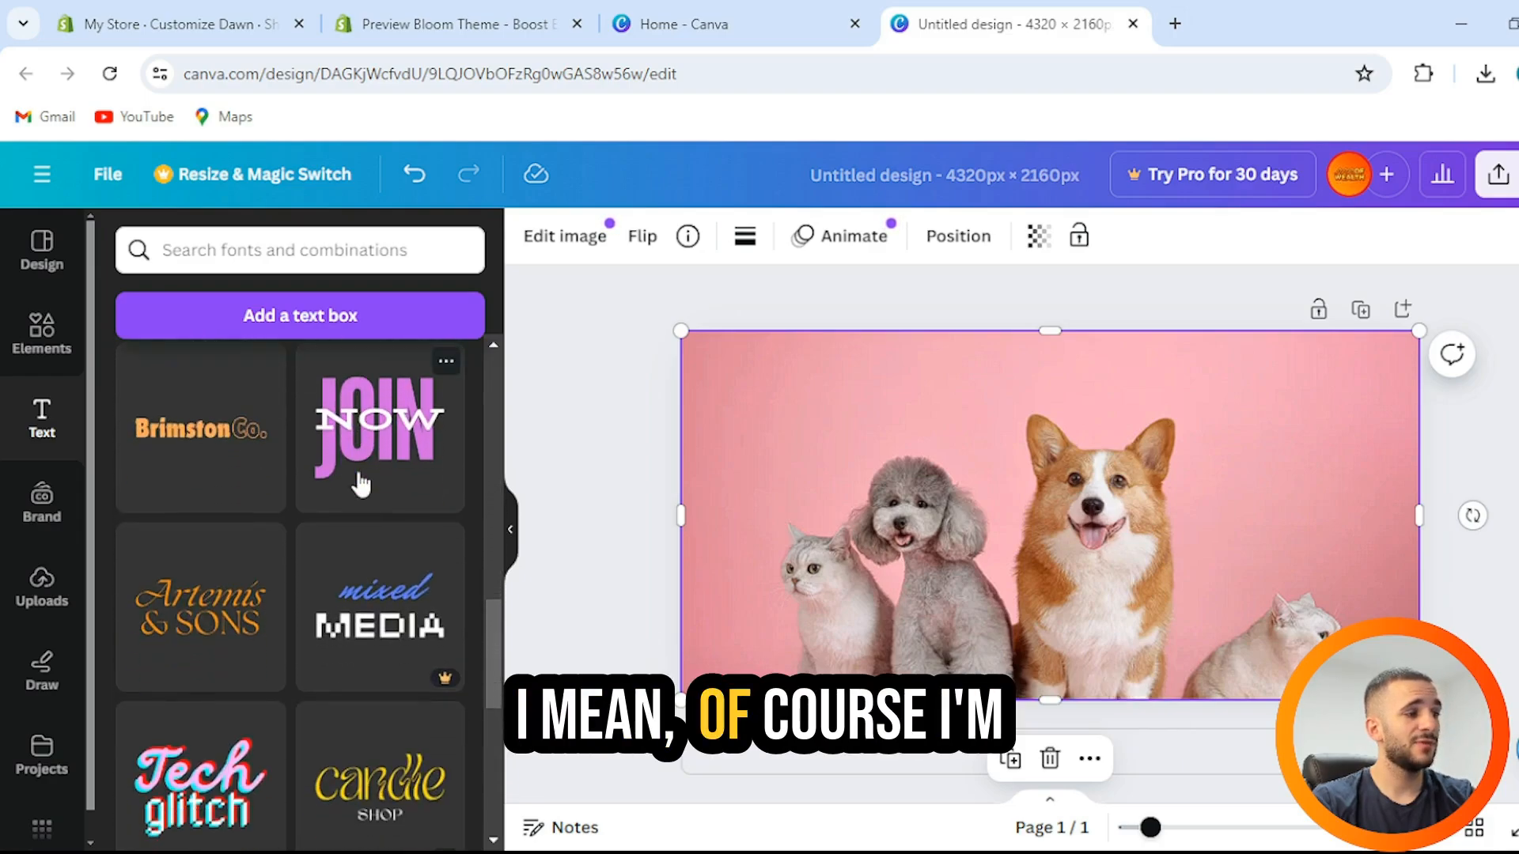
{"action": "scroll", "coordinate": [355, 487], "scroll_direction": "down", "scroll_amount": 3}
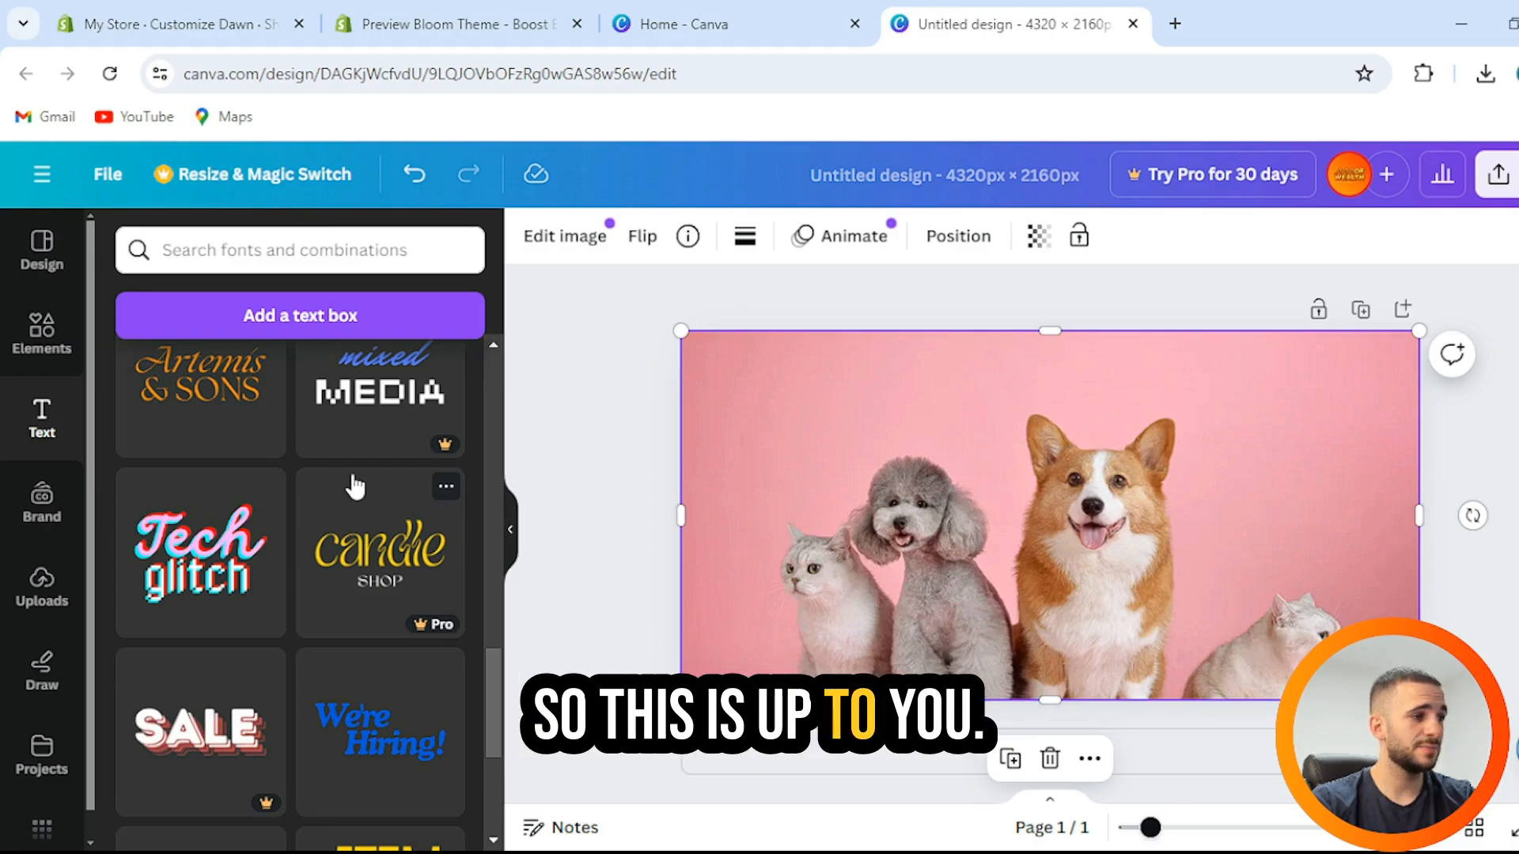
{"action": "scroll", "coordinate": [355, 486], "scroll_direction": "down", "scroll_amount": 3}
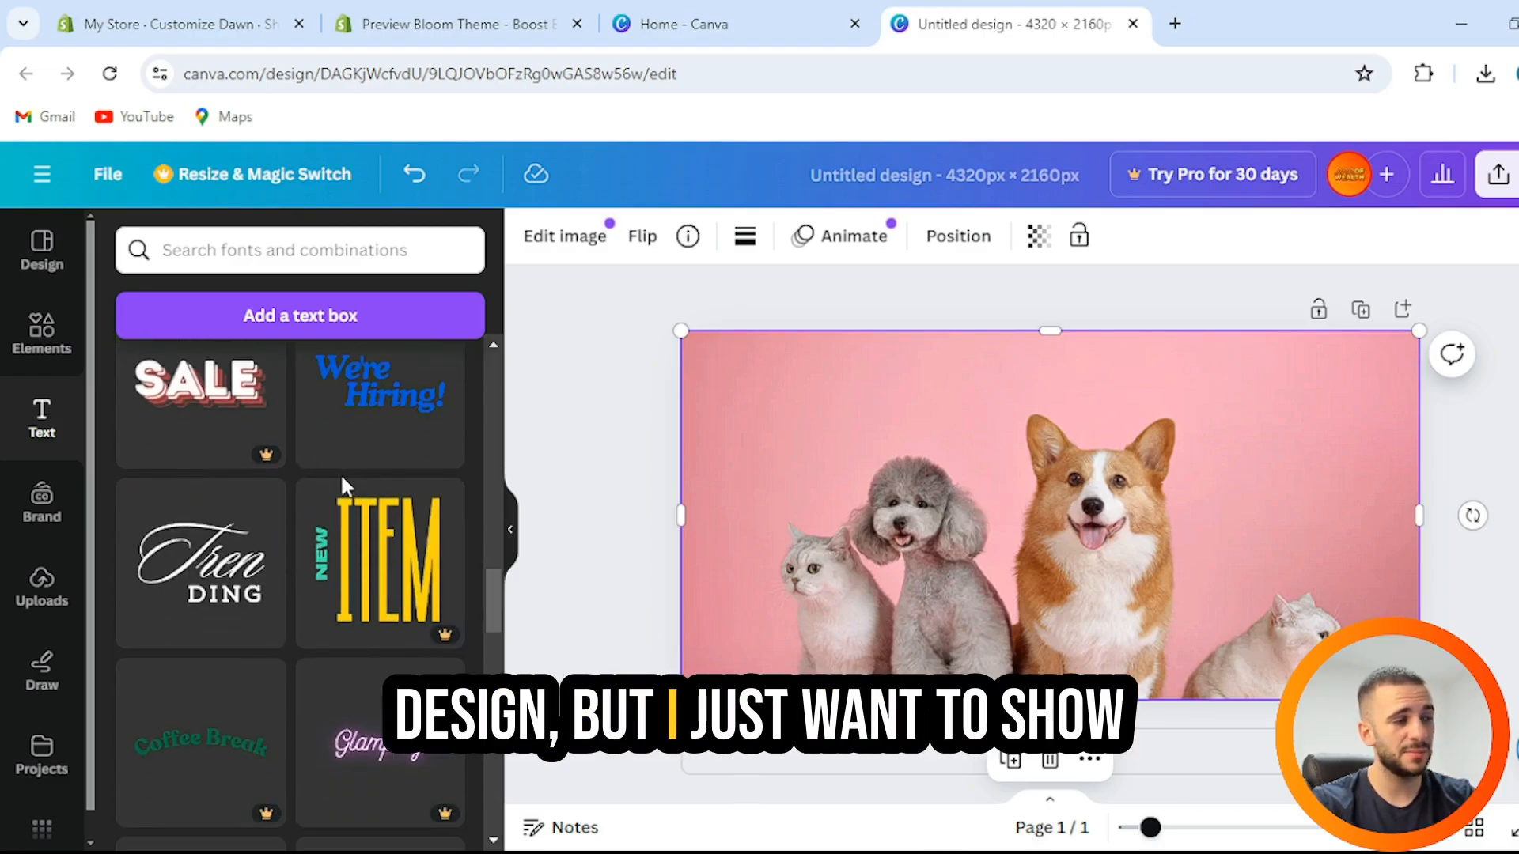
{"action": "scroll", "coordinate": [342, 482], "scroll_direction": "down", "scroll_amount": 5}
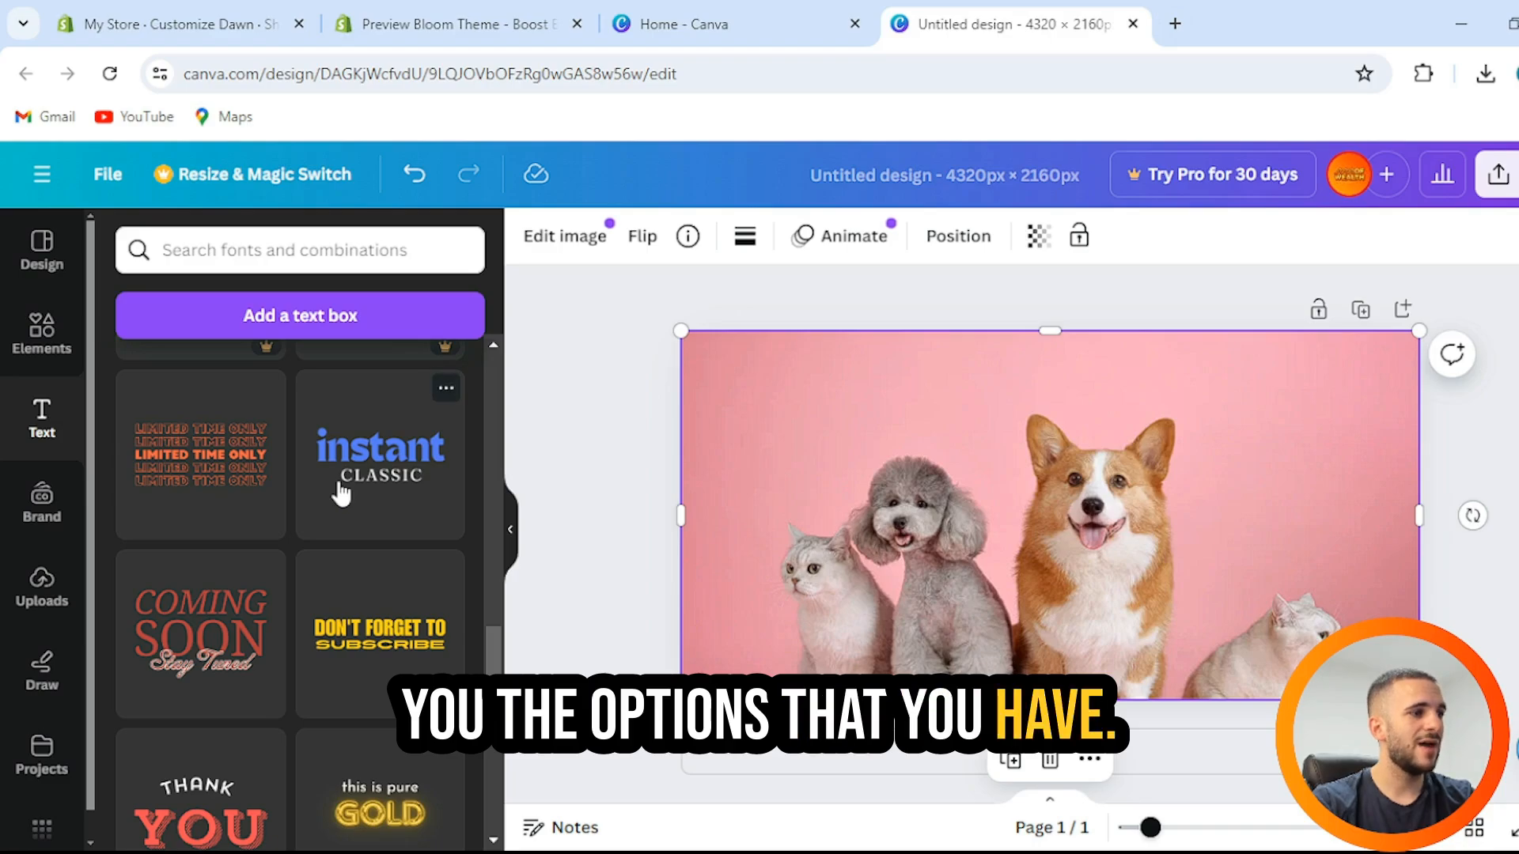
{"action": "left_click", "coordinate": [397, 665]}
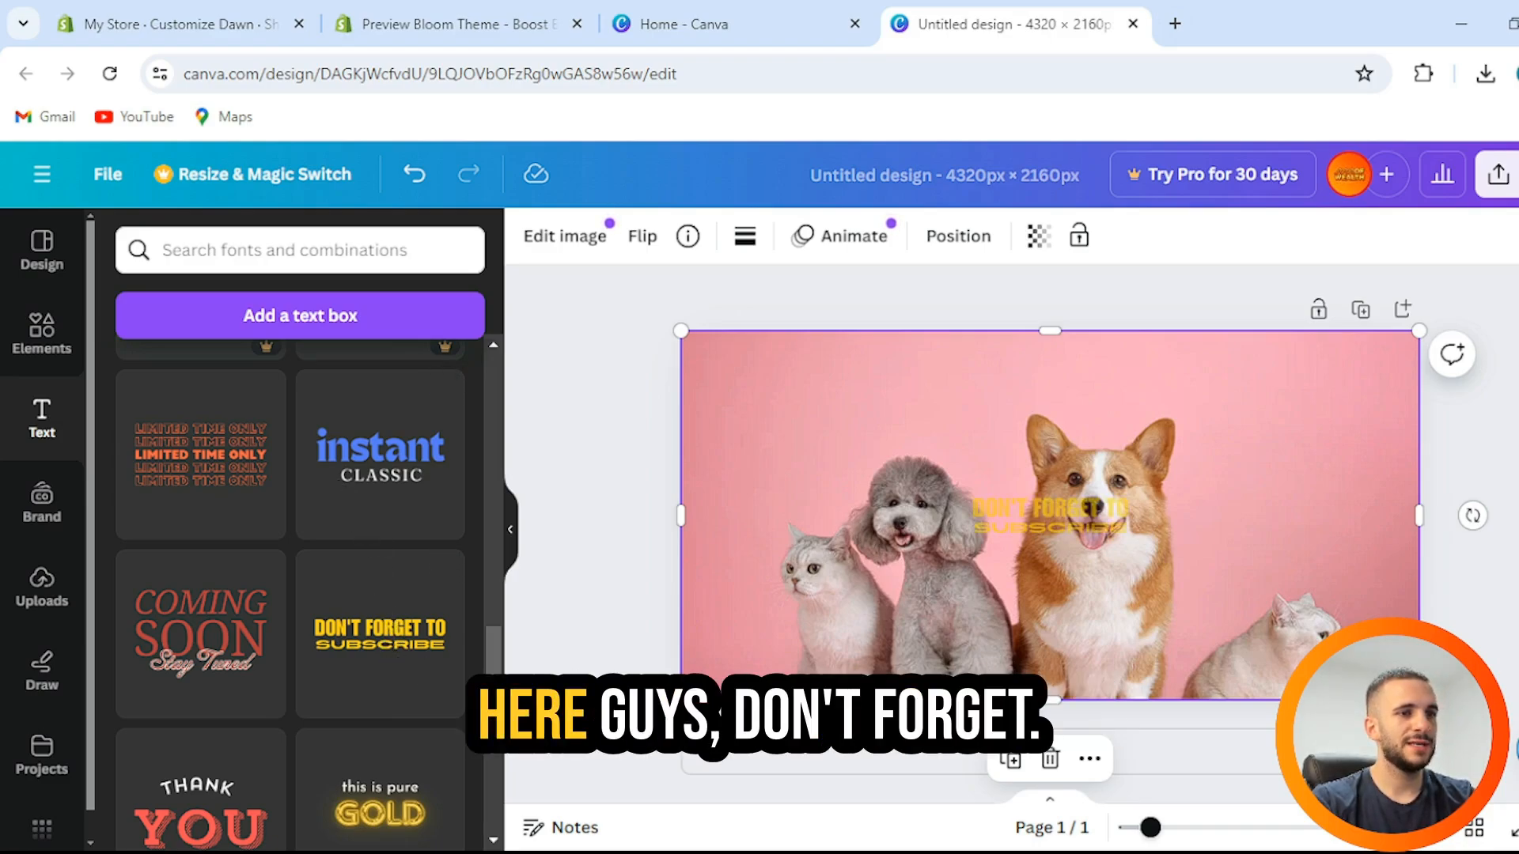
{"action": "left_click", "coordinate": [1103, 516]}
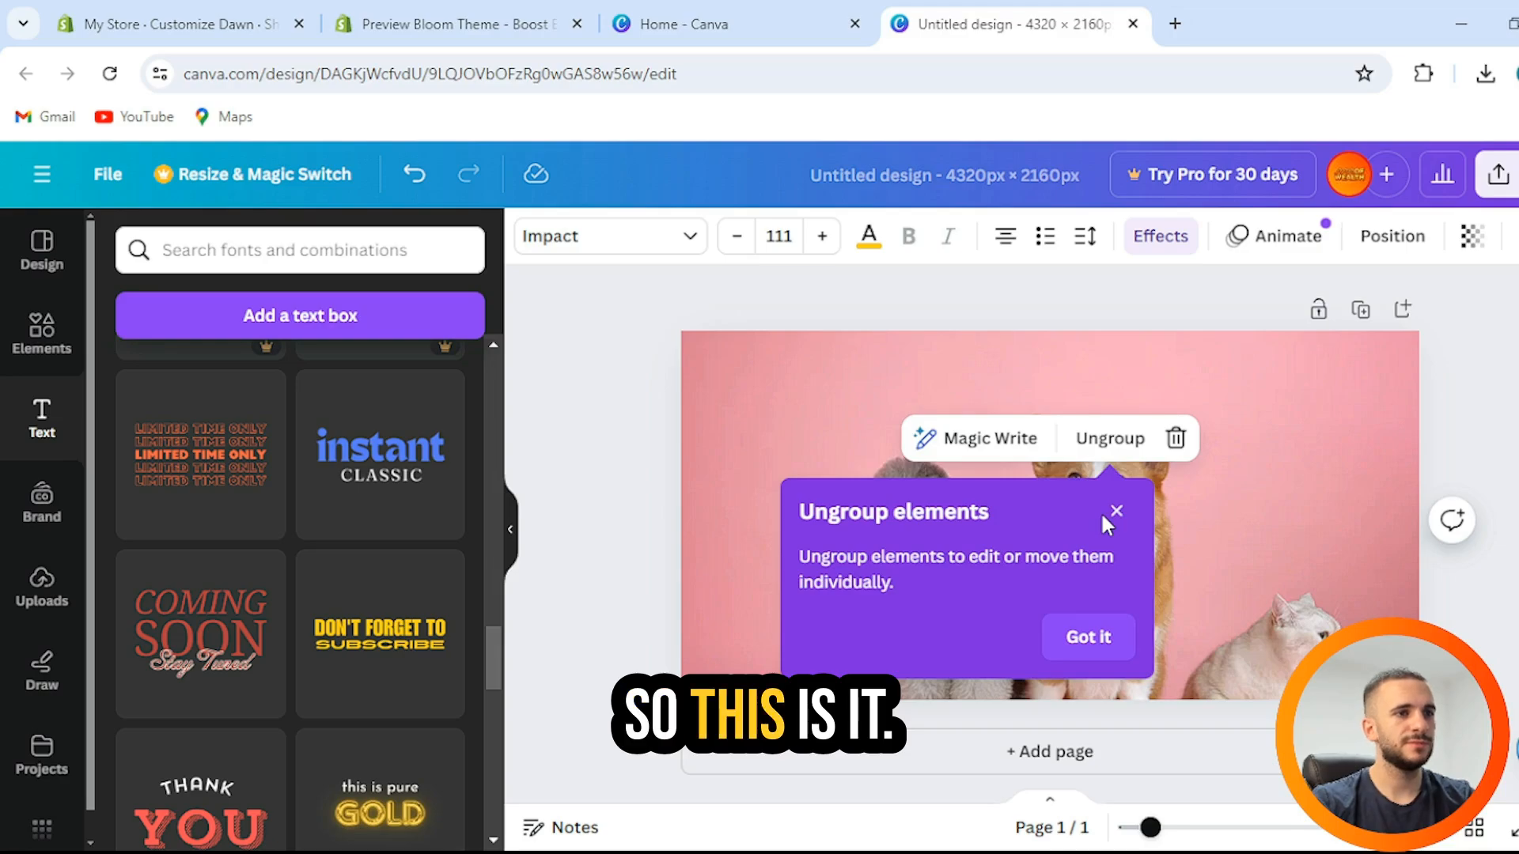
- Replace the yellow text's two lines with "HAPPY PETS" and "HAPPY YOU"
{"action": "left_click", "coordinate": [1116, 513]}
{"action": "double_click", "coordinate": [1078, 510]}
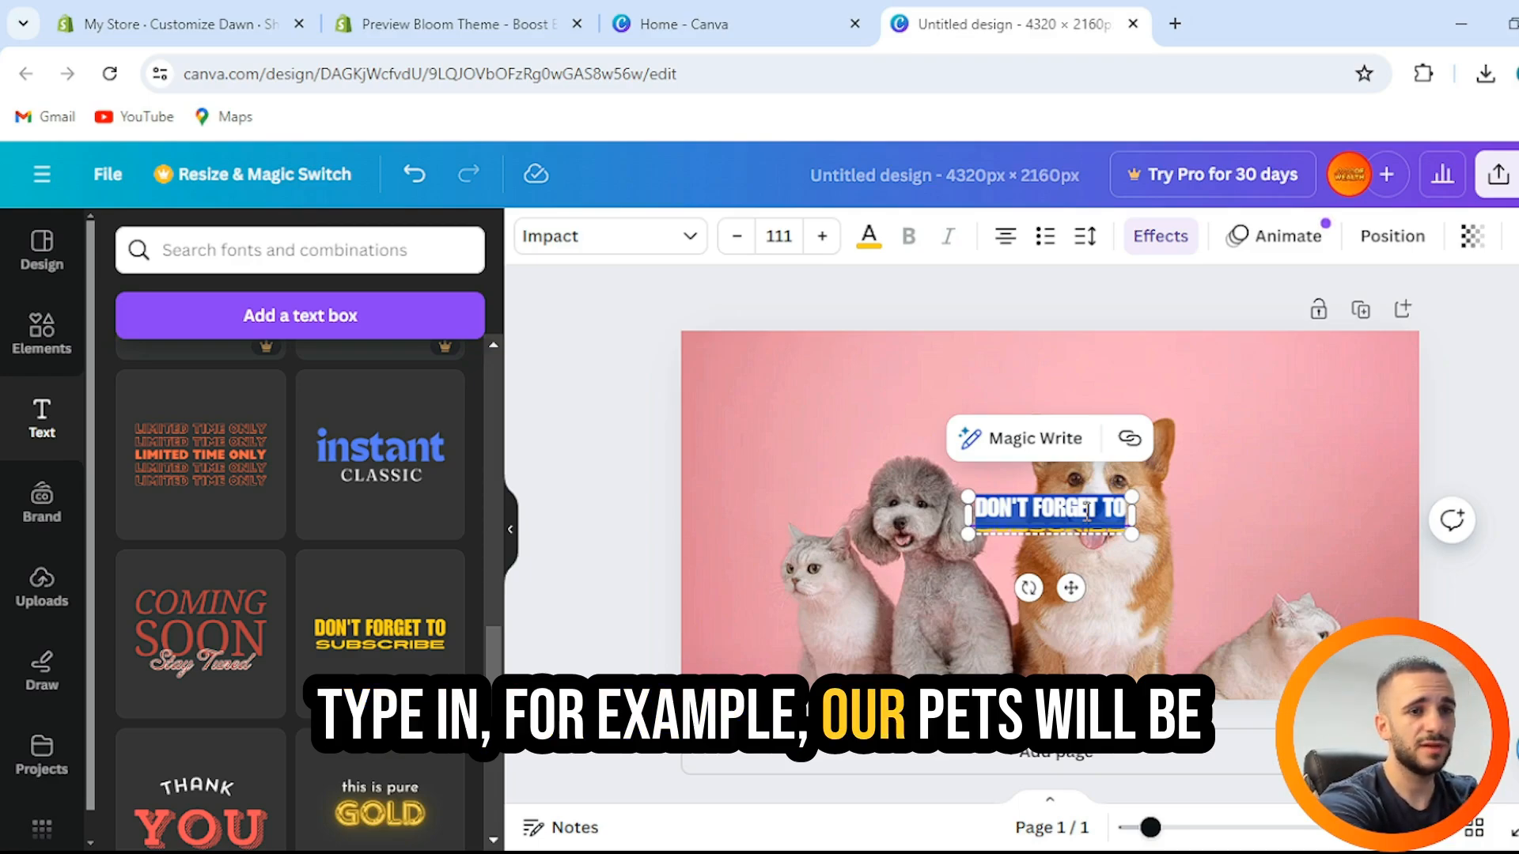
{"action": "type", "text": "ha"}
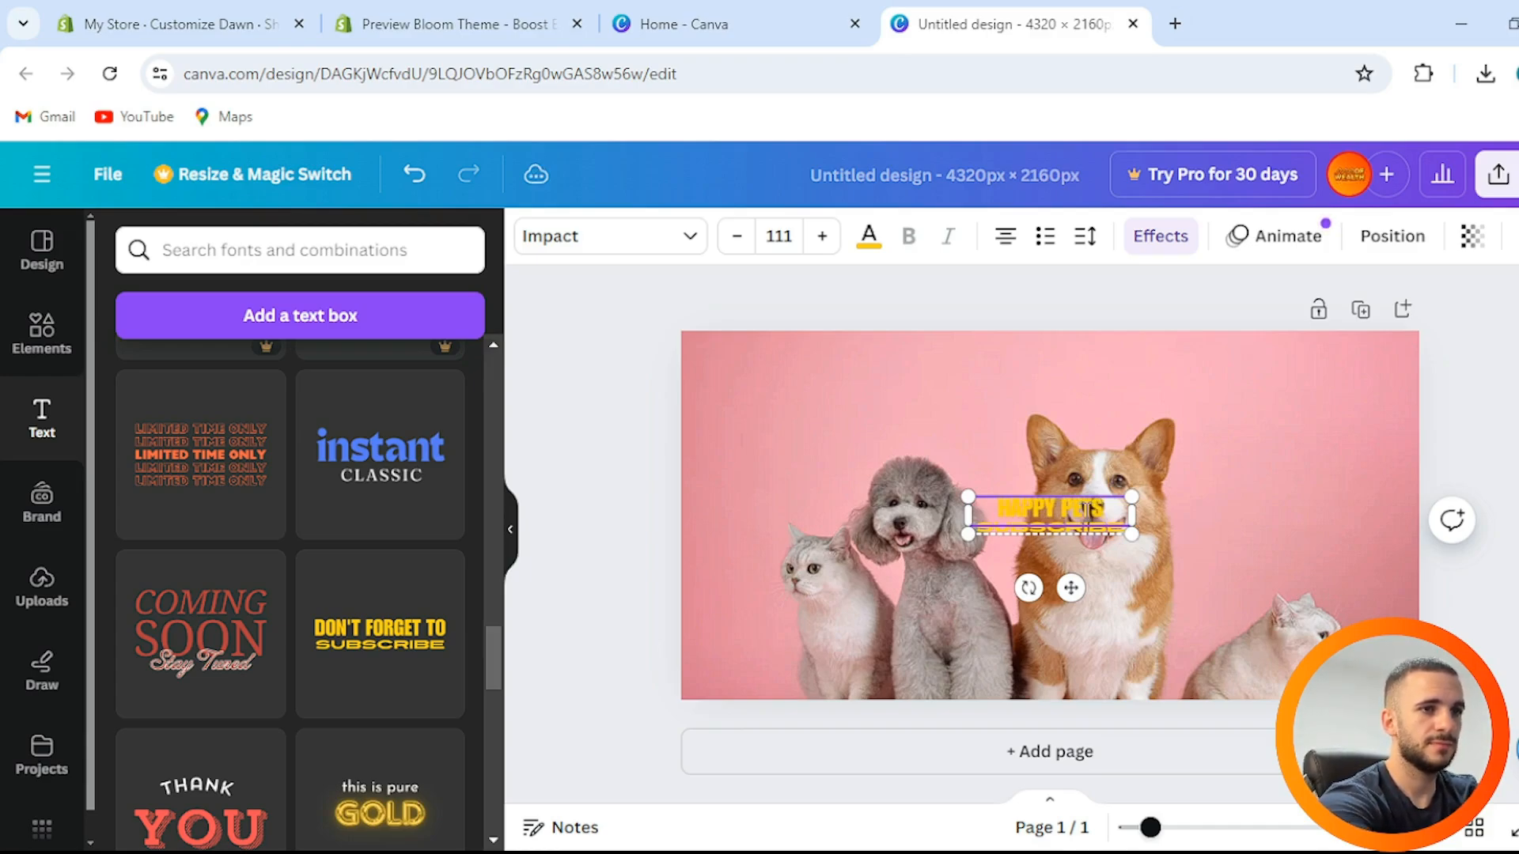
{"action": "left_click", "coordinate": [1073, 536]}
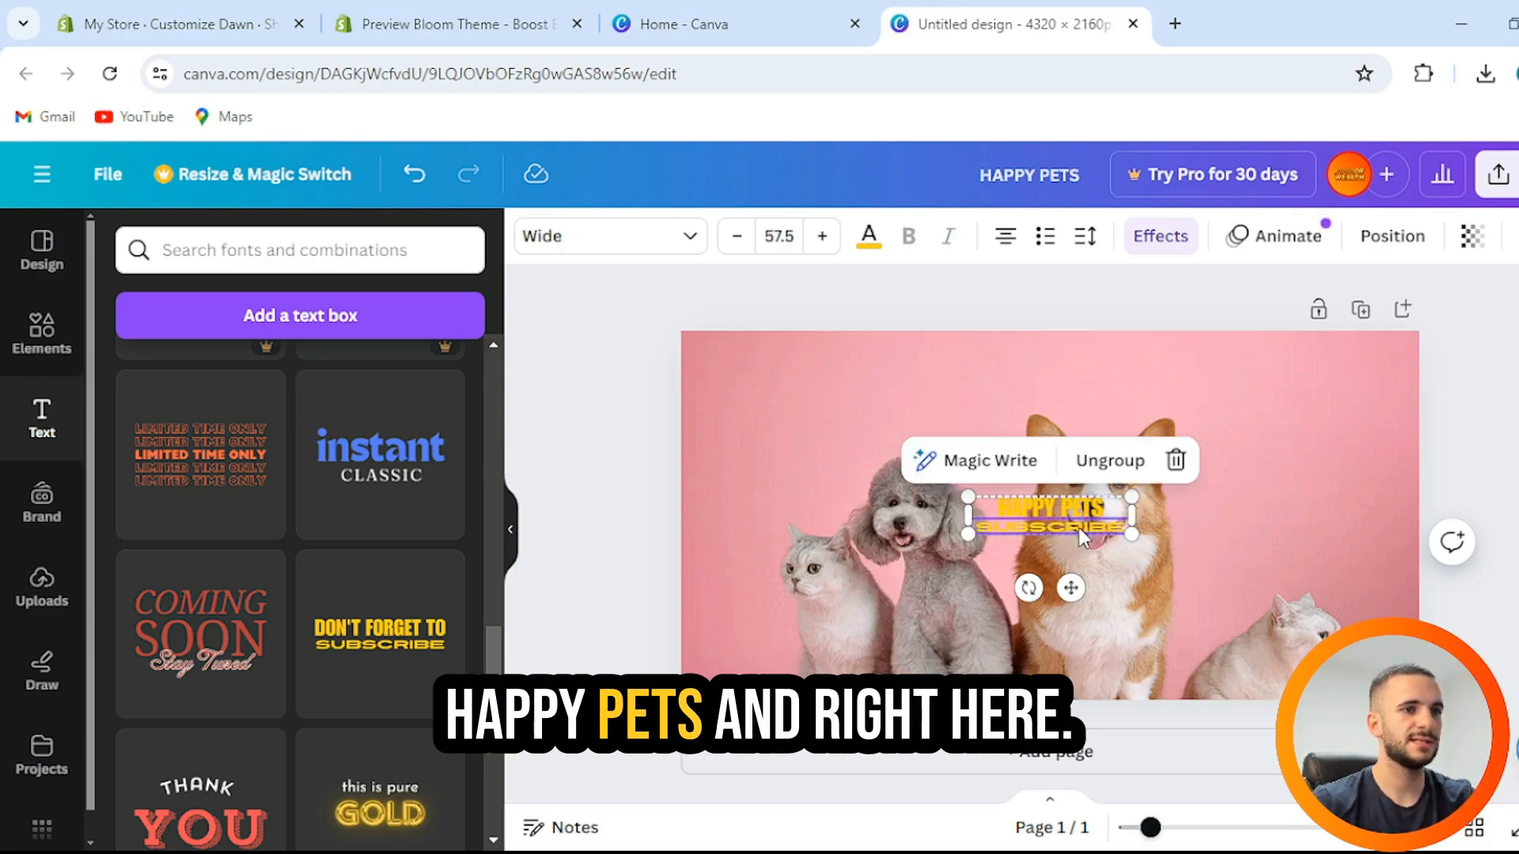
{"action": "double_click", "coordinate": [1085, 529]}
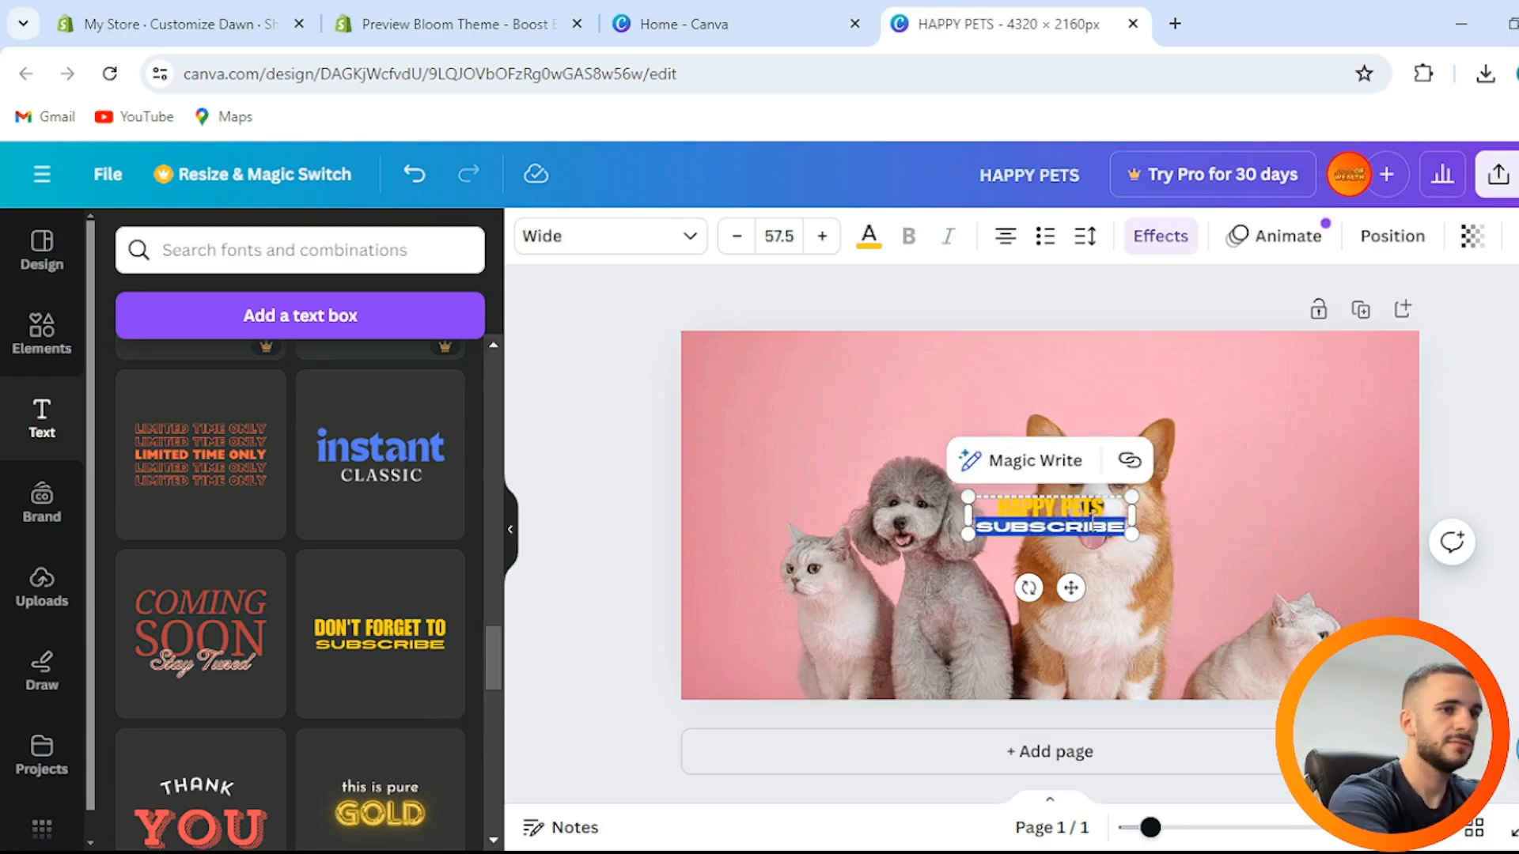
{"action": "type", "text": "HAPPY"}
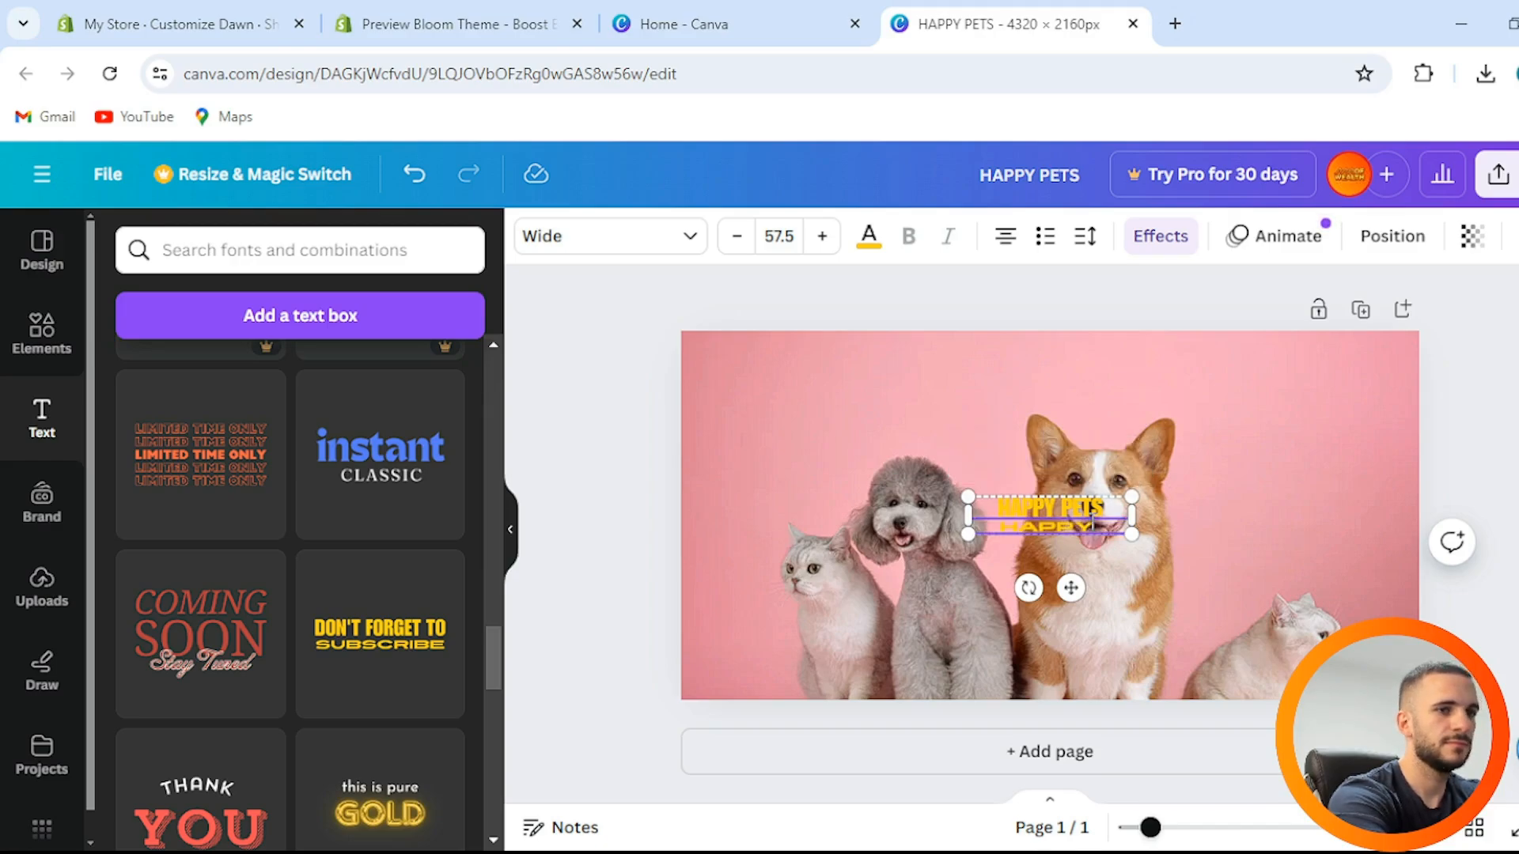
{"action": "type", "text": " YOU"}
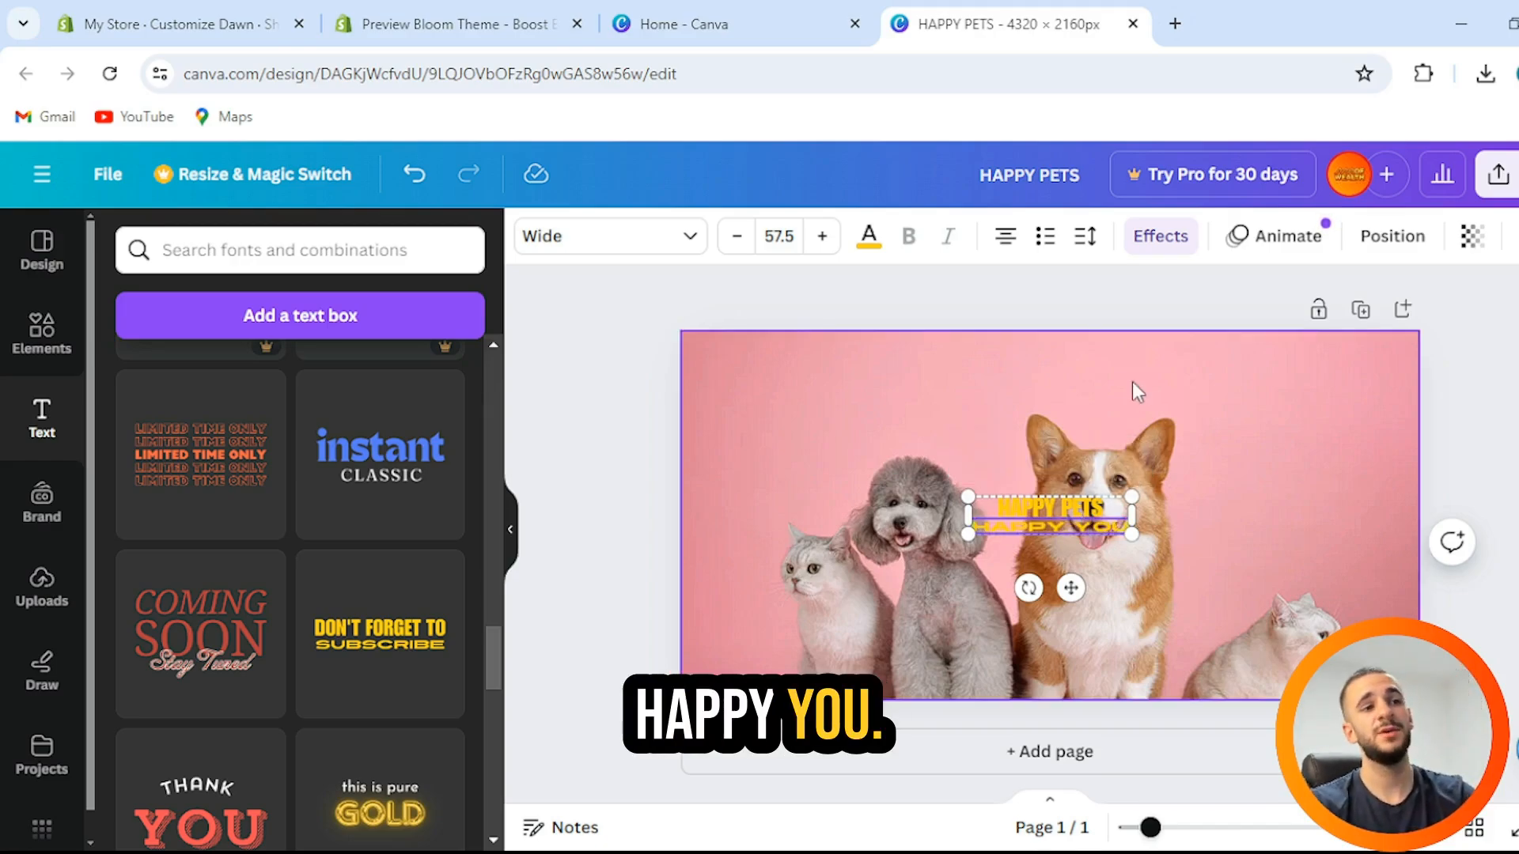
{"action": "left_click", "coordinate": [1246, 439]}
- Enlarge the yellow text group to about half the page width and centre it along the page's upper edge, above the pets
{"action": "left_click", "coordinate": [1044, 524]}
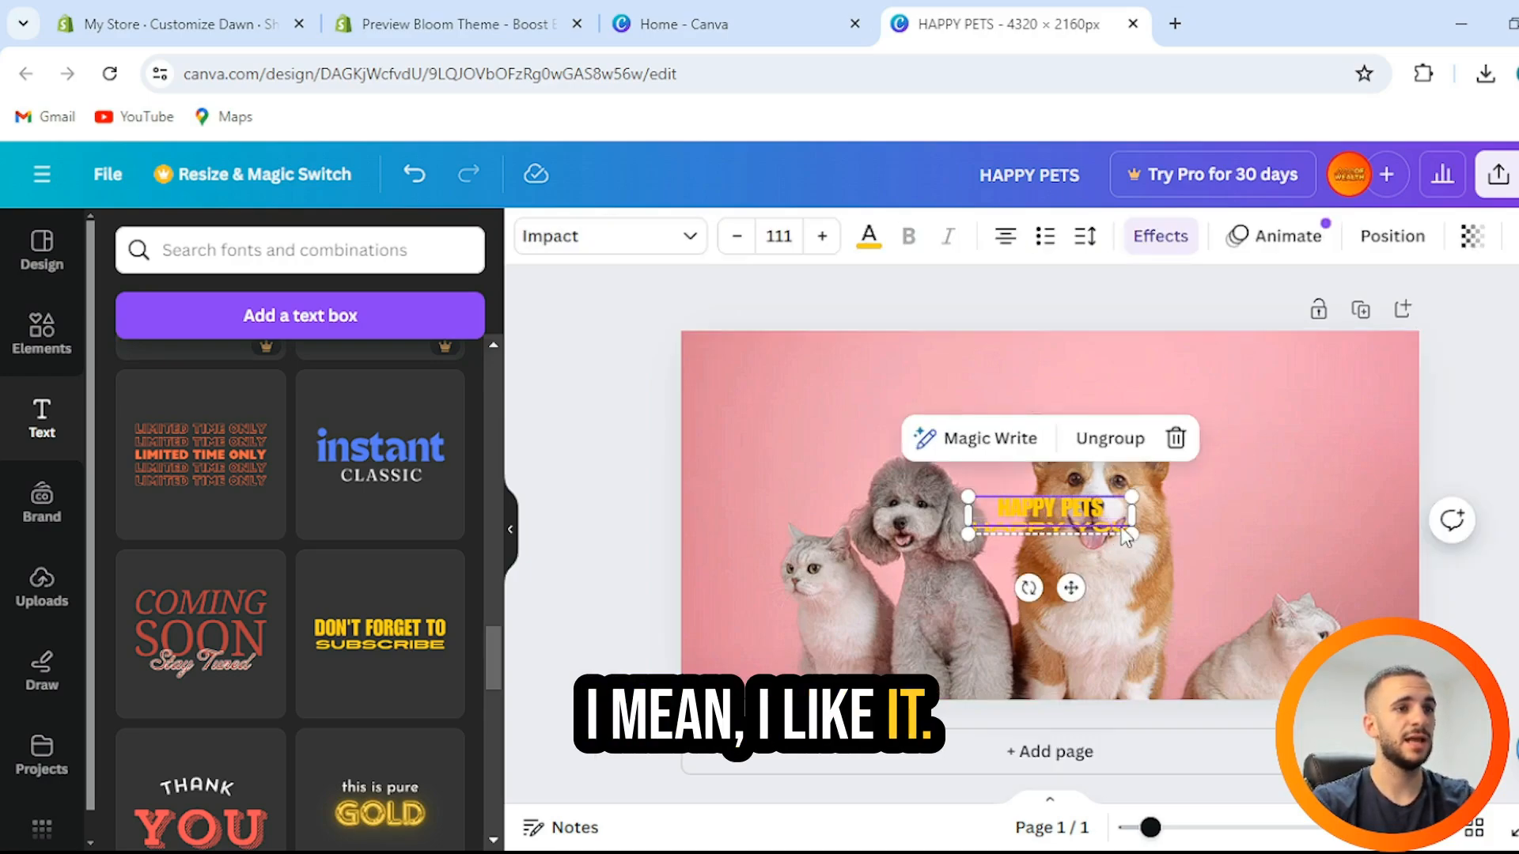
{"action": "left_click_drag", "start_coordinate": [1123, 550], "coordinate": [1307, 617]}
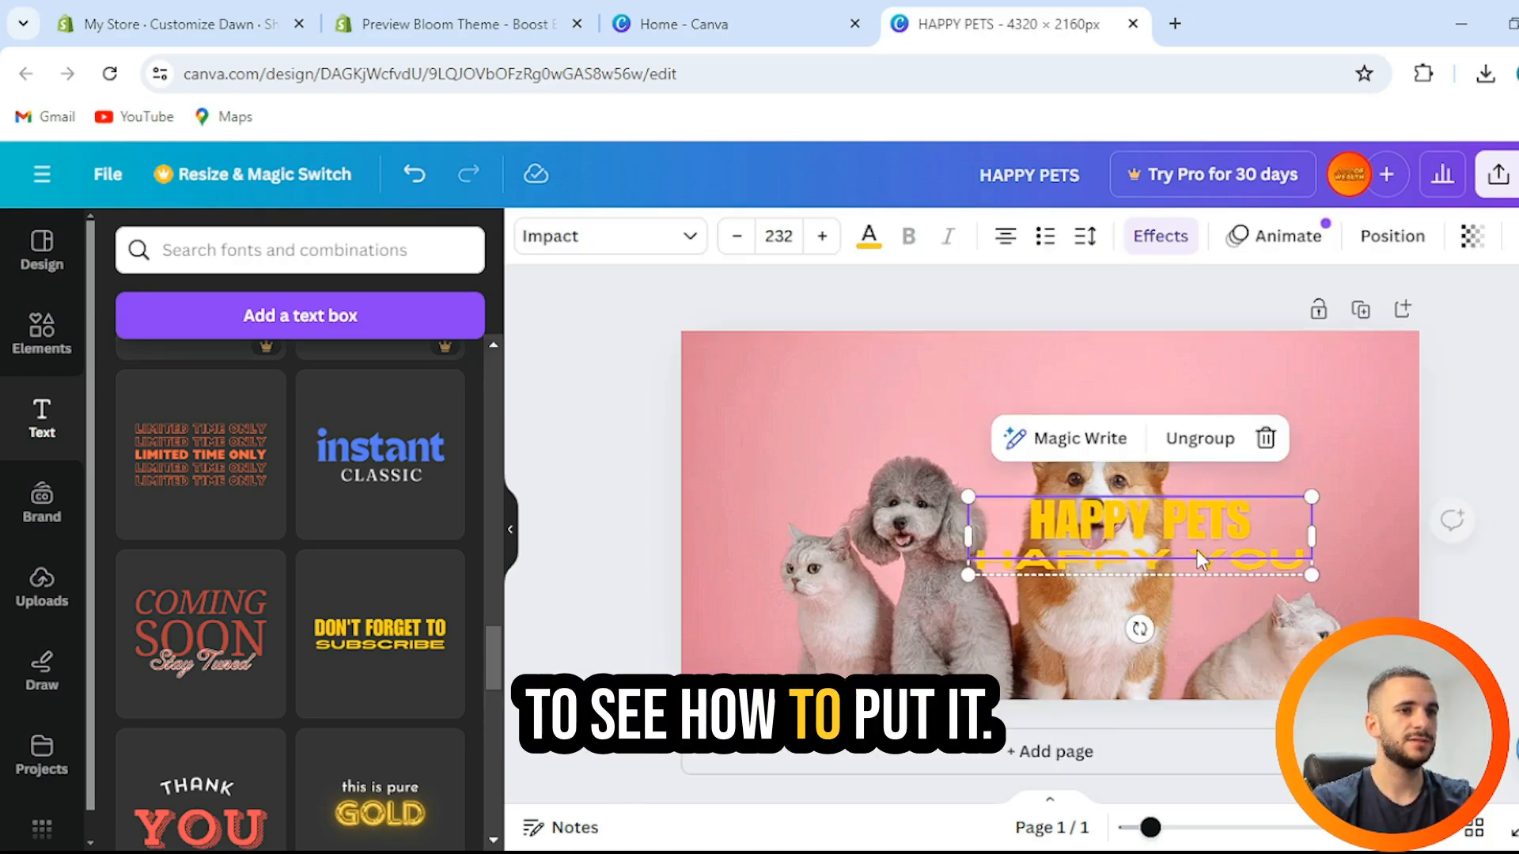
{"action": "left_click_drag", "start_coordinate": [1129, 524], "coordinate": [1032, 367]}
{"action": "left_click_drag", "start_coordinate": [1209, 425], "coordinate": [1265, 435]}
{"action": "mouse_move", "coordinate": [1097, 394]}
{"action": "left_mouse_down"}
{"action": "mouse_move", "coordinate": [1072, 380]}
{"action": "mouse_move", "coordinate": [1069, 392]}
{"action": "left_mouse_up"}
{"action": "left_click", "coordinate": [1397, 469]}
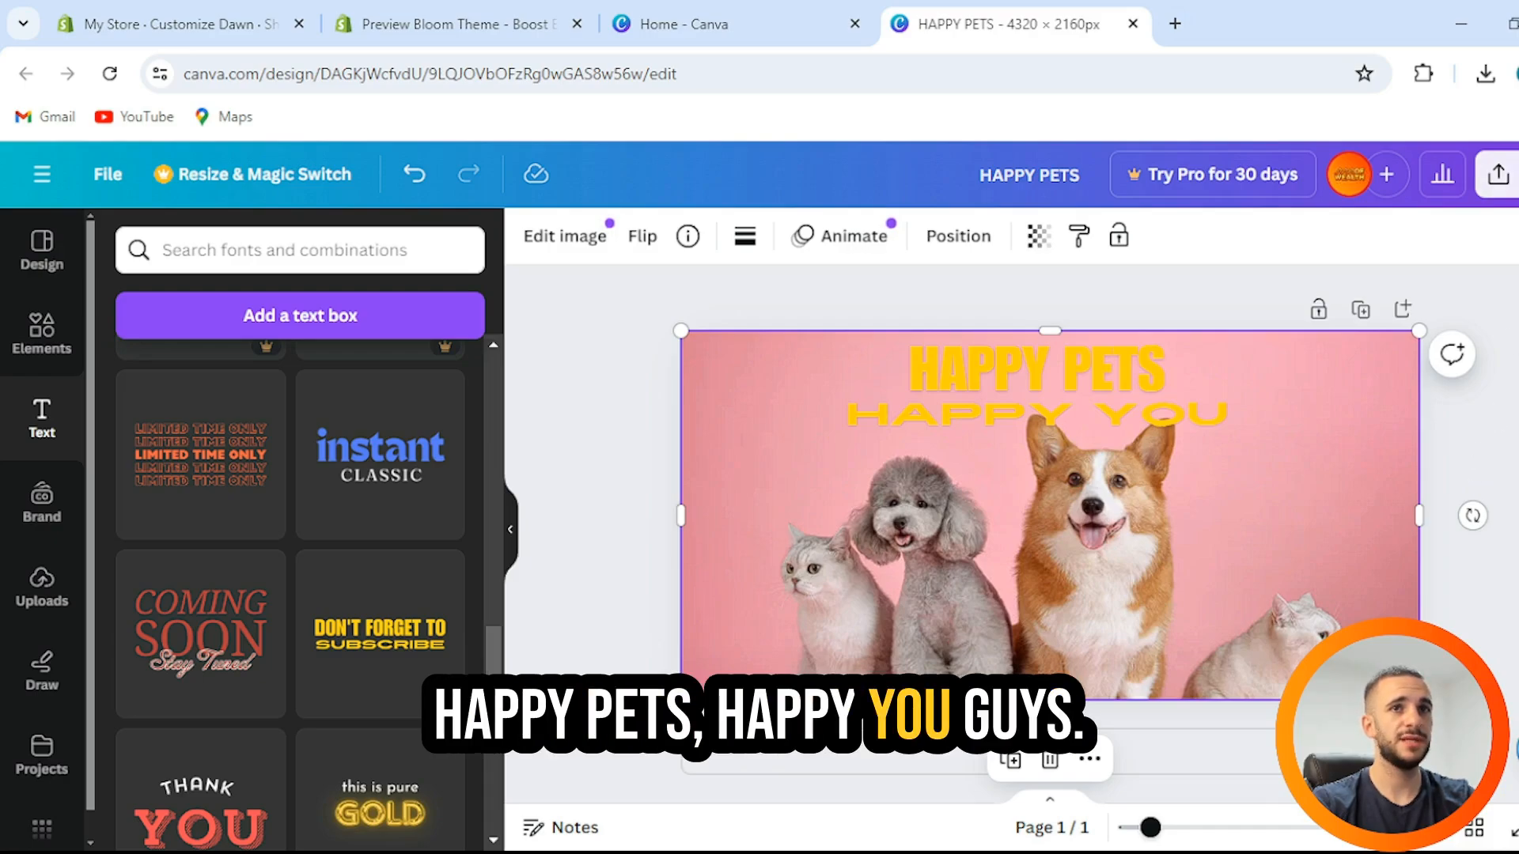
- Download the banner design as a PNG at 4,320 × 2,160 px
{"action": "left_click", "coordinate": [1498, 174]}
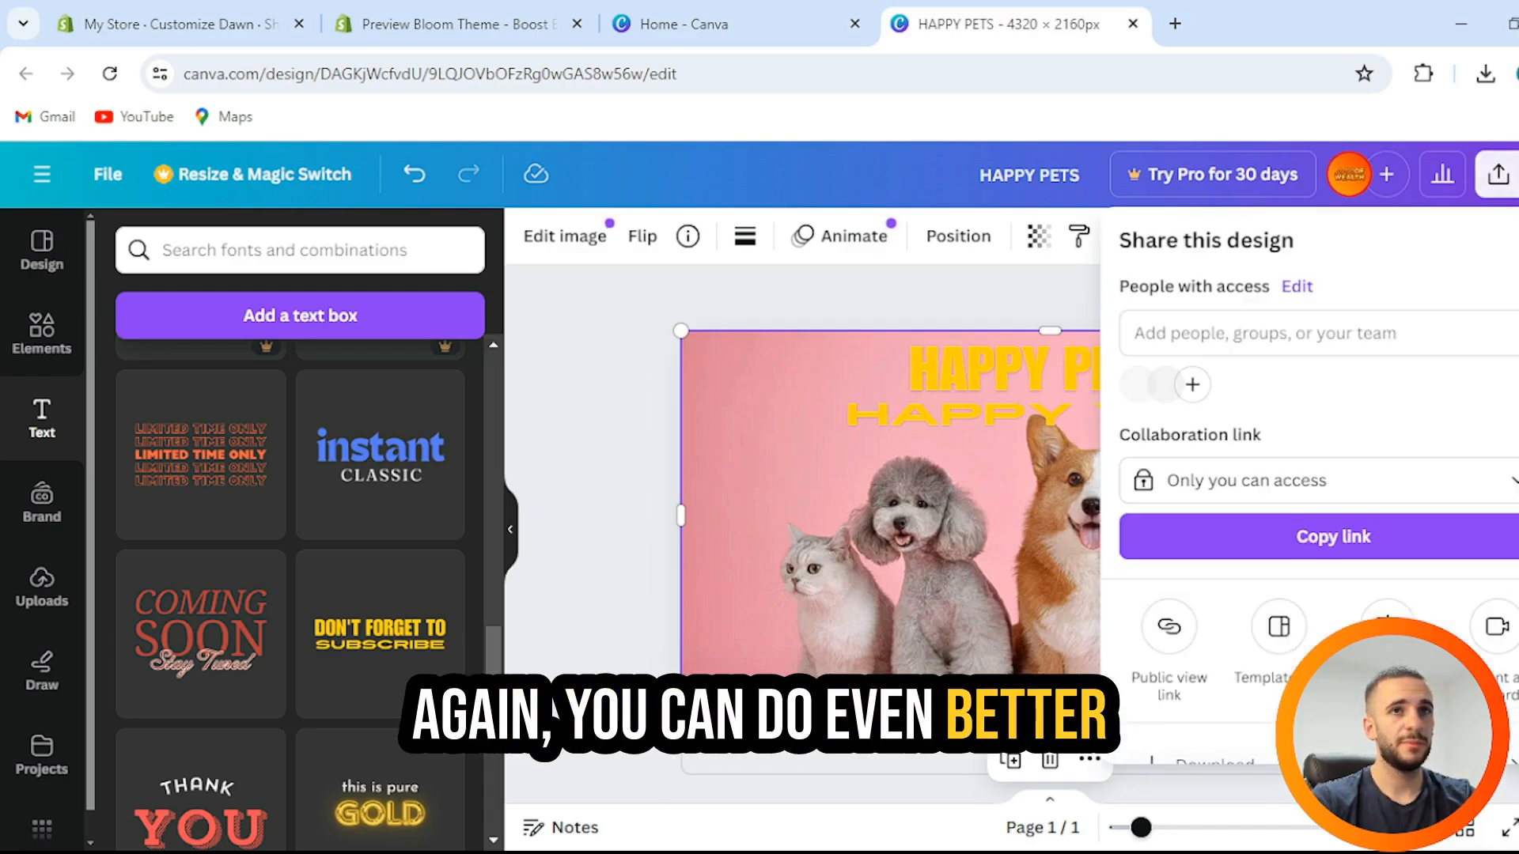
{"action": "scroll", "coordinate": [1343, 478], "scroll_direction": "down", "scroll_amount": 2}
{"action": "left_click", "coordinate": [1249, 612]}
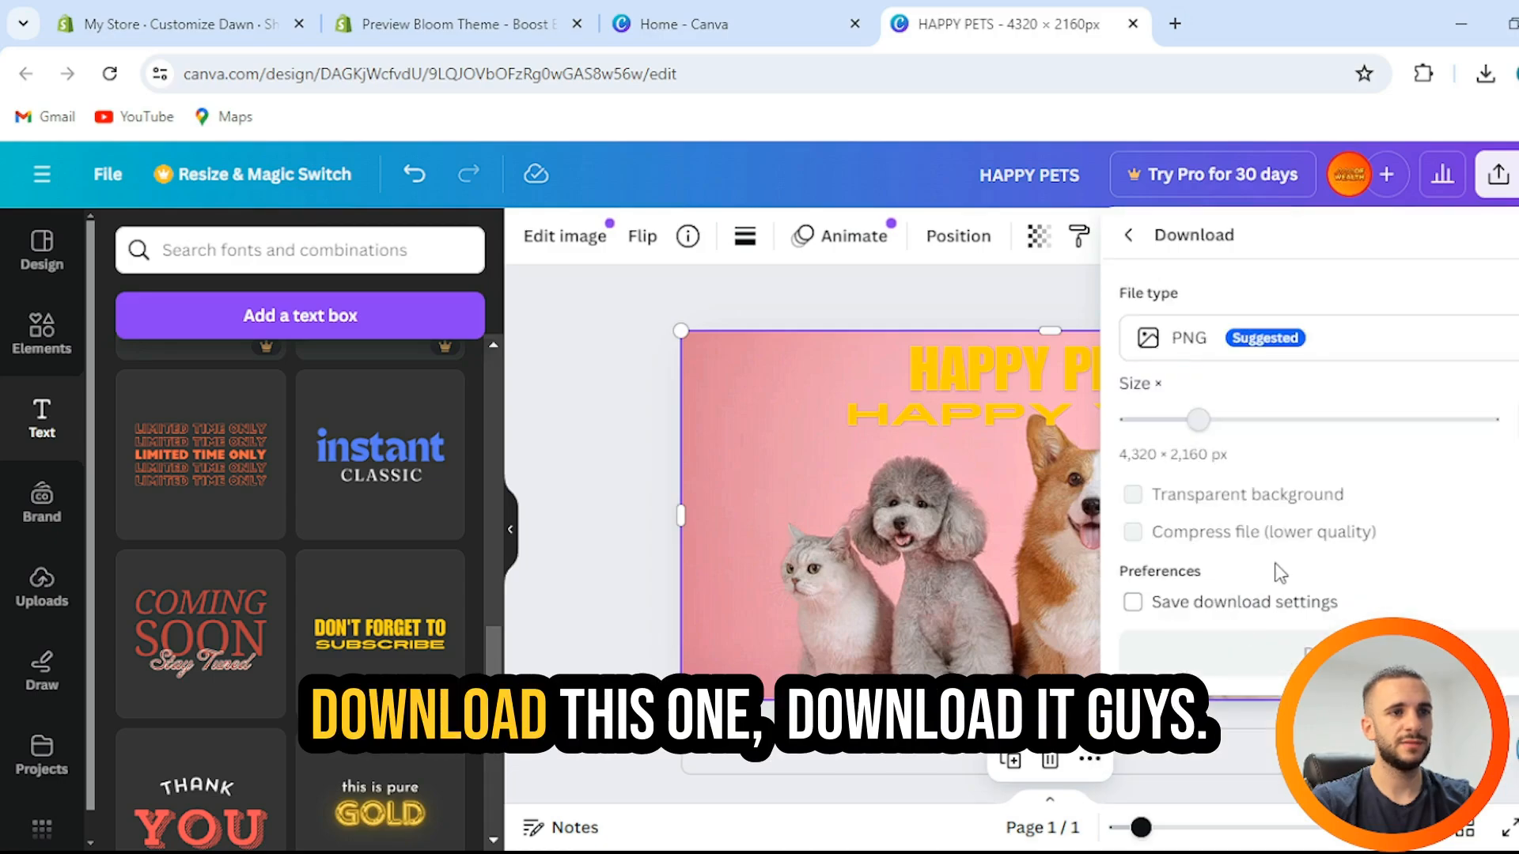
{"action": "left_click", "coordinate": [1301, 654]}
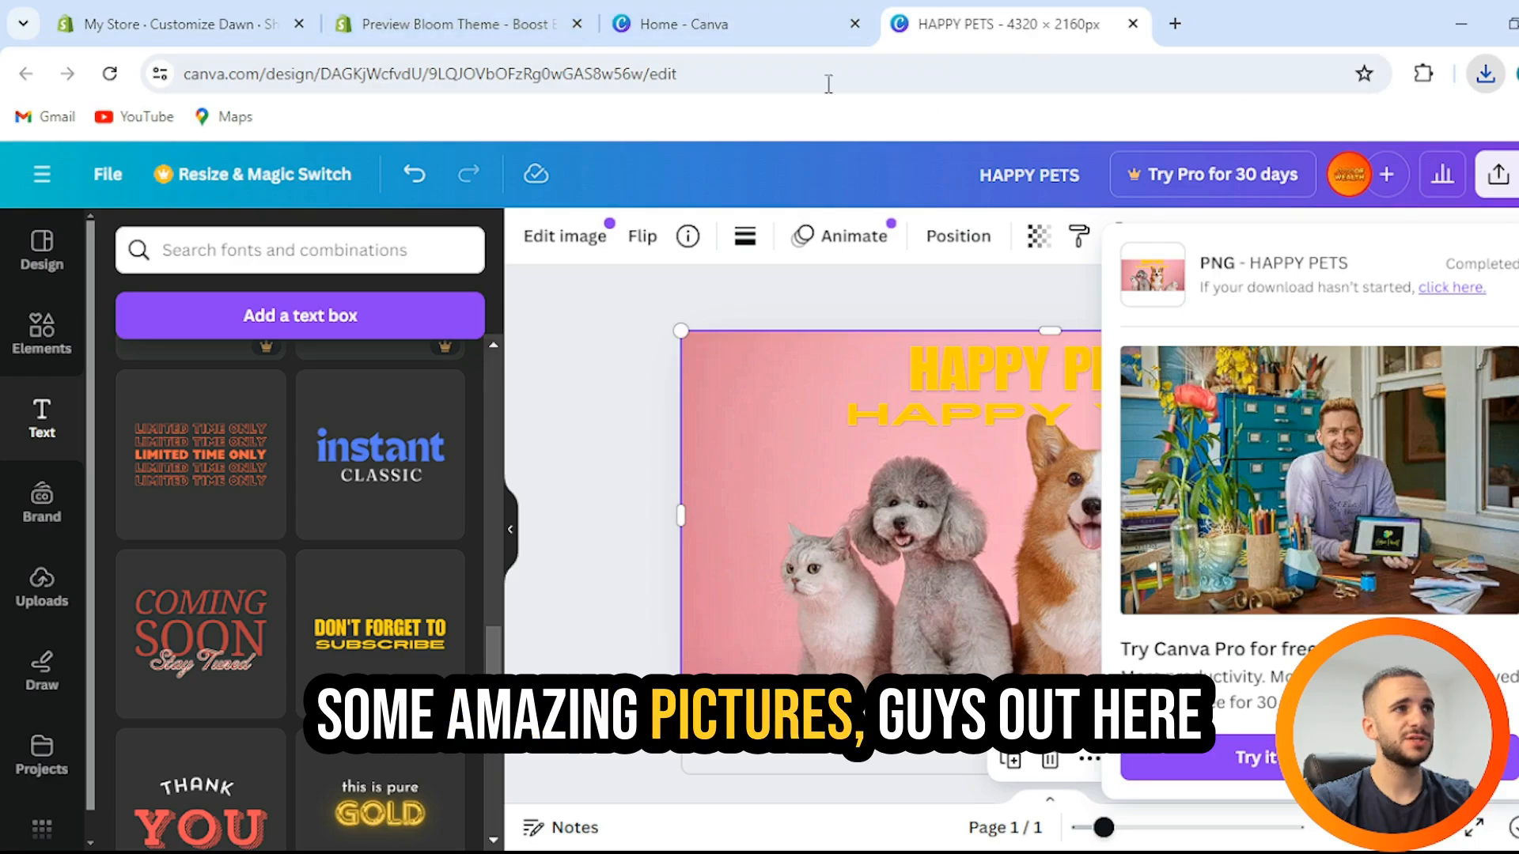
- Switch to the Bloom theme preview and examine its home page sections for picture and layout ideas
{"action": "left_click", "coordinate": [485, 7]}
{"action": "scroll", "coordinate": [625, 478], "scroll_direction": "up", "scroll_amount": 4}
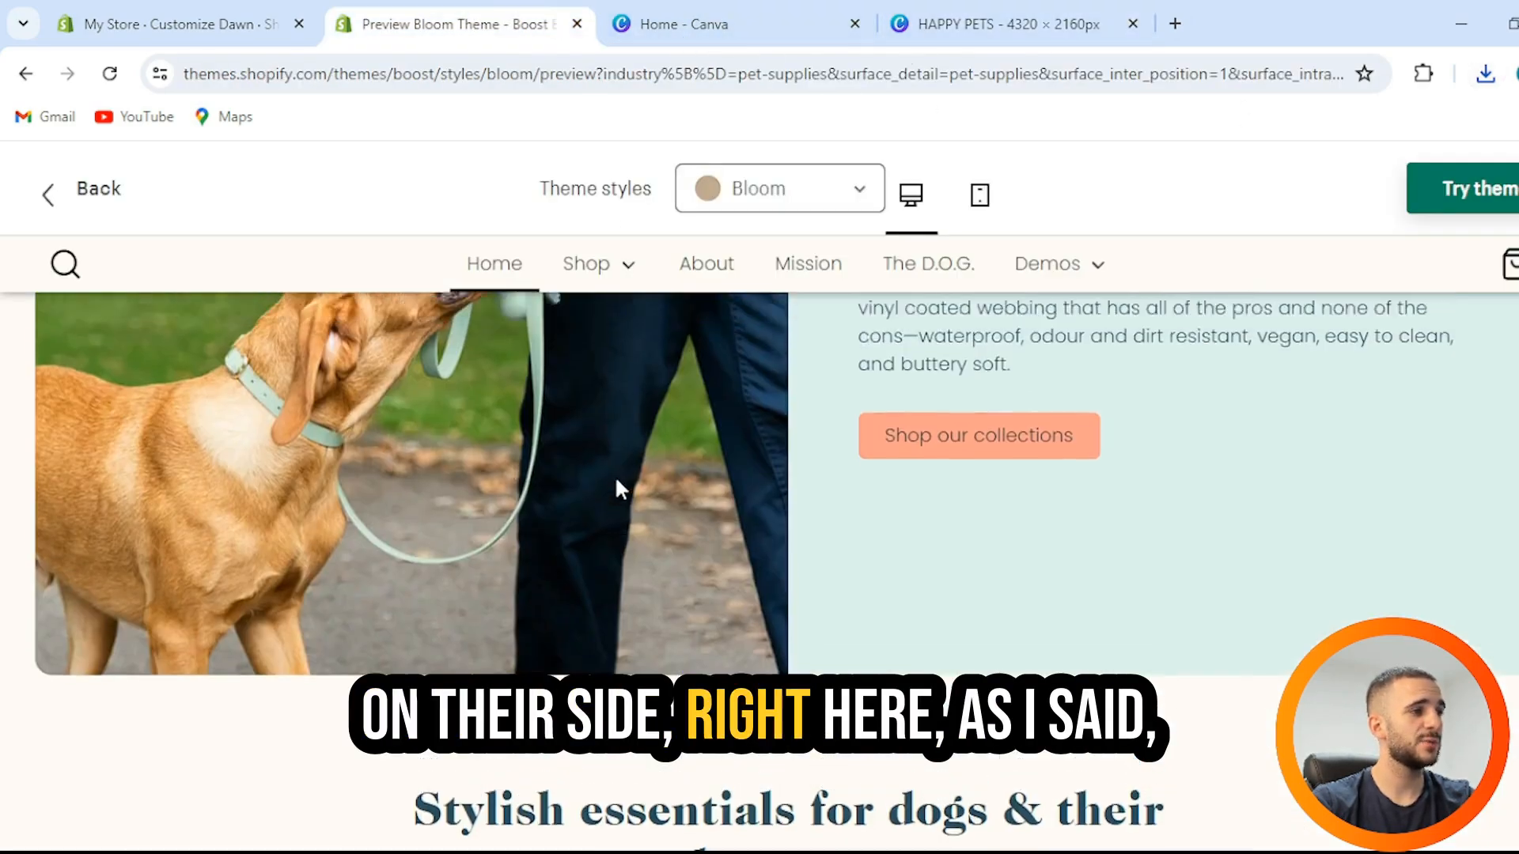
{"action": "scroll", "coordinate": [631, 481], "scroll_direction": "down", "scroll_amount": 10}
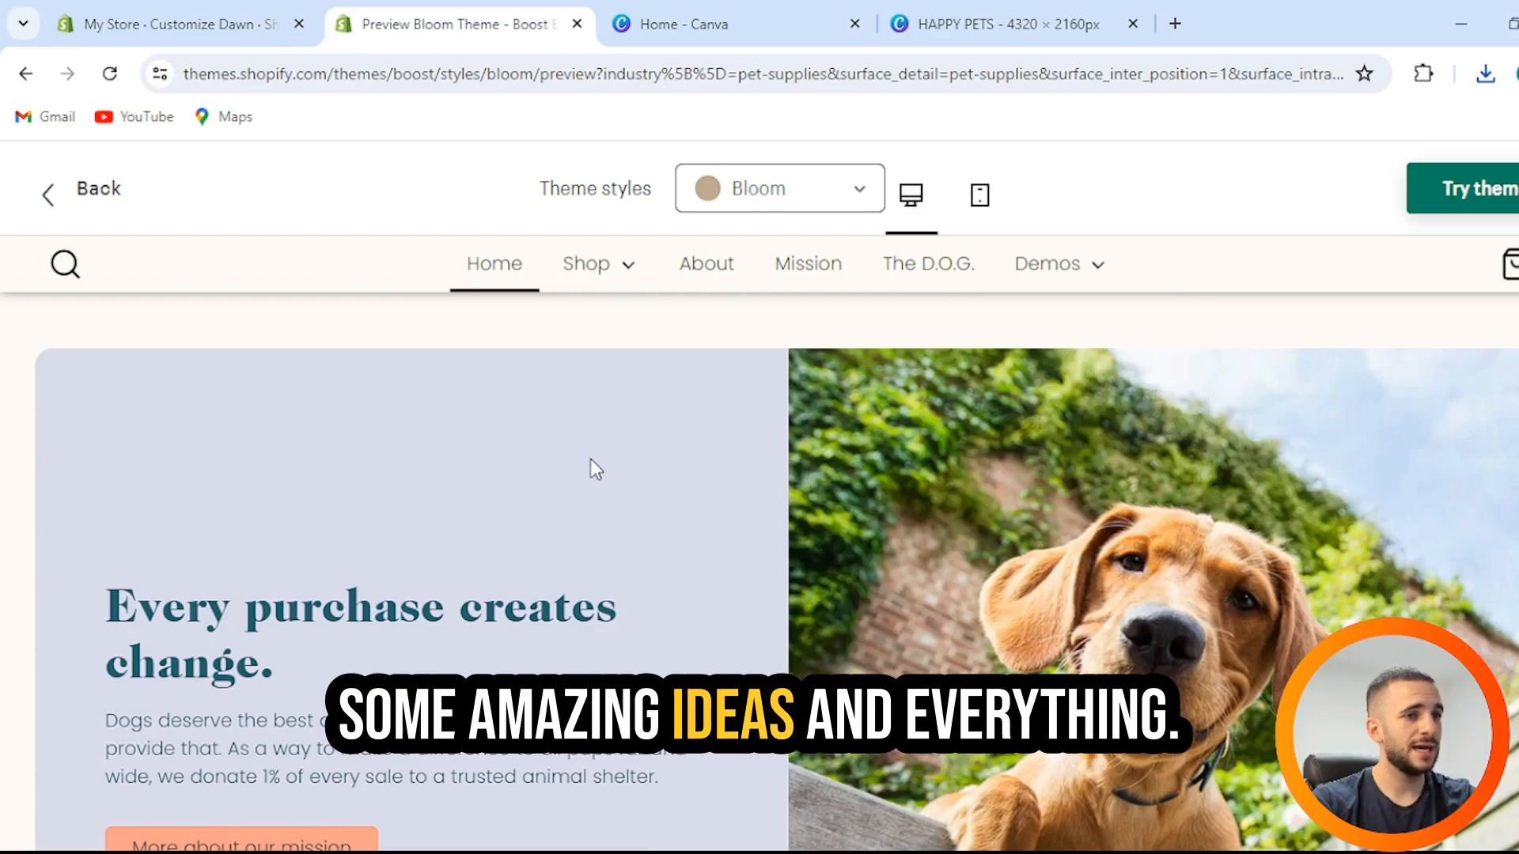
{"action": "scroll", "coordinate": [592, 459], "scroll_direction": "down", "scroll_amount": 3}
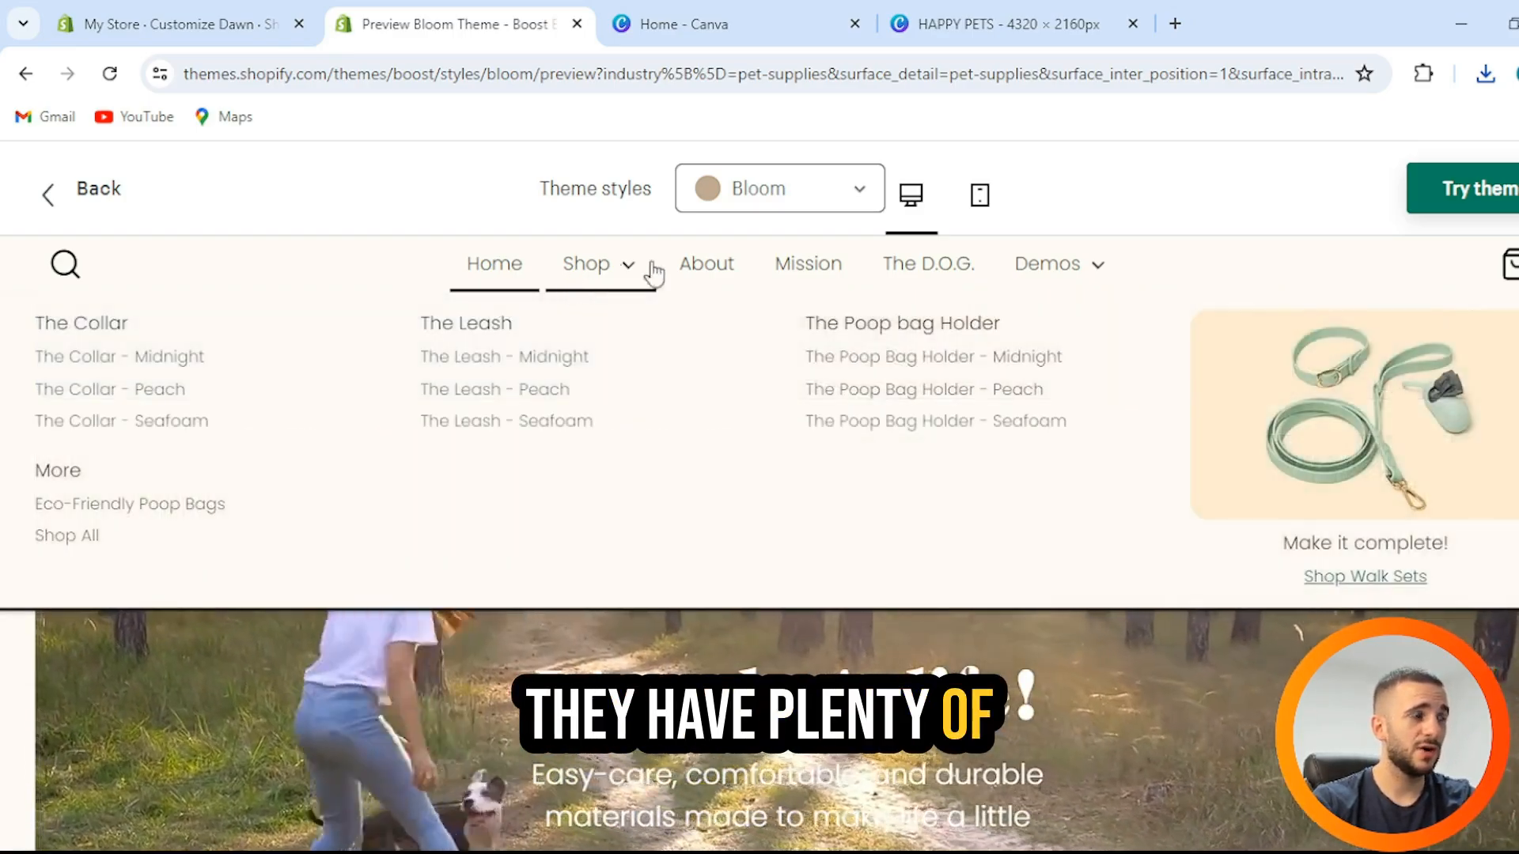
{"action": "scroll", "coordinate": [710, 482], "scroll_direction": "up", "scroll_amount": 10}
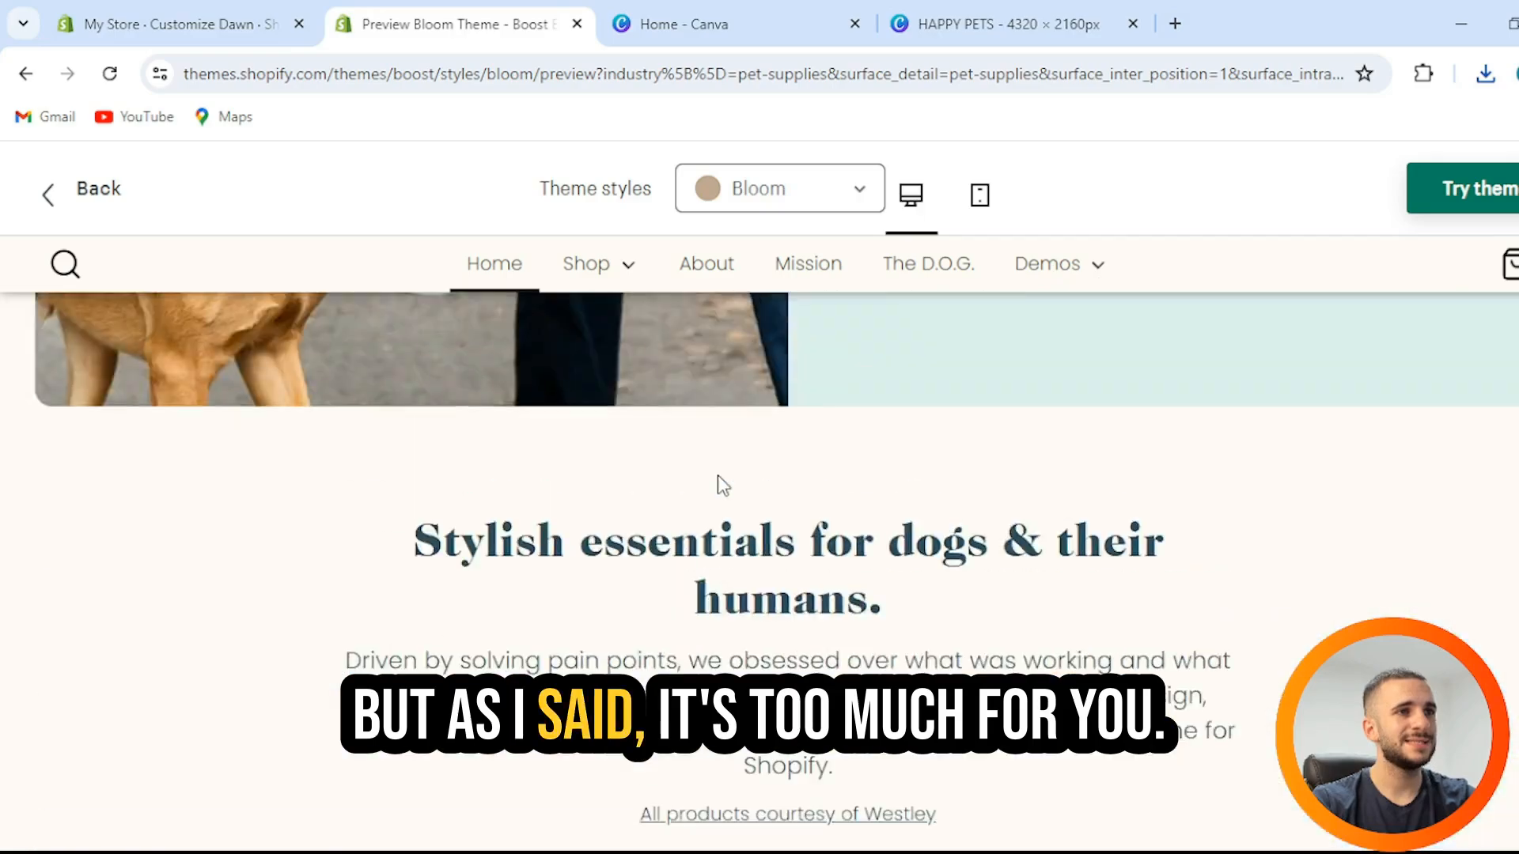
{"action": "scroll", "coordinate": [720, 482], "scroll_direction": "up", "scroll_amount": 10}
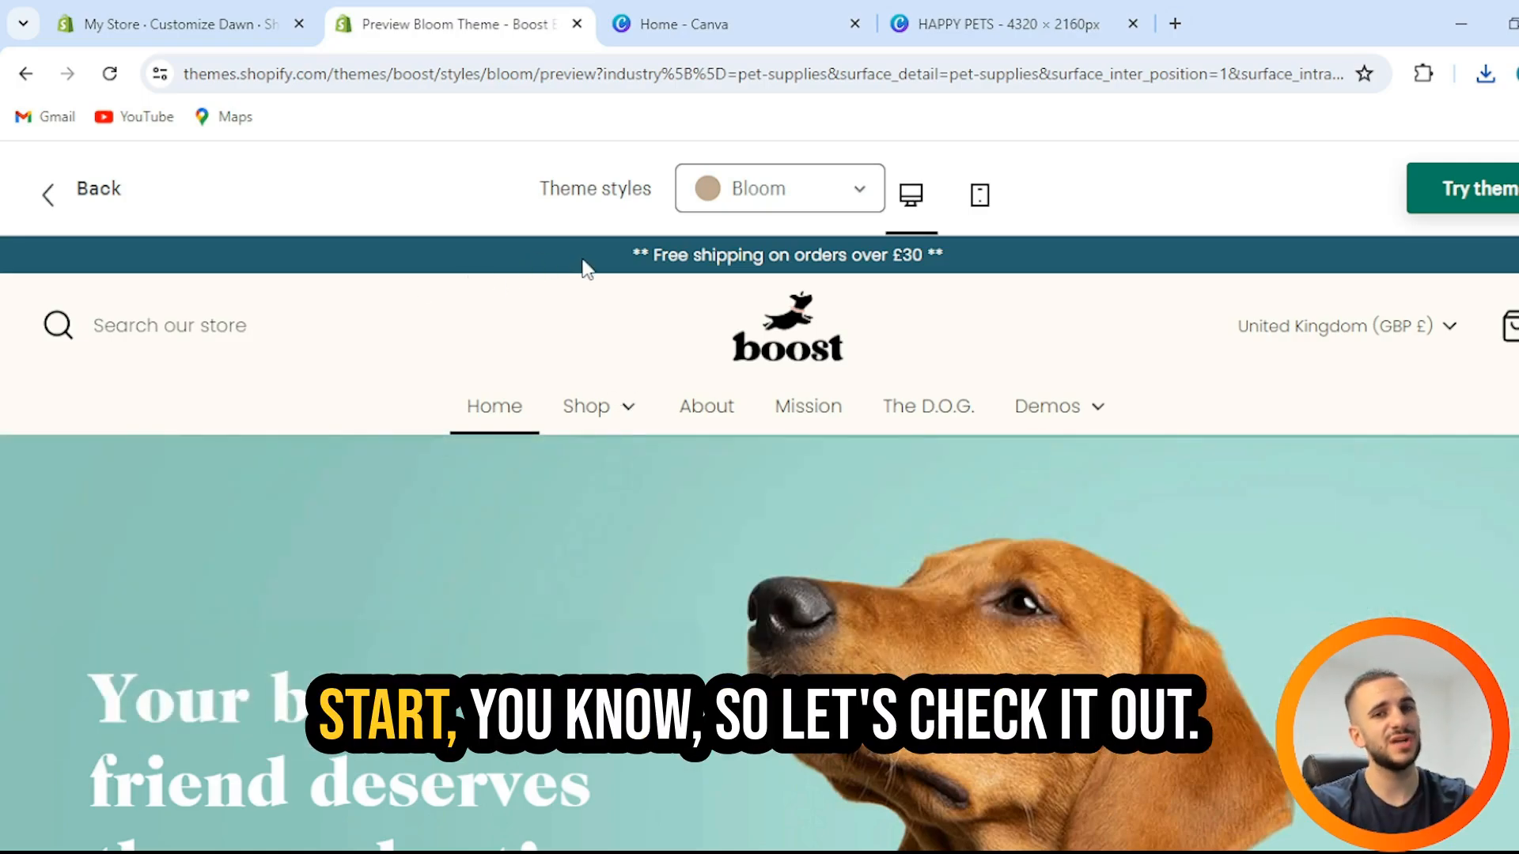
- Switch to the Shopify theme editor and set the slideshow's first image slide to the file 55 PNG
{"action": "left_click", "coordinate": [227, 24]}
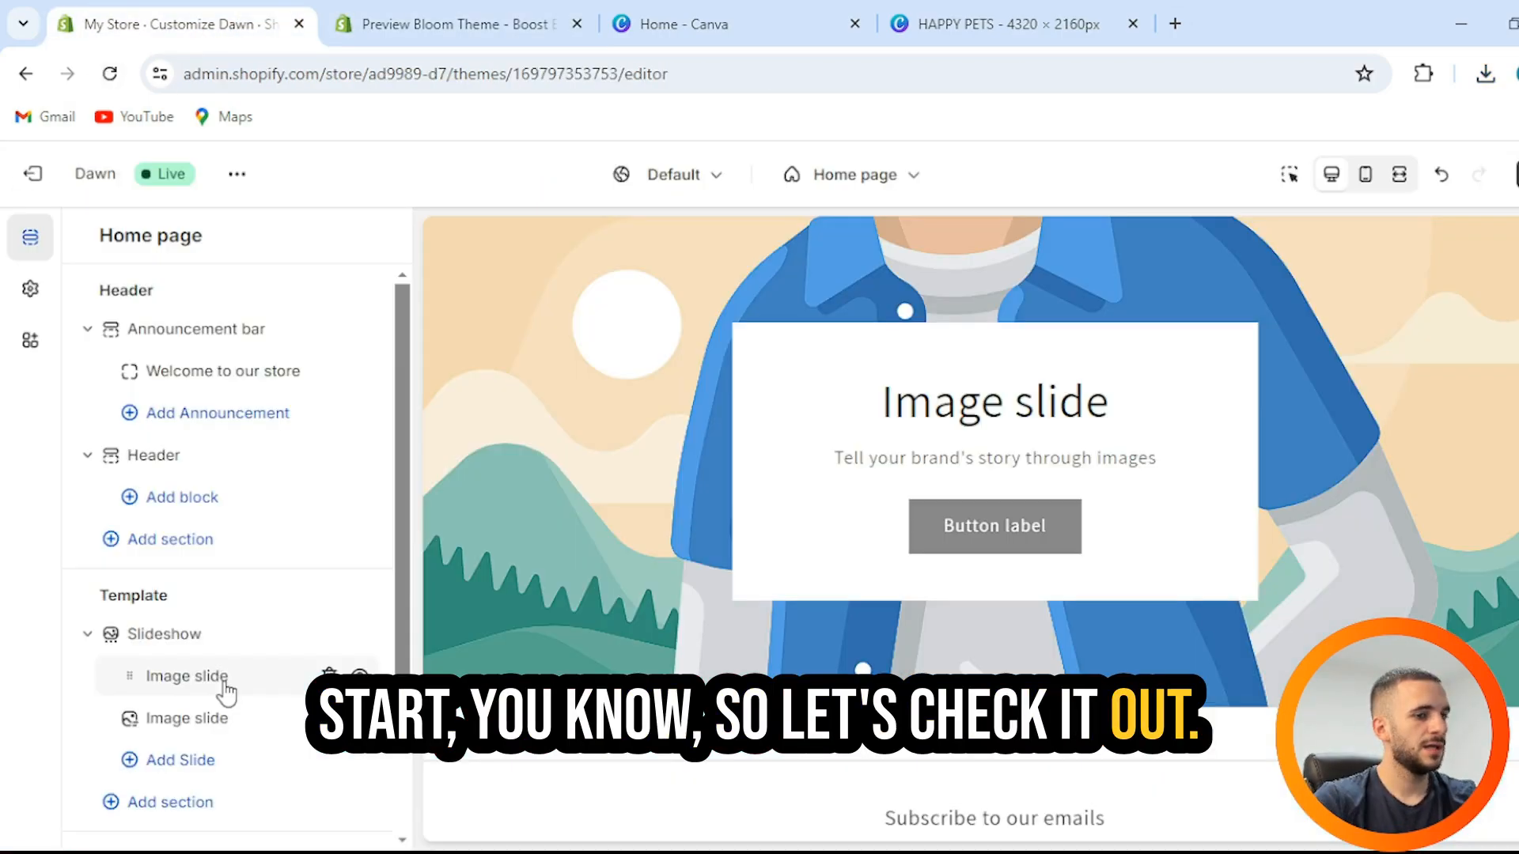
{"action": "left_click", "coordinate": [230, 685]}
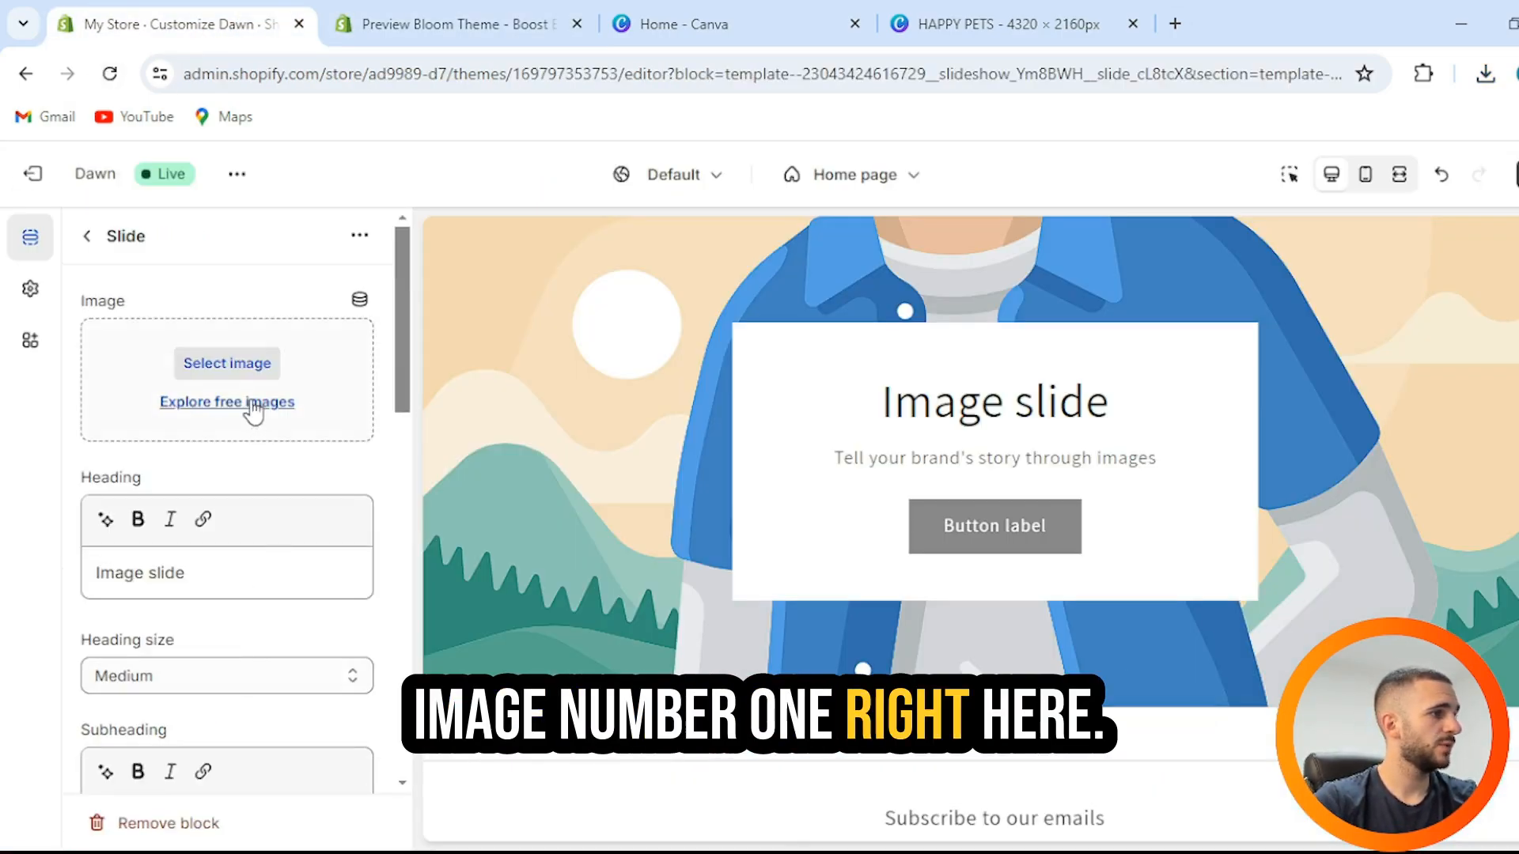
{"action": "left_click", "coordinate": [251, 369]}
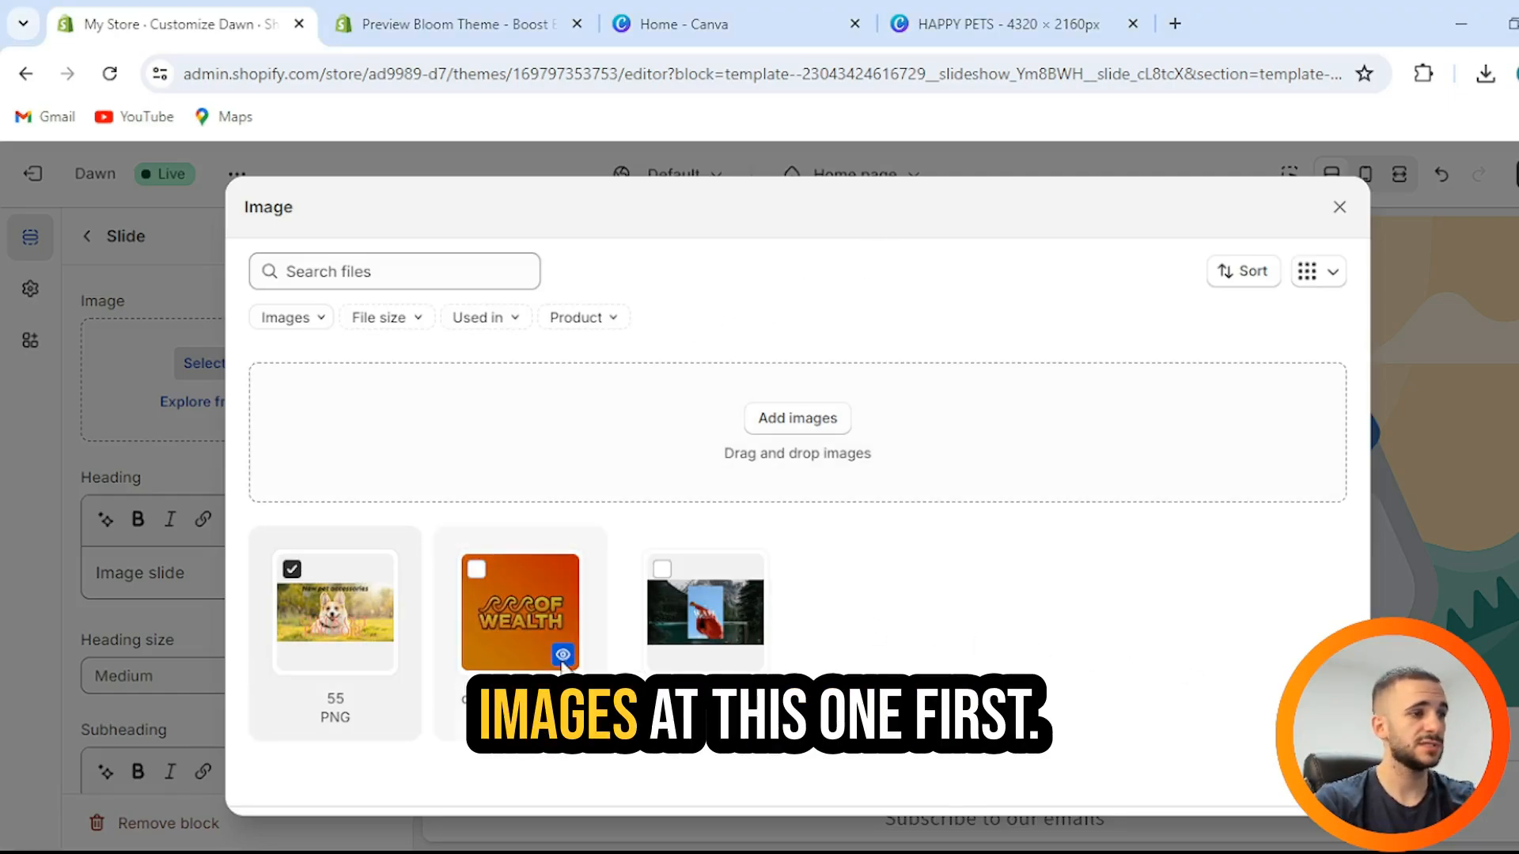
{"action": "left_click", "coordinate": [374, 659]}
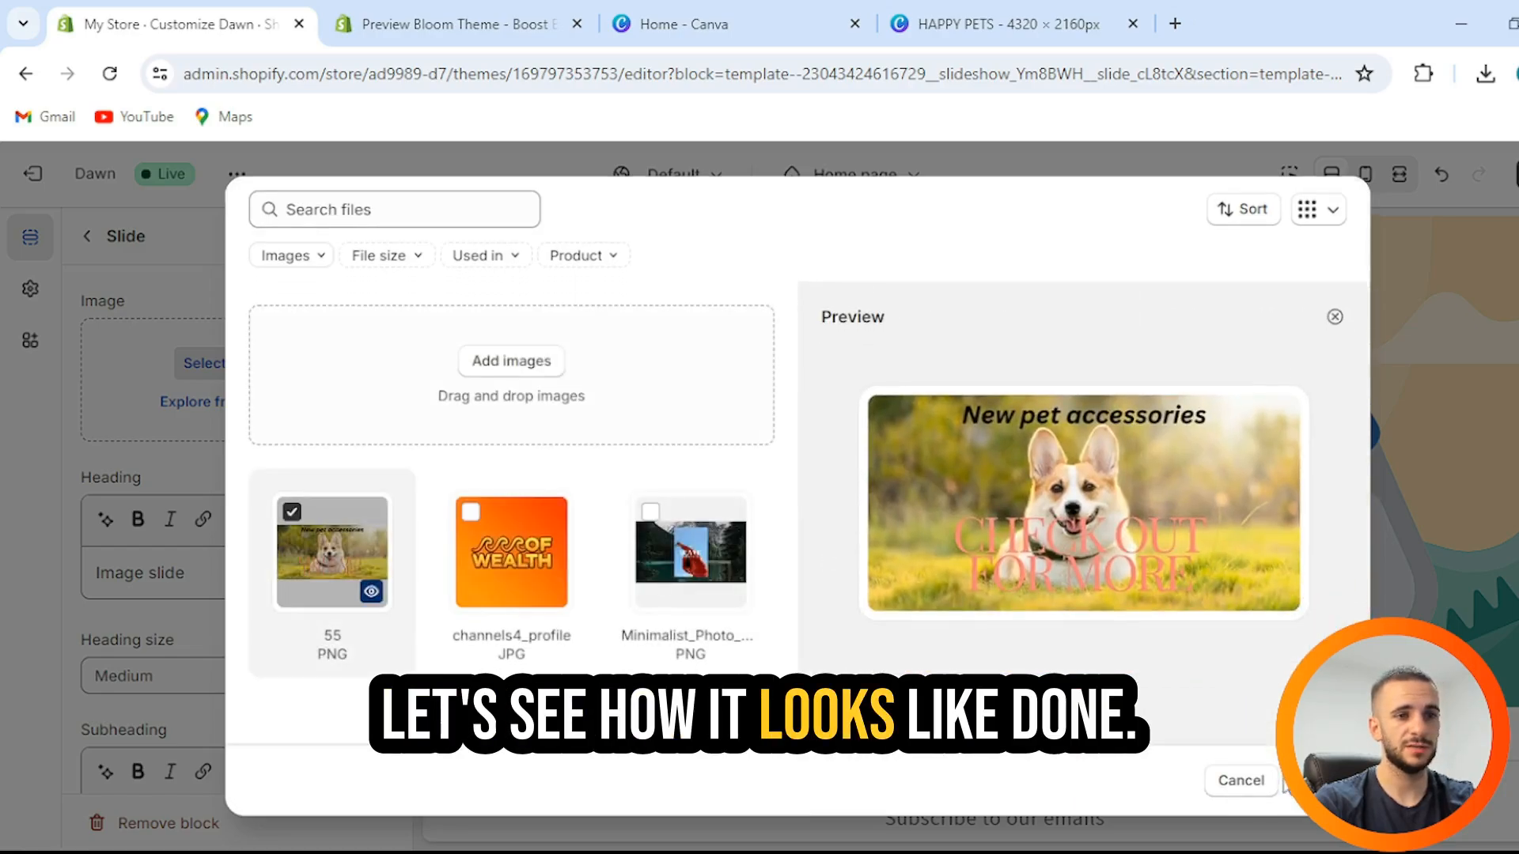
{"action": "left_click", "coordinate": [1307, 783]}
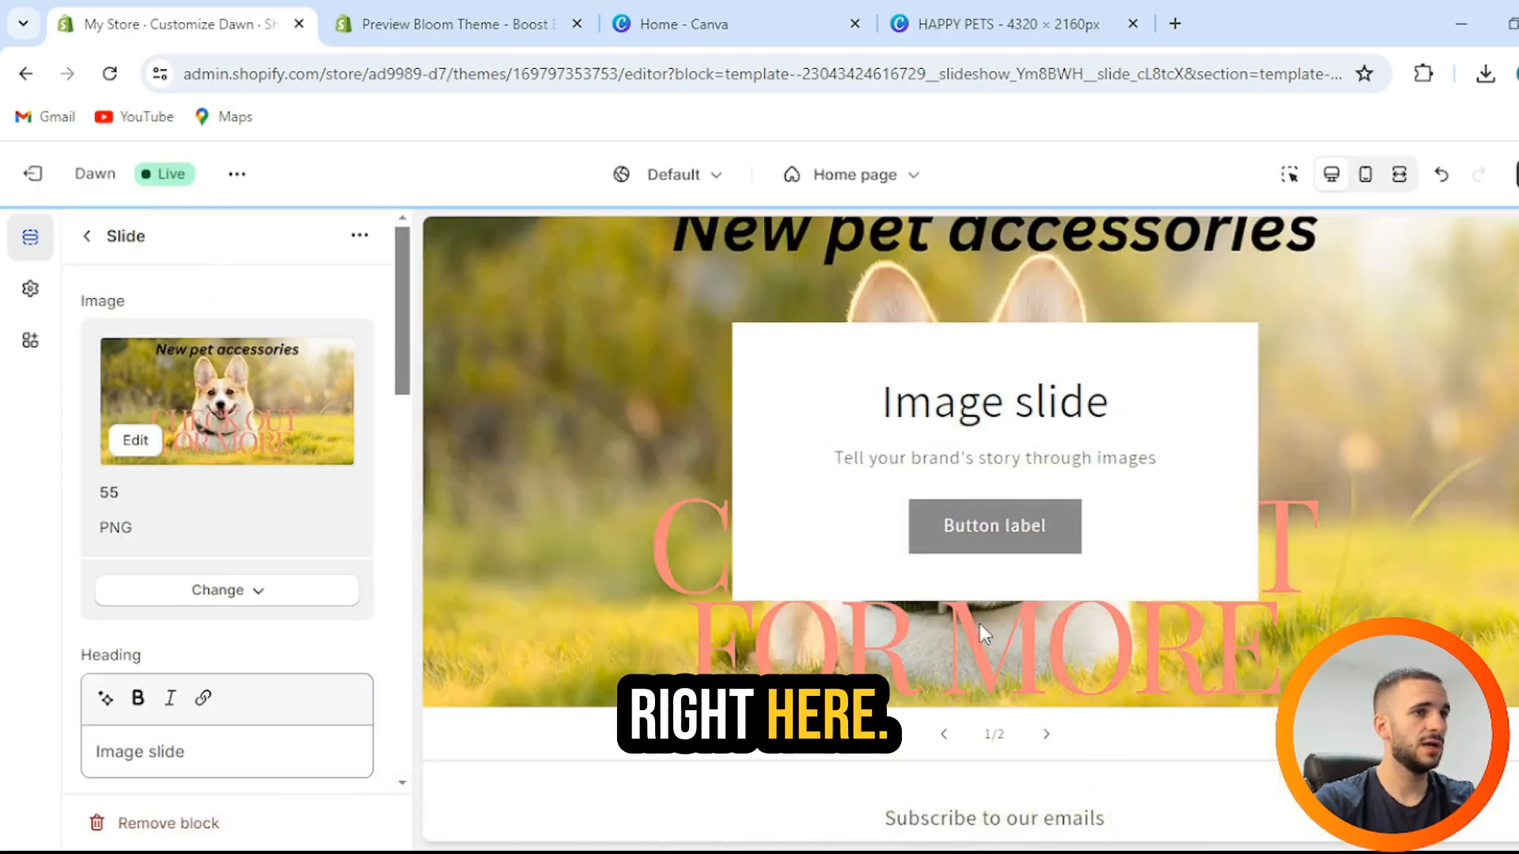
- Delete the slide's heading text and set the heading size to Small
{"action": "scroll", "coordinate": [269, 474], "scroll_direction": "down", "scroll_amount": 3}
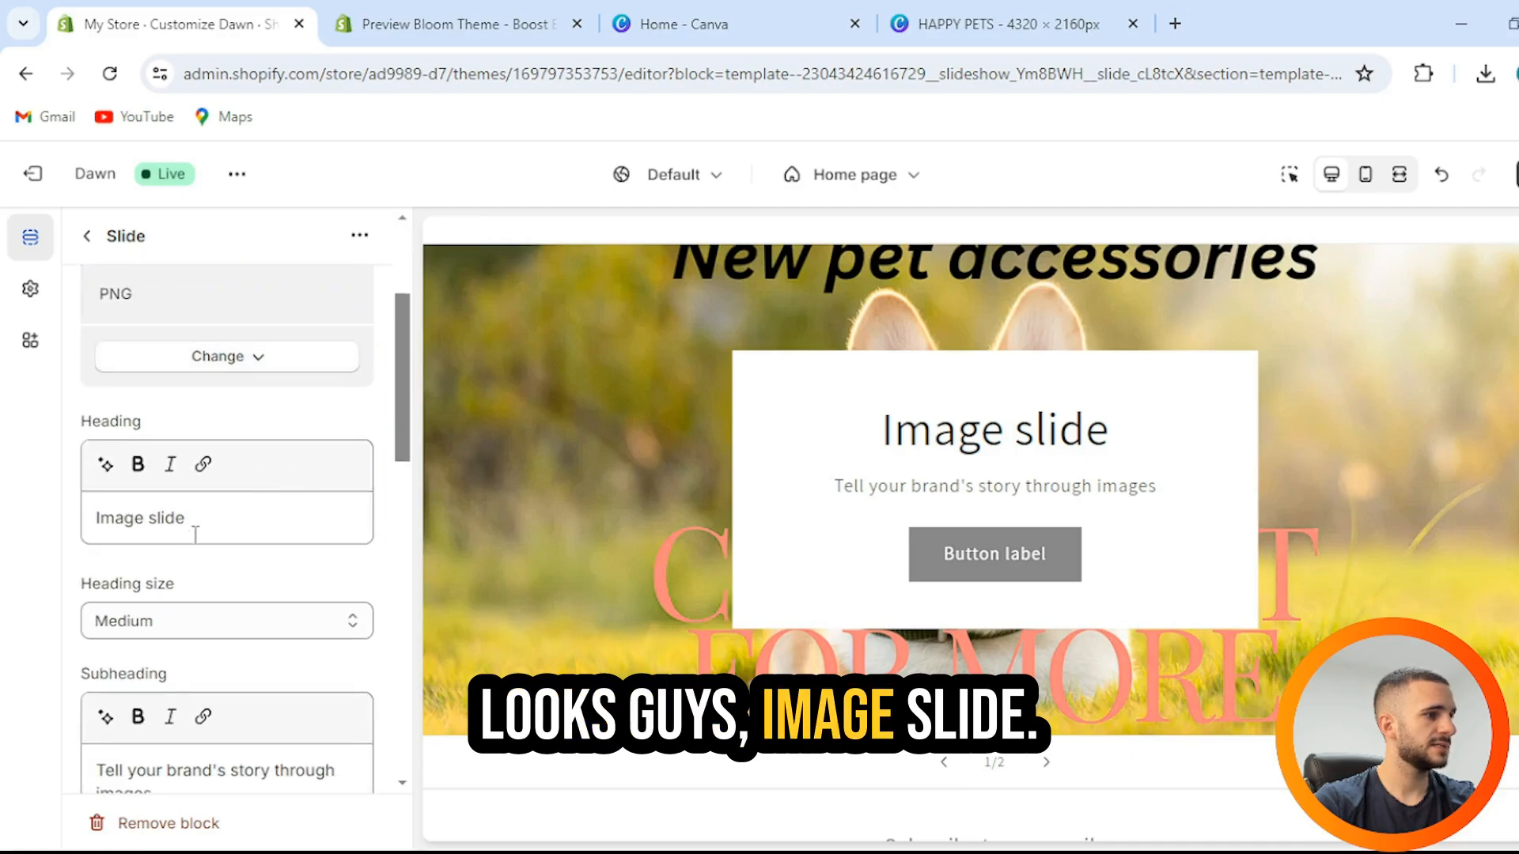
{"action": "left_click_drag", "start_coordinate": [212, 524], "coordinate": [46, 509]}
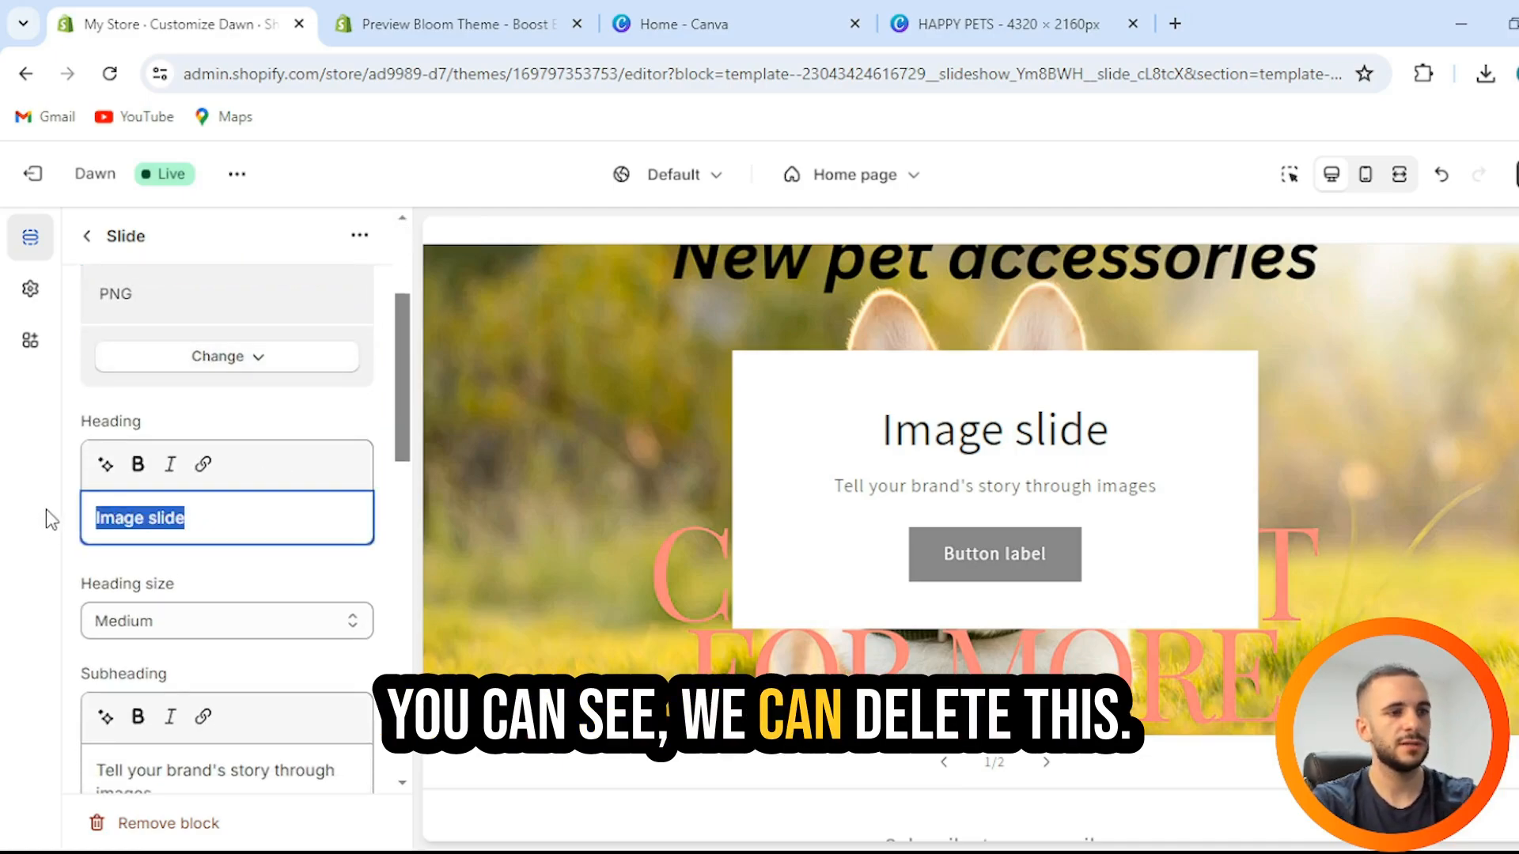
{"action": "key", "text": "BackSpace"}
{"action": "left_click", "coordinate": [250, 619]}
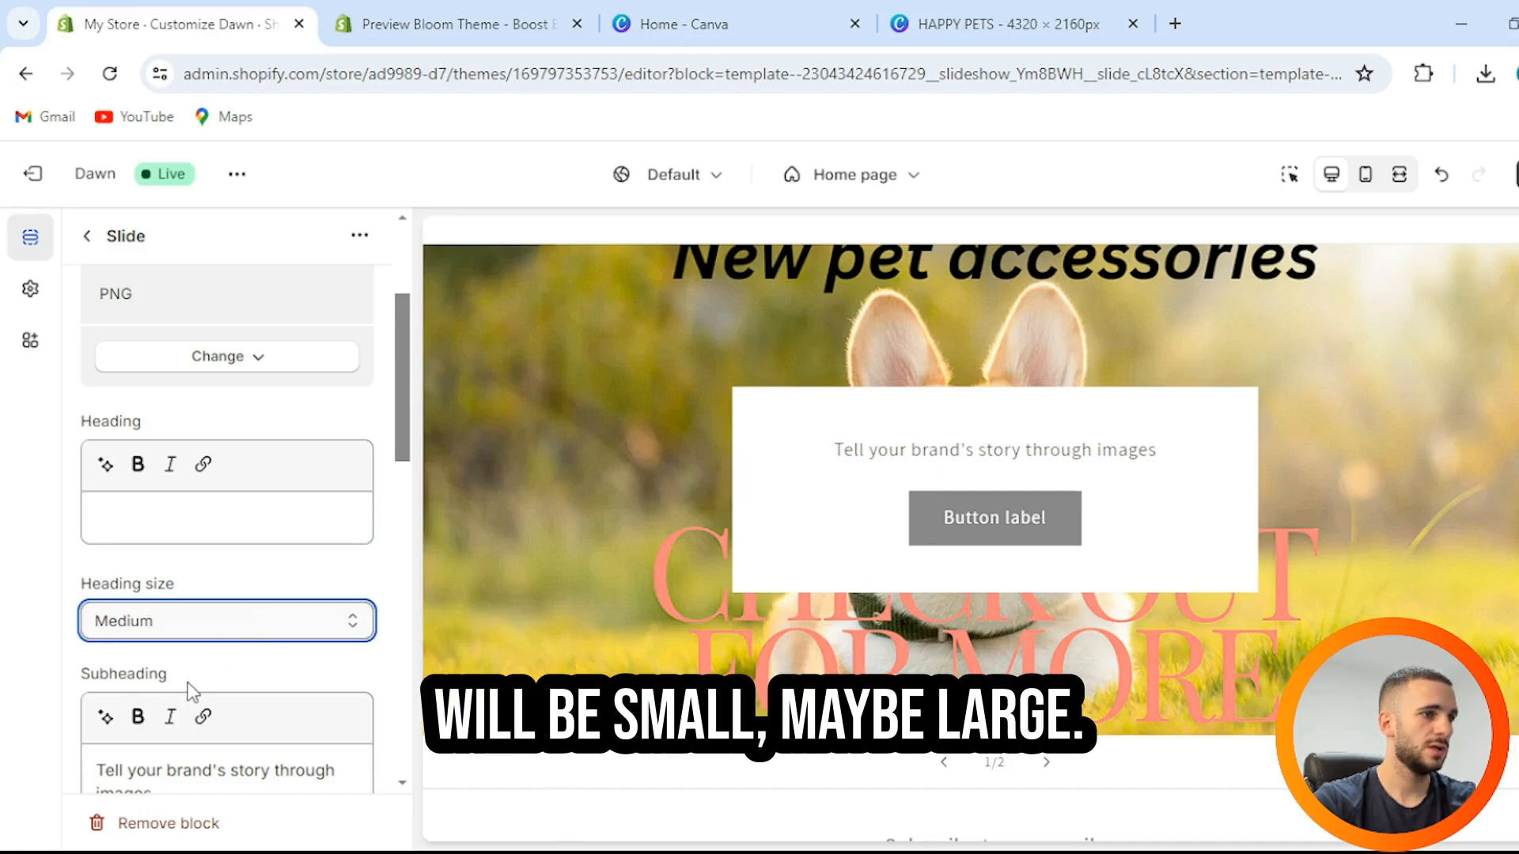
{"action": "key", "text": "Up"}
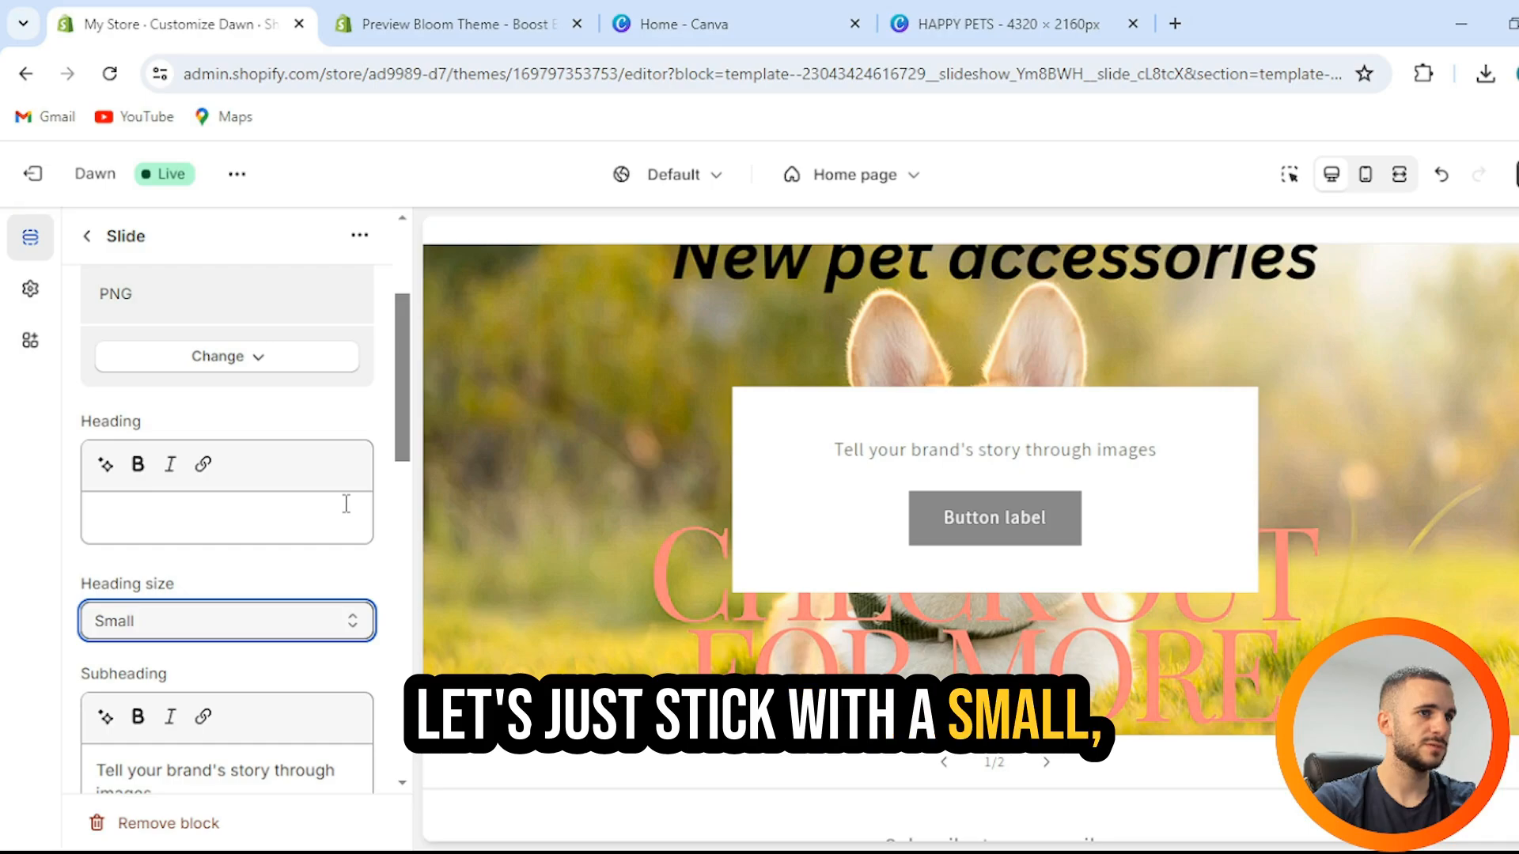
- Delete the slide's whole subheading text
{"action": "scroll", "coordinate": [770, 426], "scroll_direction": "down", "scroll_amount": 3}
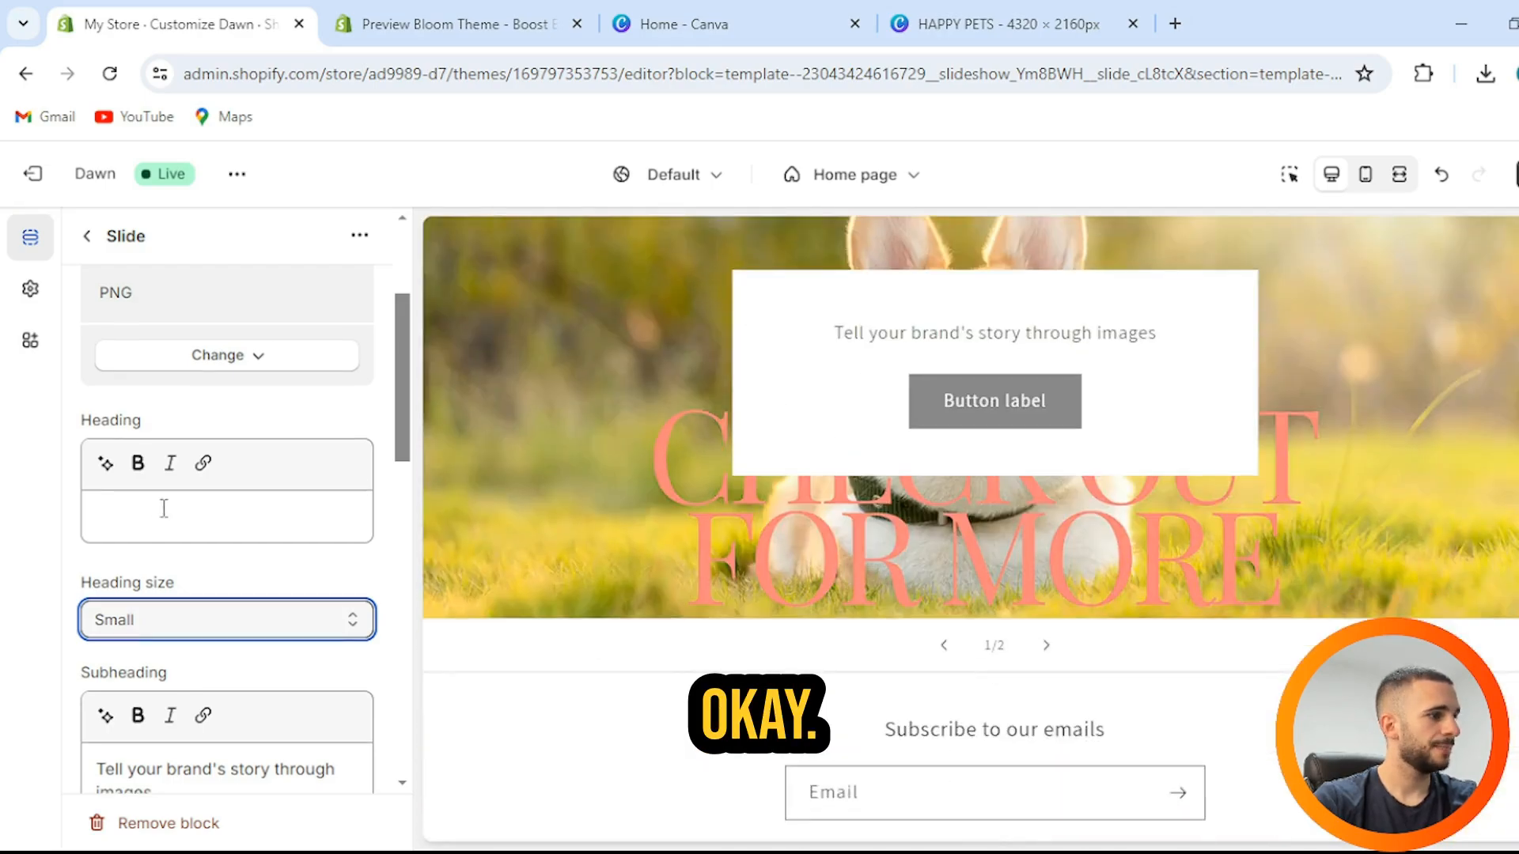
{"action": "scroll", "coordinate": [164, 508], "scroll_direction": "down", "scroll_amount": 3}
{"action": "left_click", "coordinate": [201, 584]}
{"action": "left_click_drag", "start_coordinate": [202, 573], "coordinate": [56, 562]}
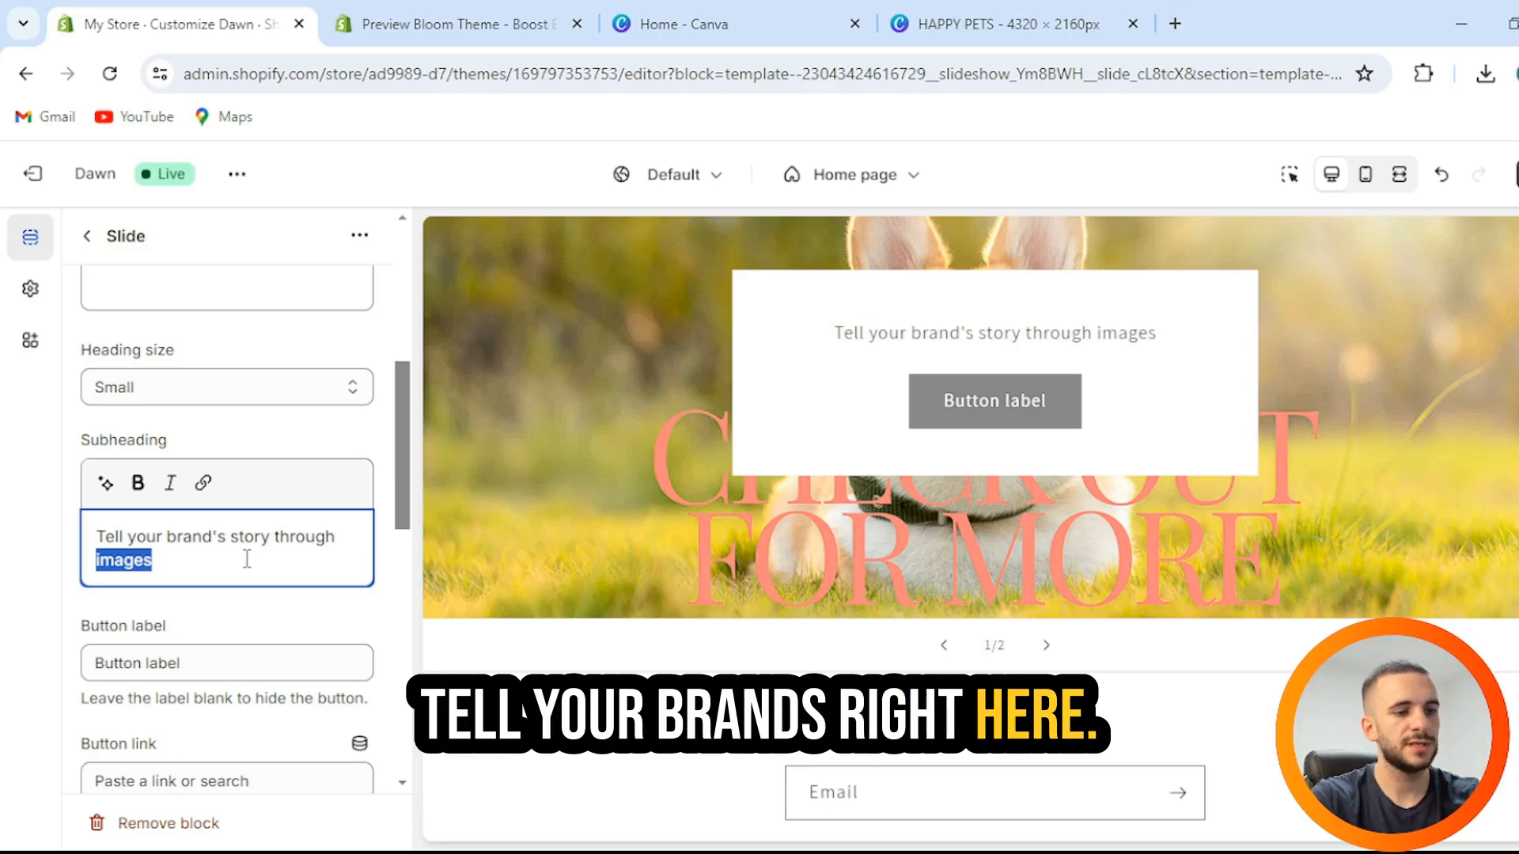
{"action": "key", "text": "BackSpace"}
{"action": "left_click_drag", "start_coordinate": [348, 537], "coordinate": [10, 535]}
{"action": "key", "text": "BackSpace"}
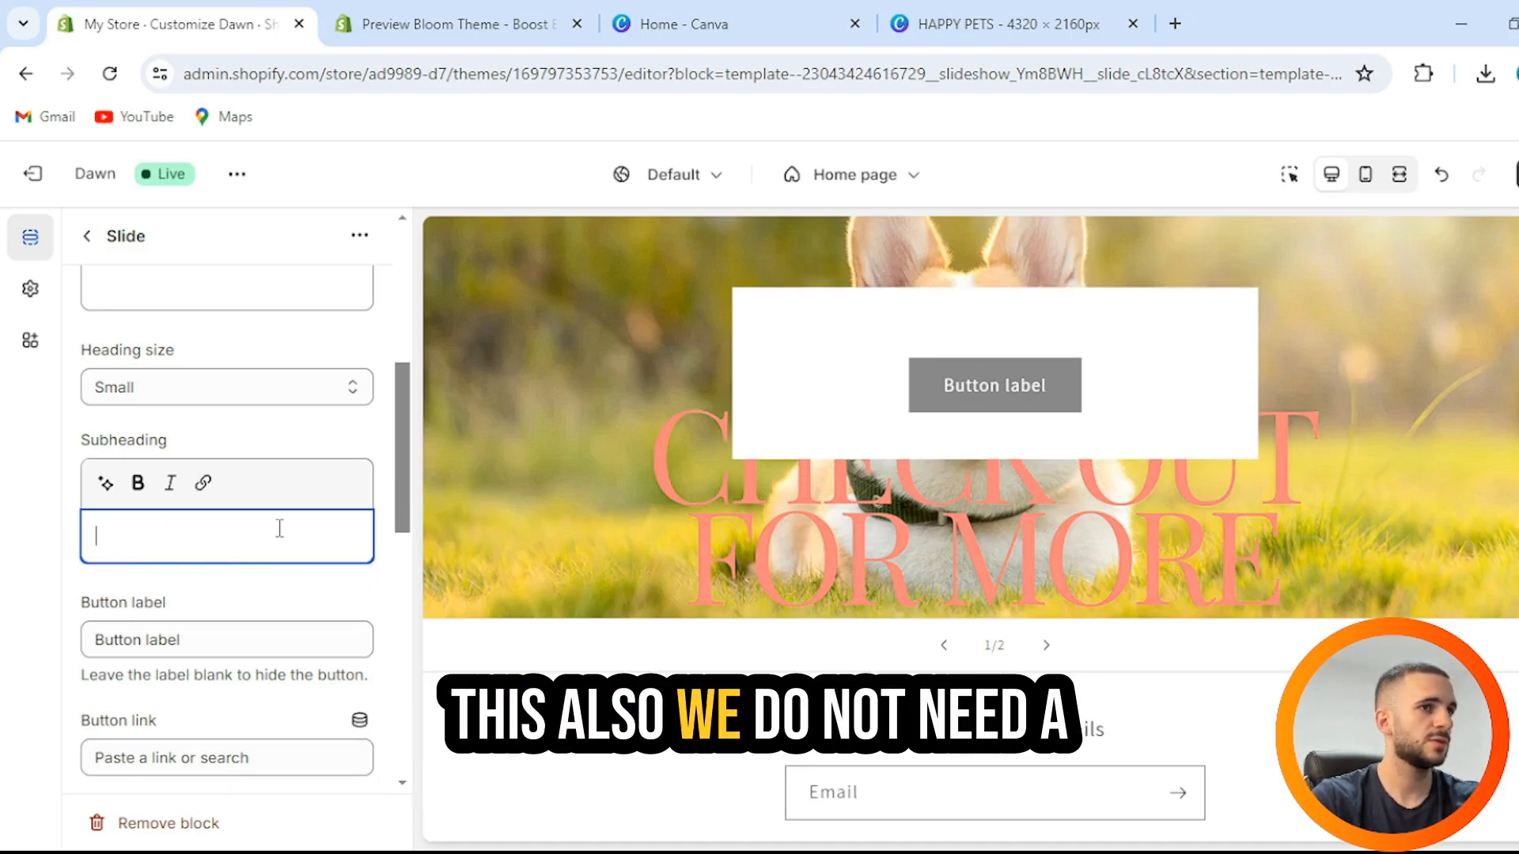
- Change the slide's button label to "Check it out"
{"action": "scroll", "coordinate": [235, 631], "scroll_direction": "down", "scroll_amount": 3}
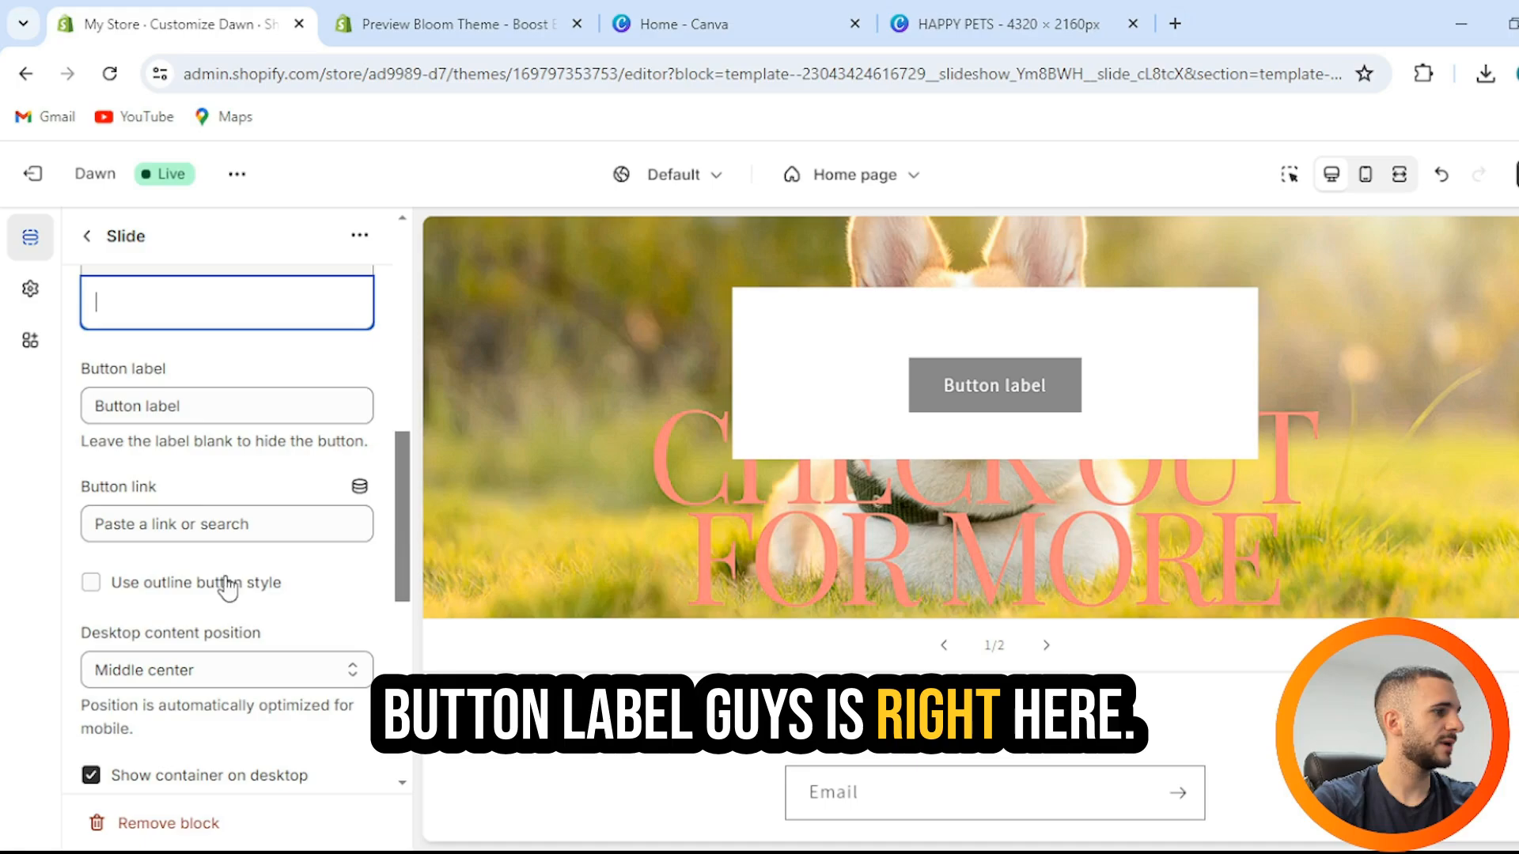
{"action": "left_click_drag", "start_coordinate": [197, 410], "coordinate": [11, 414]}
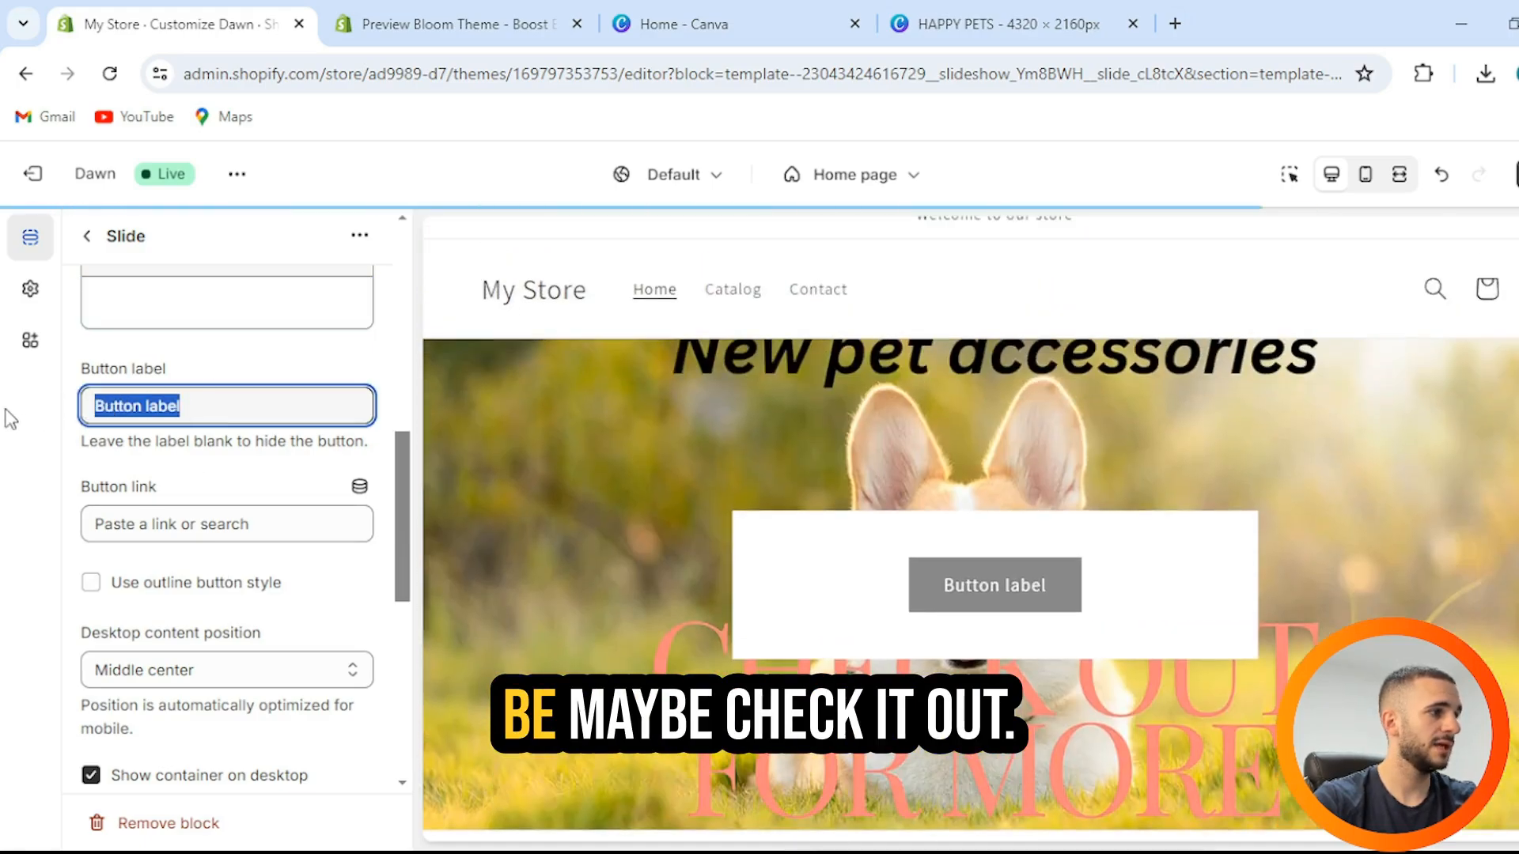
{"action": "type", "text": "CHE"}
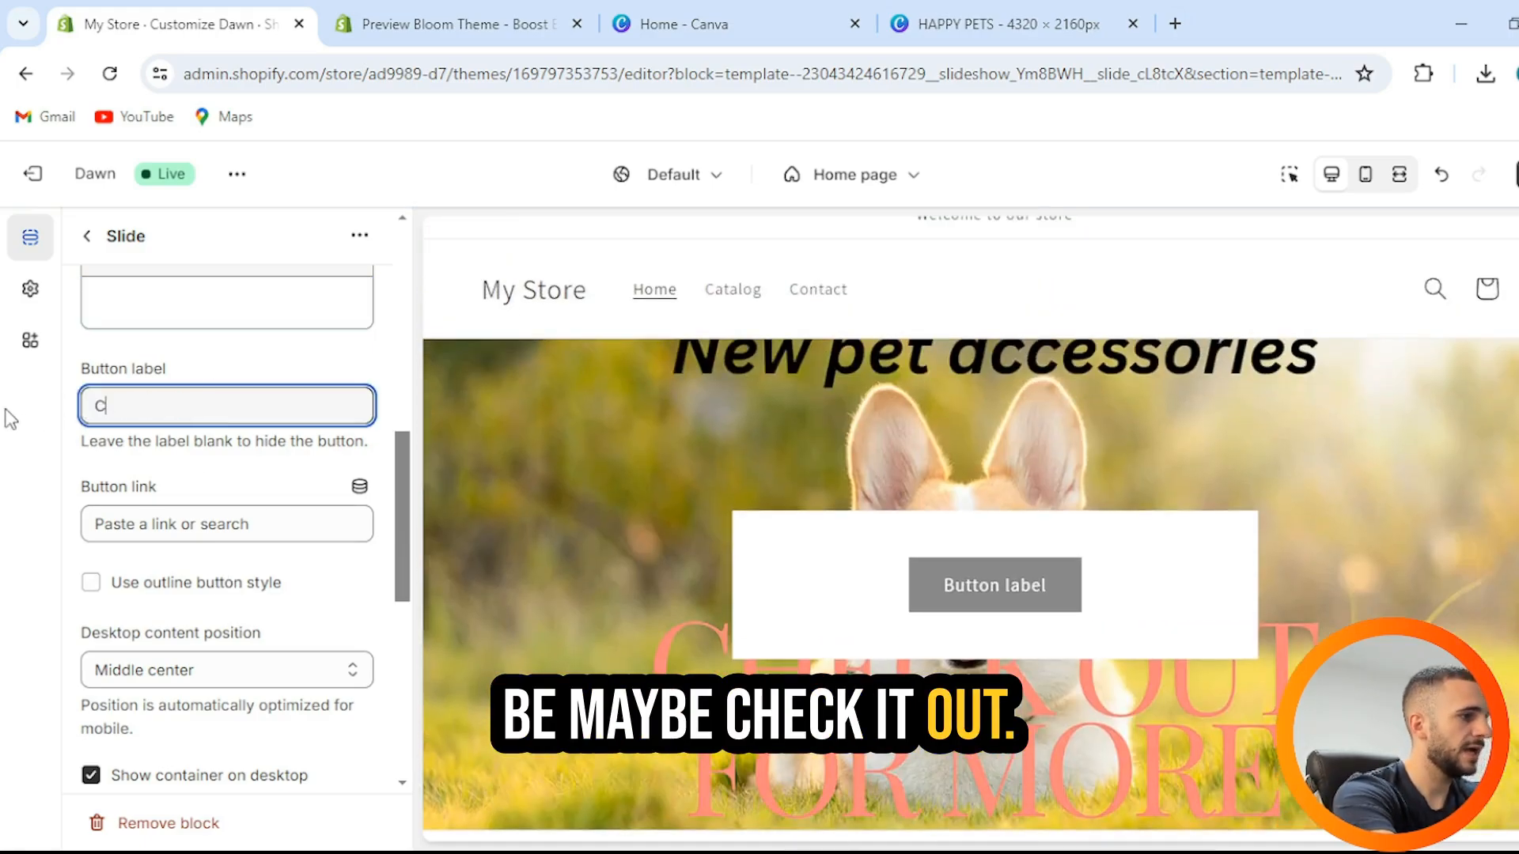
{"action": "key", "text": "BackSpace"}
{"action": "key", "text": "BackSpace"}
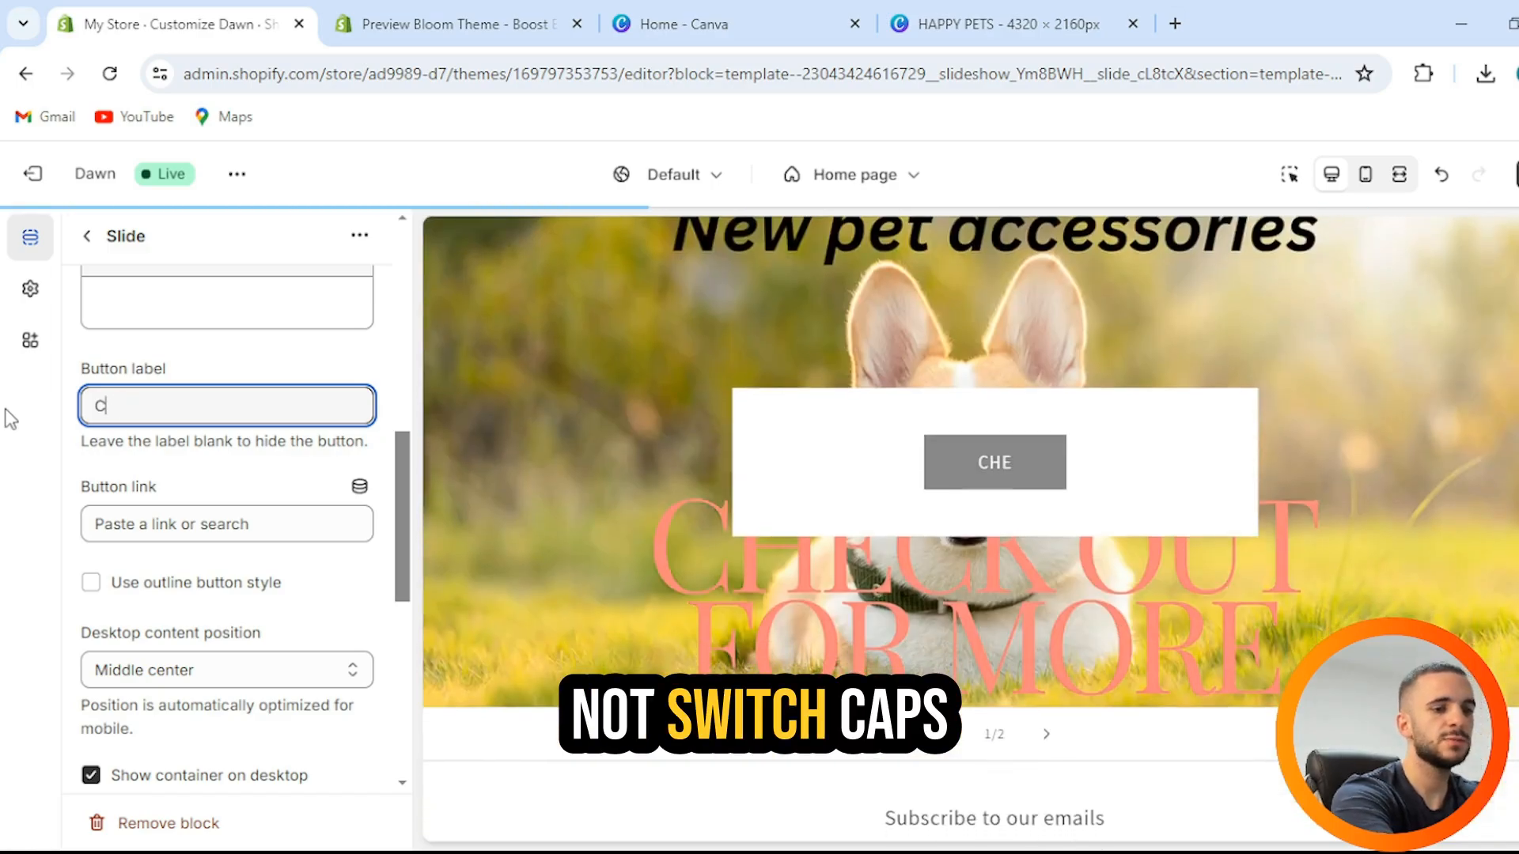
{"action": "type", "text": "heck"}
{"action": "type", "text": "it"}
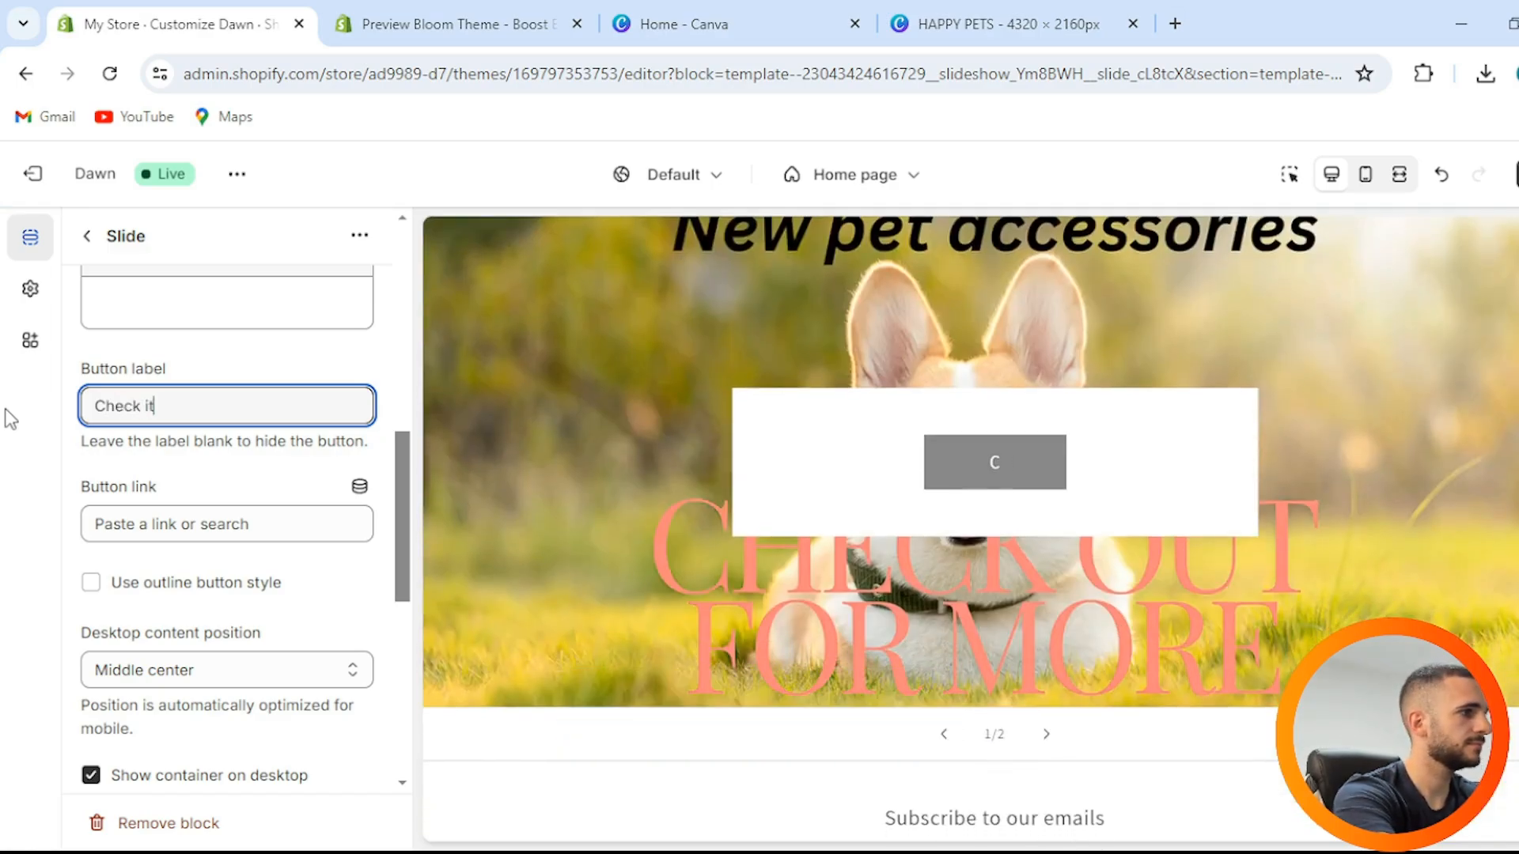
{"action": "type", "text": " out"}
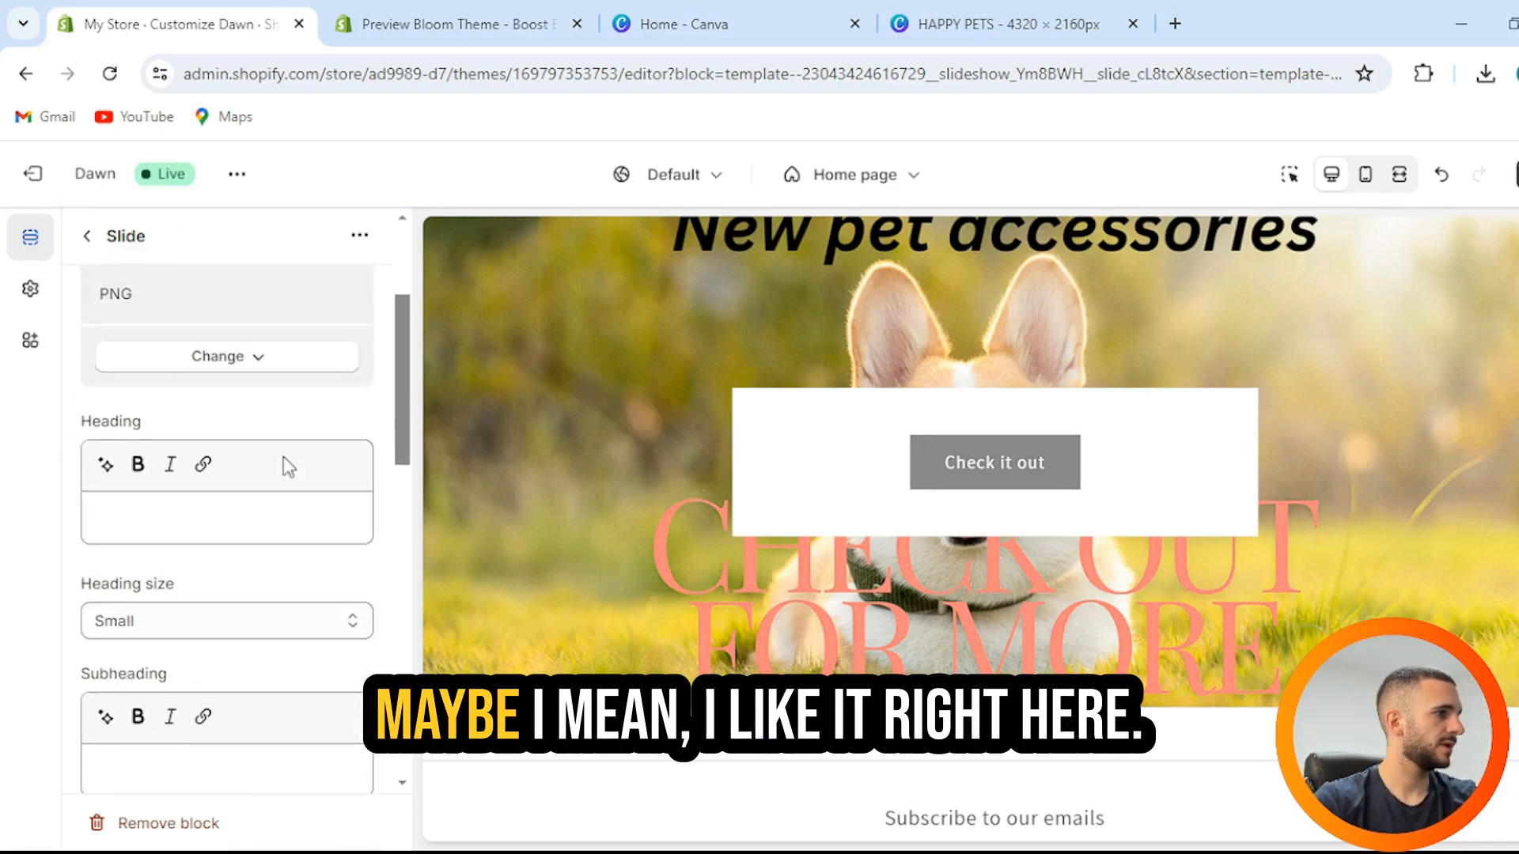
- Hide the first slide's container on desktop and set its desktop content position to top center
{"action": "scroll", "coordinate": [289, 467], "scroll_direction": "down", "scroll_amount": 3}
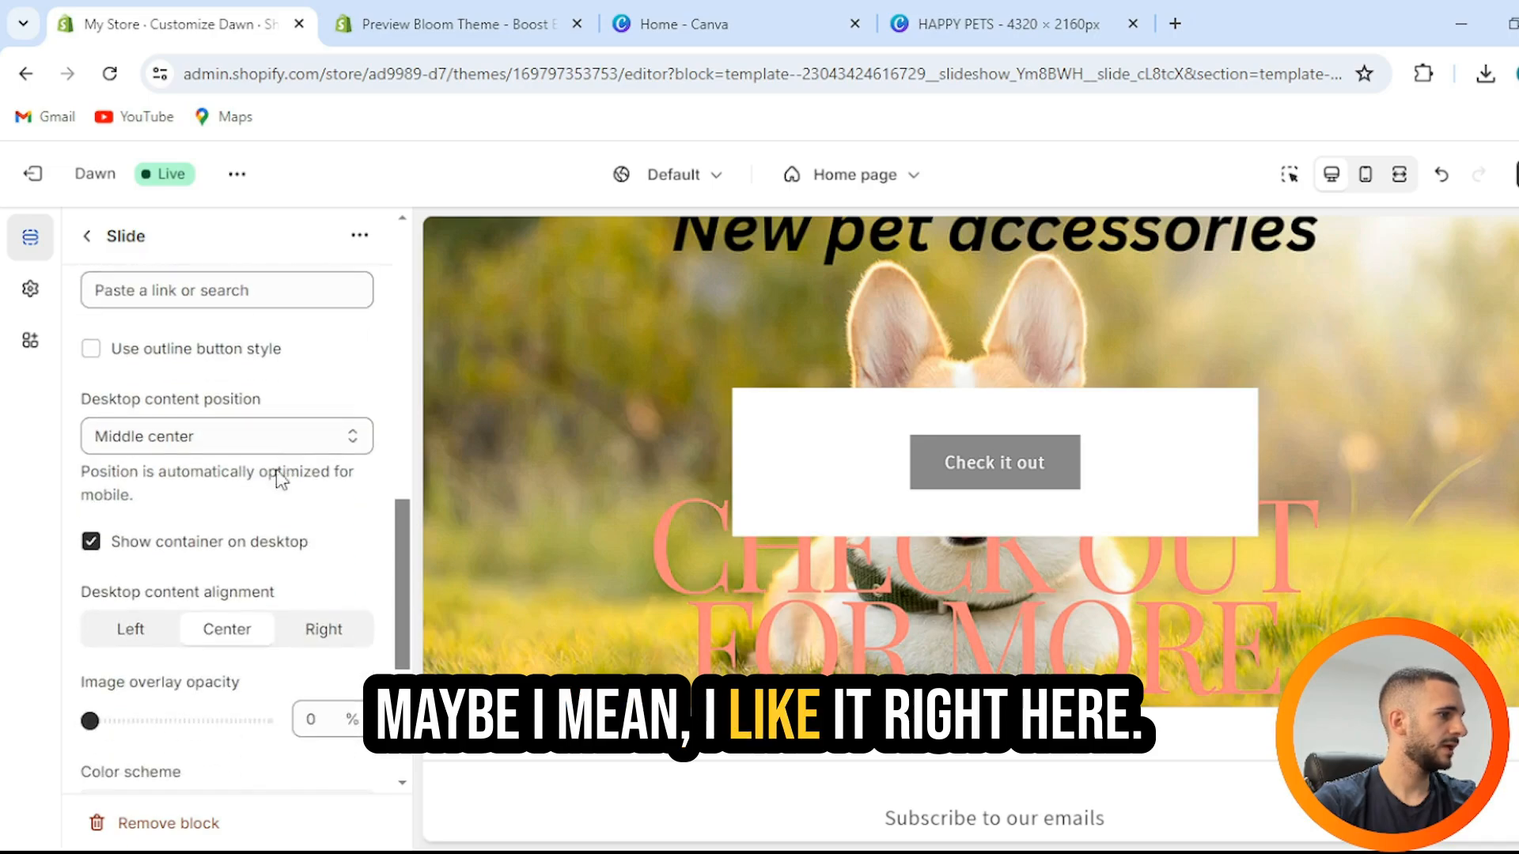
{"action": "left_click", "coordinate": [93, 543]}
{"action": "scroll", "coordinate": [269, 492], "scroll_direction": "up", "scroll_amount": 1}
{"action": "scroll", "coordinate": [269, 492], "scroll_direction": "up", "scroll_amount": 3}
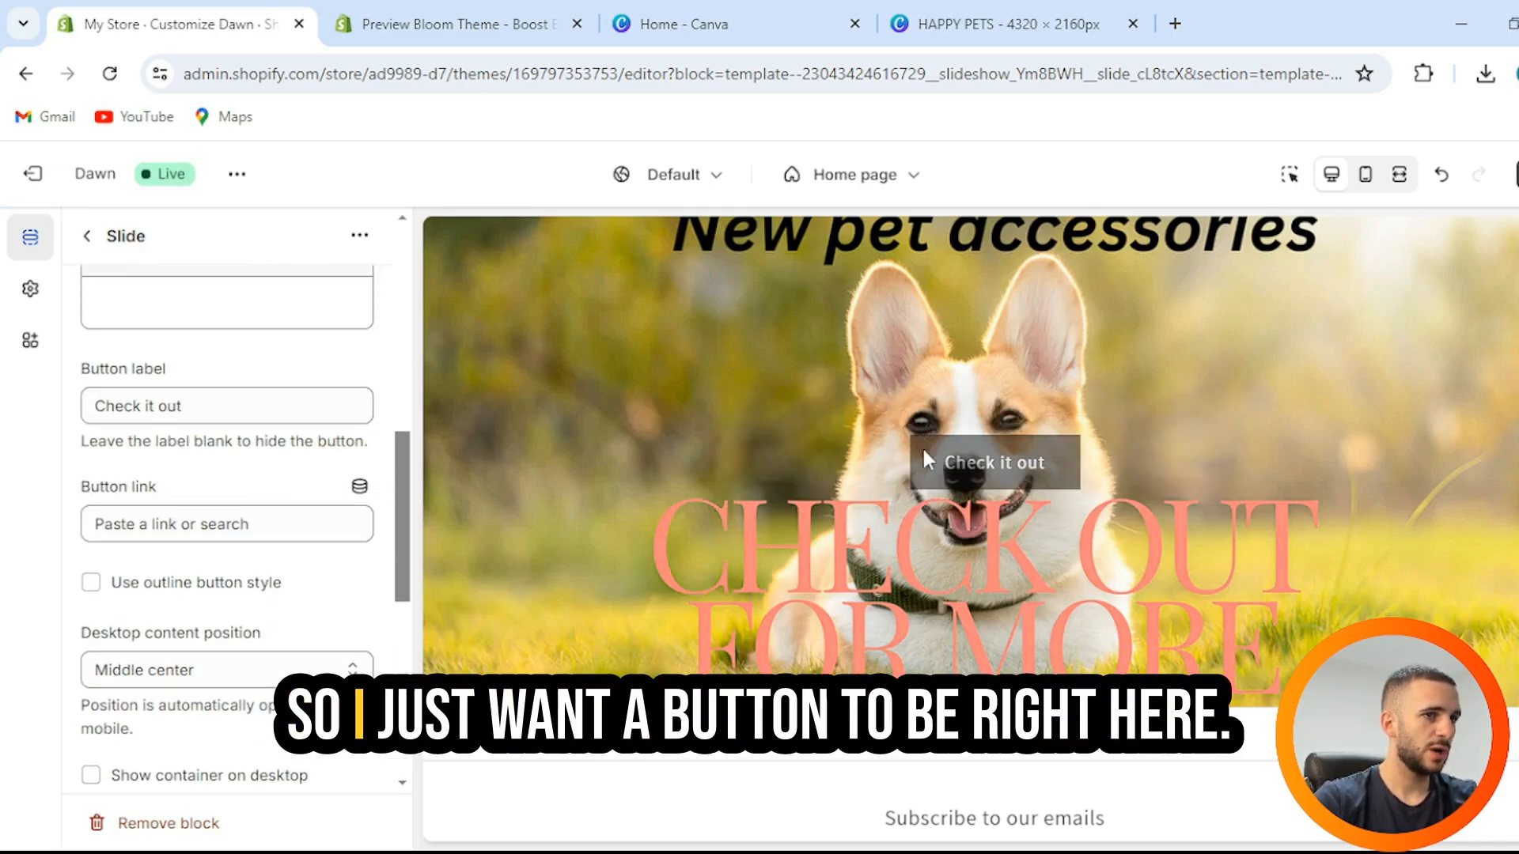
{"action": "scroll", "coordinate": [295, 532], "scroll_direction": "down", "scroll_amount": 3}
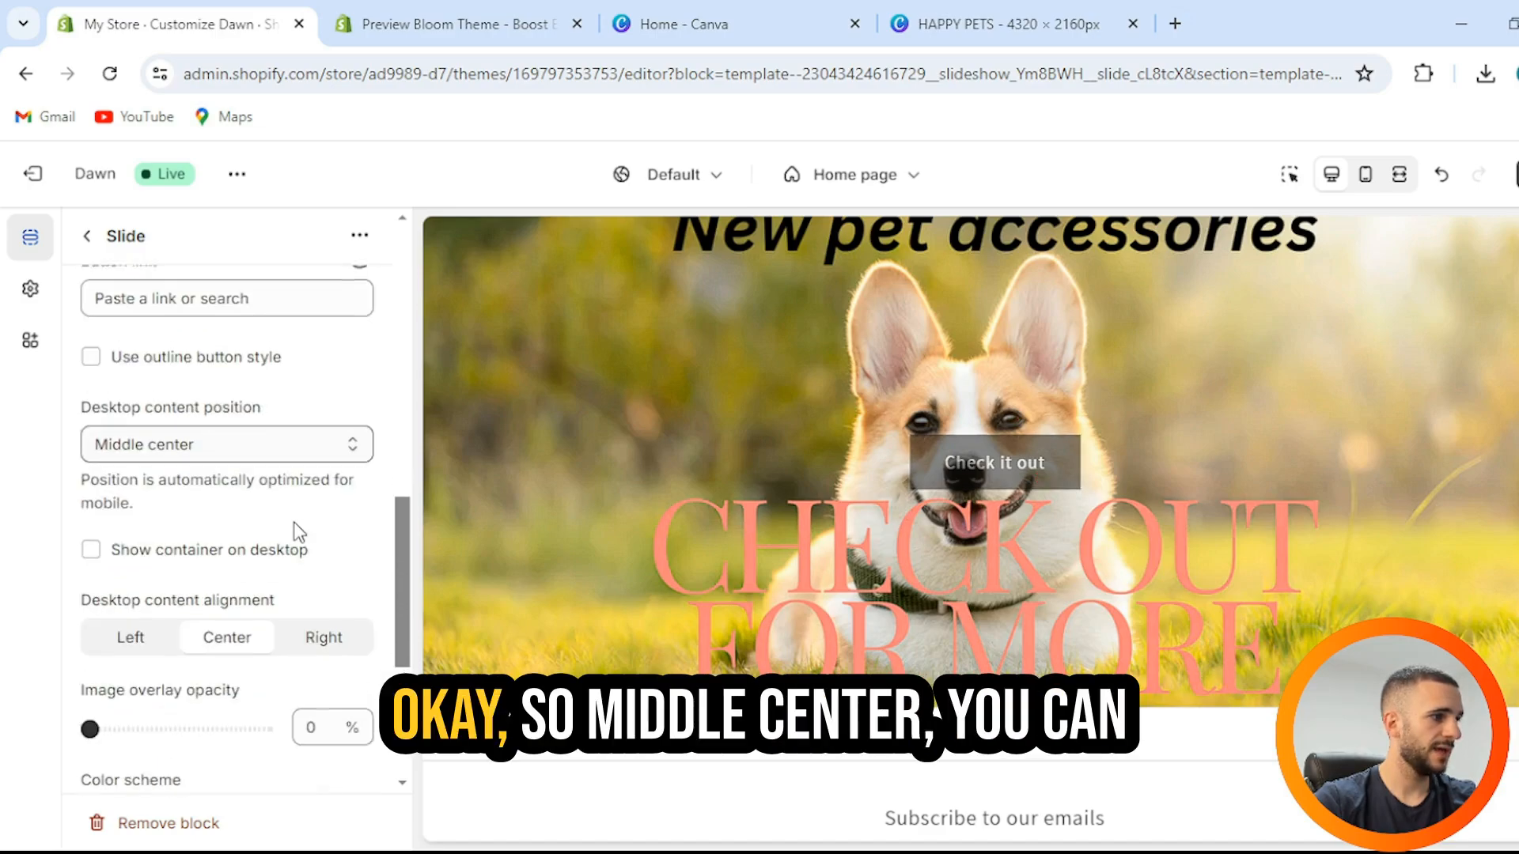
{"action": "left_click", "coordinate": [248, 447]}
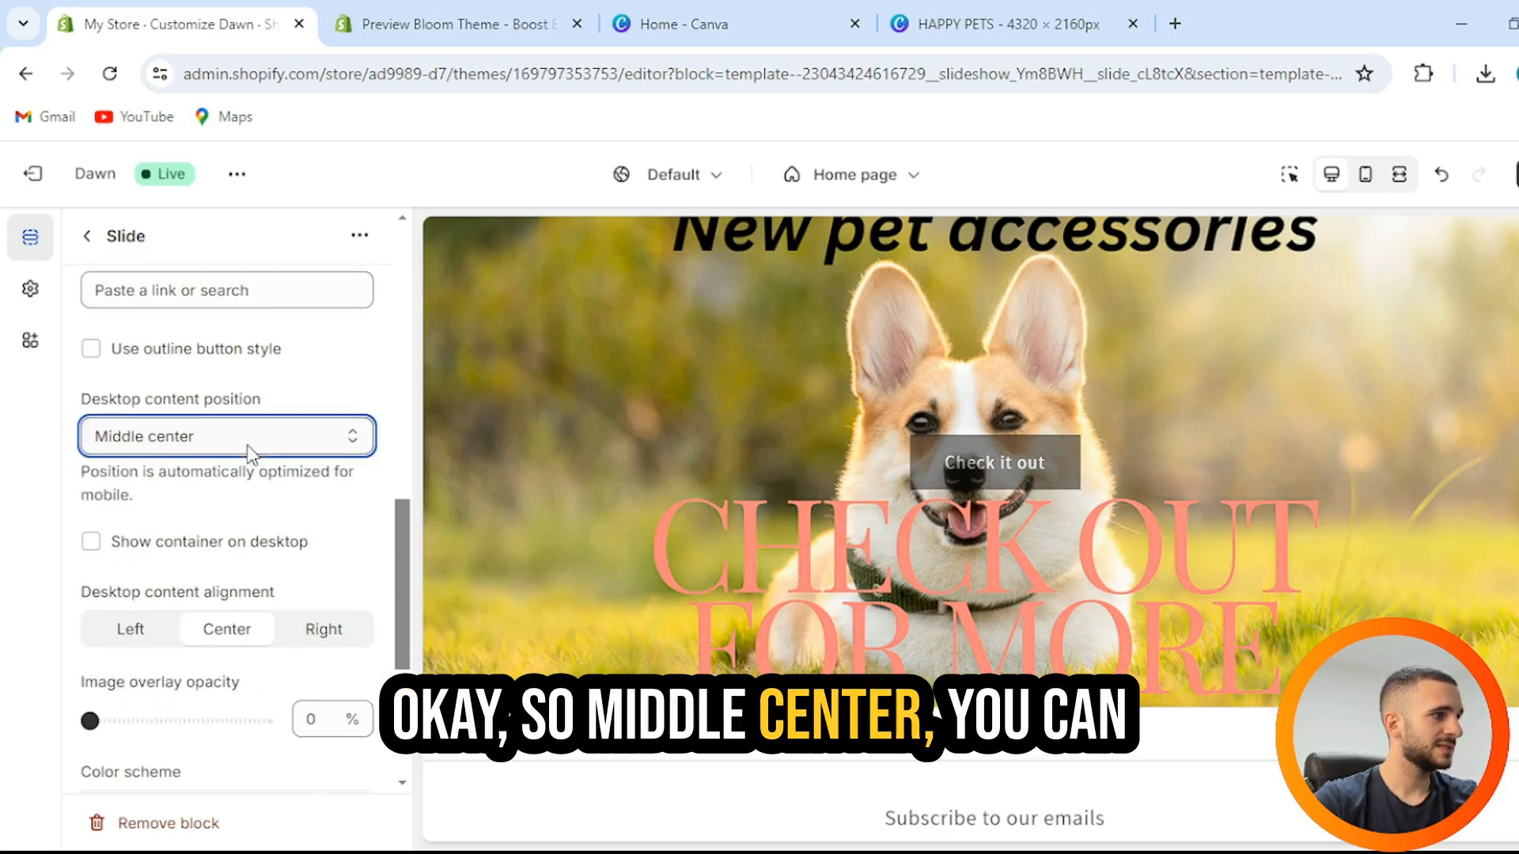
{"action": "left_click", "coordinate": [194, 599]}
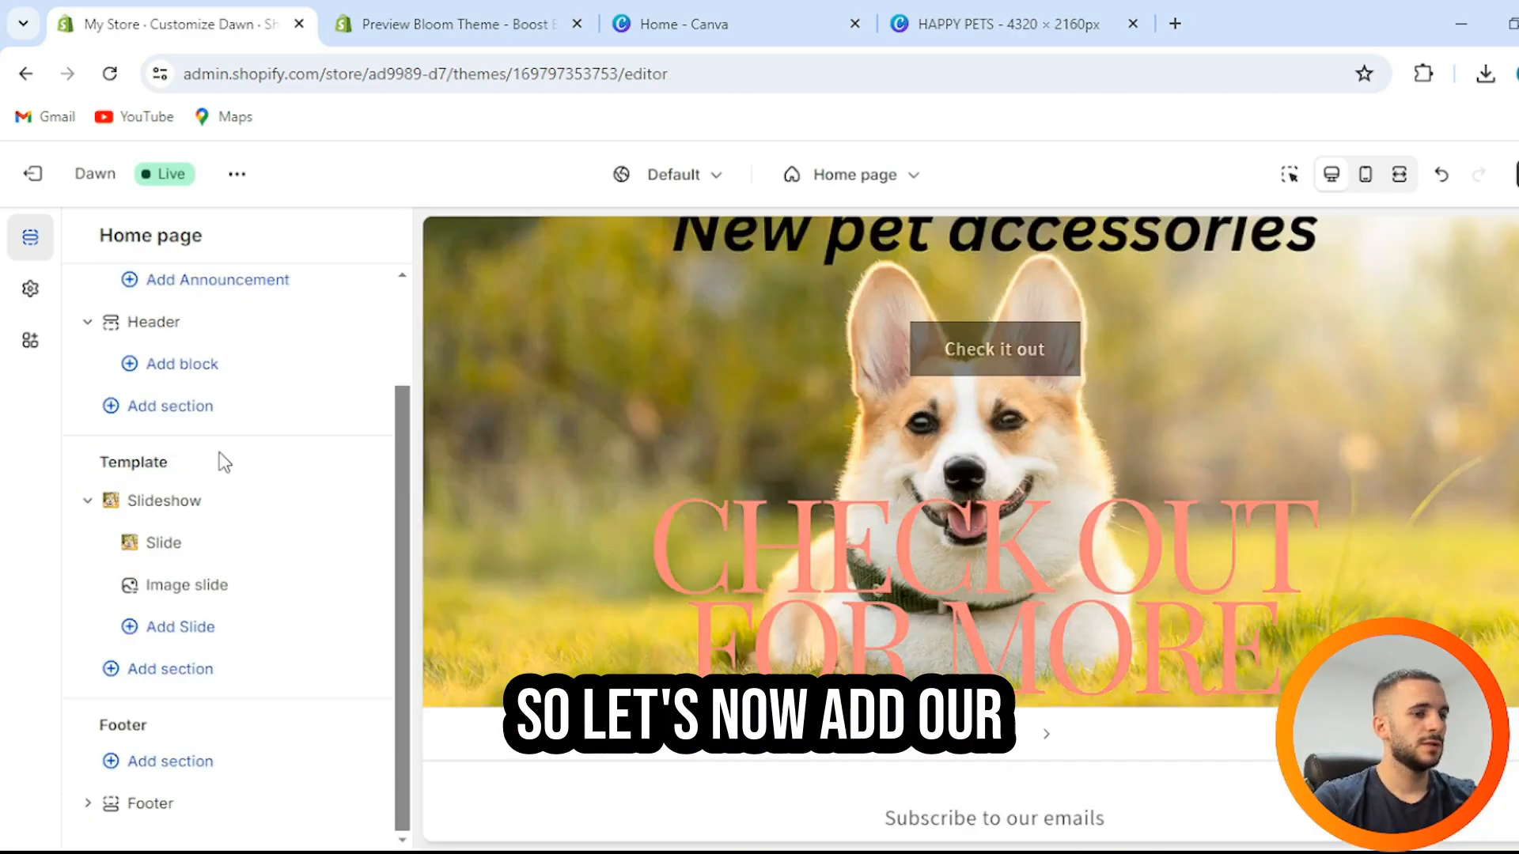
- Upload the HAPPY_PETS PNG as the image of the slideshow's second slide and check it in the preview
{"action": "left_click", "coordinate": [208, 592]}
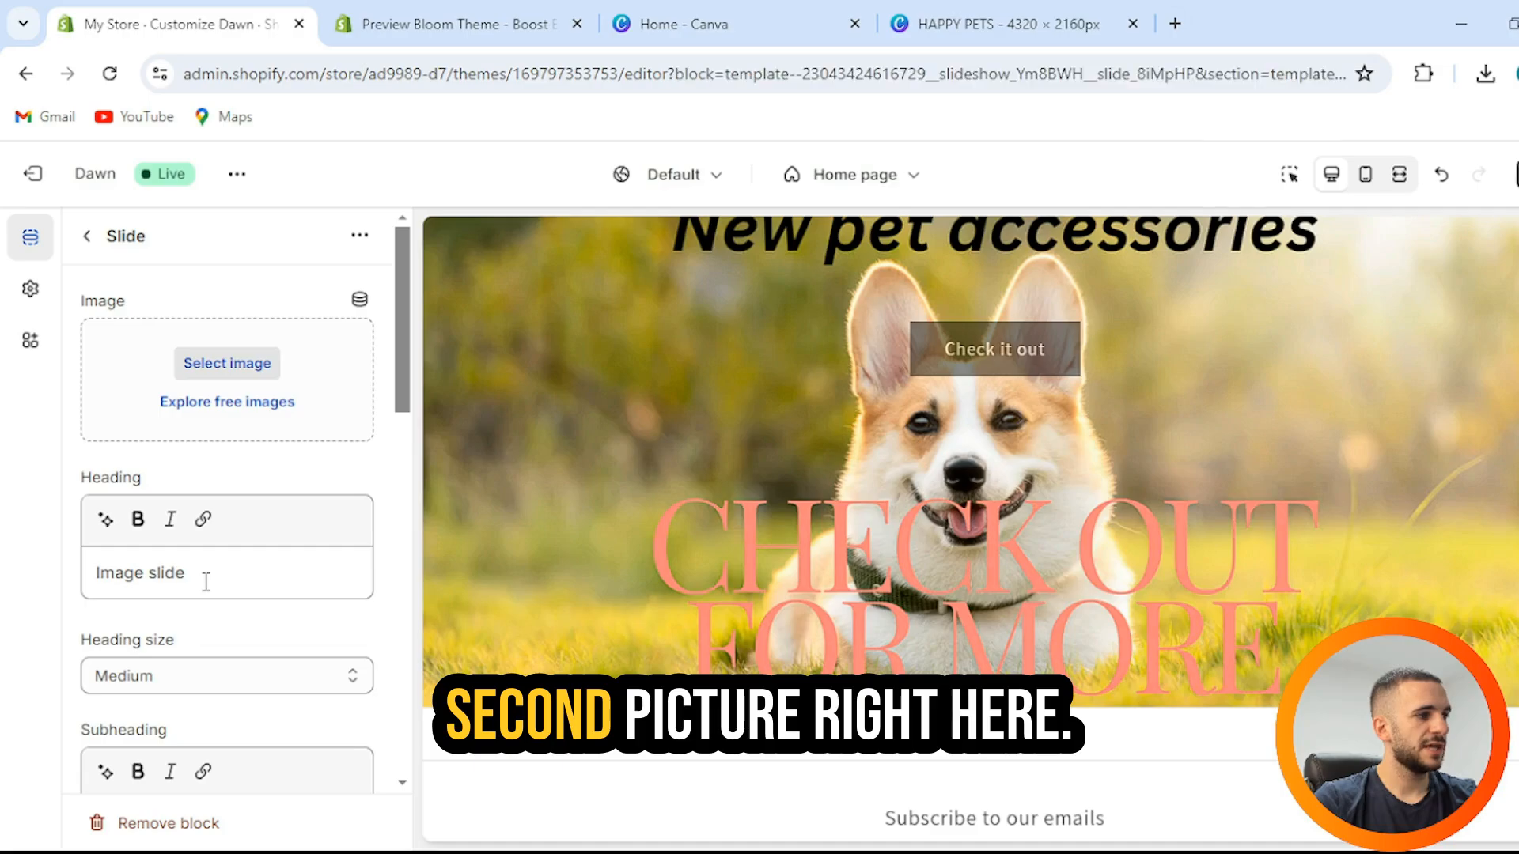
{"action": "left_click", "coordinate": [215, 363]}
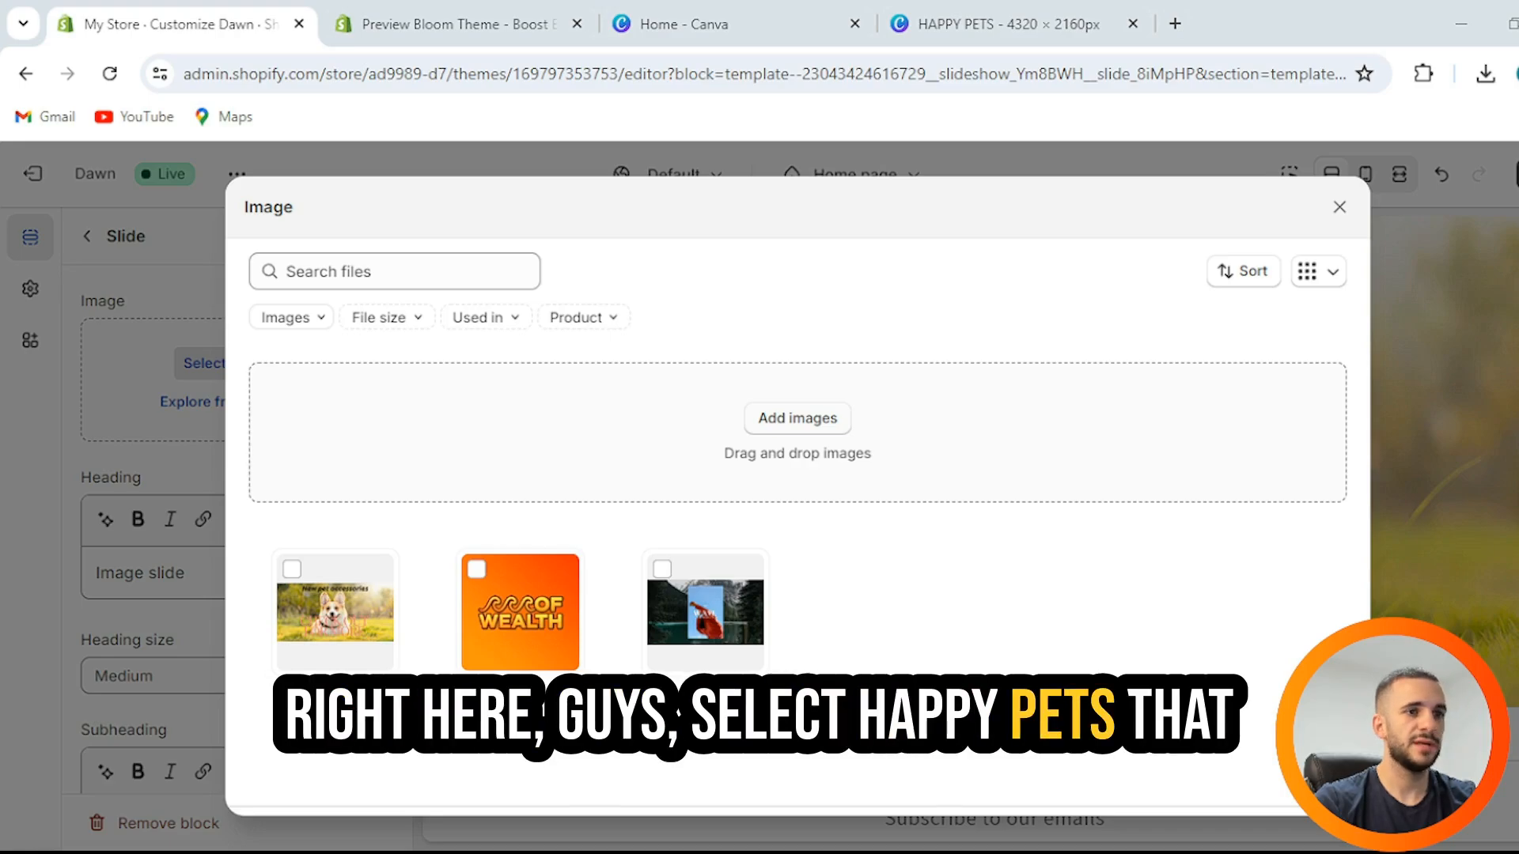
{"action": "left_click", "coordinate": [753, 620]}
{"action": "scroll", "coordinate": [749, 620], "scroll_direction": "down", "scroll_amount": 2}
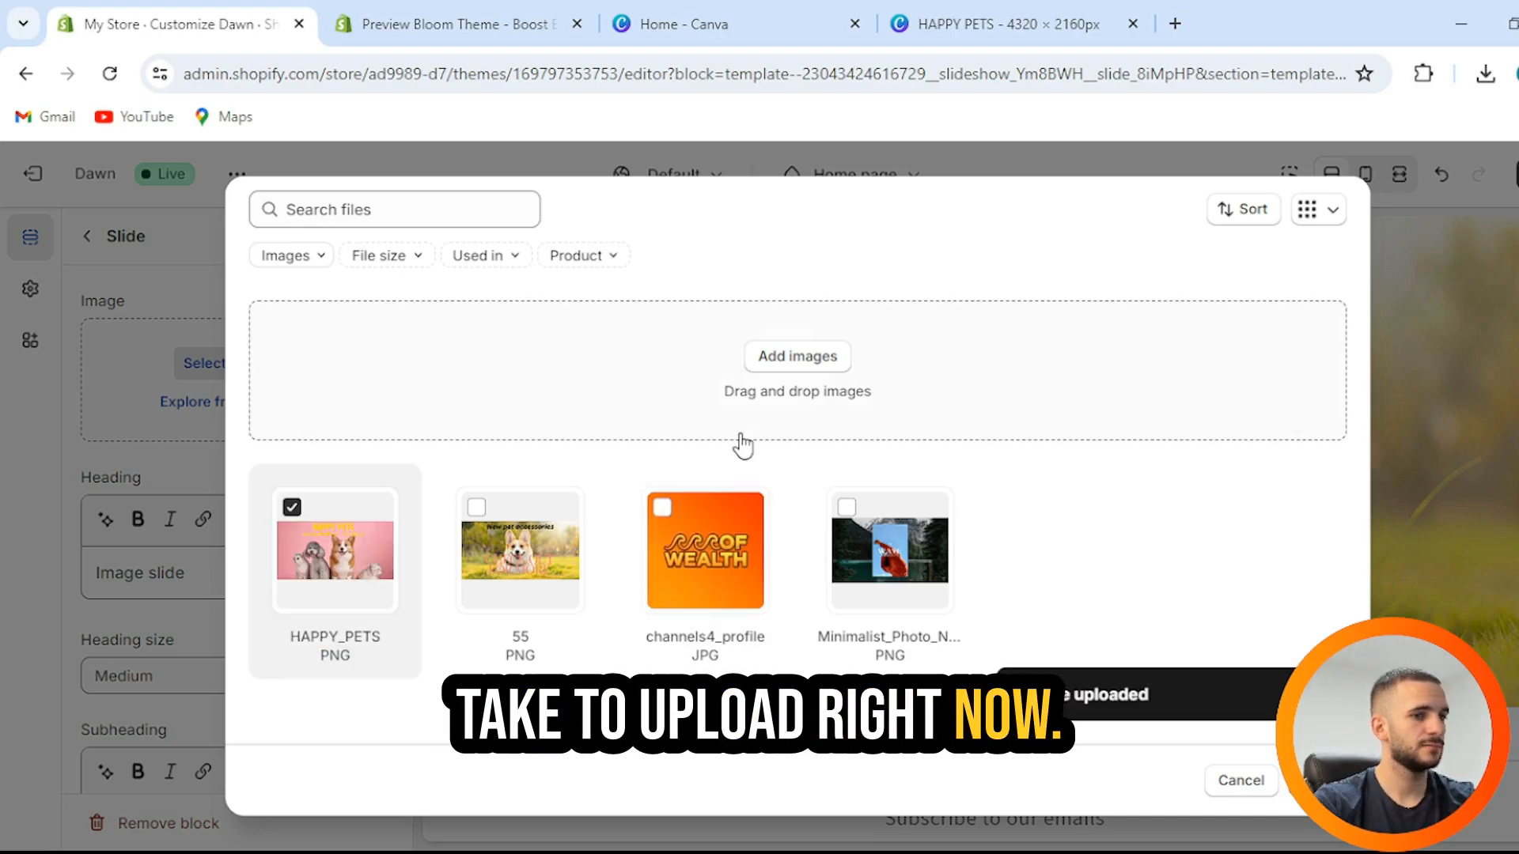
{"action": "left_click", "coordinate": [378, 595]}
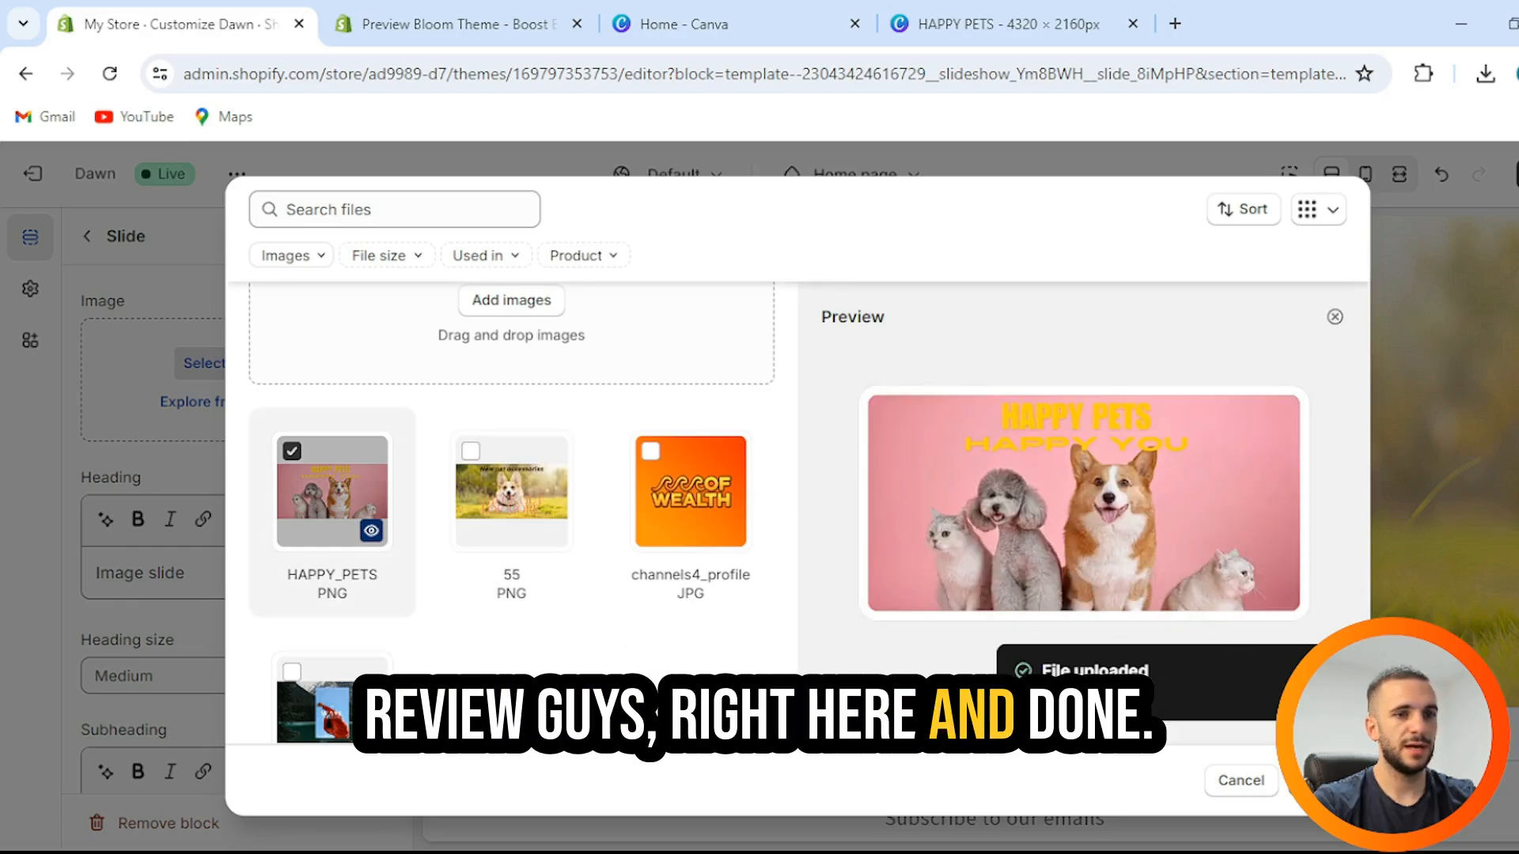
{"action": "left_click", "coordinate": [1302, 782]}
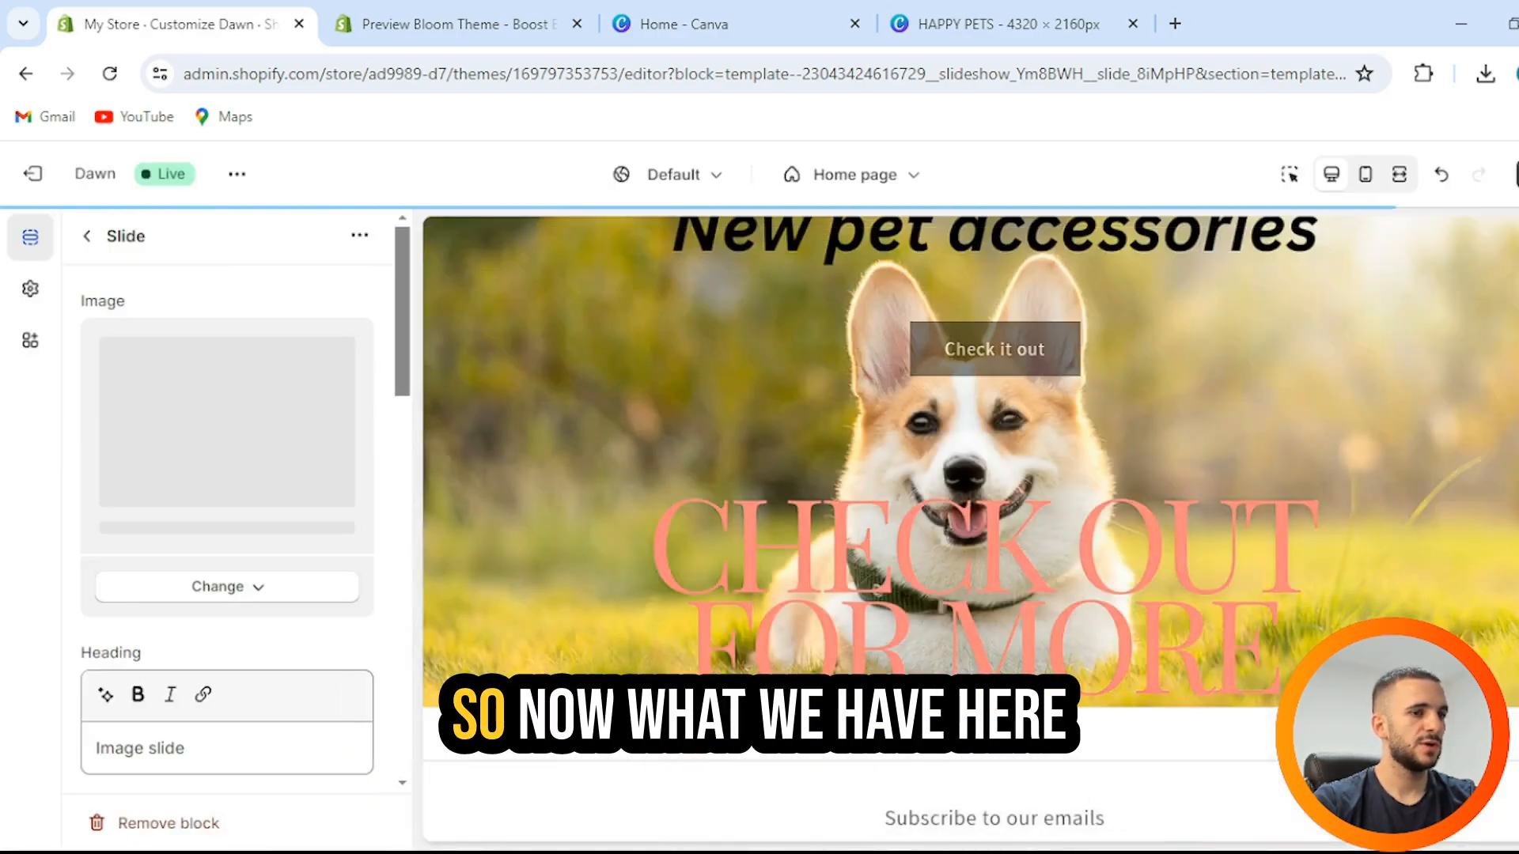
{"action": "scroll", "coordinate": [299, 458], "scroll_direction": "down", "scroll_amount": 4}
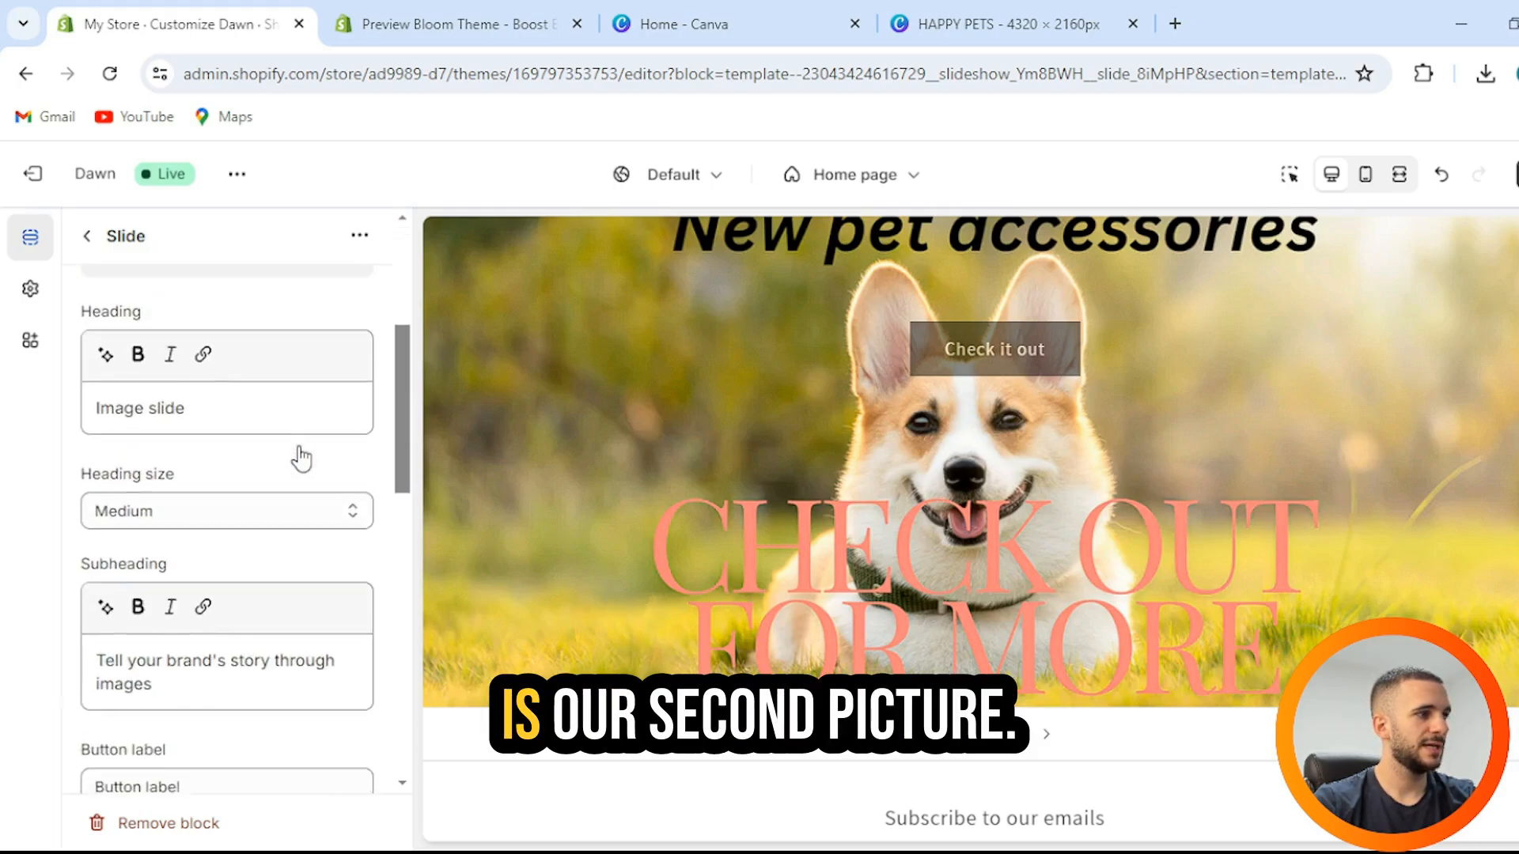
{"action": "scroll", "coordinate": [298, 458], "scroll_direction": "up", "scroll_amount": 4}
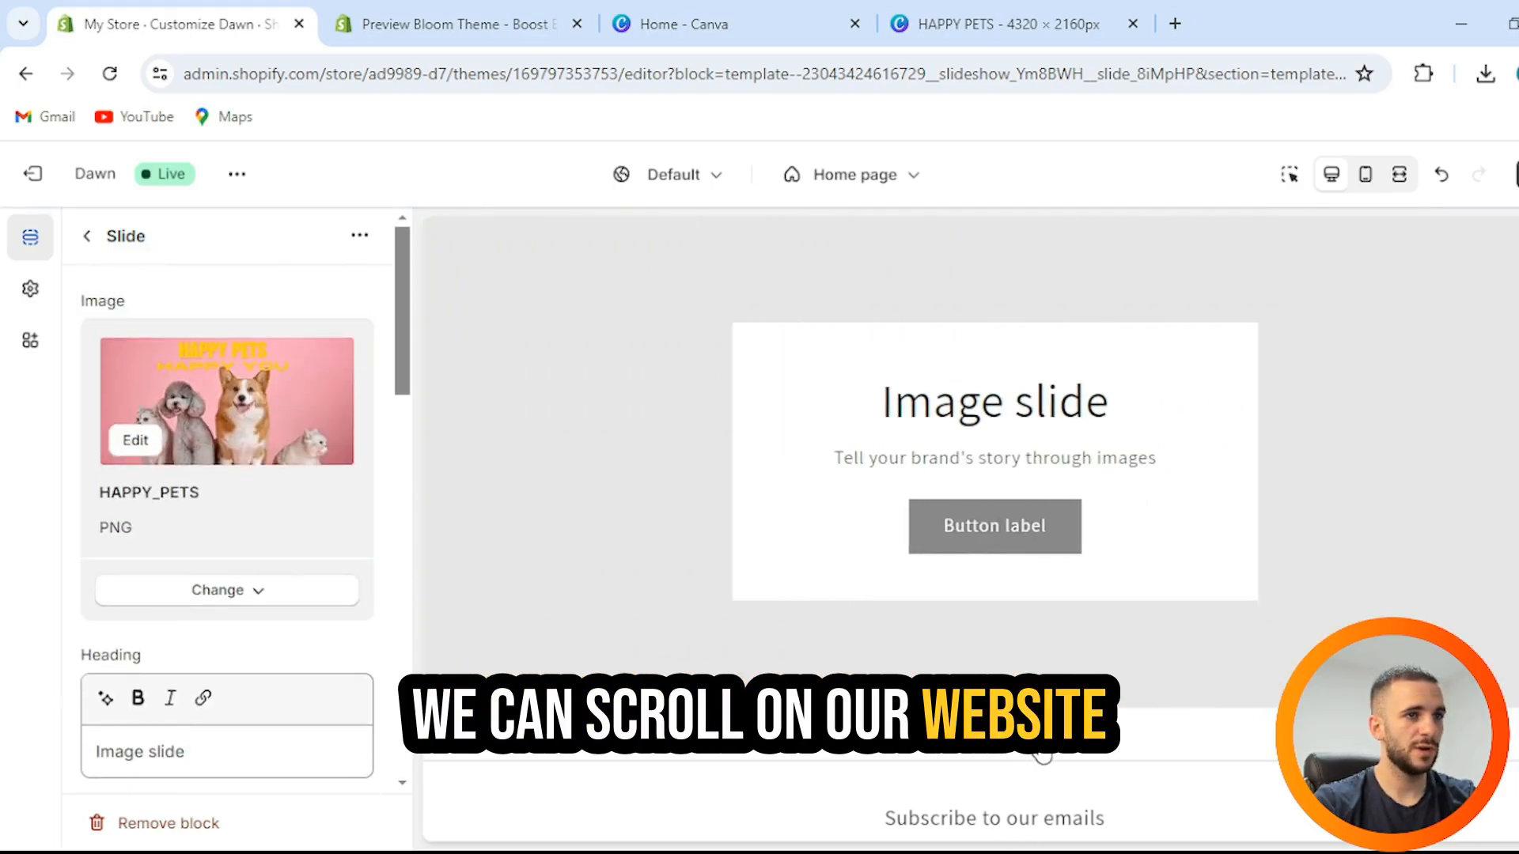
{"action": "scroll", "coordinate": [1142, 641], "scroll_direction": "up", "scroll_amount": 2}
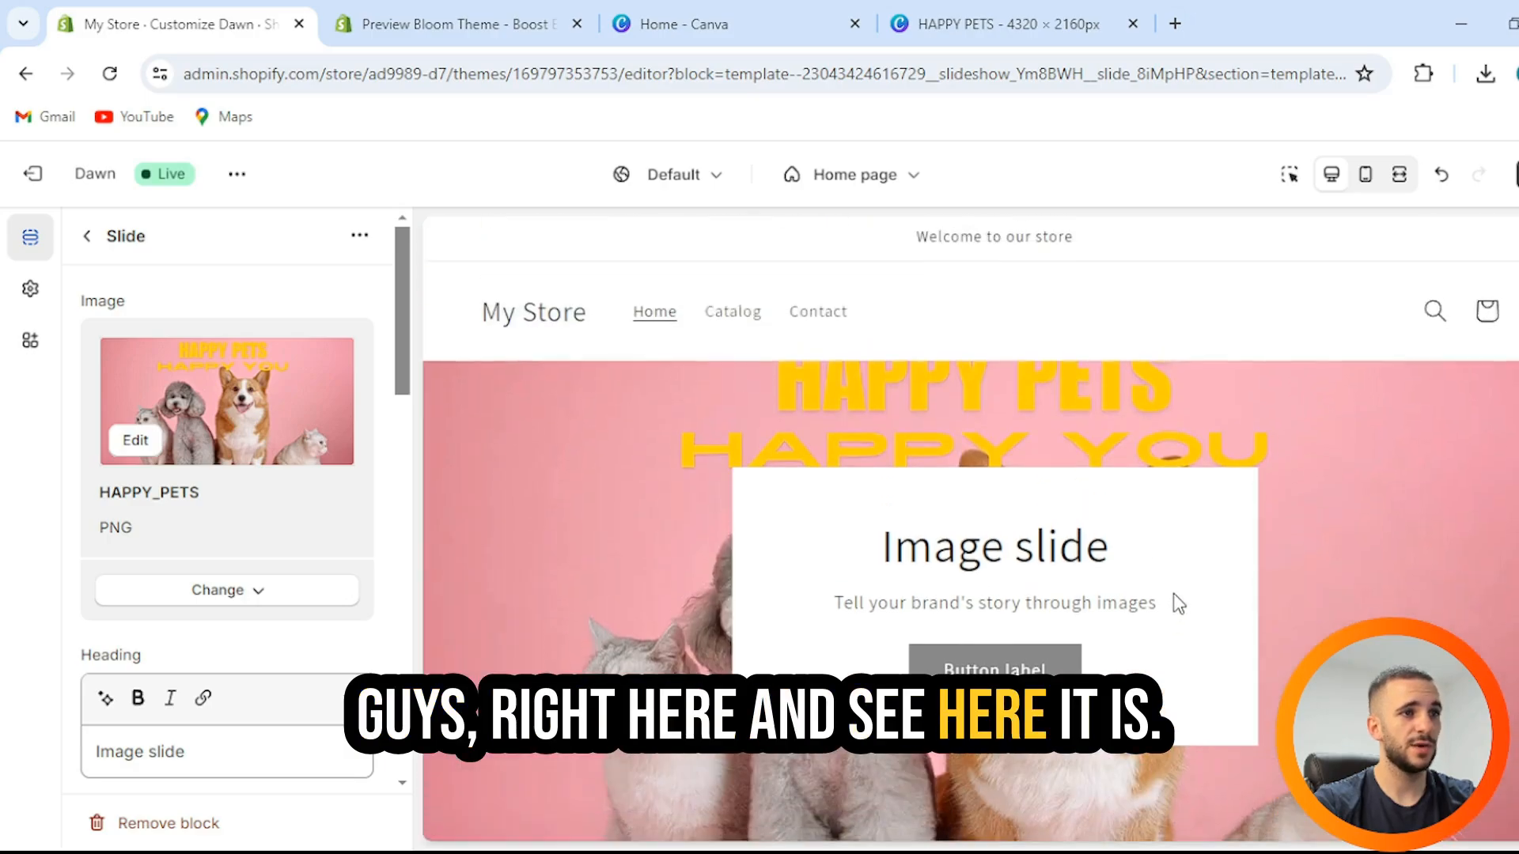
{"action": "scroll", "coordinate": [1299, 583], "scroll_direction": "down", "scroll_amount": 3}
{"action": "scroll", "coordinate": [1299, 582], "scroll_direction": "up", "scroll_amount": 2}
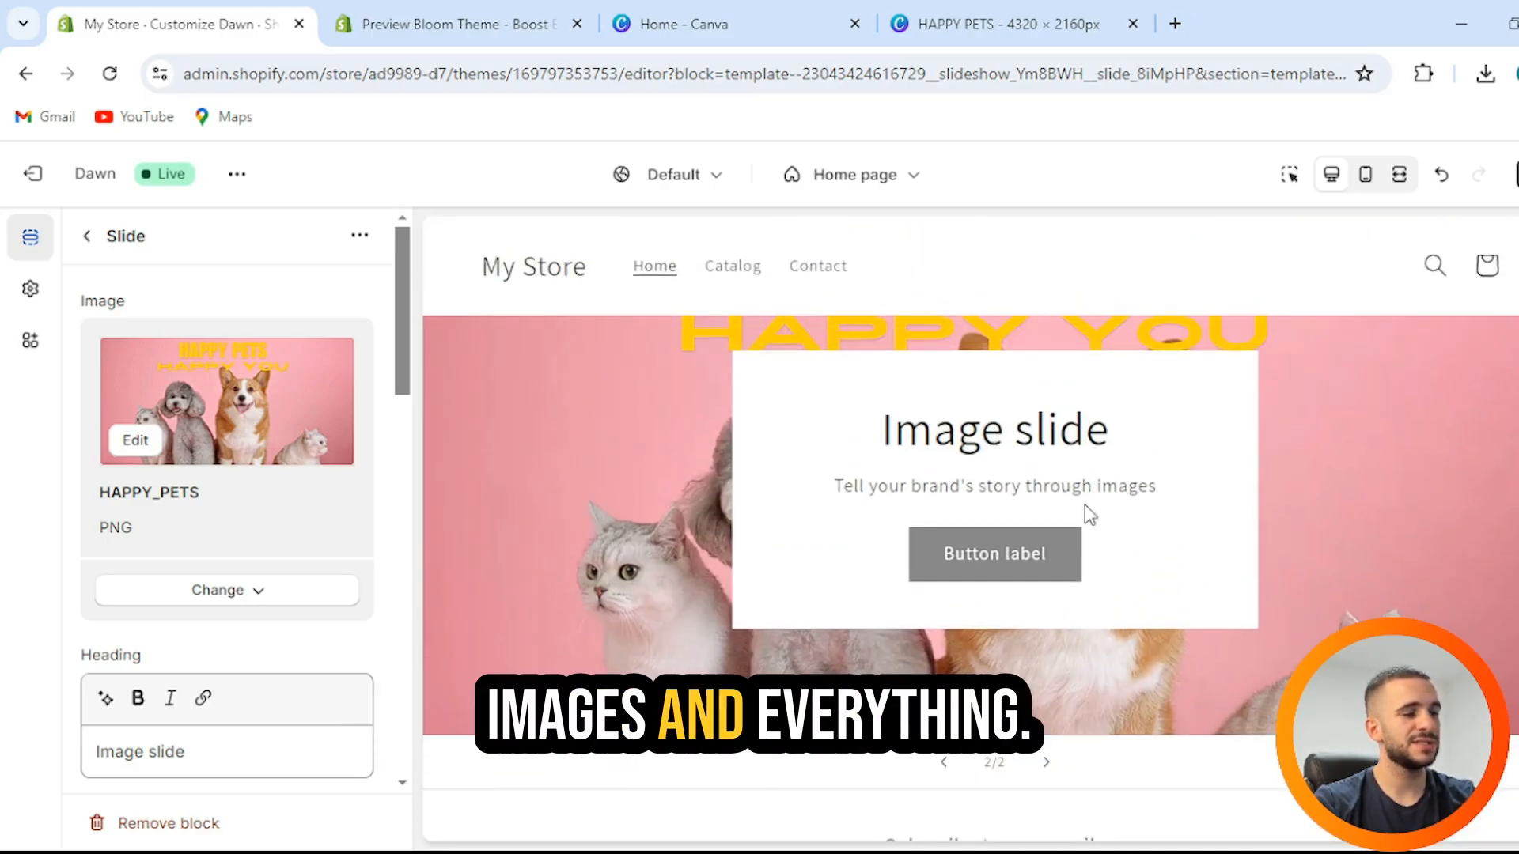
- Delete the second slide's heading and subheading texts
{"action": "scroll", "coordinate": [289, 581], "scroll_direction": "down", "scroll_amount": 5}
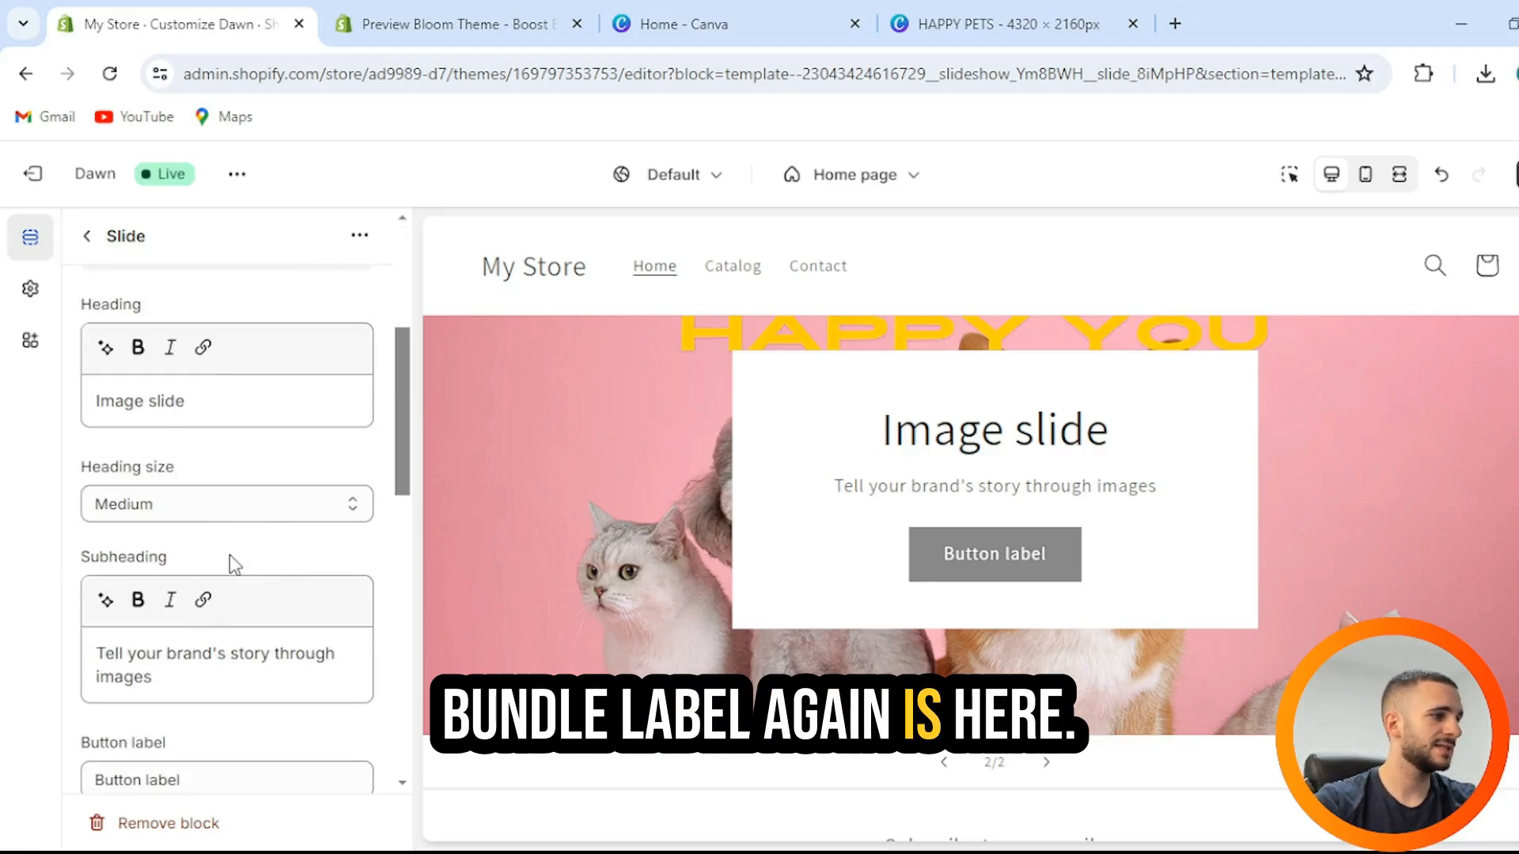
{"action": "triple_click", "coordinate": [230, 403]}
{"action": "key", "text": "BackSpace"}
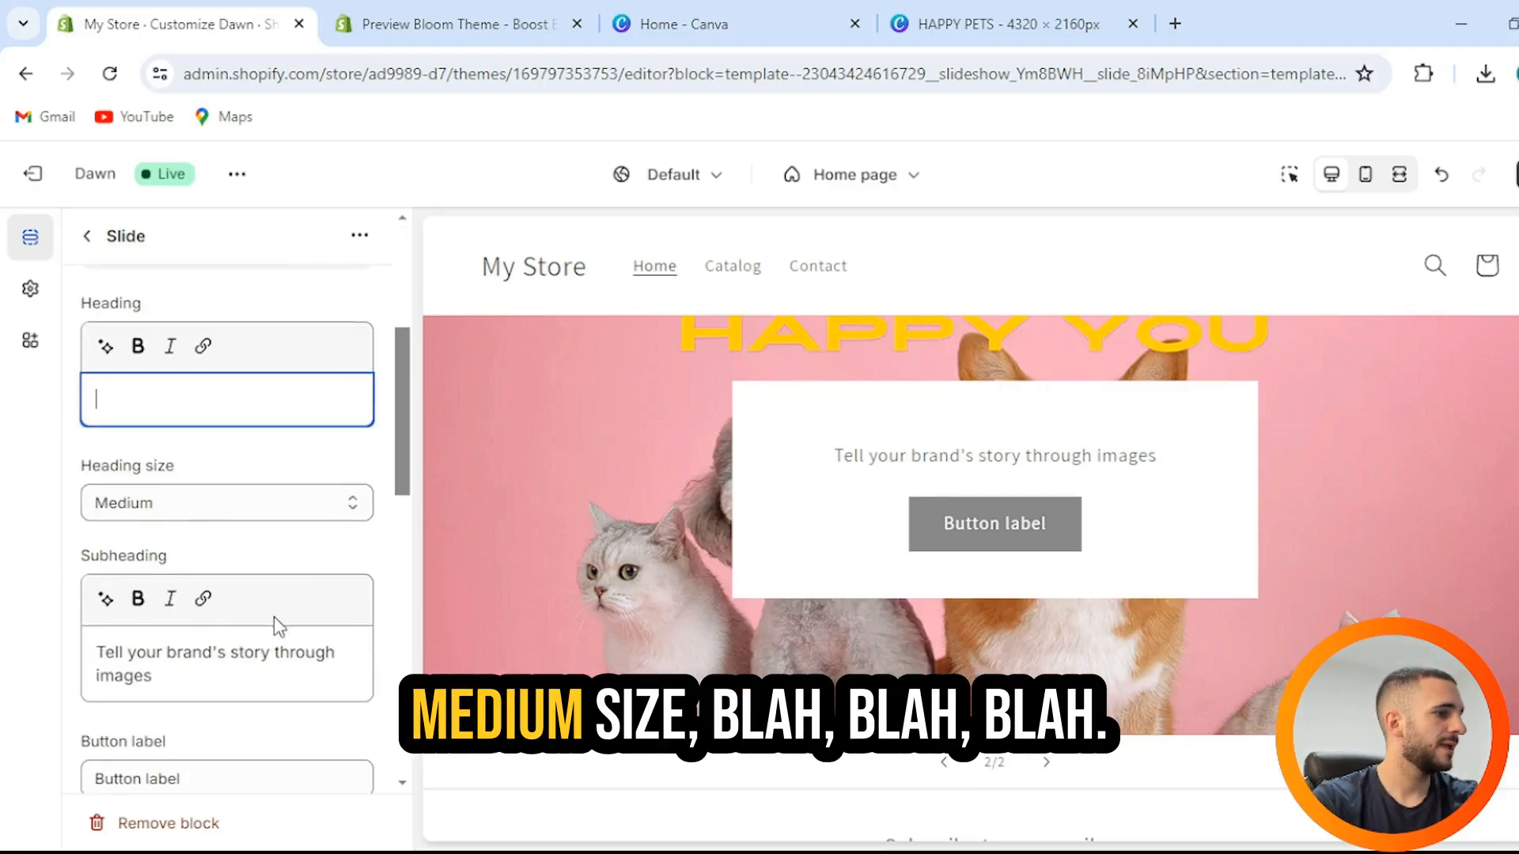
{"action": "scroll", "coordinate": [278, 624], "scroll_direction": "down", "scroll_amount": 2}
{"action": "triple_click", "coordinate": [193, 563]}
{"action": "key", "text": "BackSpace"}
- Turn off the container on desktop for the second slide and bring that slide up in the preview
{"action": "scroll", "coordinate": [303, 622], "scroll_direction": "down", "scroll_amount": 1}
{"action": "scroll", "coordinate": [303, 621], "scroll_direction": "down", "scroll_amount": 5}
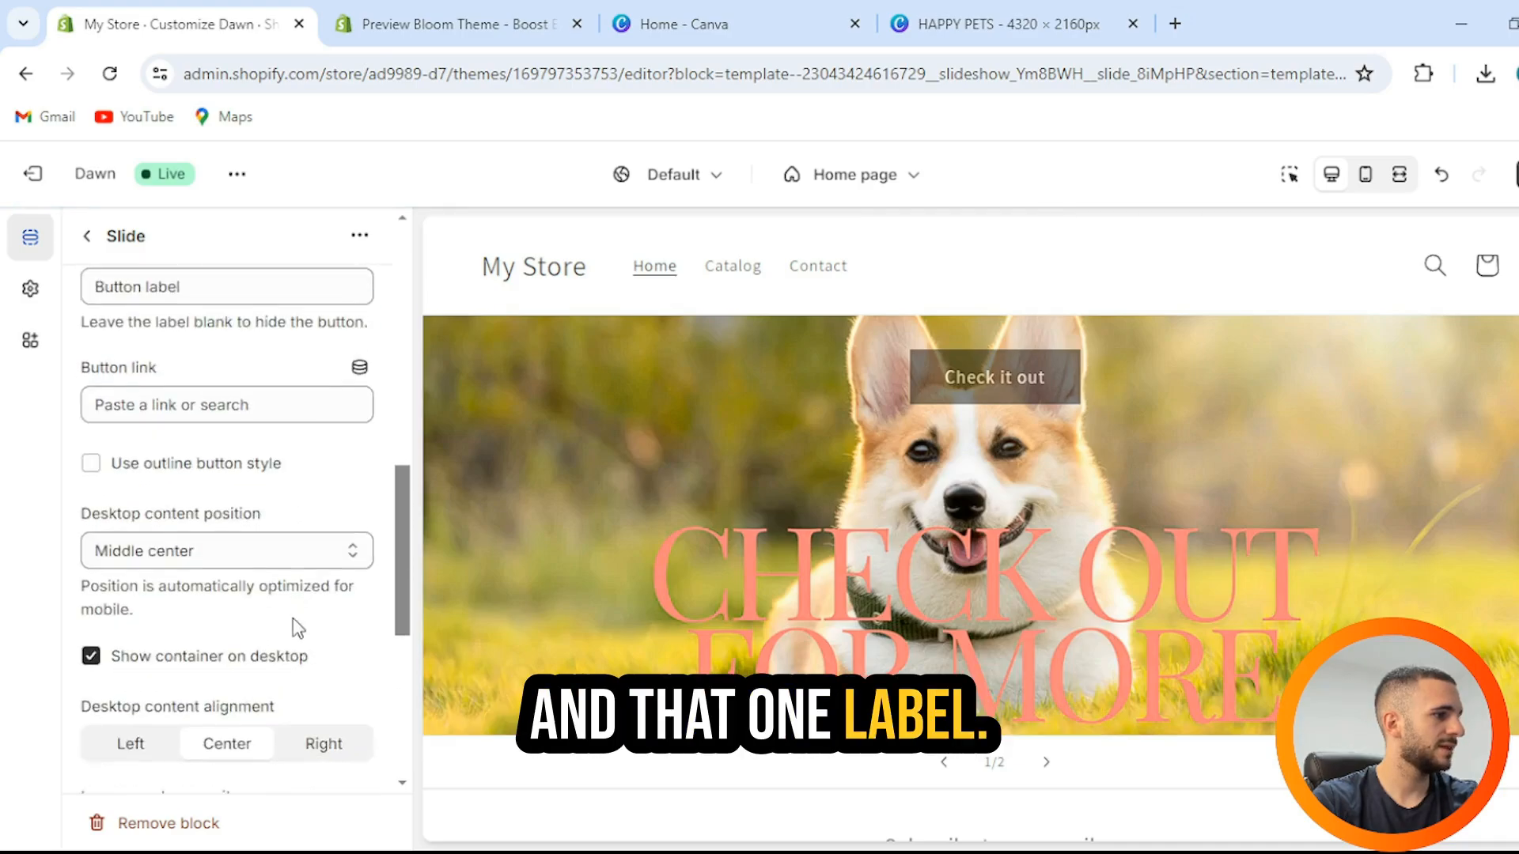
{"action": "left_click", "coordinate": [112, 554]}
{"action": "scroll", "coordinate": [408, 606], "scroll_direction": "up", "scroll_amount": 6}
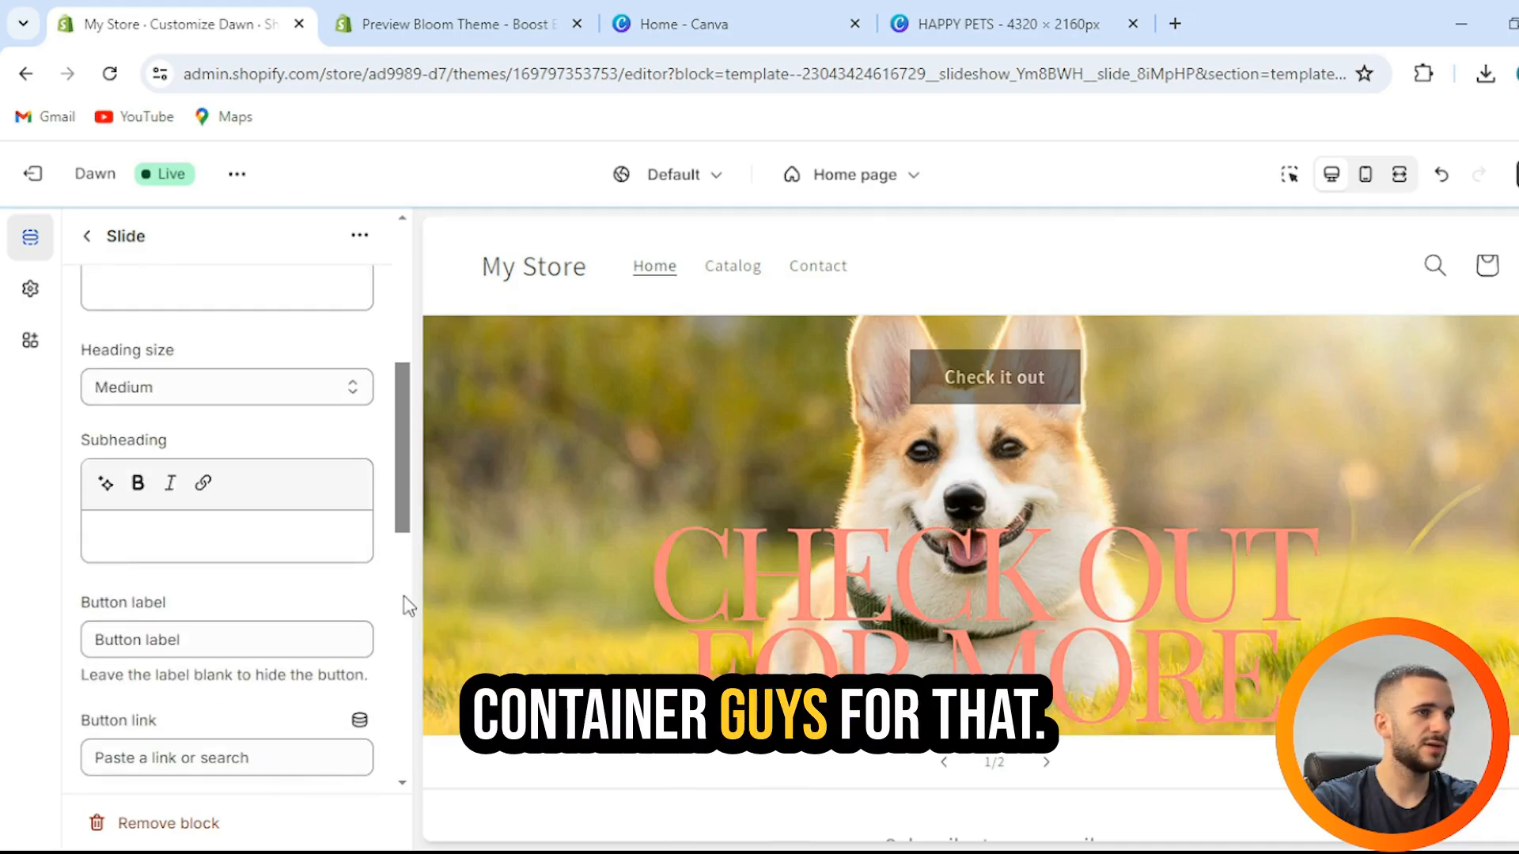
{"action": "left_click", "coordinate": [1047, 763]}
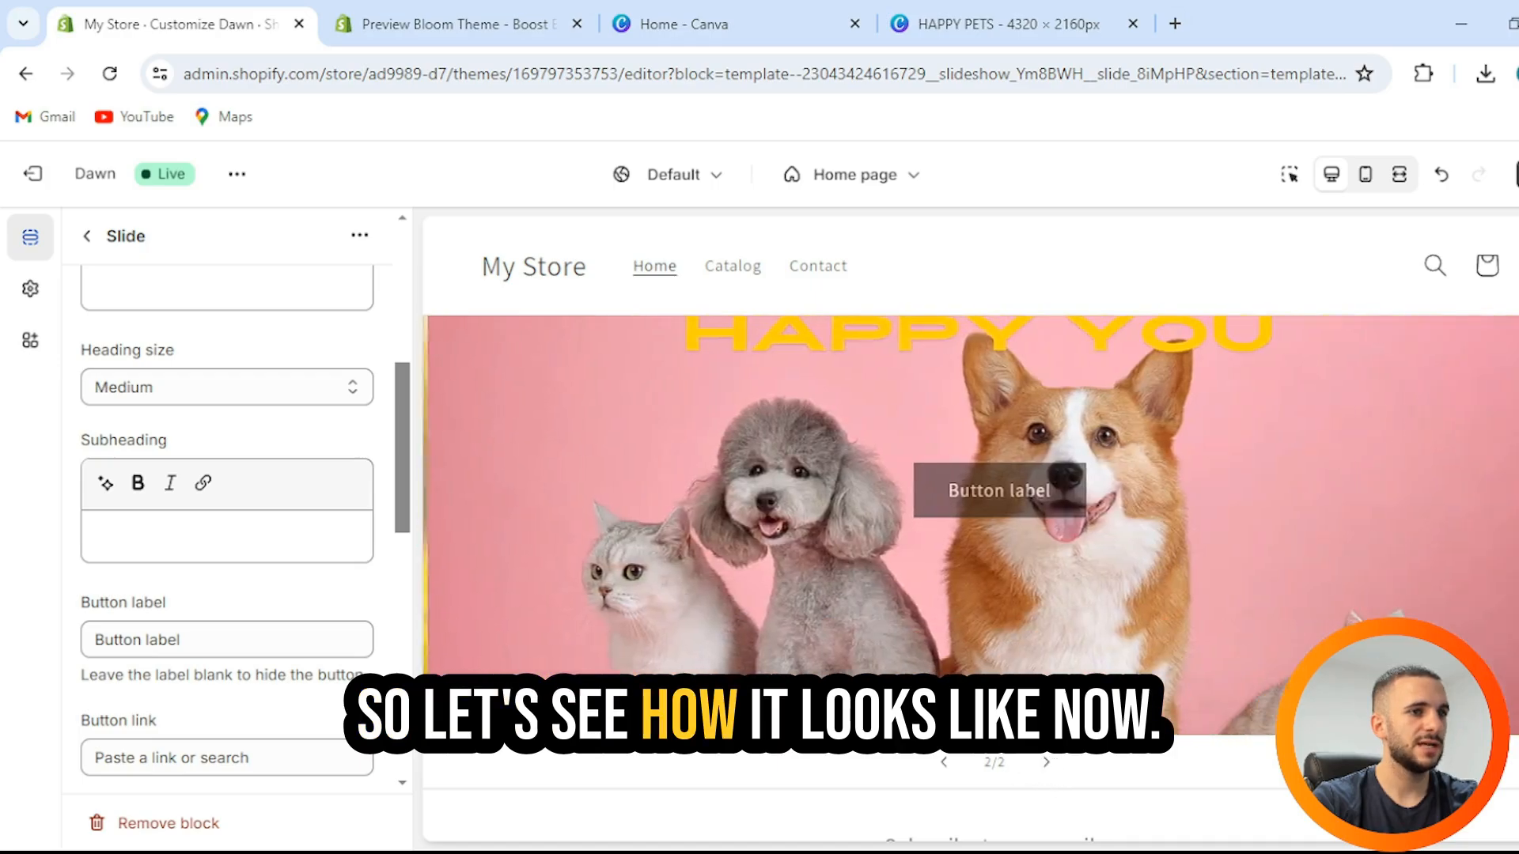
- Examine the second slide in the preview and review its image, heading size, button link and layout settings
{"action": "scroll", "coordinate": [1141, 618], "scroll_direction": "up", "scroll_amount": 1}
{"action": "scroll", "coordinate": [1141, 617], "scroll_direction": "down", "scroll_amount": 1}
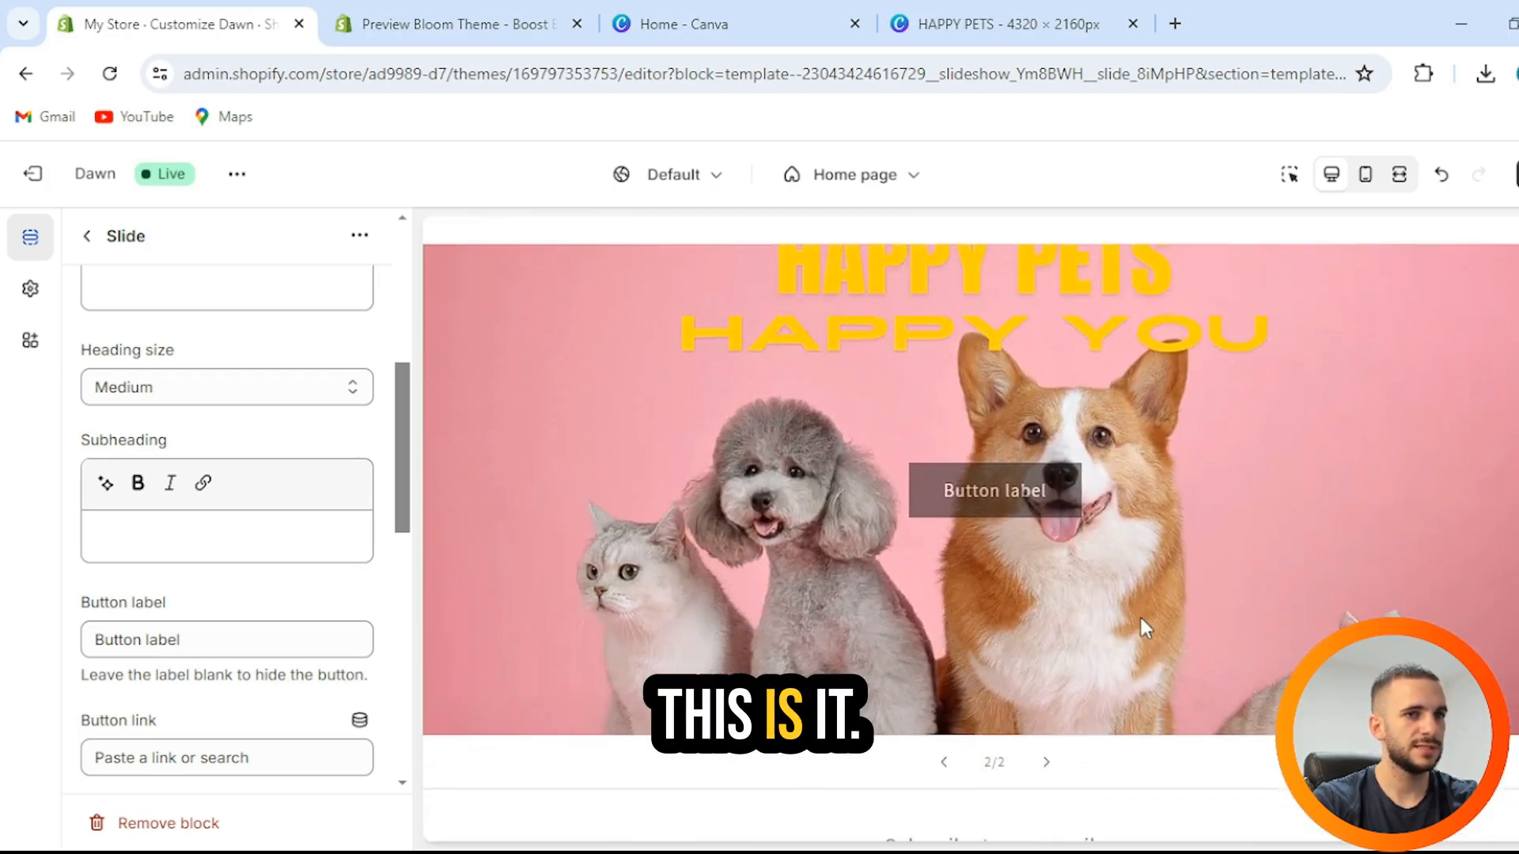
{"action": "scroll", "coordinate": [283, 549], "scroll_direction": "down", "scroll_amount": 1}
{"action": "scroll", "coordinate": [289, 553], "scroll_direction": "up", "scroll_amount": 4}
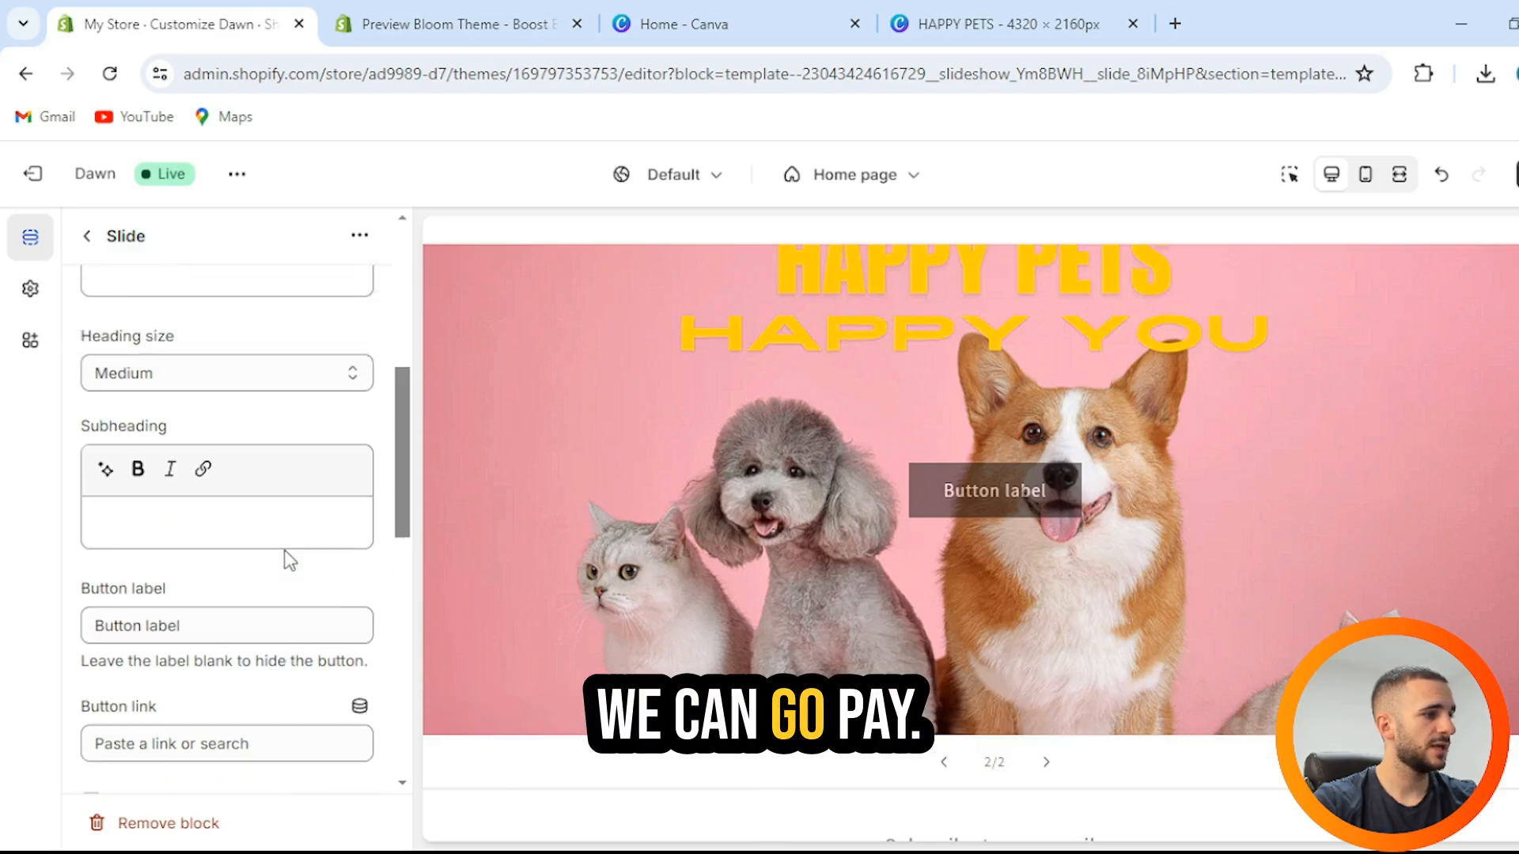
{"action": "scroll", "coordinate": [88, 552], "scroll_direction": "down", "scroll_amount": 6}
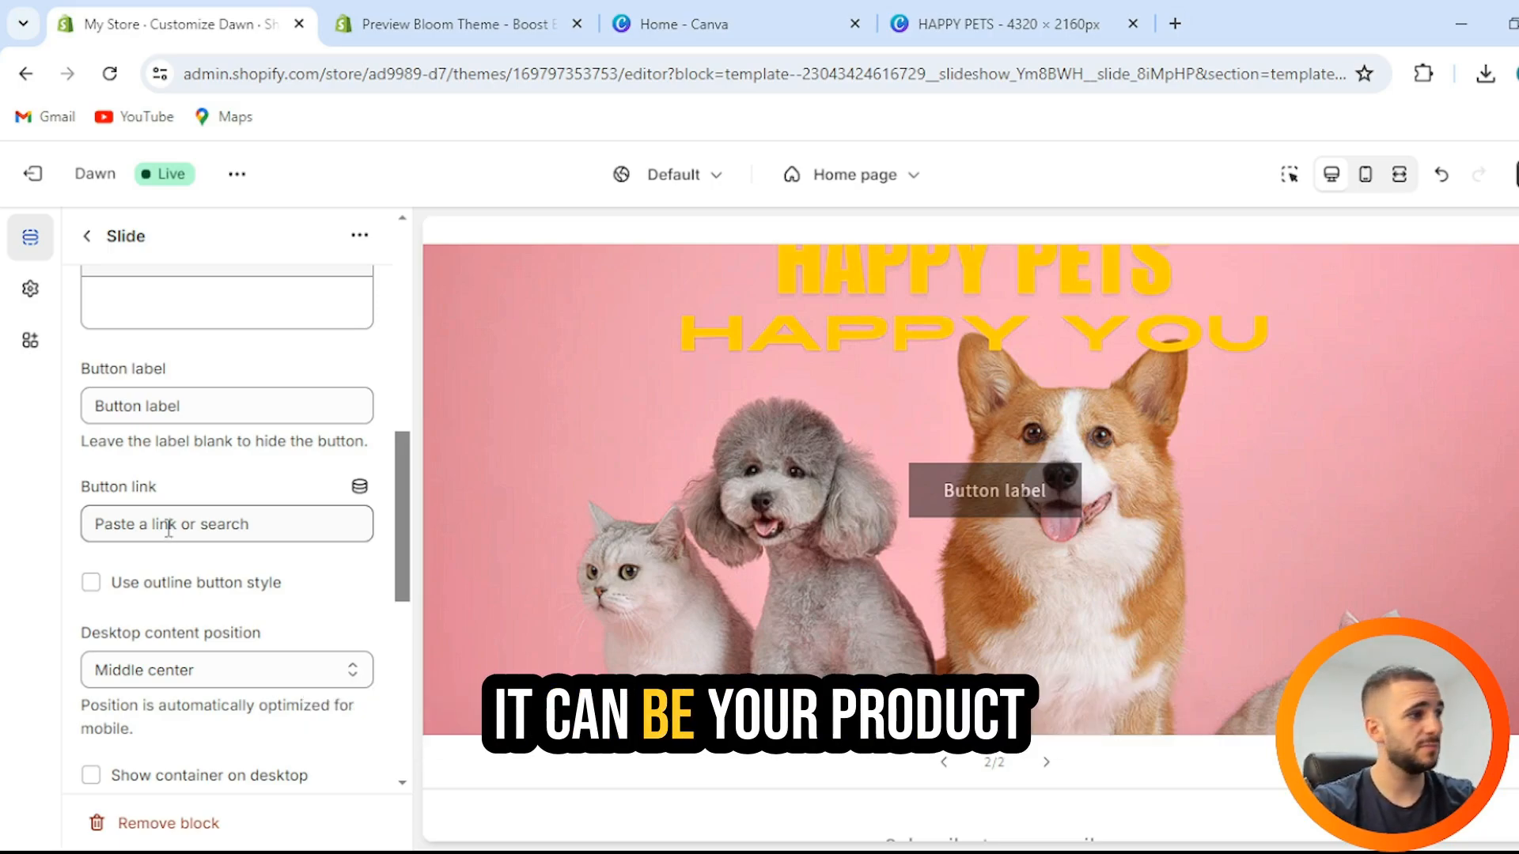
{"action": "scroll", "coordinate": [284, 534], "scroll_direction": "up", "scroll_amount": 10}
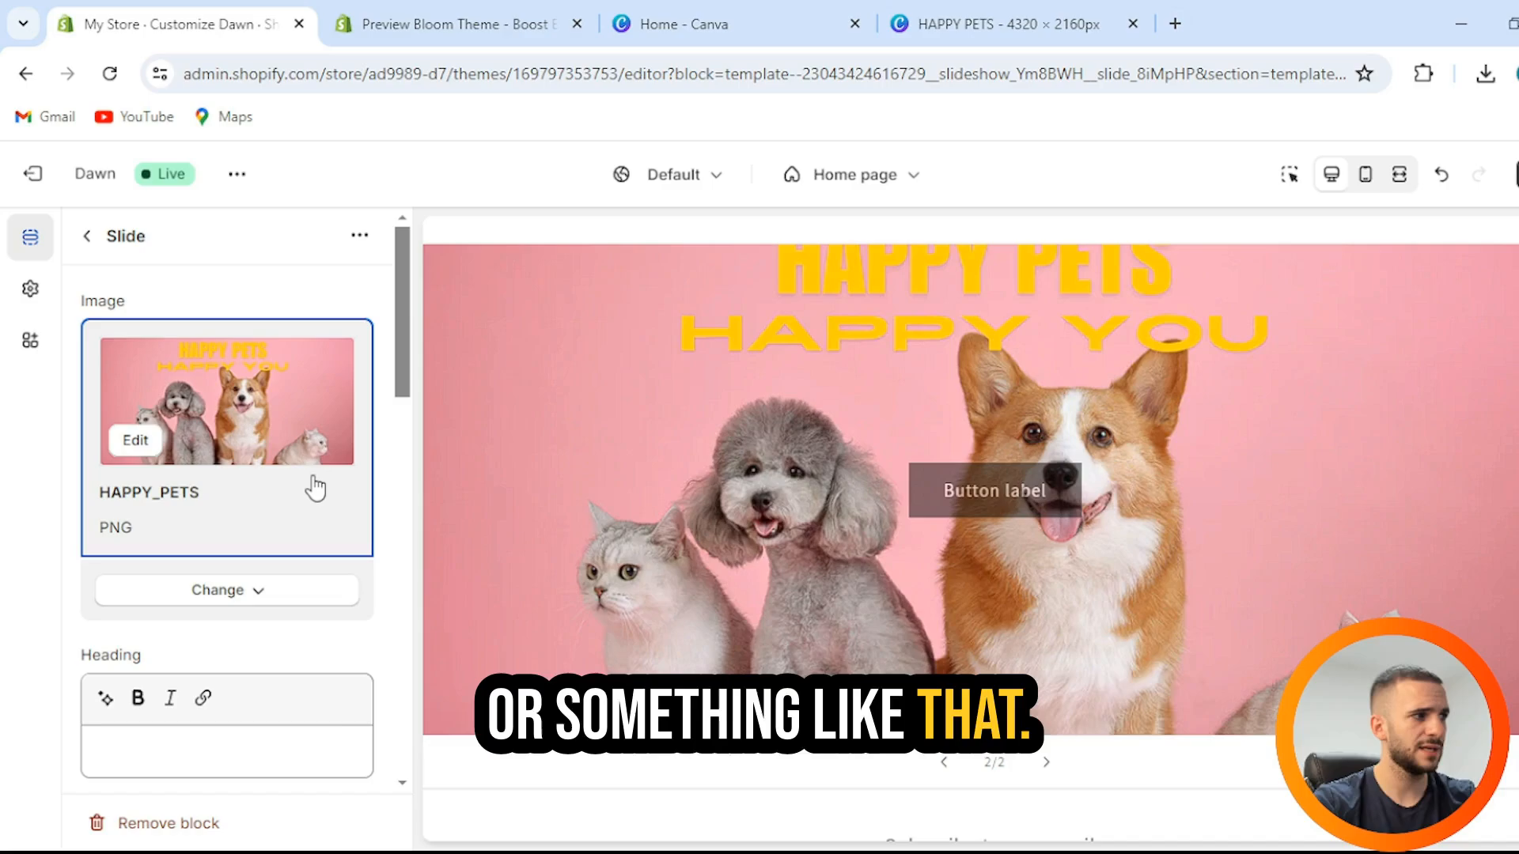
{"action": "scroll", "coordinate": [313, 488], "scroll_direction": "down", "scroll_amount": 5}
{"action": "scroll", "coordinate": [311, 493], "scroll_direction": "down", "scroll_amount": 3}
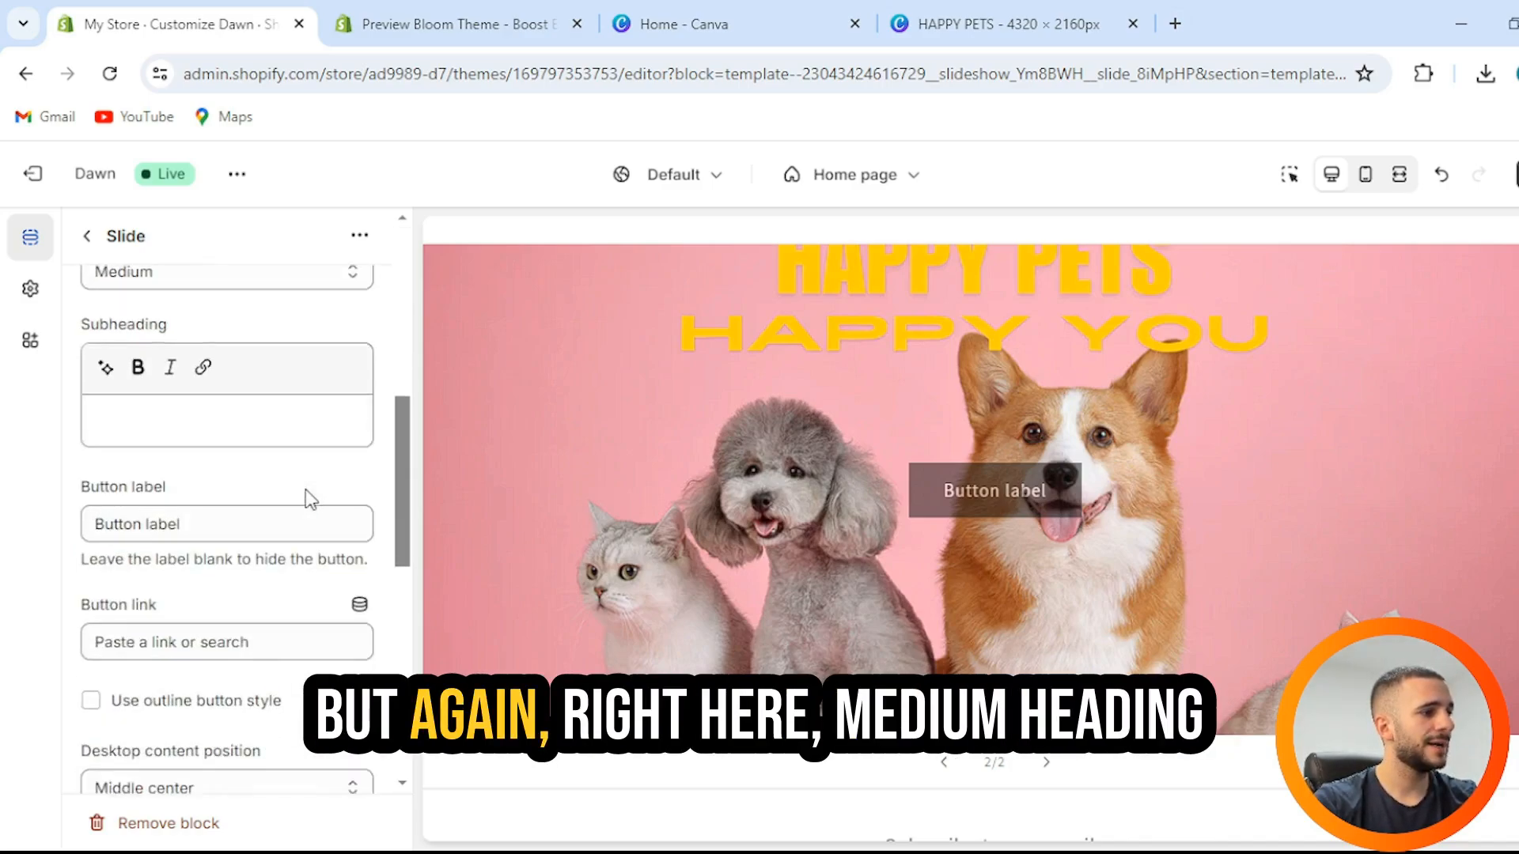
{"action": "scroll", "coordinate": [312, 496], "scroll_direction": "up", "scroll_amount": 3}
{"action": "left_click", "coordinate": [247, 518]}
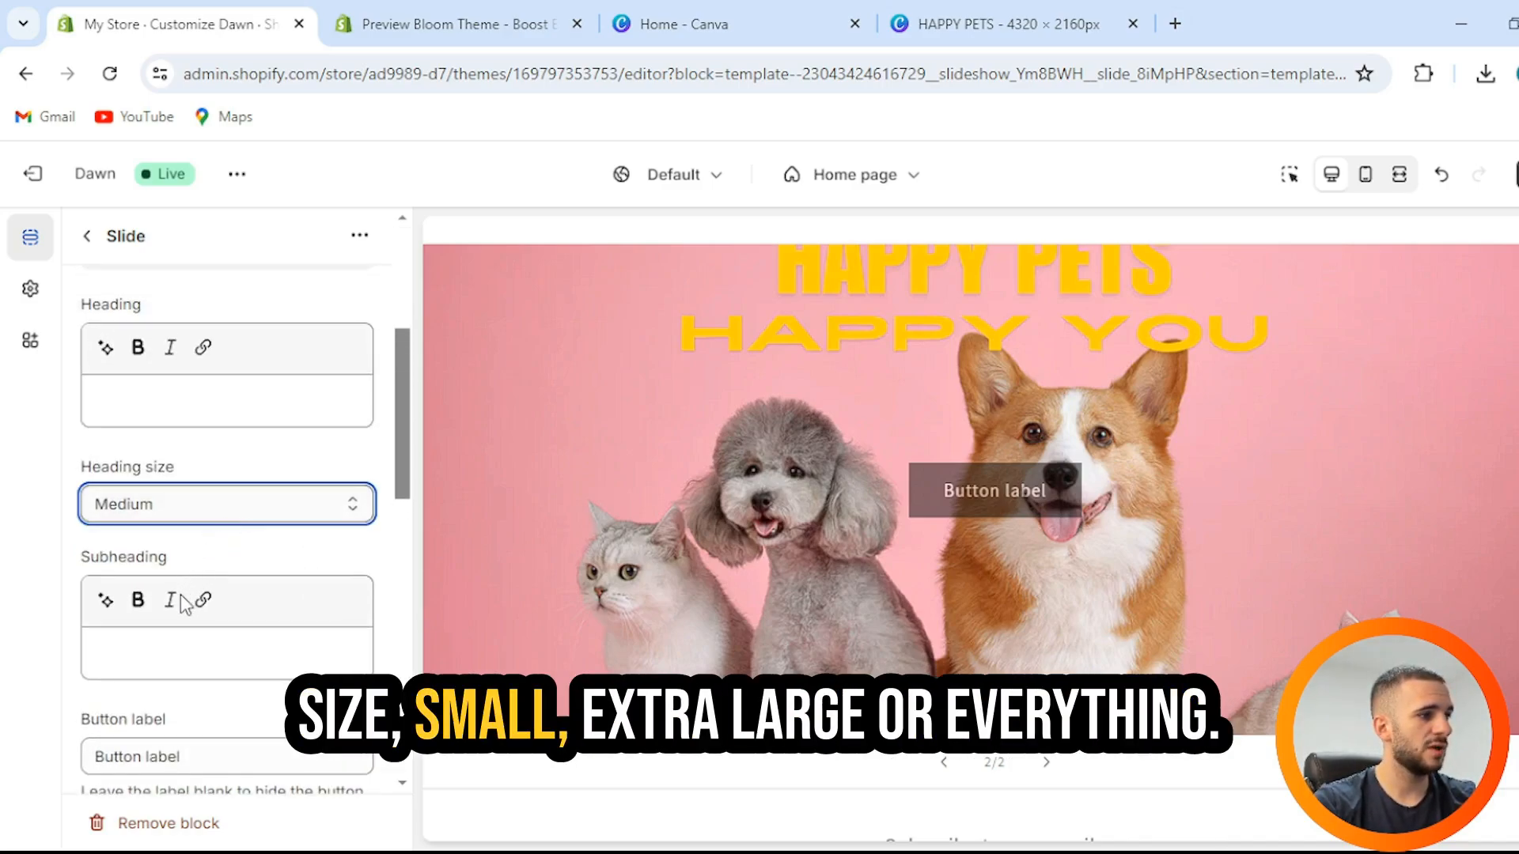
{"action": "scroll", "coordinate": [321, 443], "scroll_direction": "up", "scroll_amount": 5}
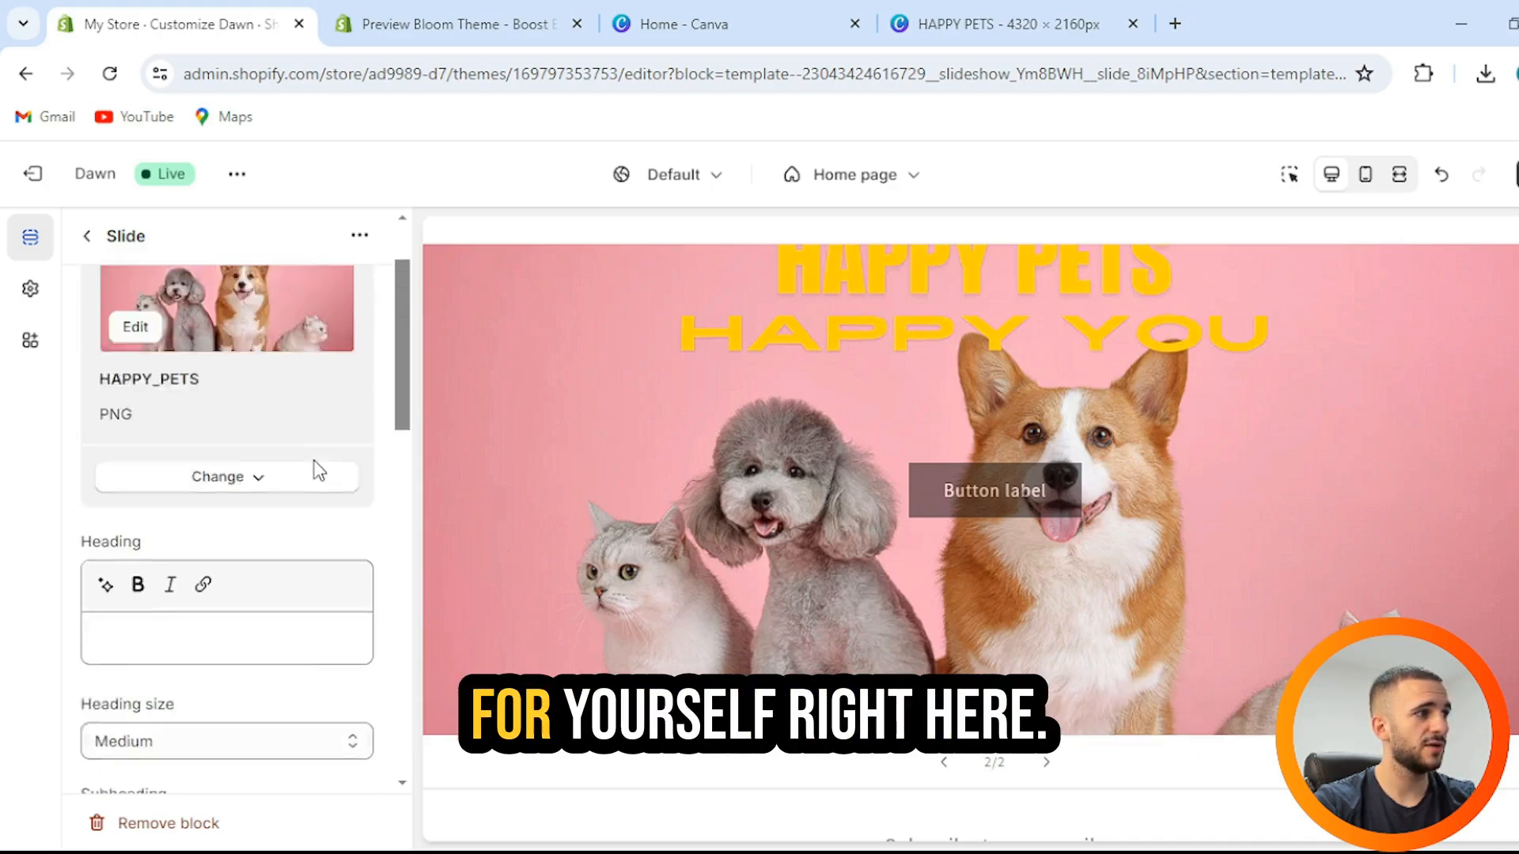
{"action": "scroll", "coordinate": [269, 473], "scroll_direction": "down", "scroll_amount": 10}
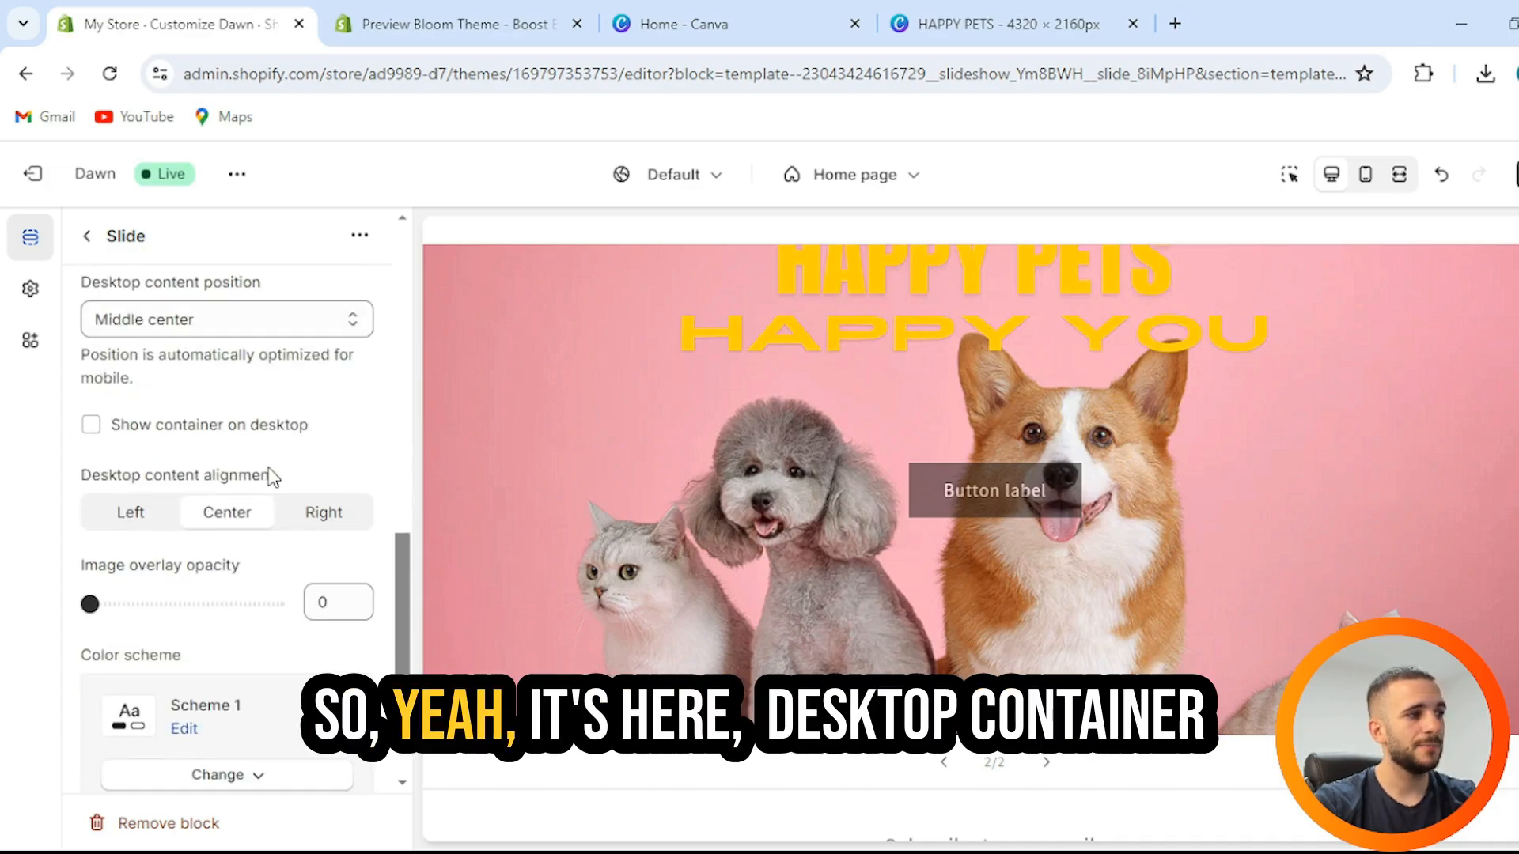
- Try right alignment for the second slide's desktop content, check it in the preview, and return it to center
{"action": "left_click", "coordinate": [322, 518]}
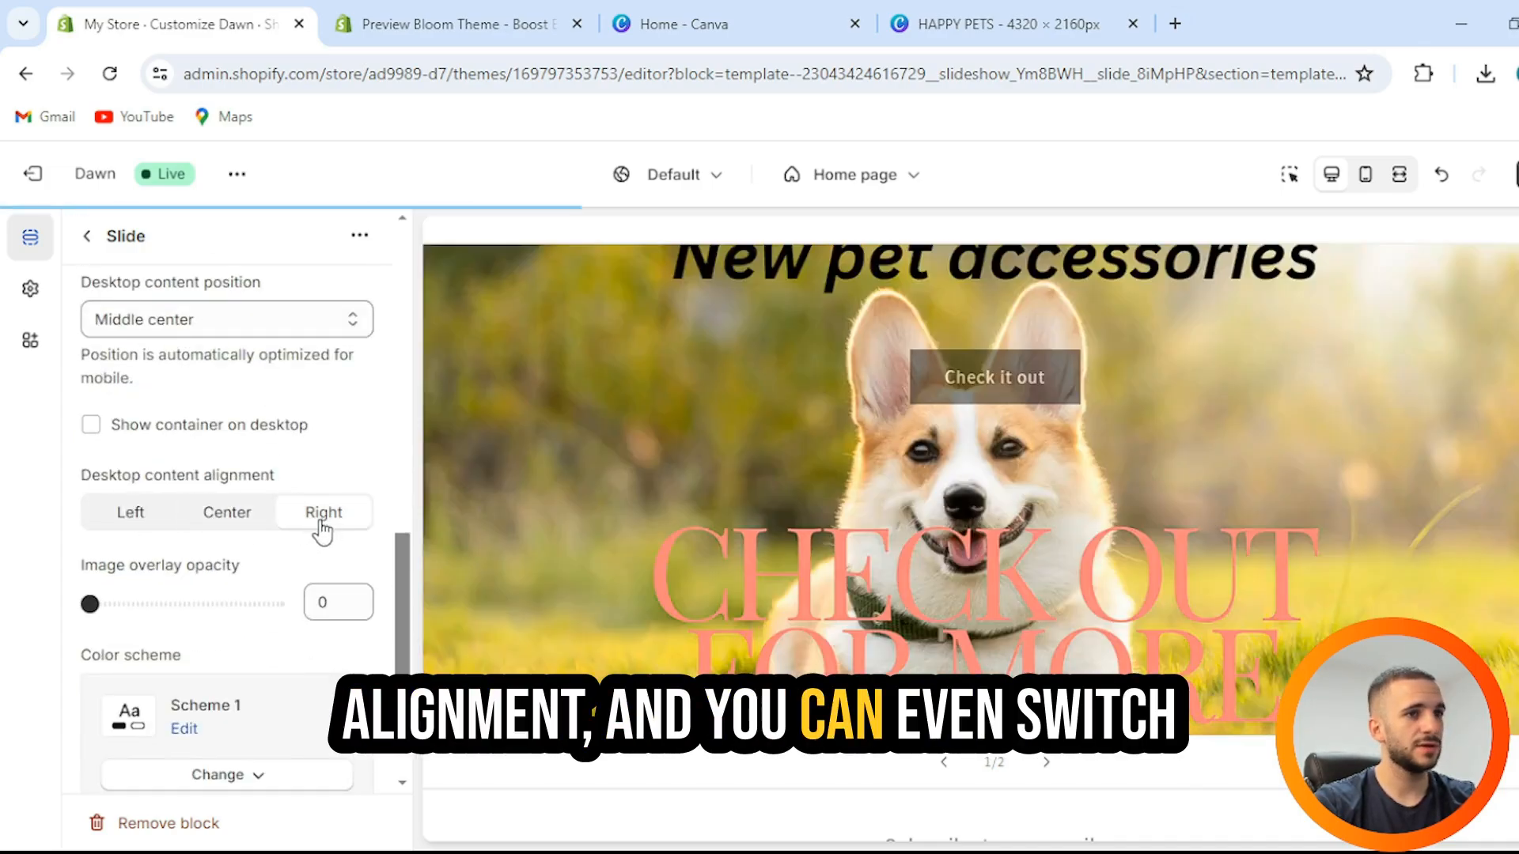
{"action": "left_click", "coordinate": [1047, 771]}
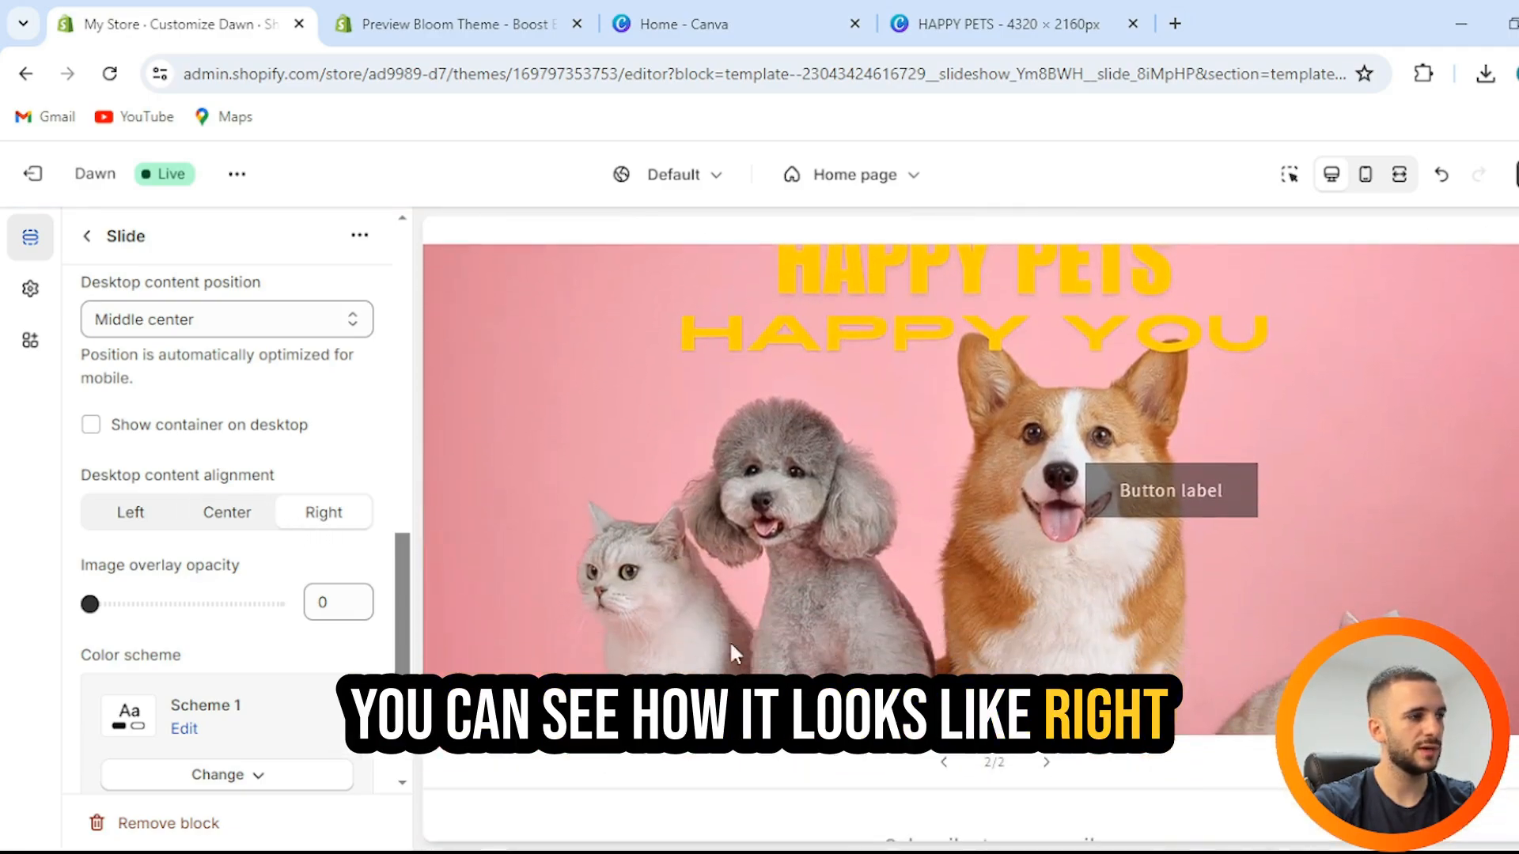
{"action": "left_click", "coordinate": [225, 514]}
- Set the second slide's color scheme to Scheme 3 and check the slide in the preview
{"action": "scroll", "coordinate": [238, 538], "scroll_direction": "down", "scroll_amount": 3}
{"action": "left_click", "coordinate": [257, 538]}
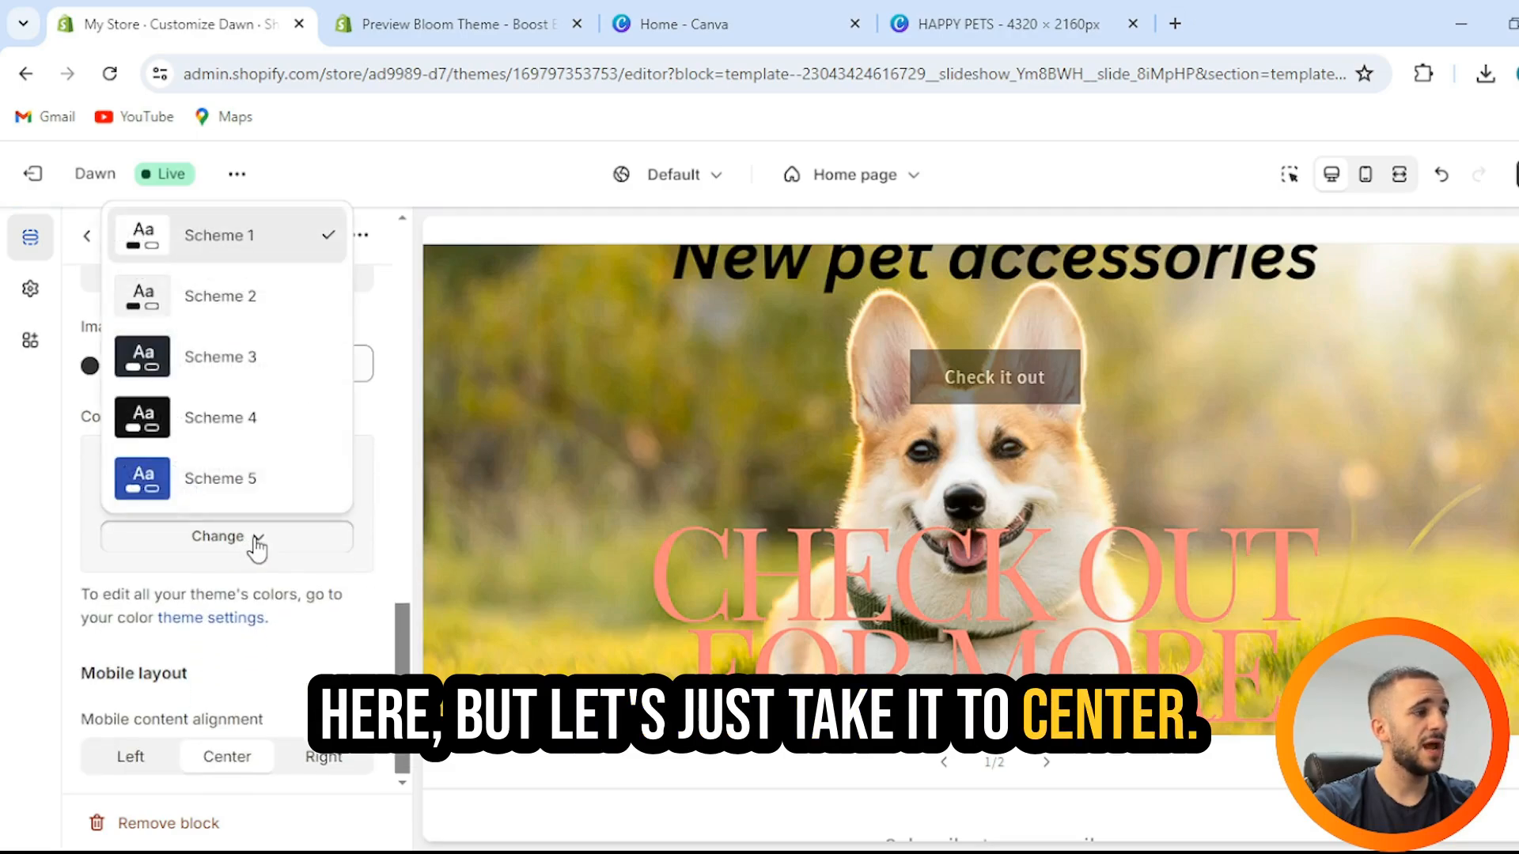
{"action": "left_click", "coordinate": [222, 362]}
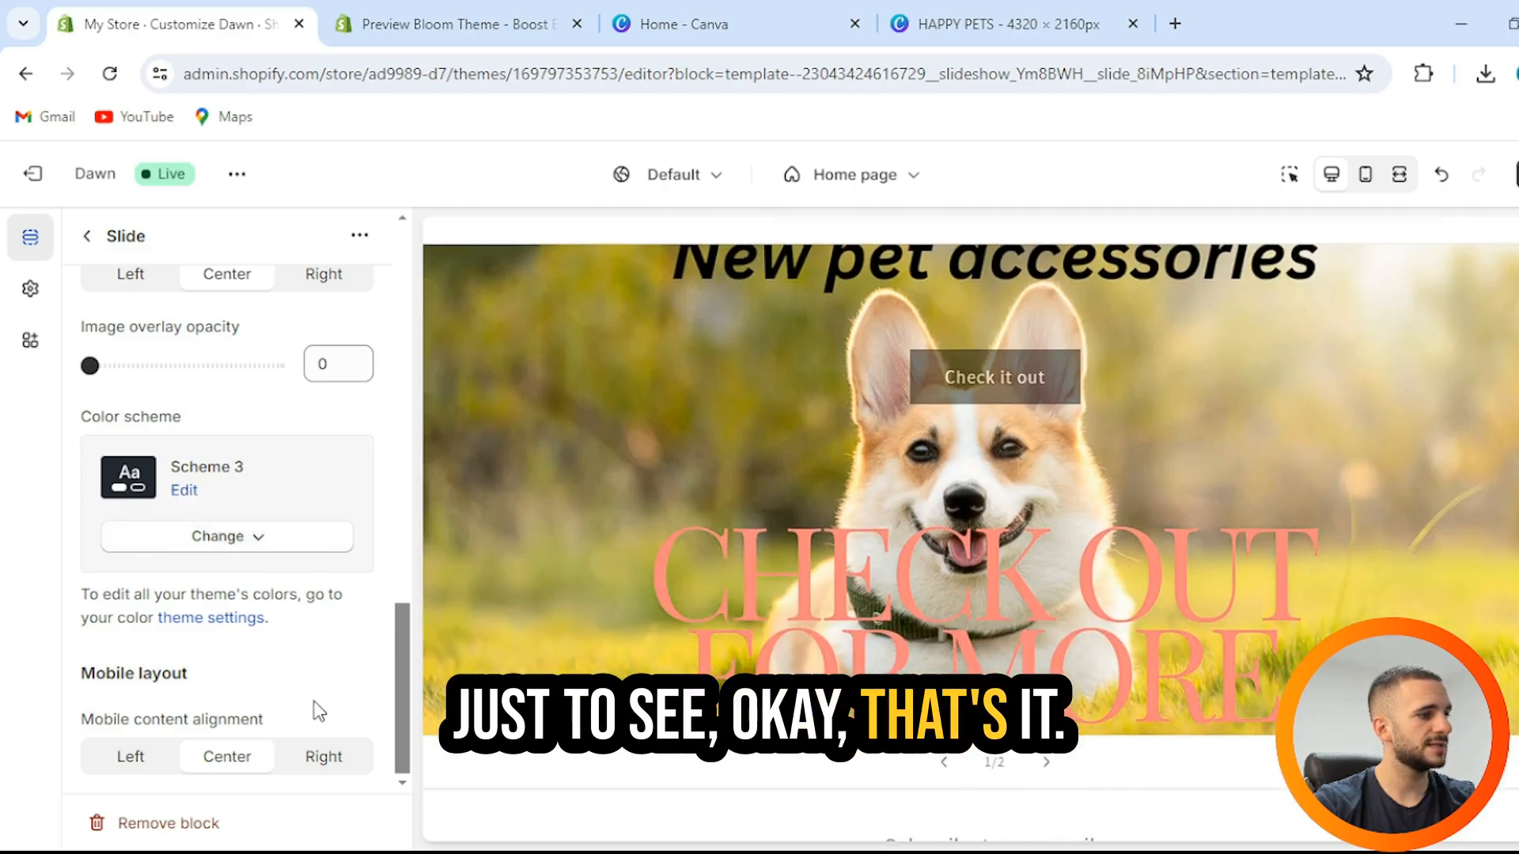
{"action": "scroll", "coordinate": [315, 696], "scroll_direction": "up", "scroll_amount": 10}
{"action": "left_click", "coordinate": [947, 763]}
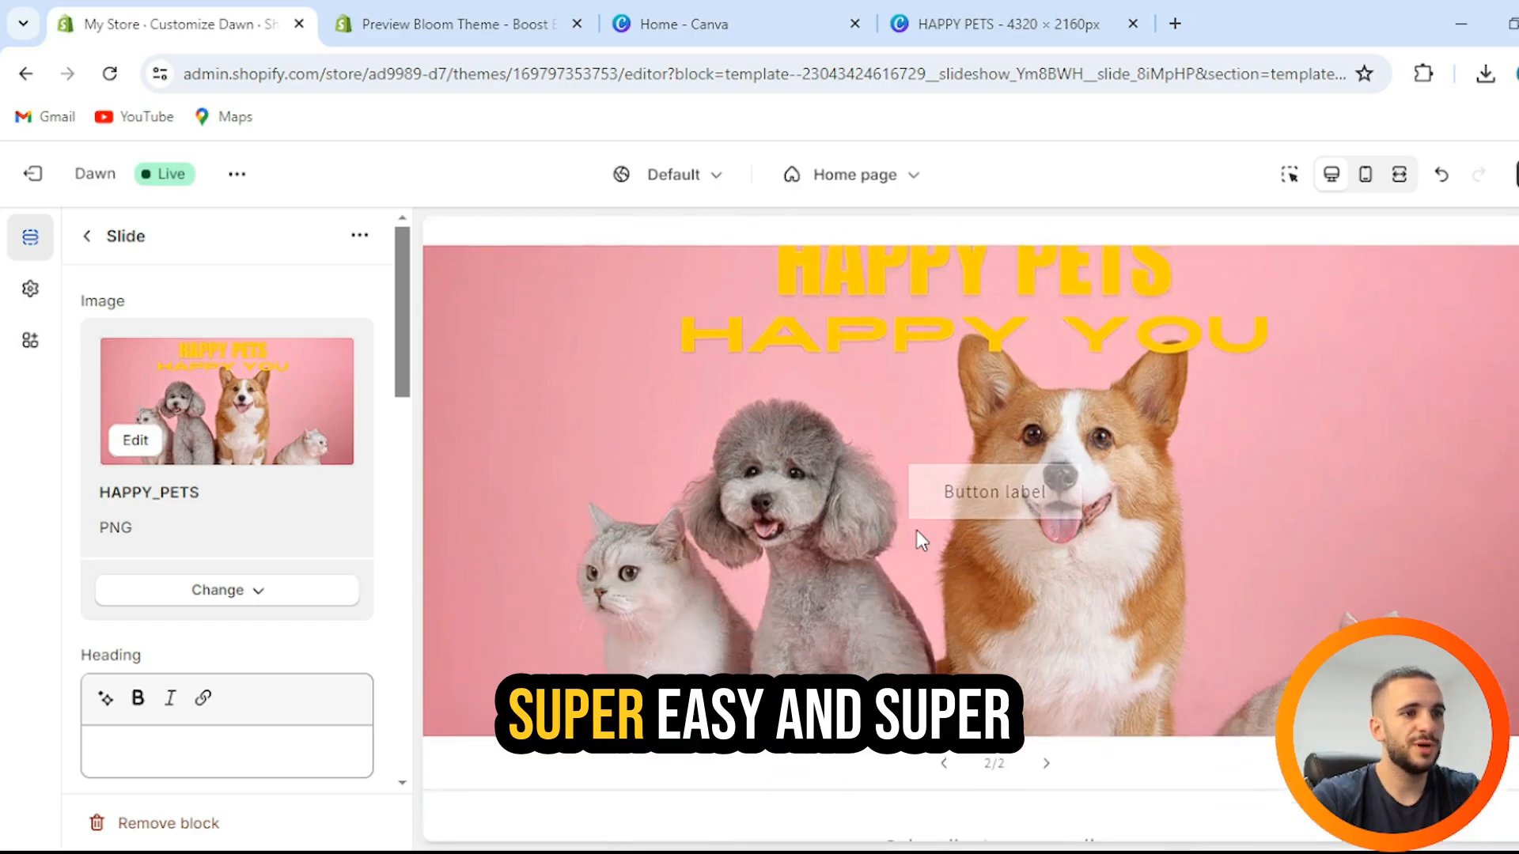
{"action": "scroll", "coordinate": [637, 577], "scroll_direction": "down", "scroll_amount": 4}
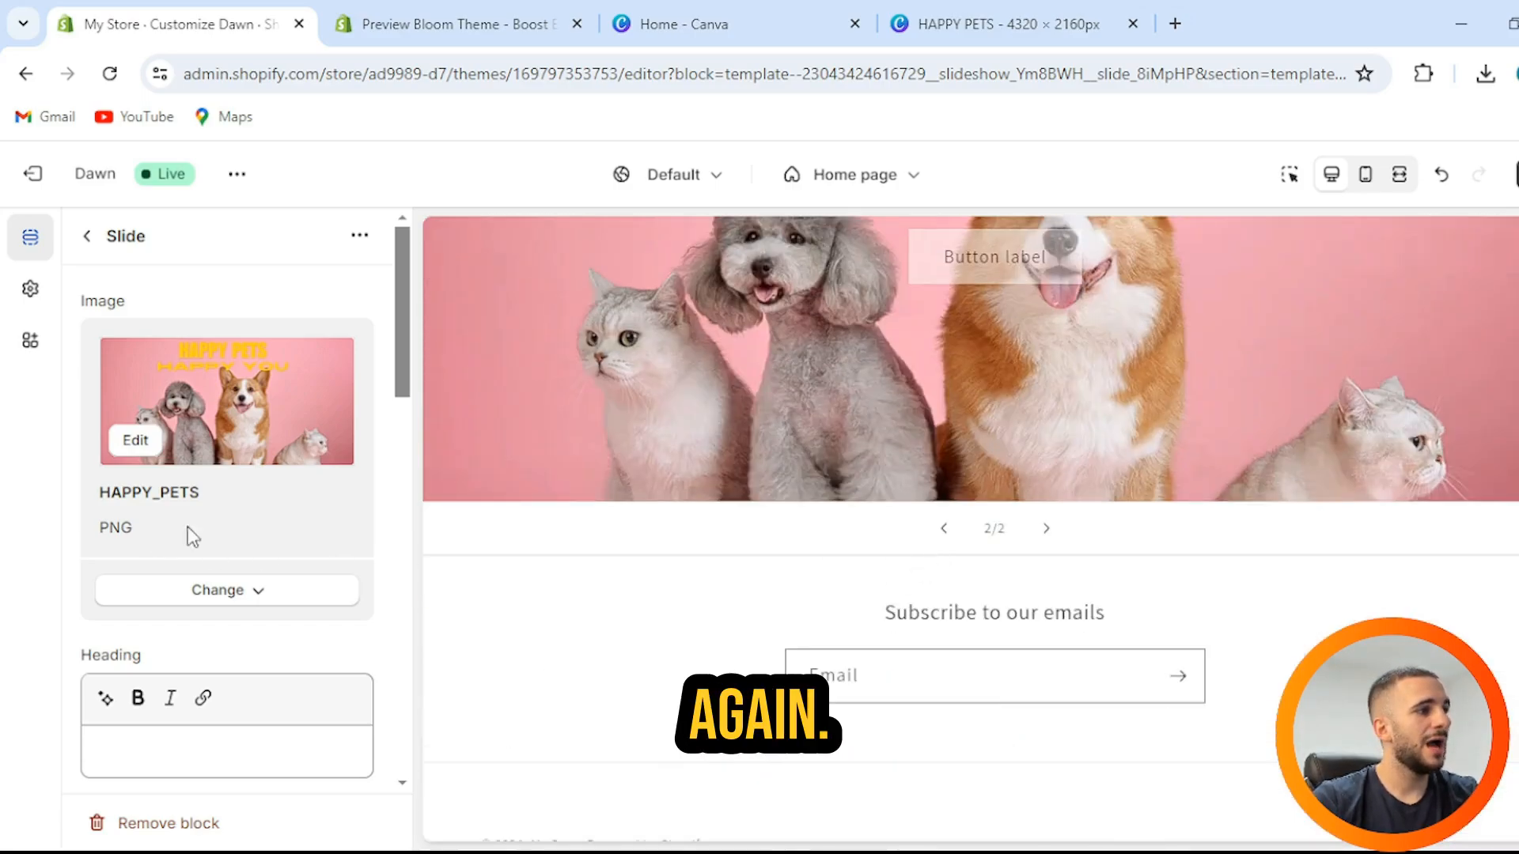
- Set the second slide's button label to "Check it out"
{"action": "scroll", "coordinate": [292, 512], "scroll_direction": "down", "scroll_amount": 4}
{"action": "scroll", "coordinate": [291, 514], "scroll_direction": "down", "scroll_amount": 3}
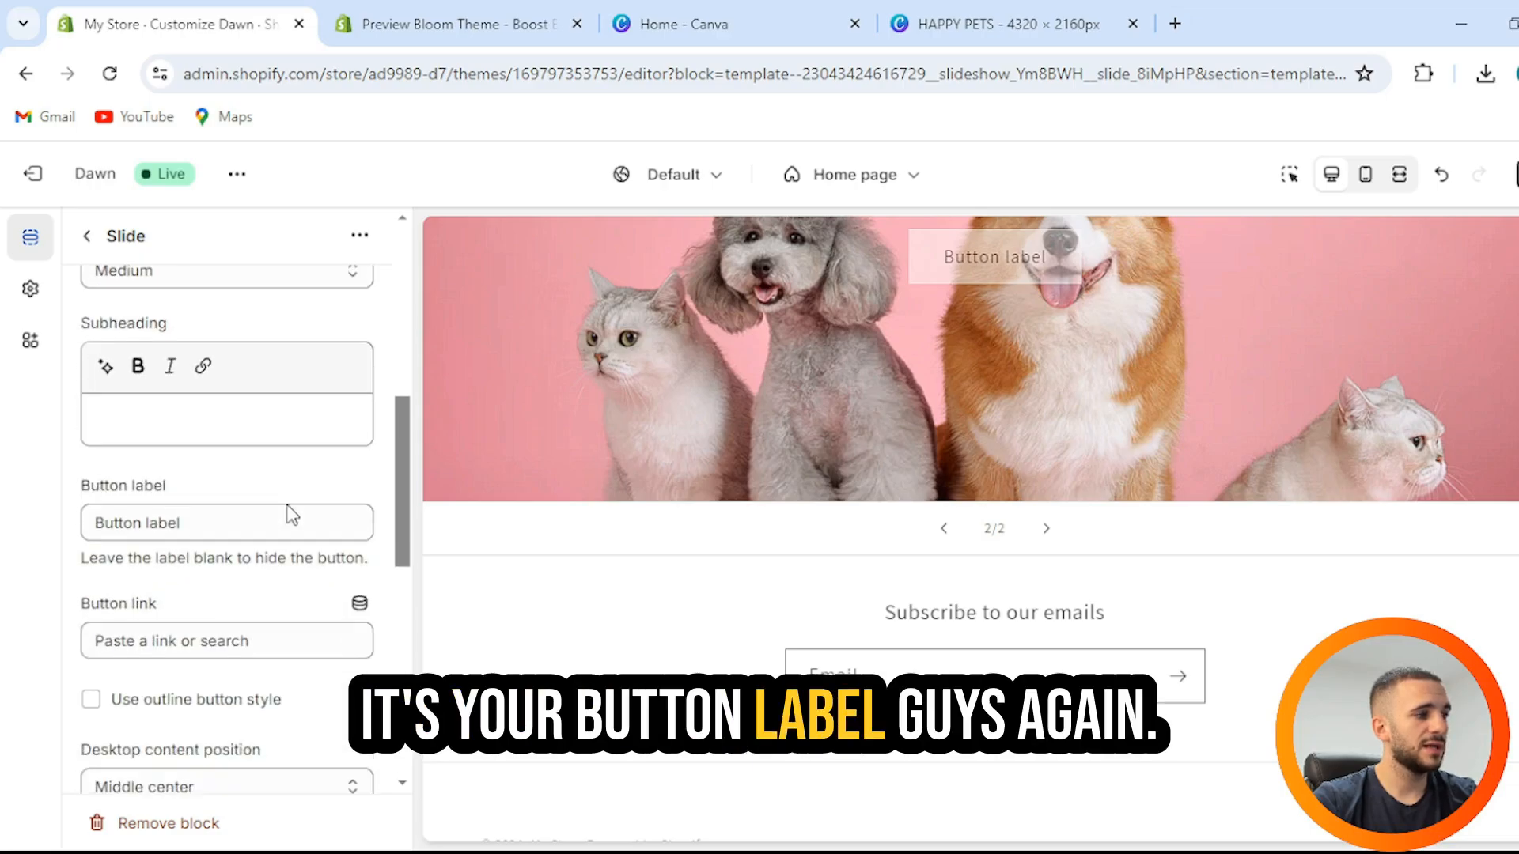
{"action": "triple_click", "coordinate": [214, 525]}
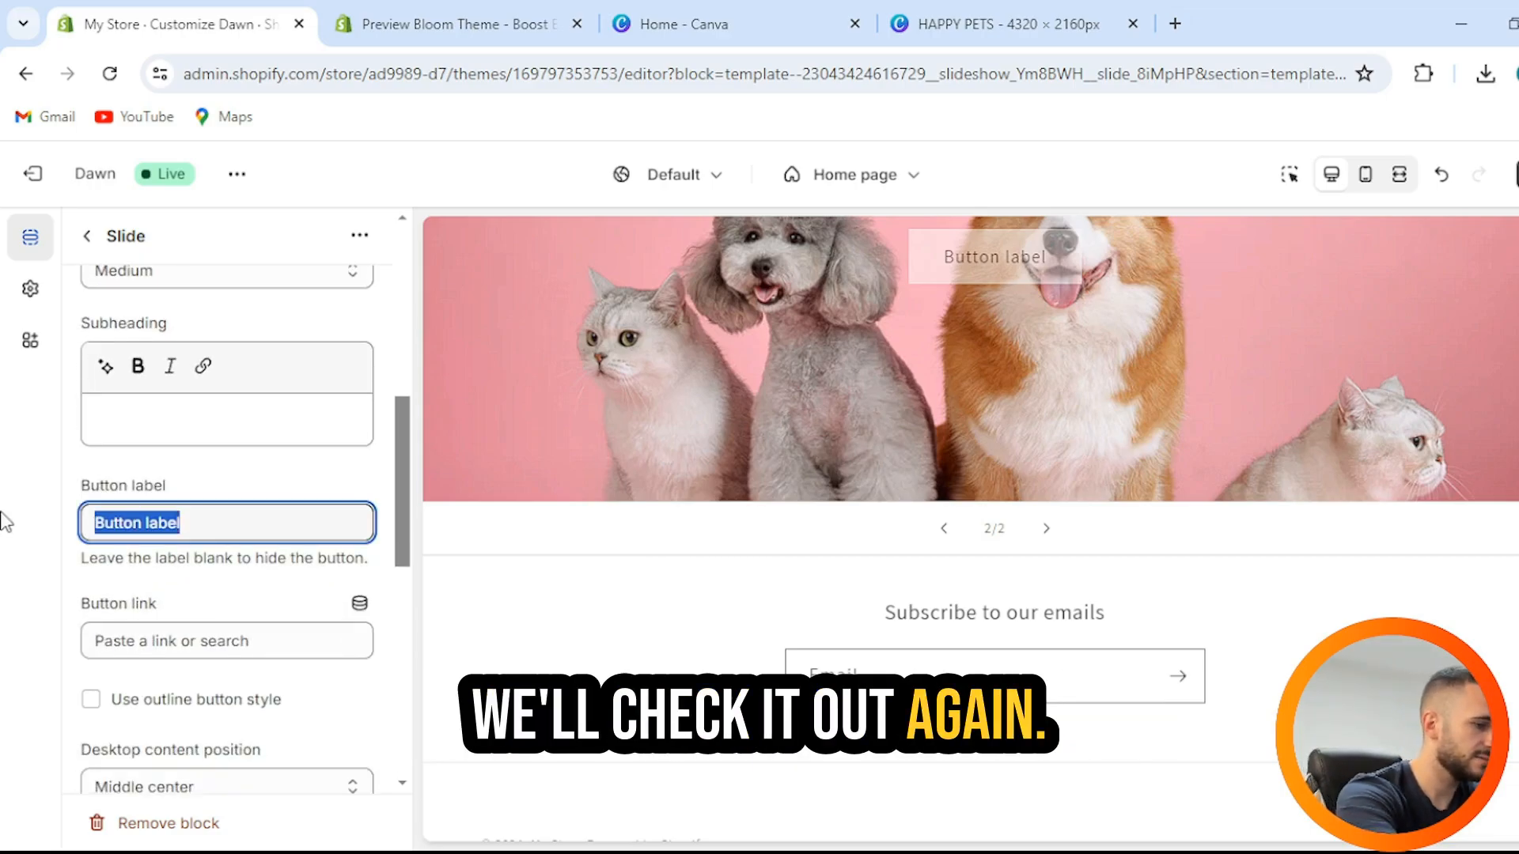
{"action": "type", "text": "ch"}
{"action": "key", "text": "BackSpace"}
{"action": "key", "text": "BackSpace"}
{"action": "key", "text": "BackSpace"}
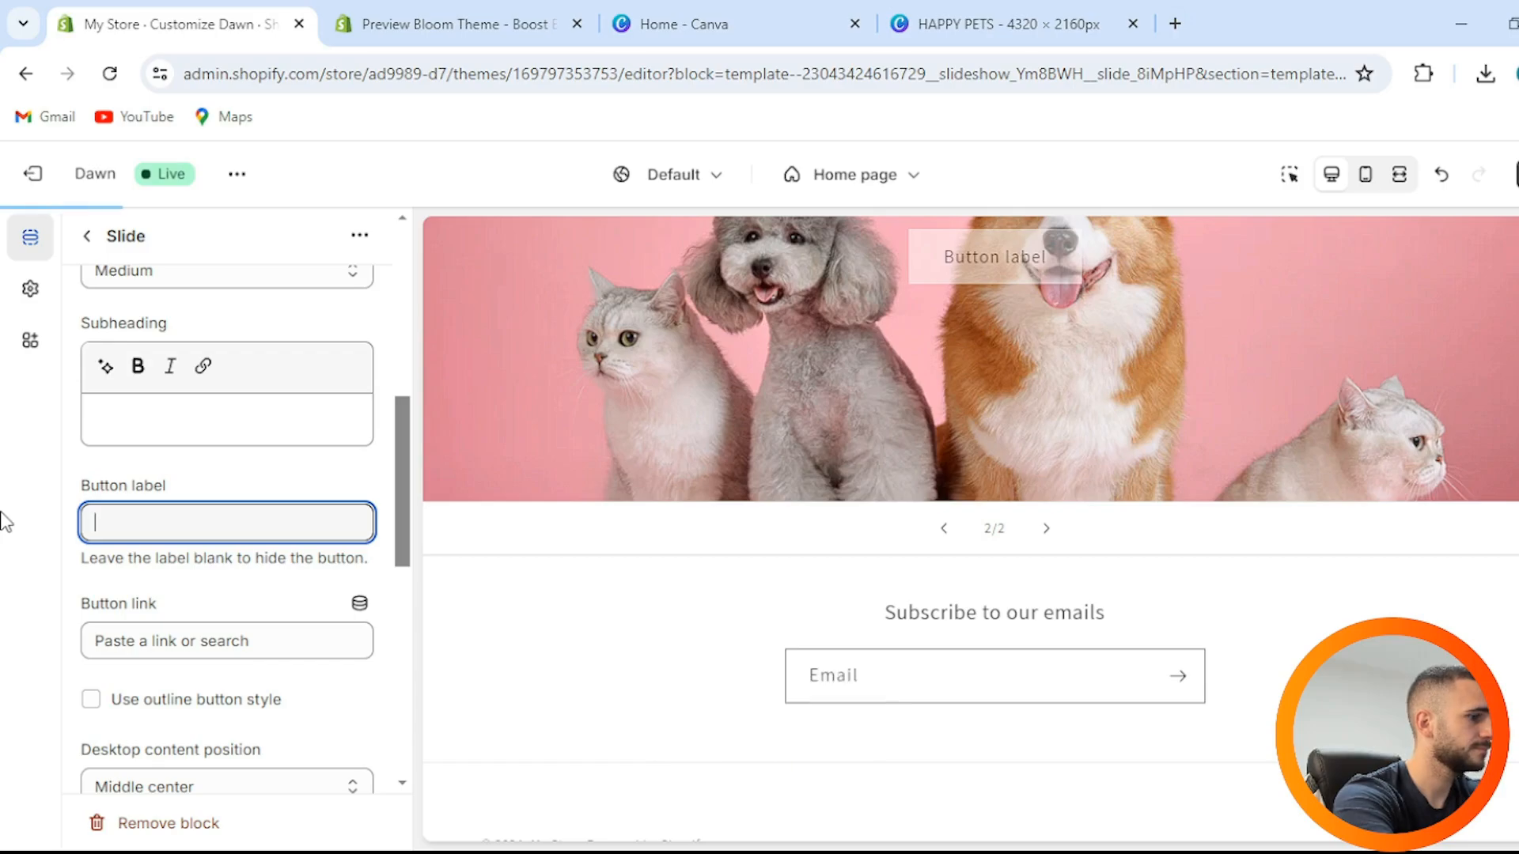
{"action": "type", "text": "Check it out"}
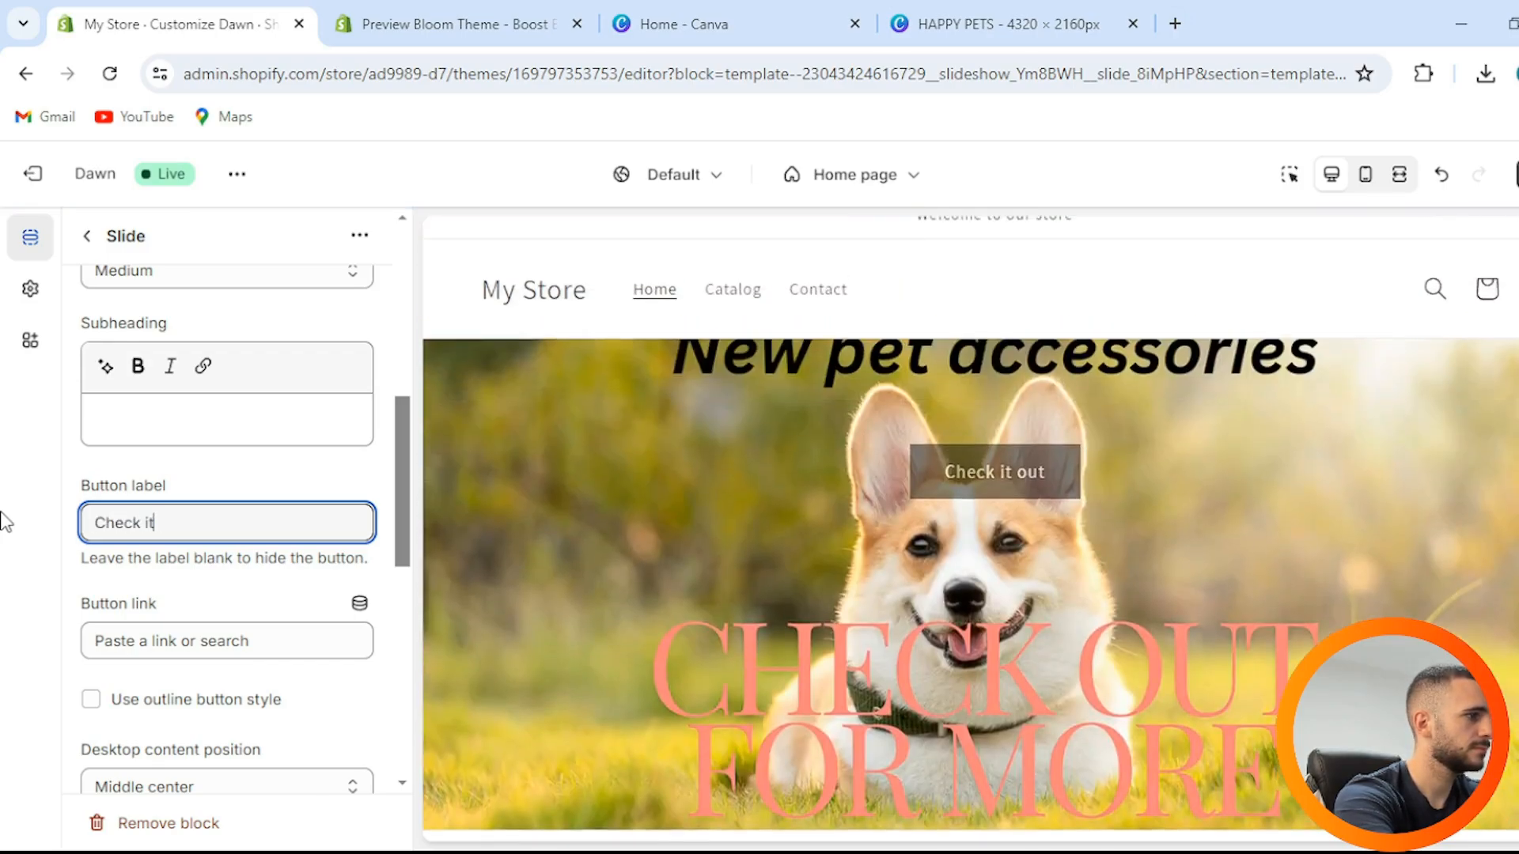
{"action": "scroll", "coordinate": [400, 485], "scroll_direction": "down", "scroll_amount": 4}
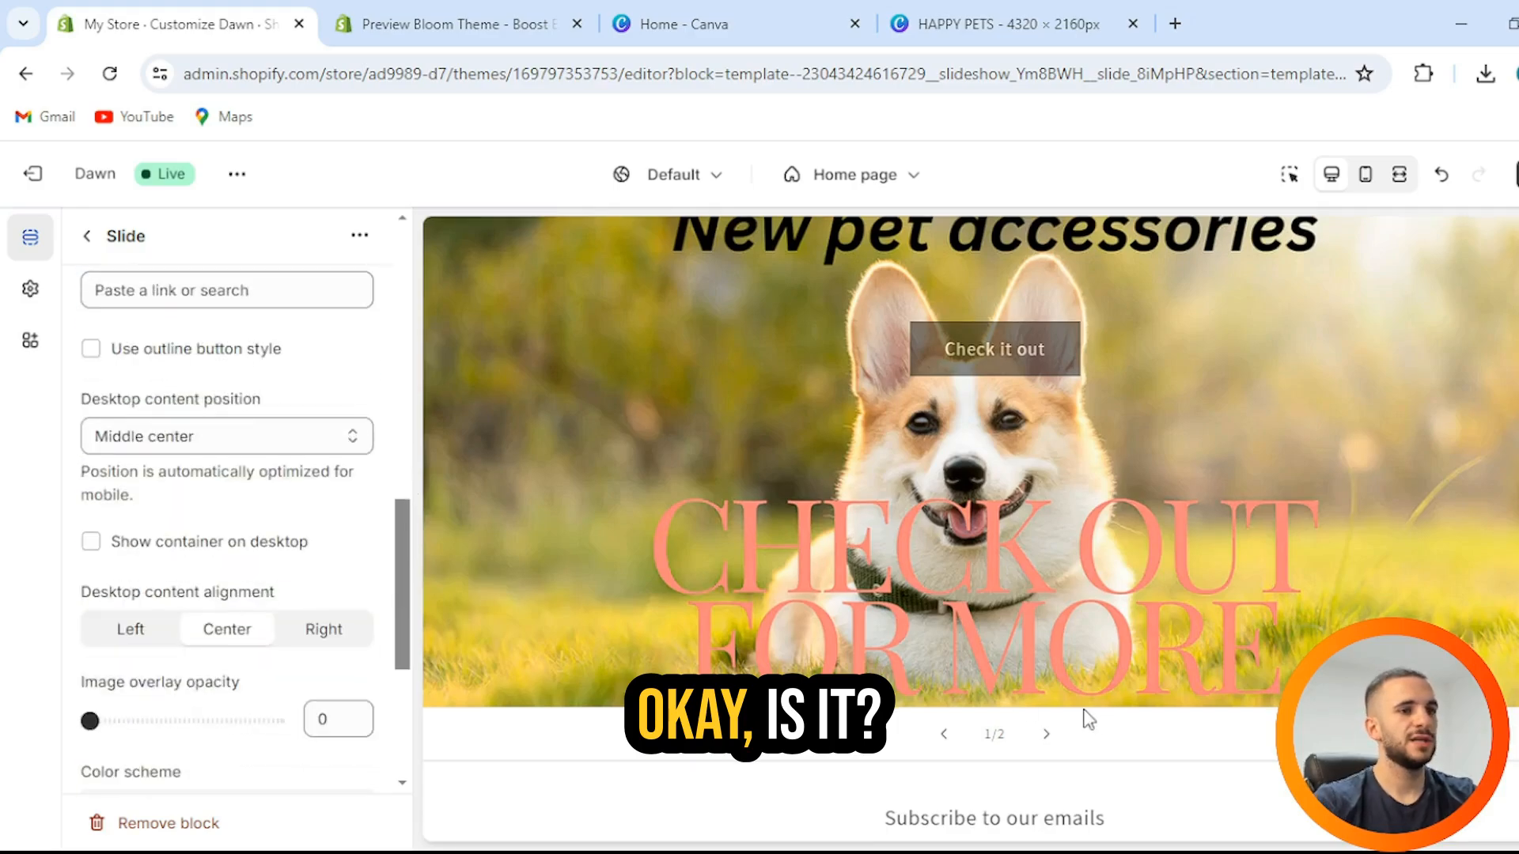
- Bring up the second slide in the preview and check its image and button label
{"action": "left_click", "coordinate": [1063, 742]}
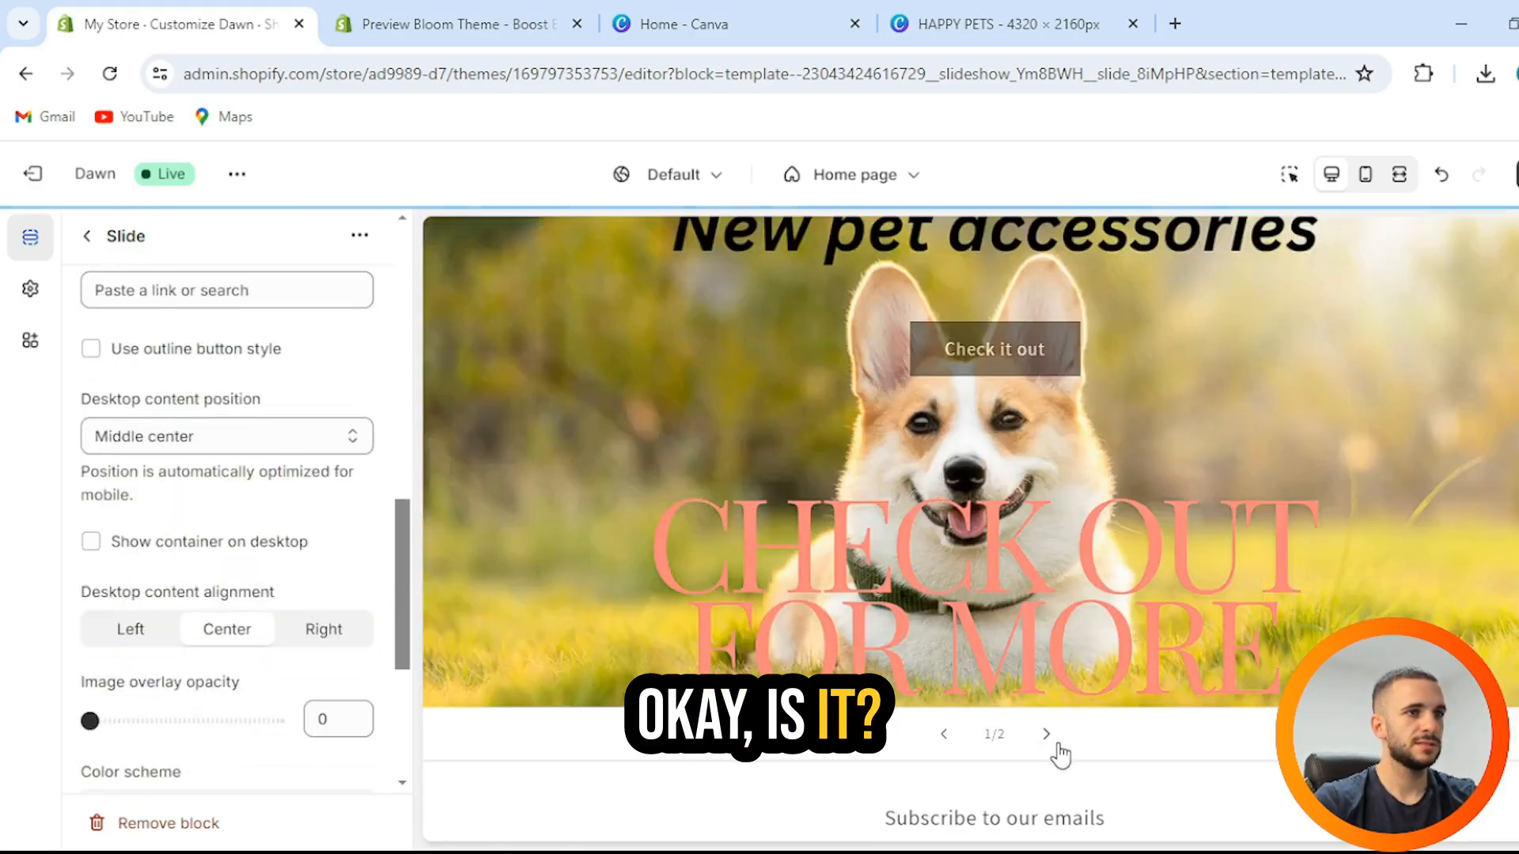
{"action": "left_click", "coordinate": [1054, 744]}
{"action": "scroll", "coordinate": [1031, 581], "scroll_direction": "up", "scroll_amount": 2}
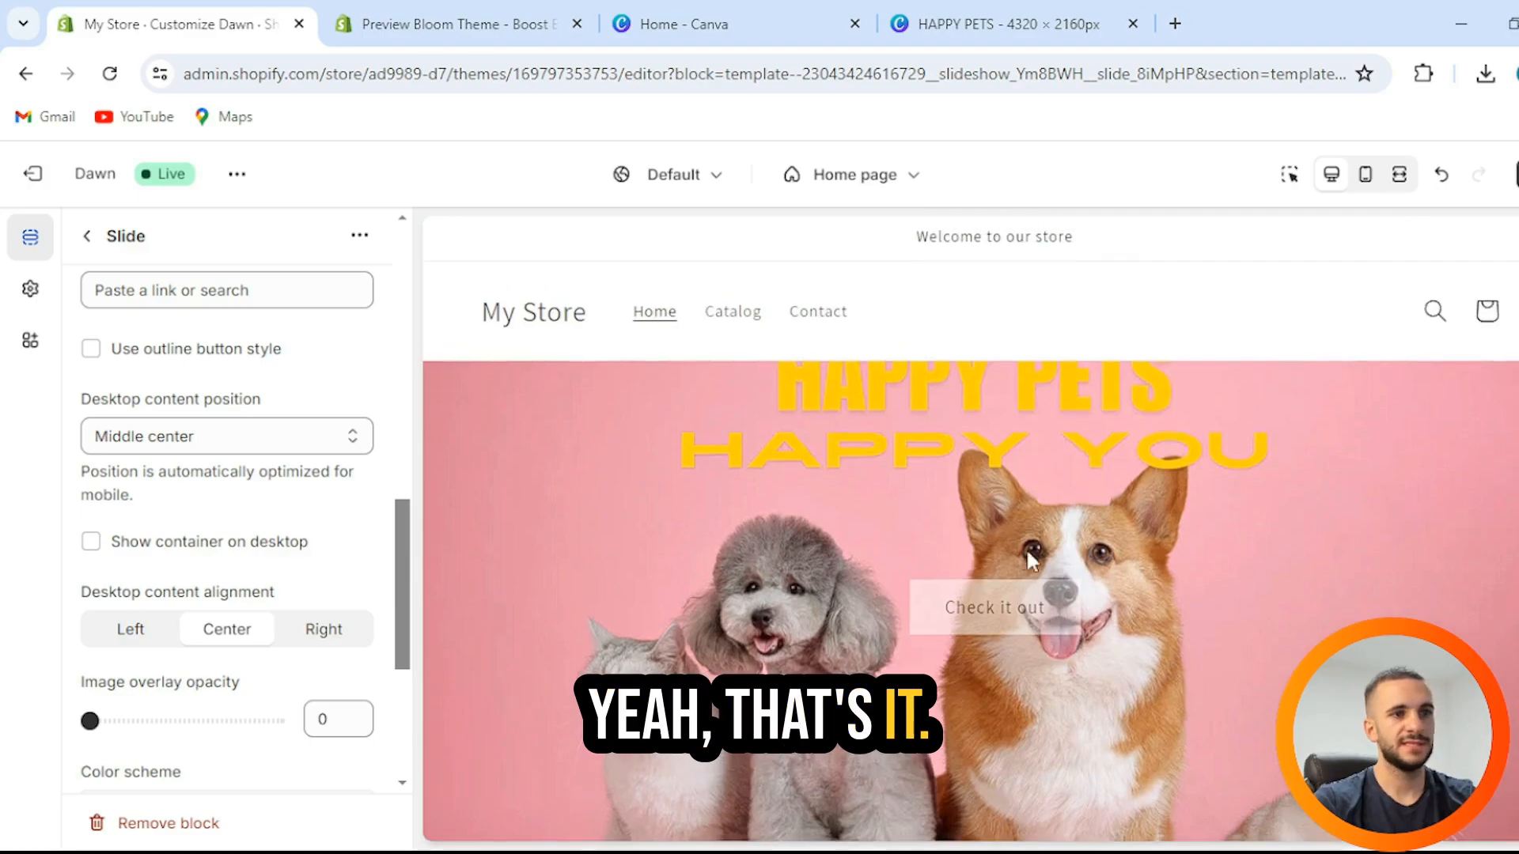
{"action": "scroll", "coordinate": [1164, 499], "scroll_direction": "down", "scroll_amount": 1}
{"action": "scroll", "coordinate": [1133, 503], "scroll_direction": "up", "scroll_amount": 1}
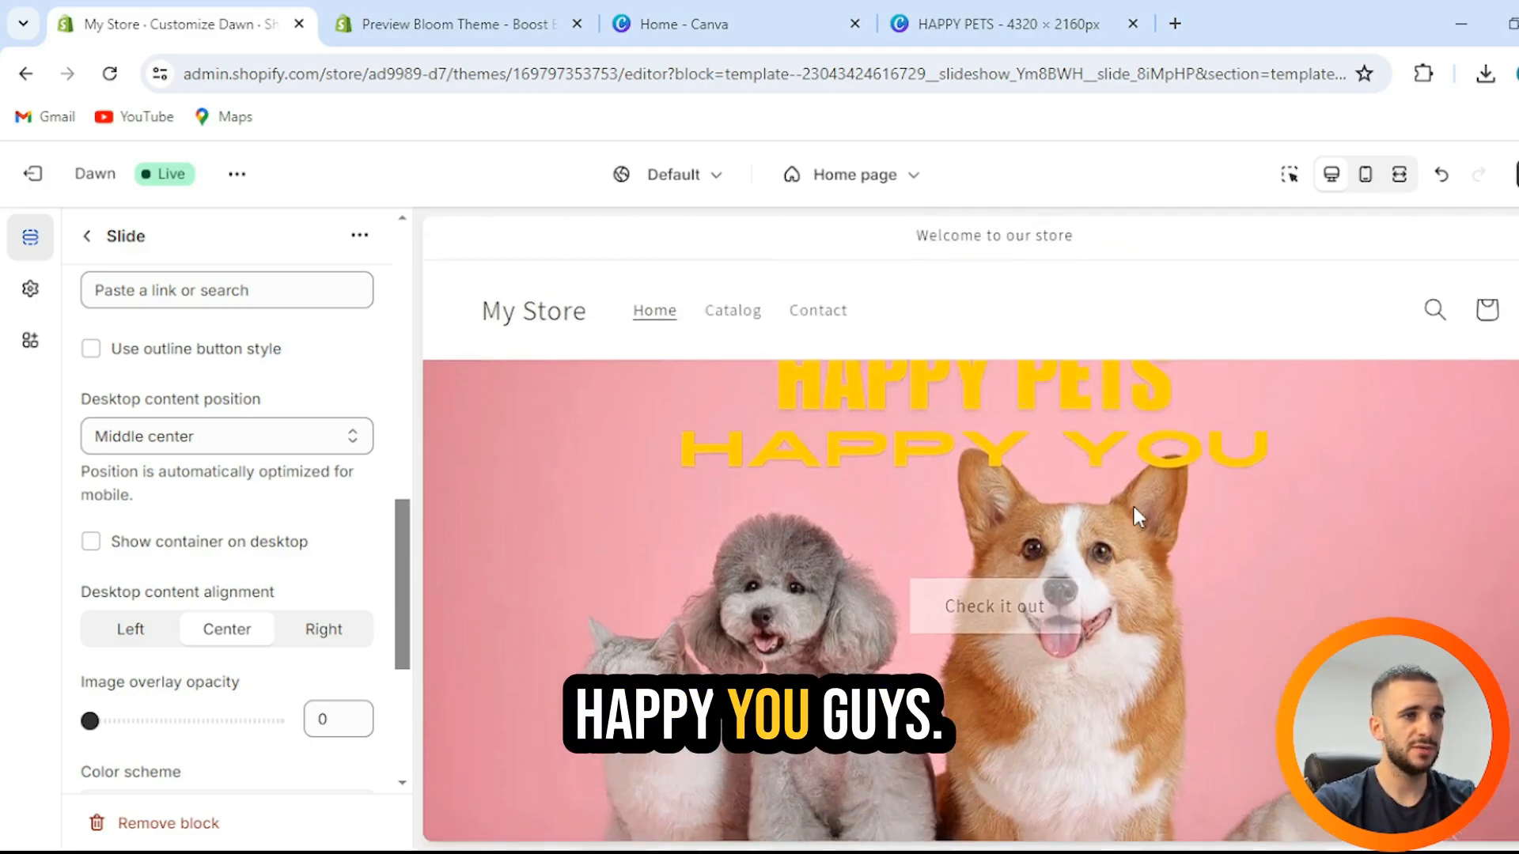
{"action": "scroll", "coordinate": [1132, 504], "scroll_direction": "down", "scroll_amount": 3}
{"action": "scroll", "coordinate": [1137, 516], "scroll_direction": "up", "scroll_amount": 3}
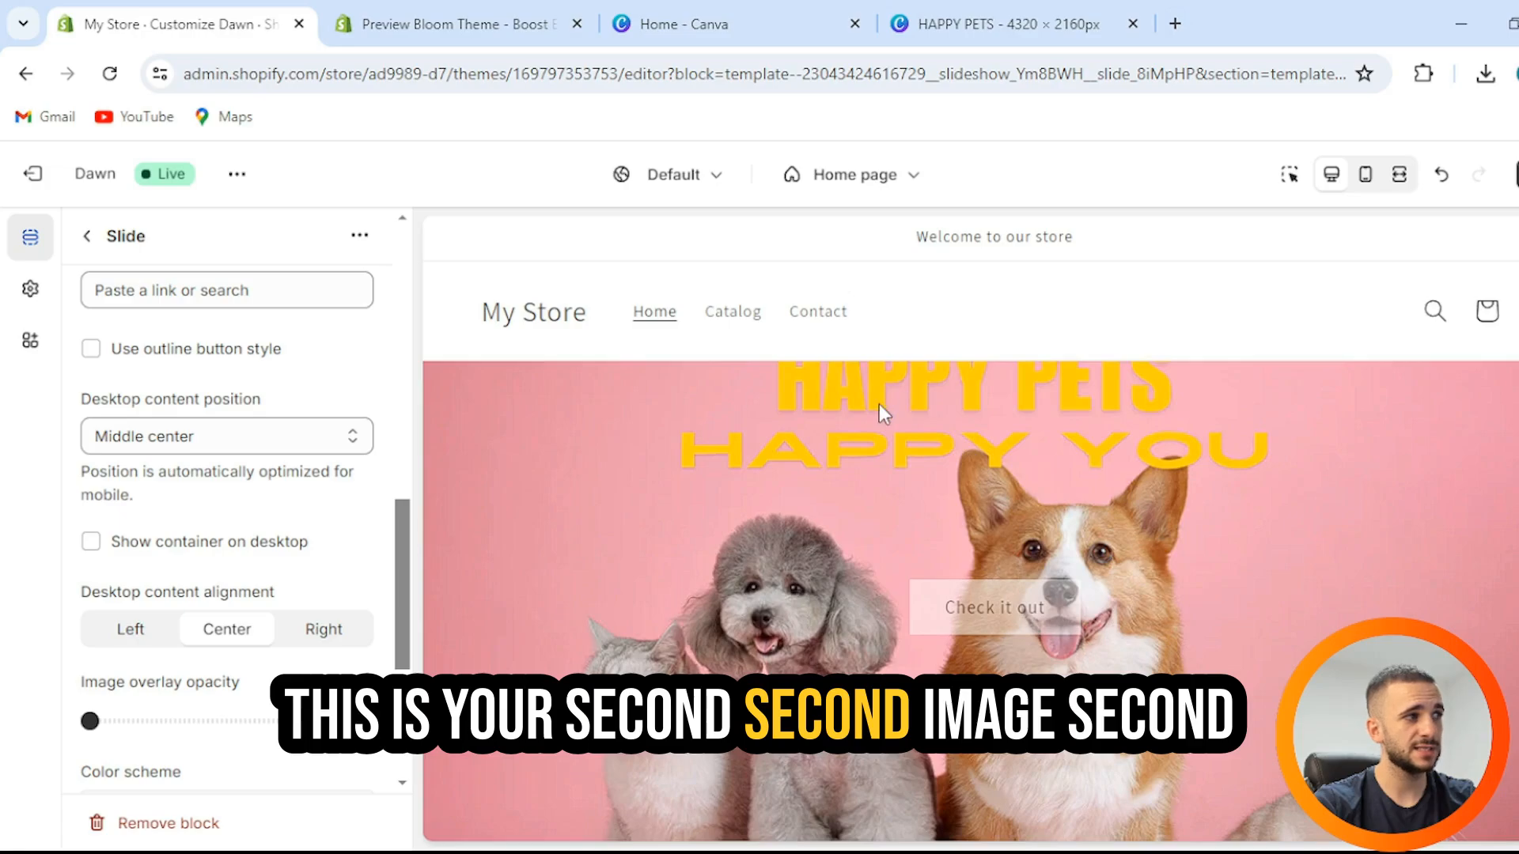
- Open the home page's Header section settings and set the desktop logo position to Top left
{"action": "left_click", "coordinate": [87, 236]}
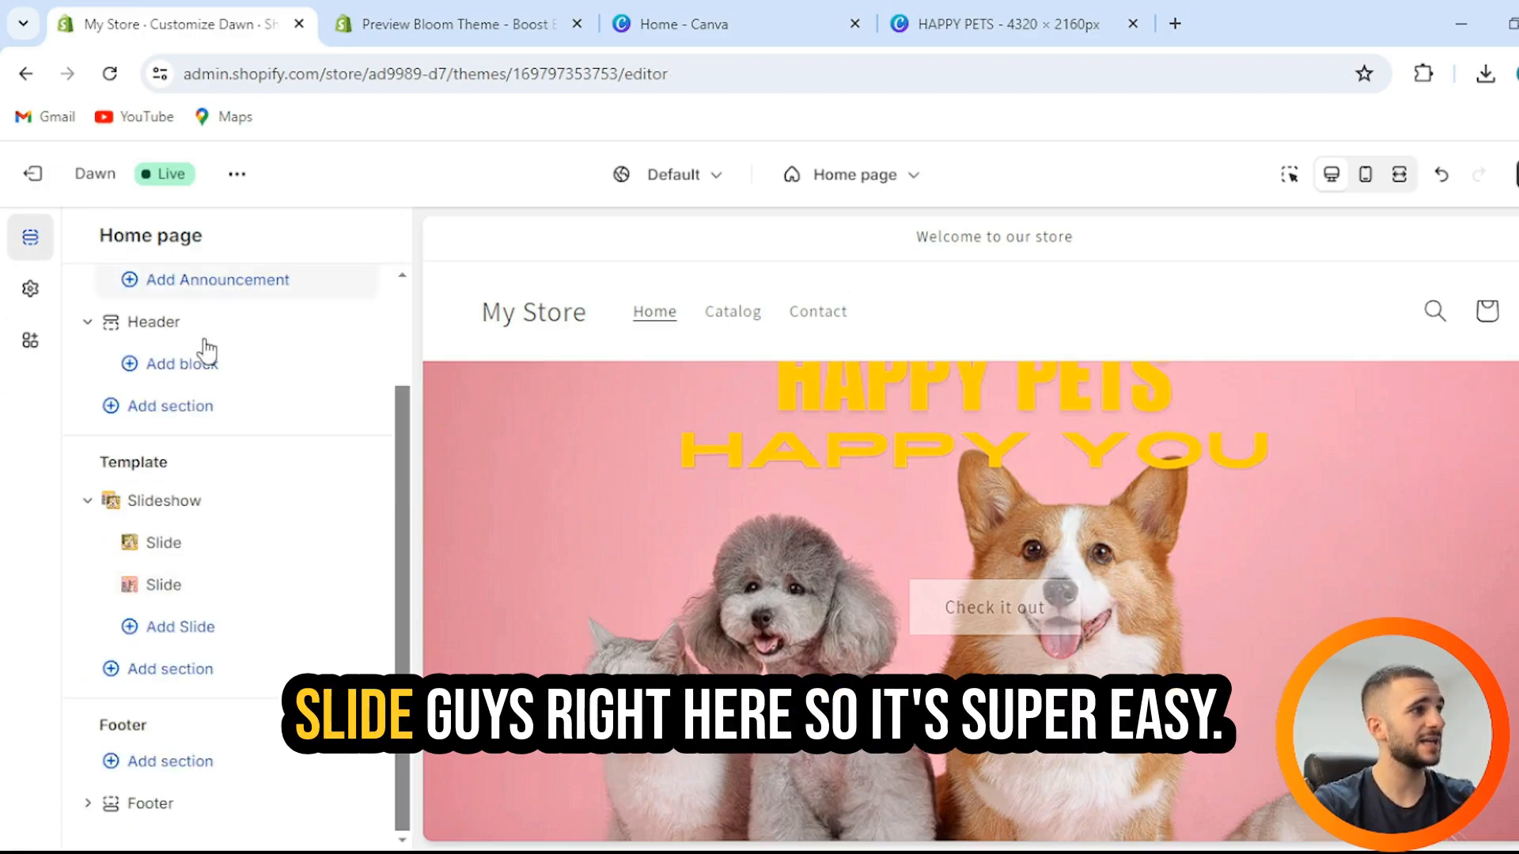
{"action": "scroll", "coordinate": [261, 437], "scroll_direction": "up", "scroll_amount": 2}
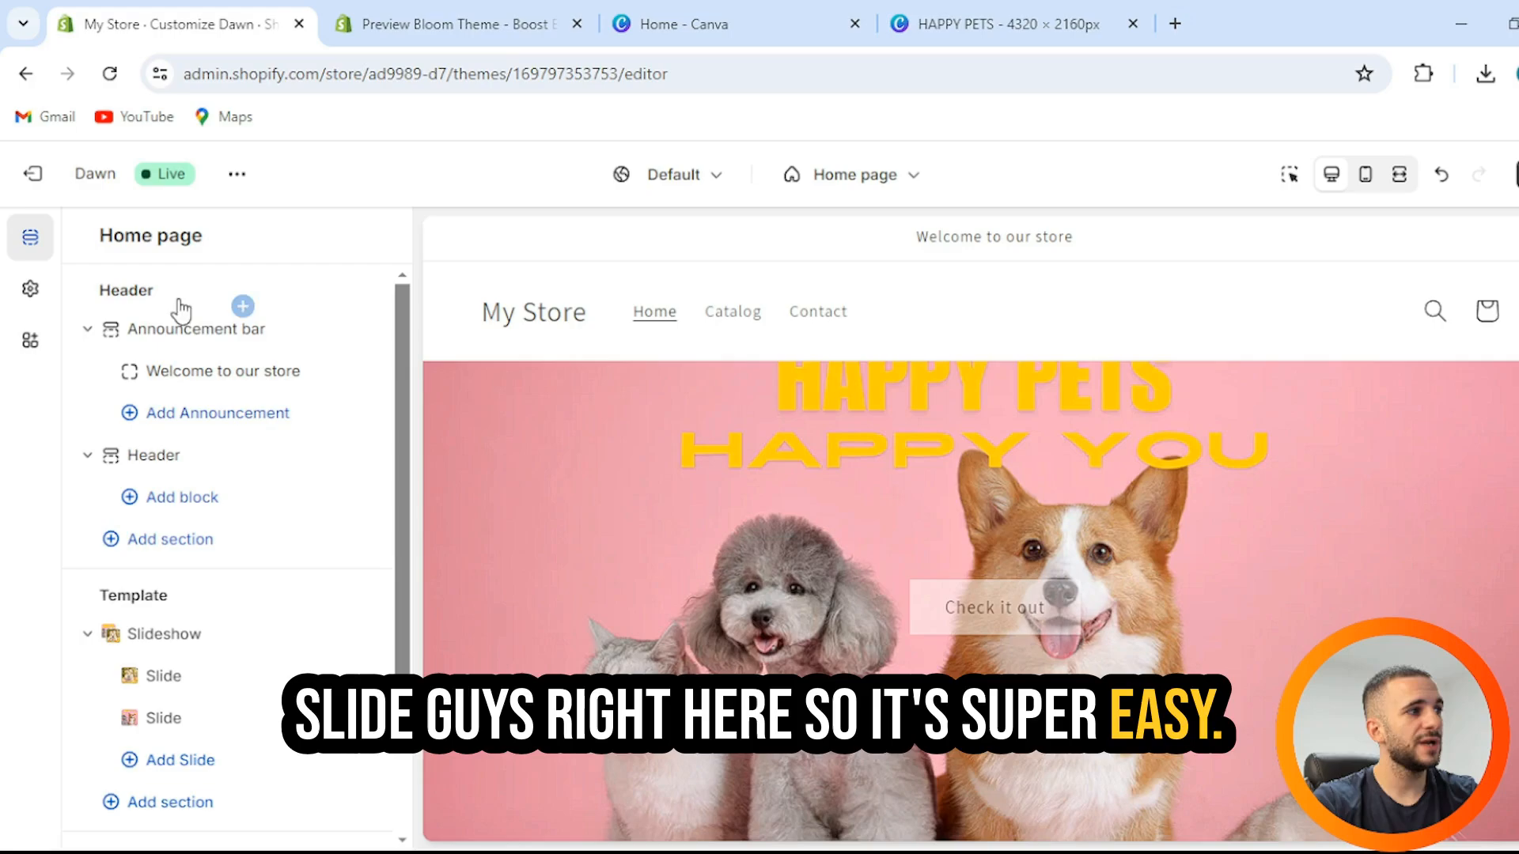
{"action": "left_click", "coordinate": [211, 457]}
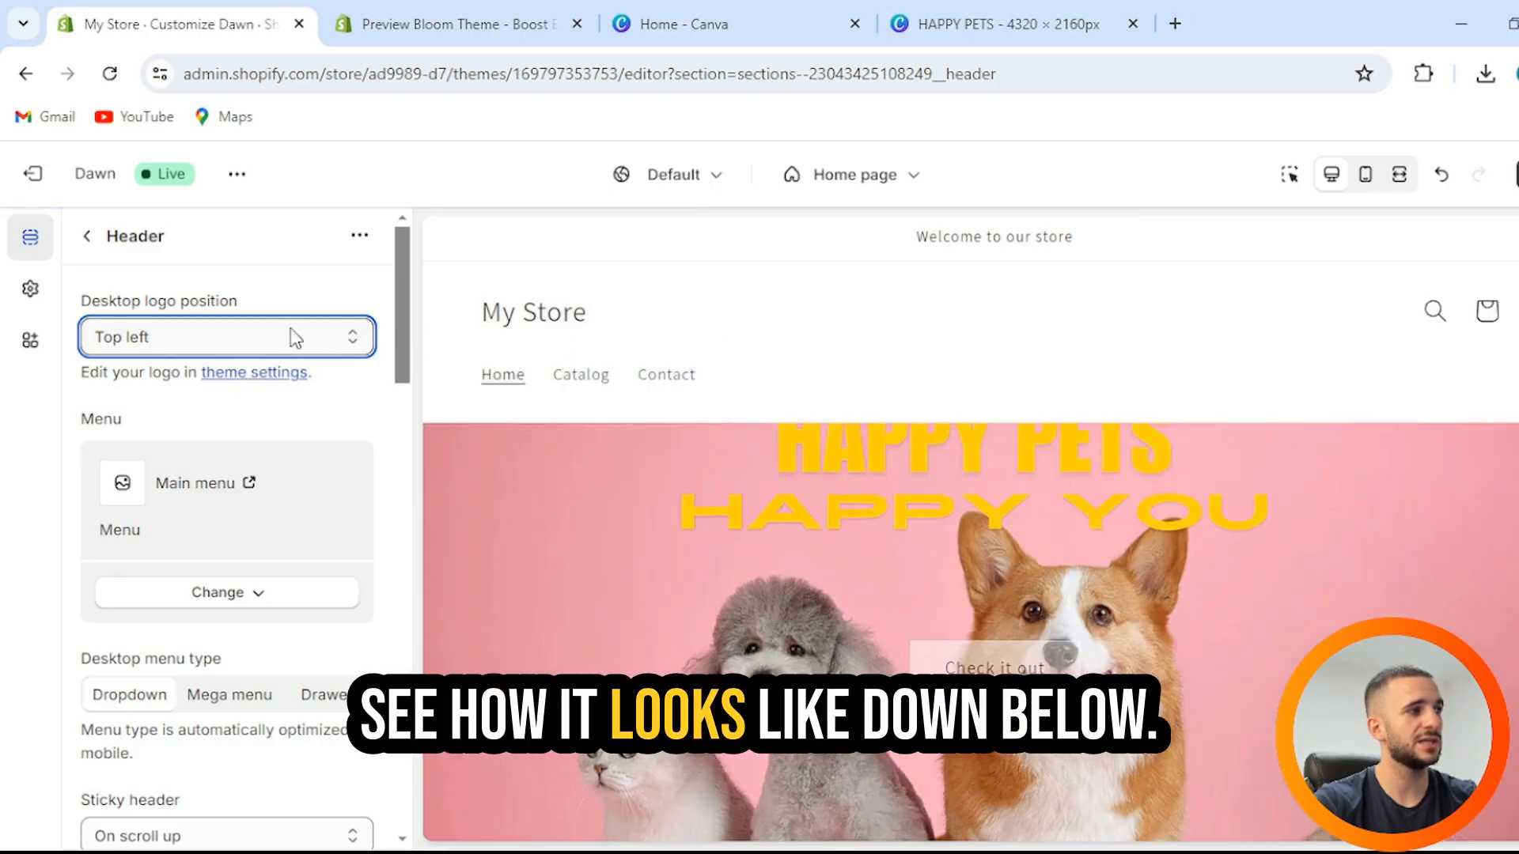
- Try the Mega menu type for the header's desktop menu and set it to Drawer
{"action": "scroll", "coordinate": [301, 396], "scroll_direction": "down", "scroll_amount": 3}
{"action": "left_click", "coordinate": [289, 369]}
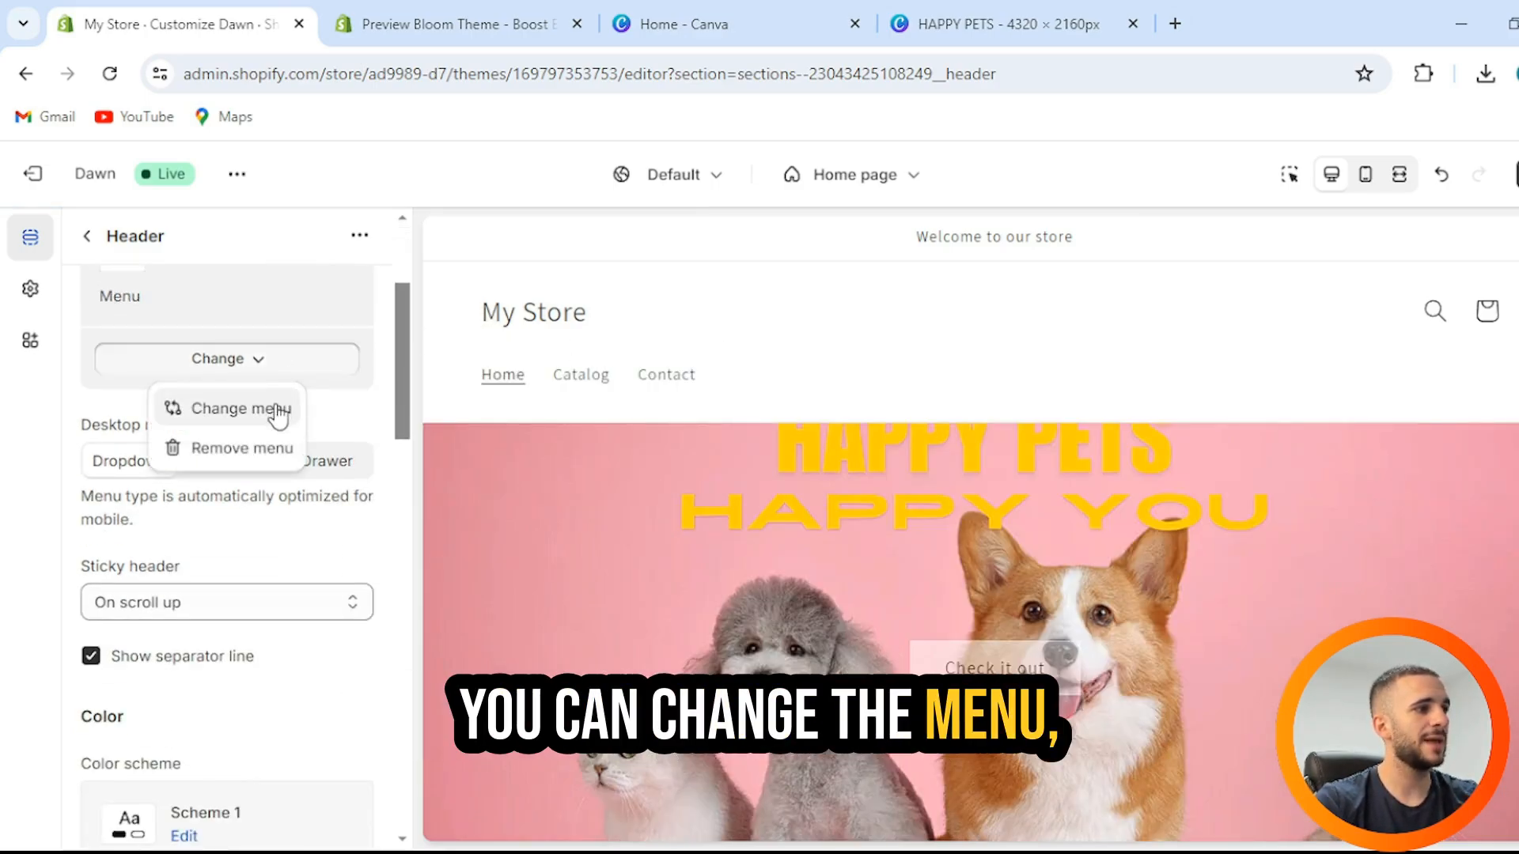
{"action": "left_click", "coordinate": [254, 503]}
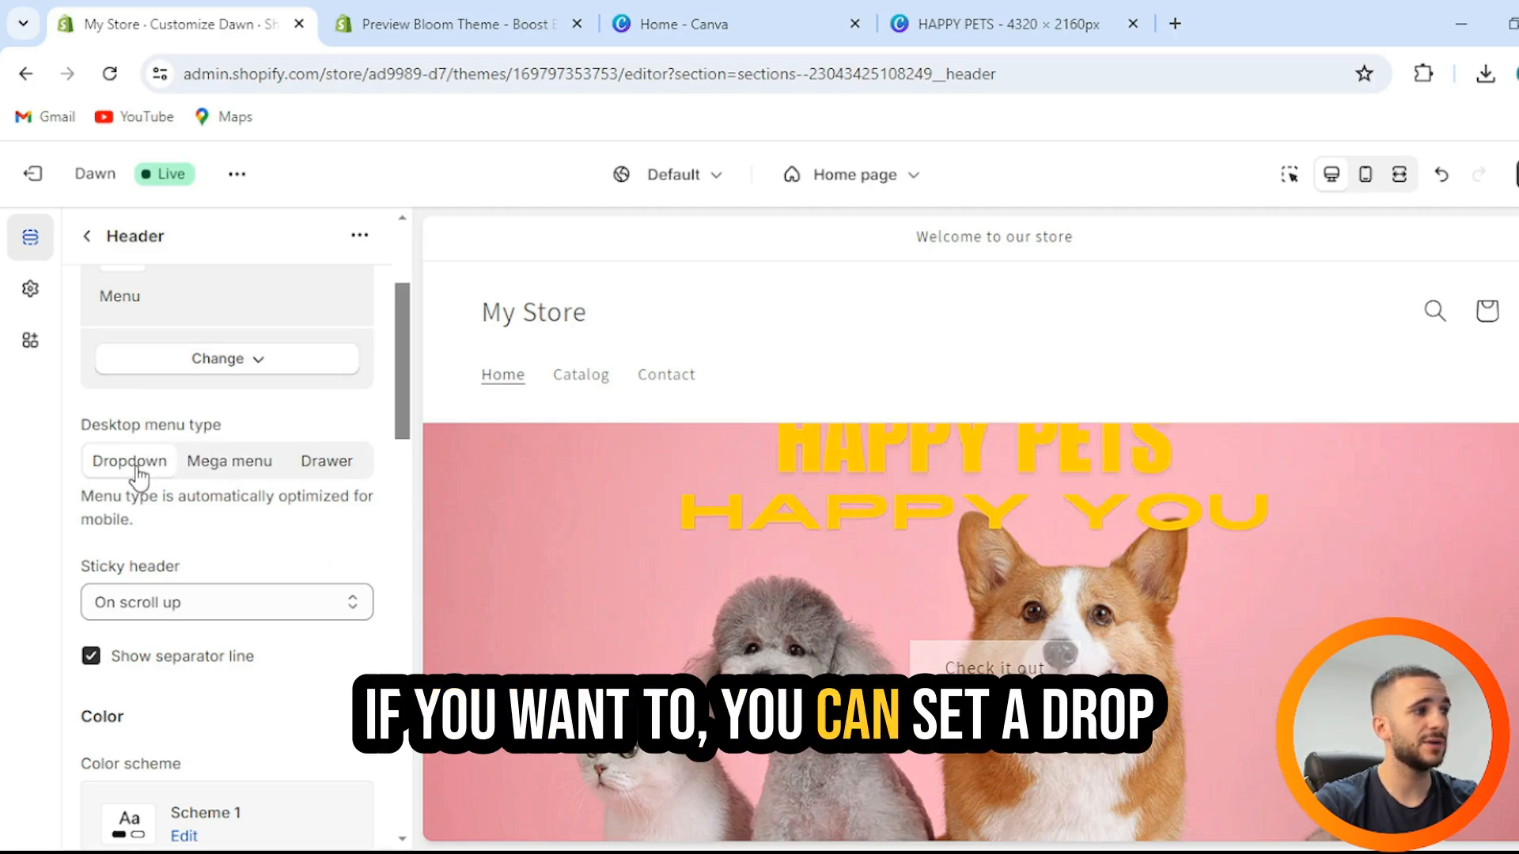
{"action": "left_click", "coordinate": [218, 466]}
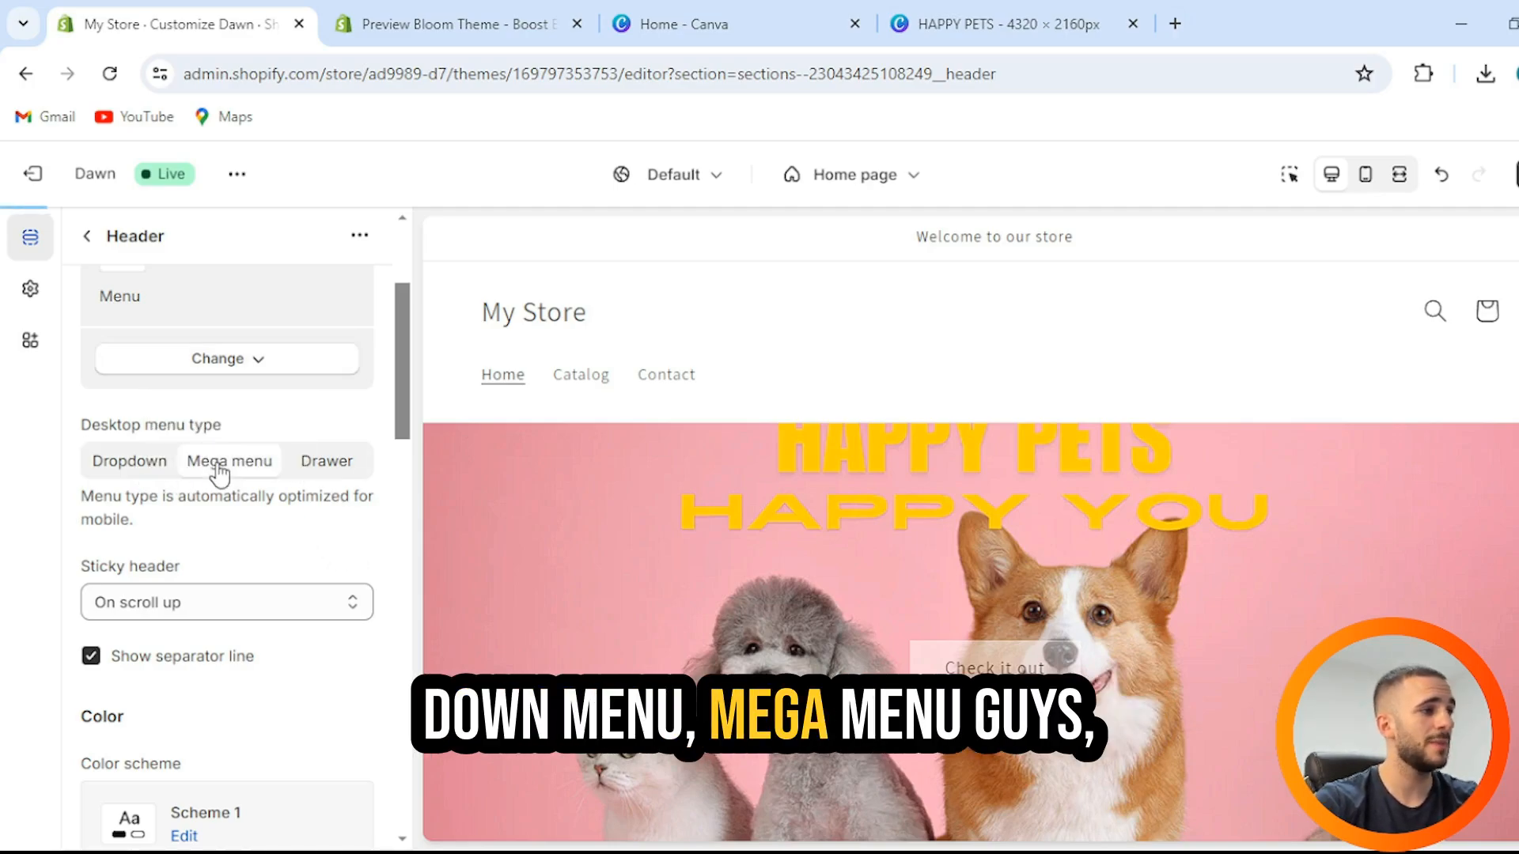
{"action": "left_click", "coordinate": [334, 471]}
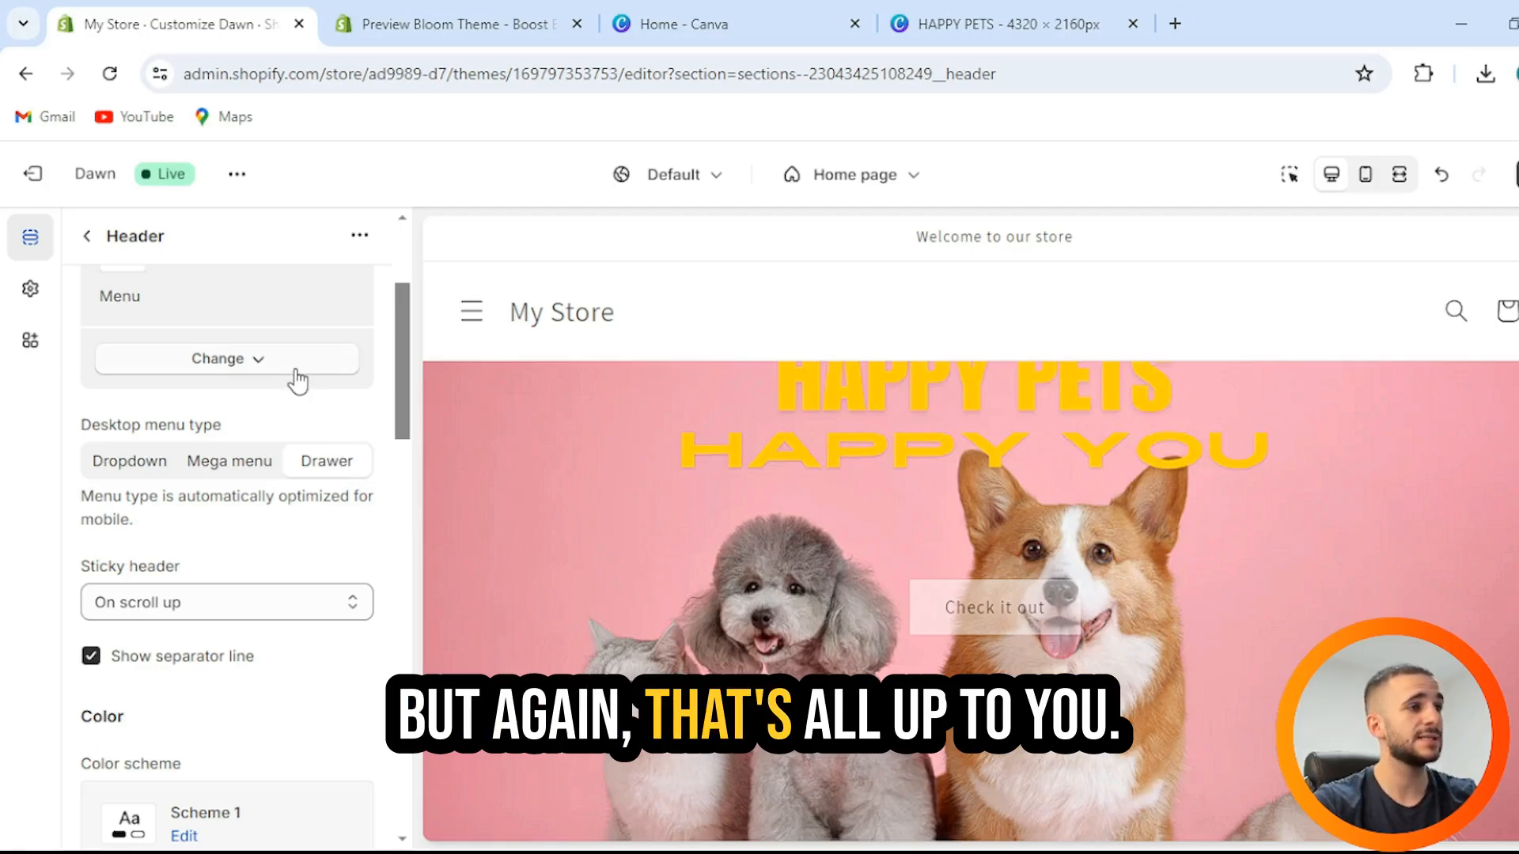
- Try Scheme 3 for the header's color scheme and set it to Scheme 2 instead
{"action": "scroll", "coordinate": [266, 436], "scroll_direction": "down", "scroll_amount": 7}
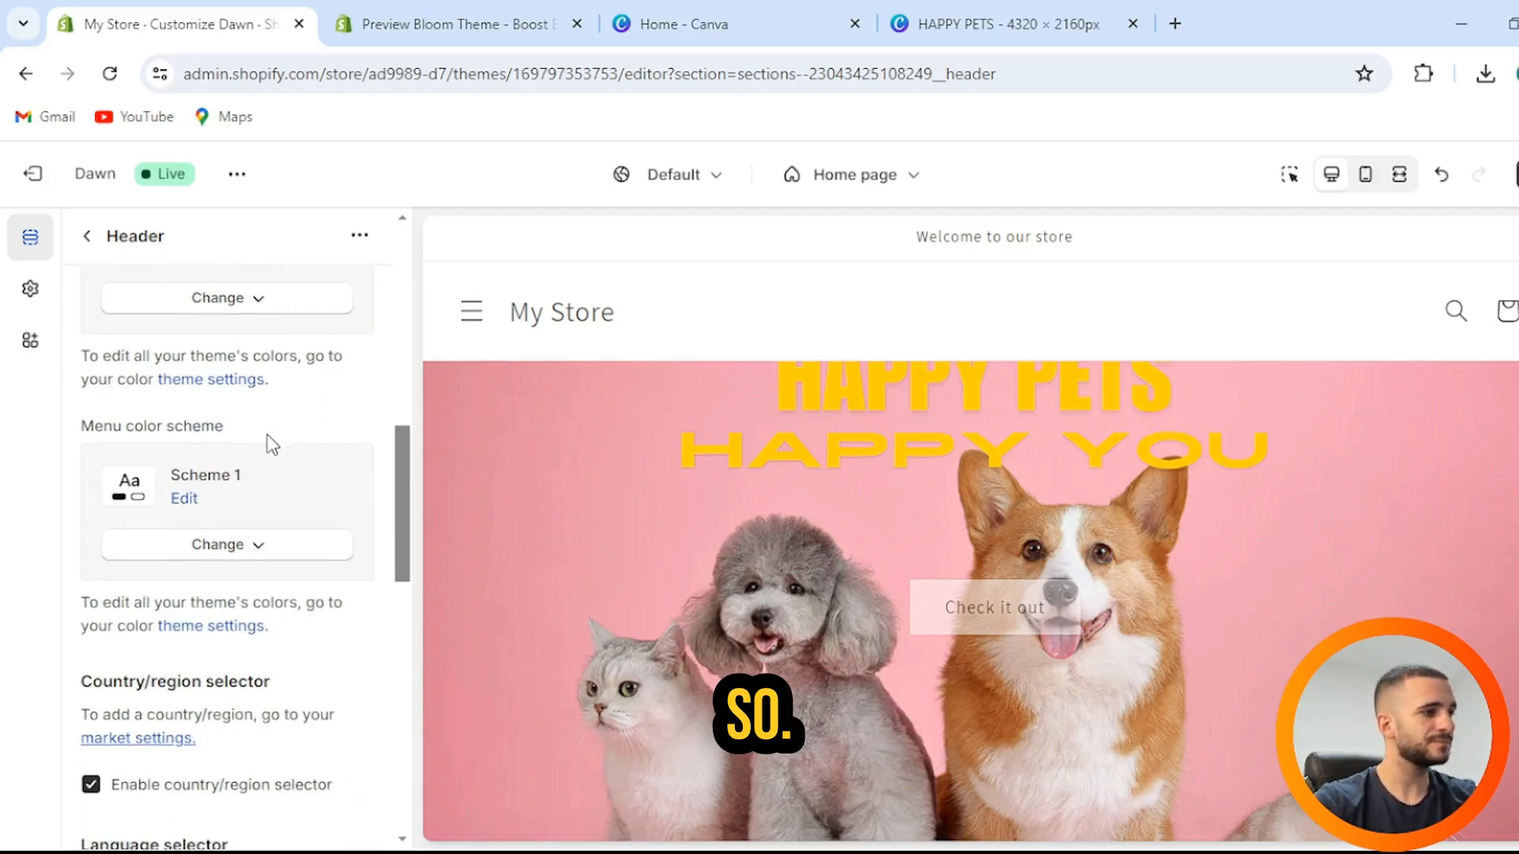
{"action": "scroll", "coordinate": [266, 442], "scroll_direction": "up", "scroll_amount": 3}
{"action": "left_click", "coordinate": [281, 546]}
{"action": "left_click", "coordinate": [241, 360]}
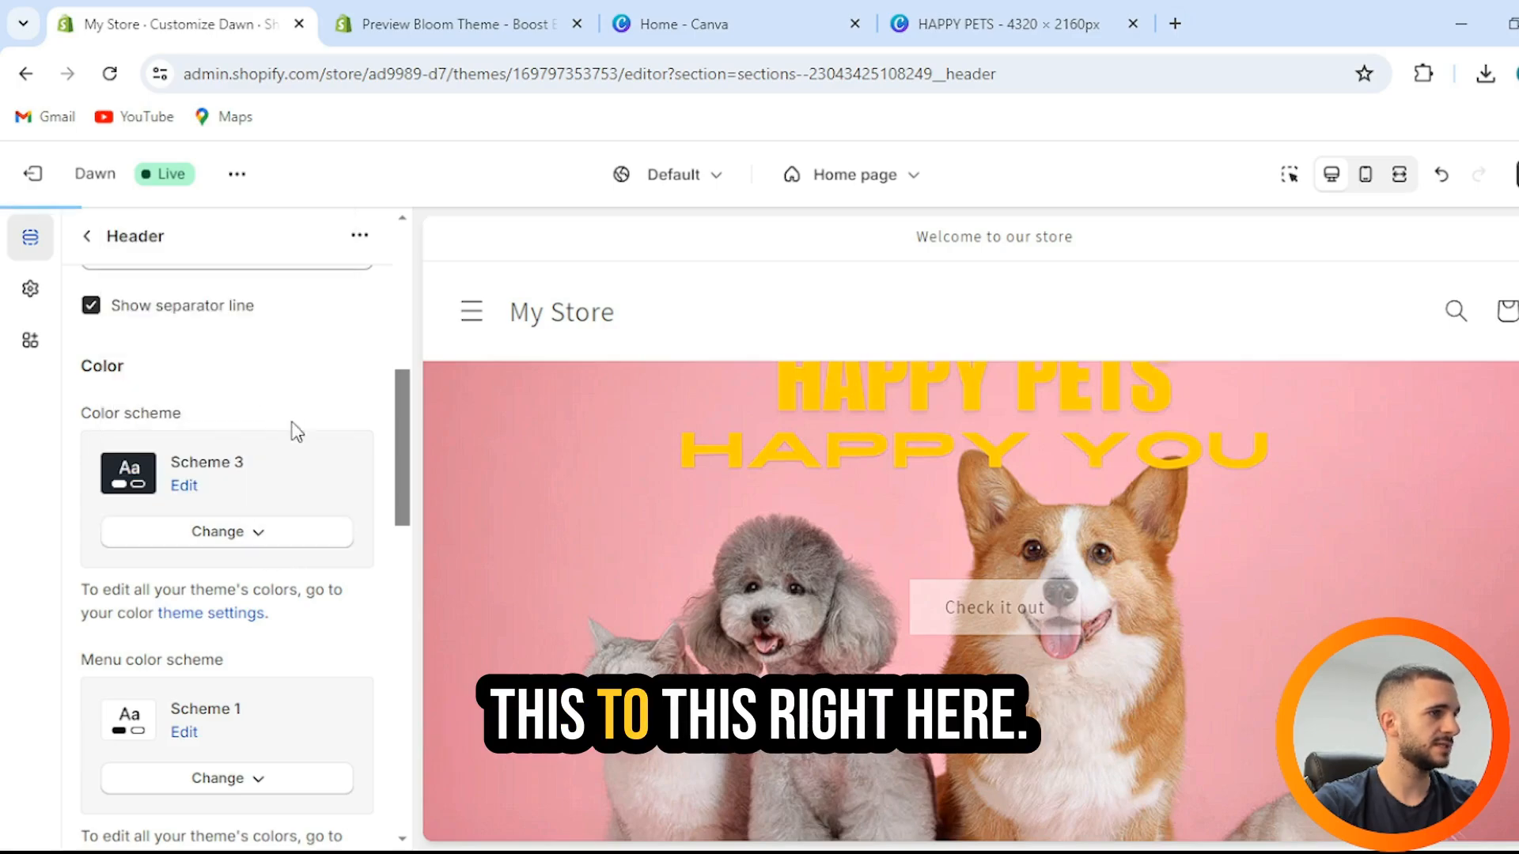
{"action": "left_click", "coordinate": [245, 540]}
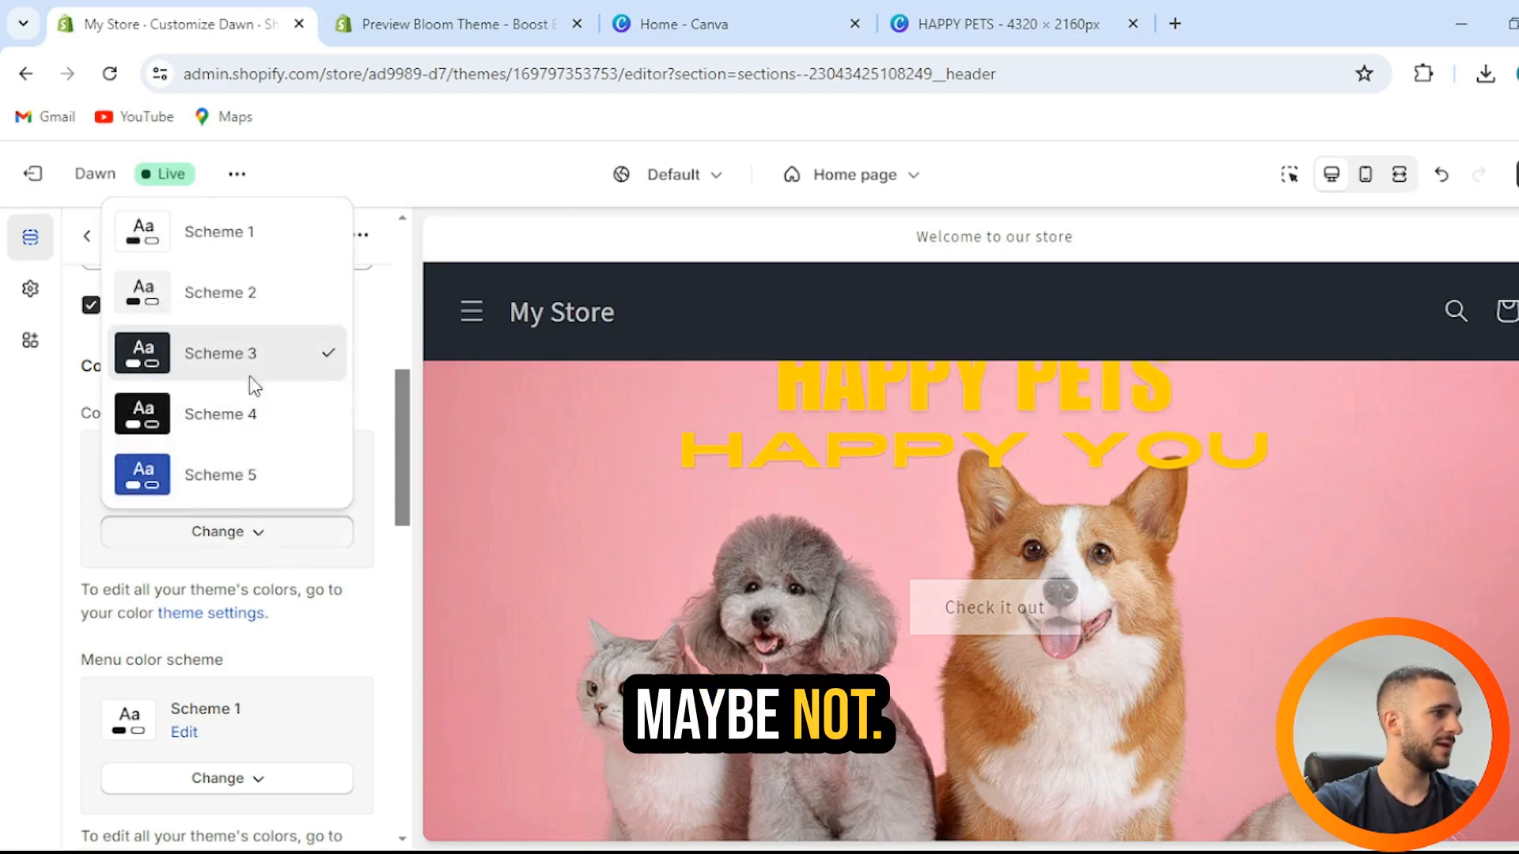
{"action": "left_click", "coordinate": [237, 291]}
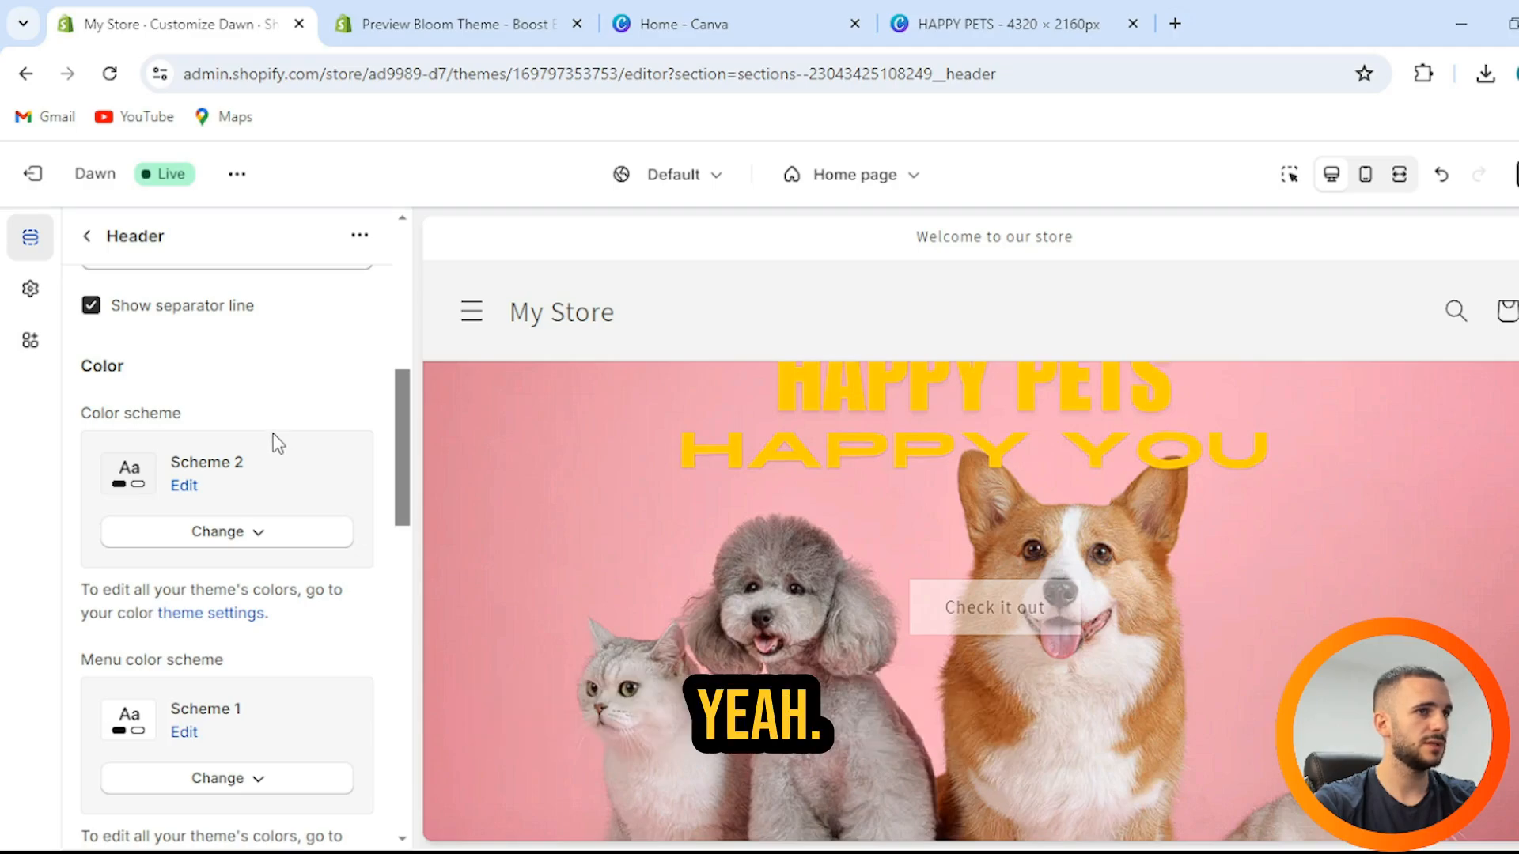
- Look through the header's menu, color, mobile layout, spacing and padding settings
{"action": "scroll", "coordinate": [276, 441], "scroll_direction": "down", "scroll_amount": 3}
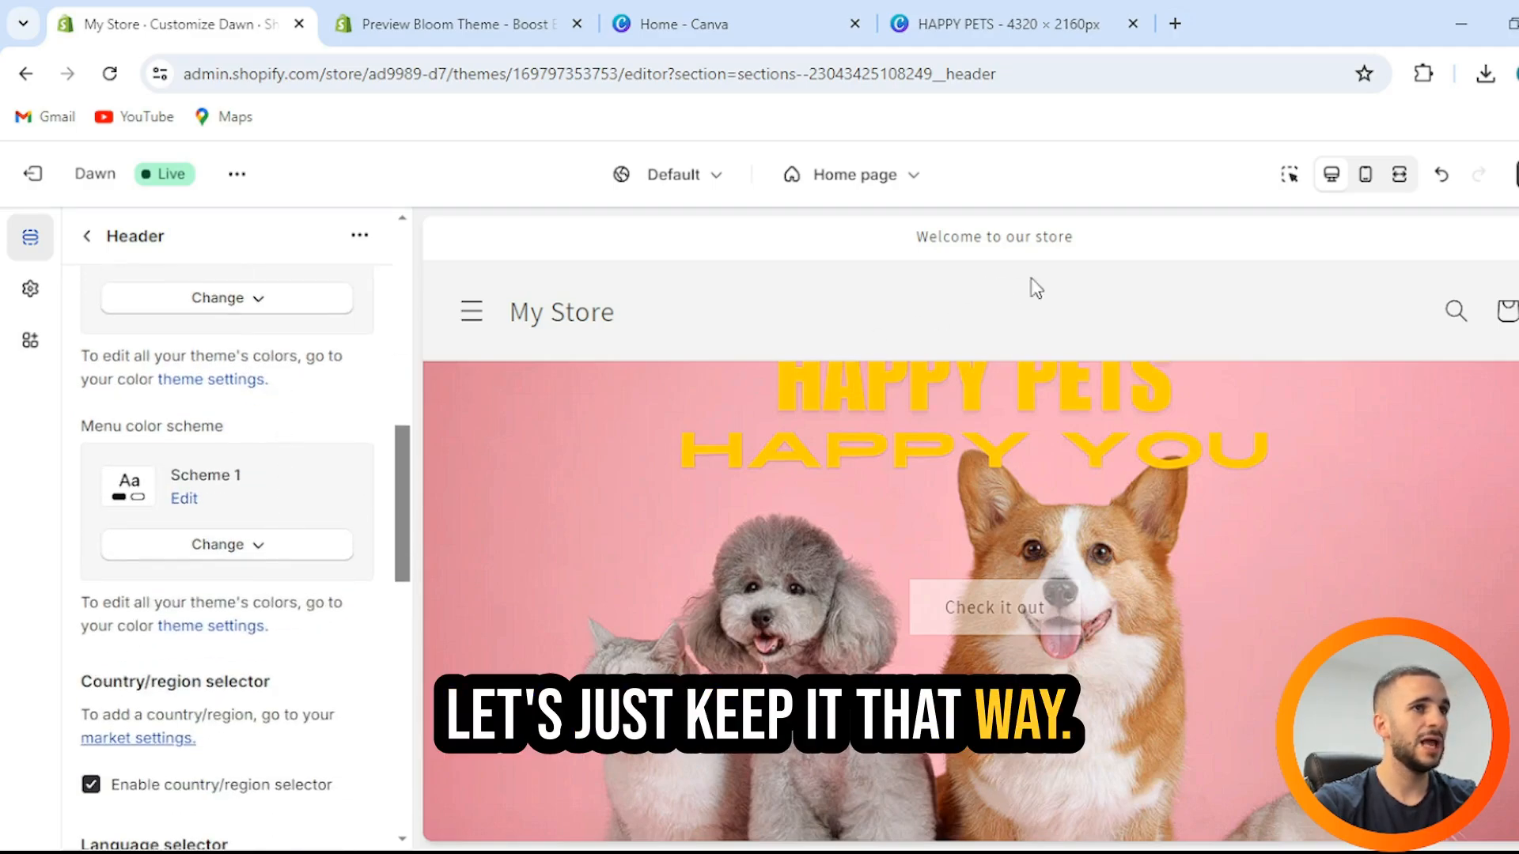
{"action": "scroll", "coordinate": [203, 396], "scroll_direction": "up", "scroll_amount": 5}
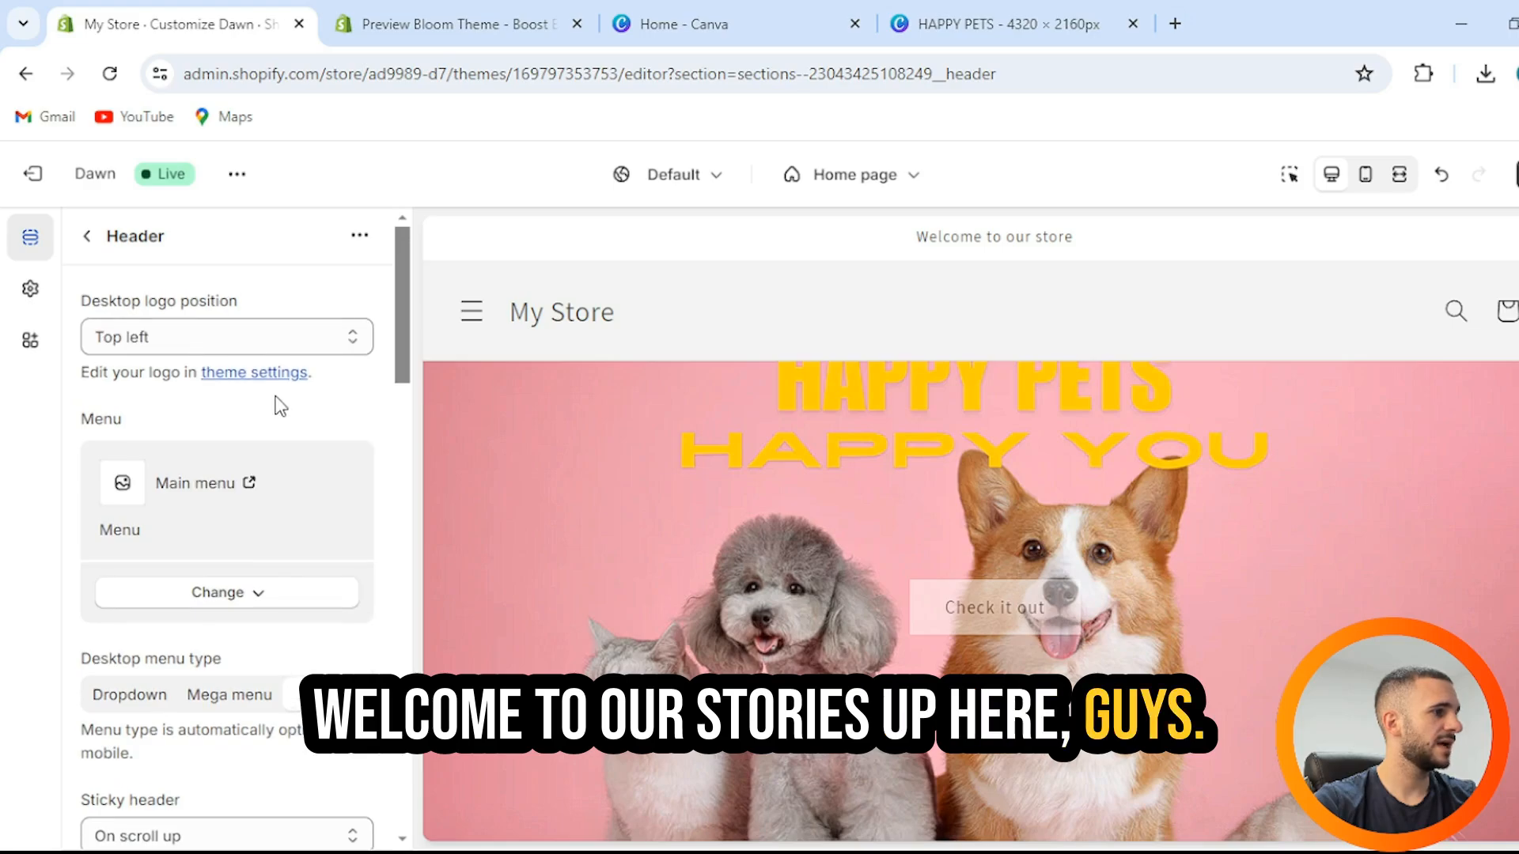
{"action": "scroll", "coordinate": [278, 405], "scroll_direction": "down", "scroll_amount": 15}
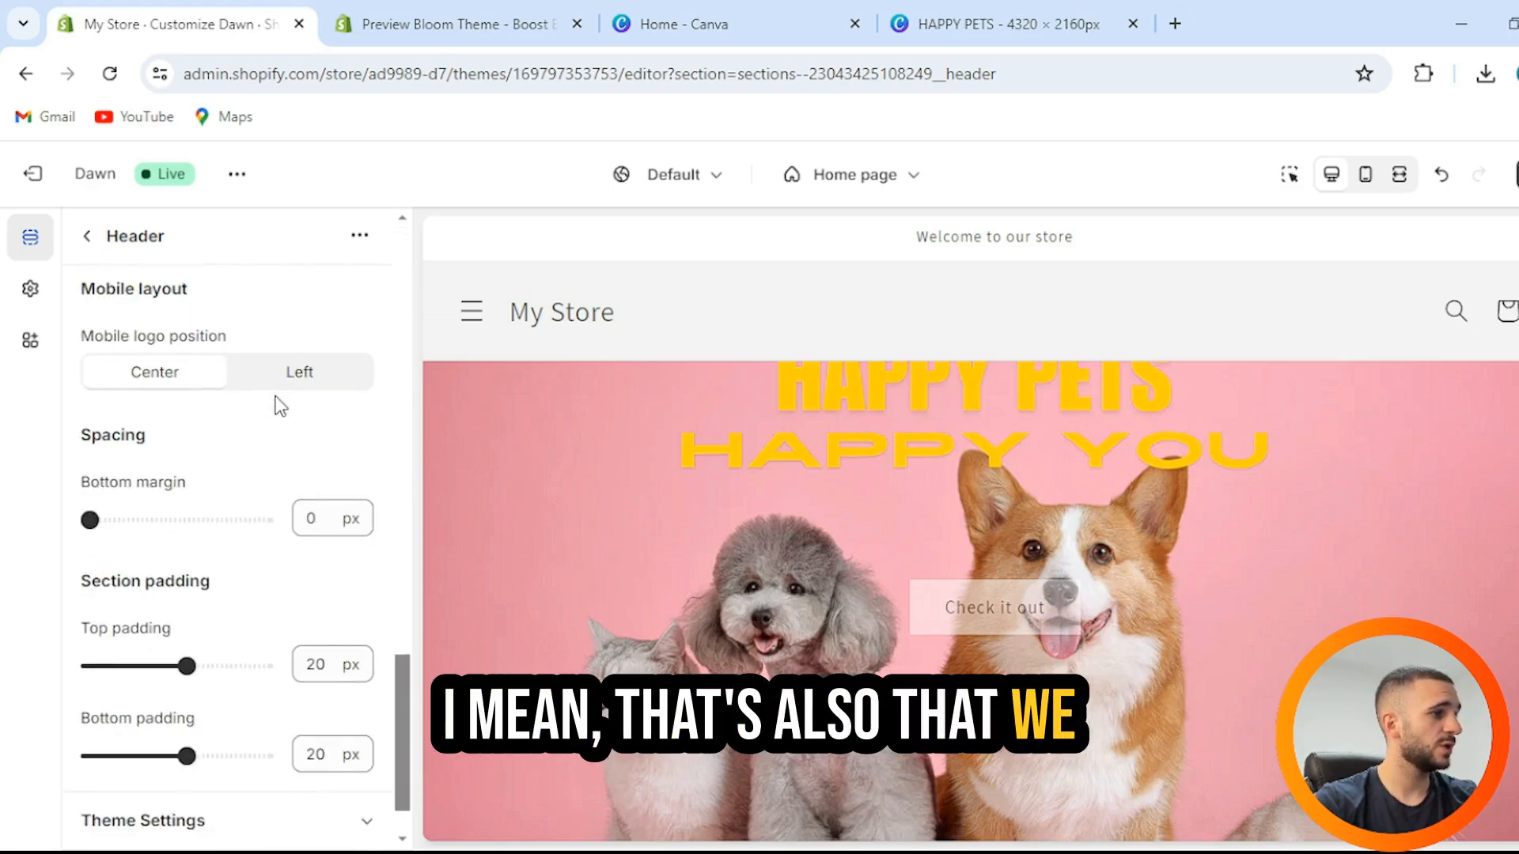
{"action": "scroll", "coordinate": [281, 407], "scroll_direction": "down", "scroll_amount": 1}
{"action": "left_click", "coordinate": [89, 237]}
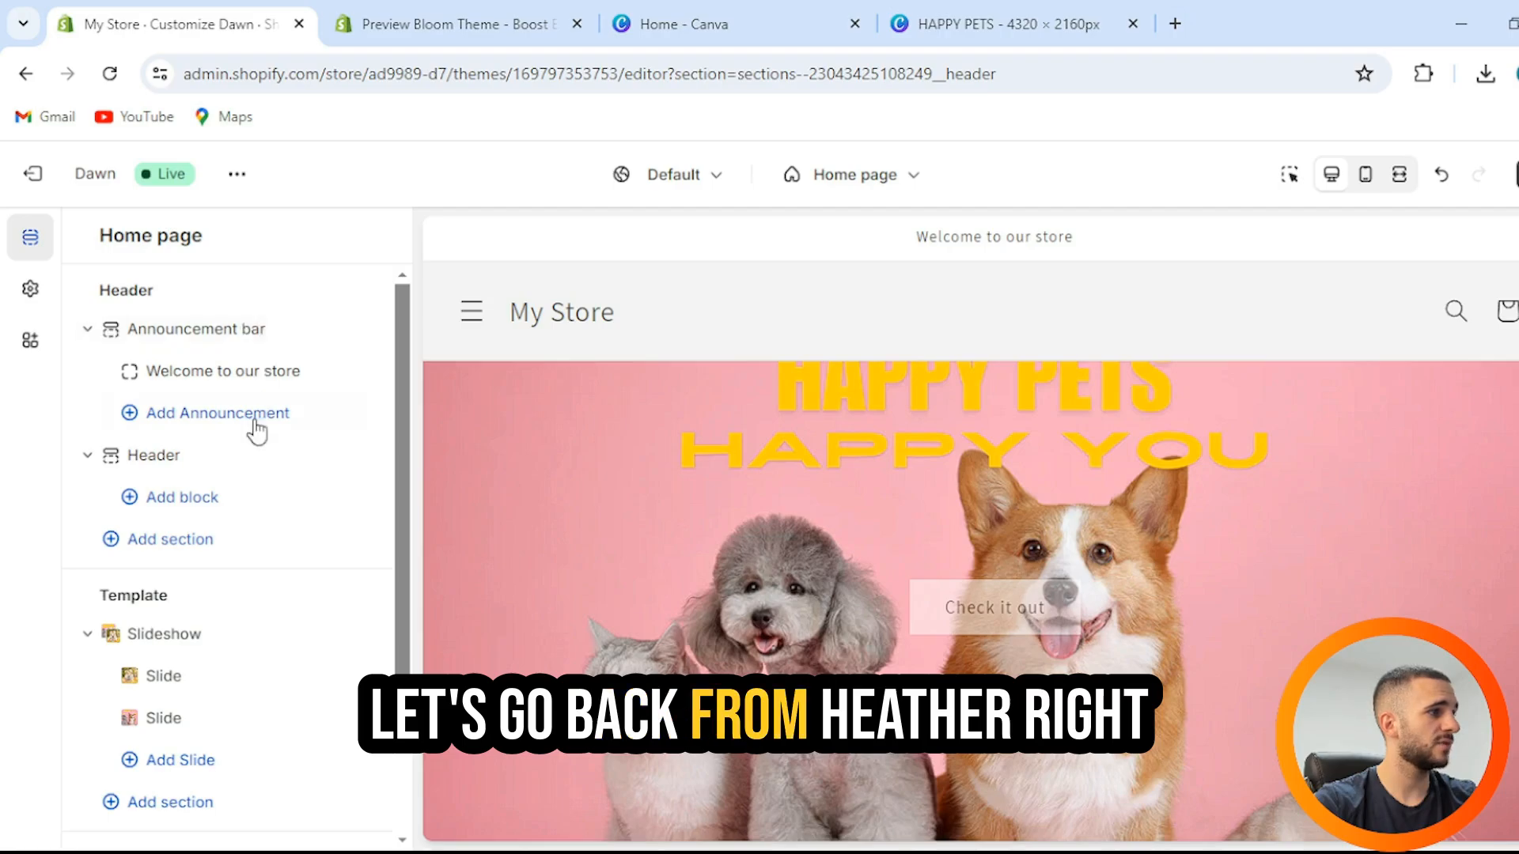
{"action": "left_click", "coordinate": [227, 457]}
{"action": "scroll", "coordinate": [277, 384], "scroll_direction": "down", "scroll_amount": 6}
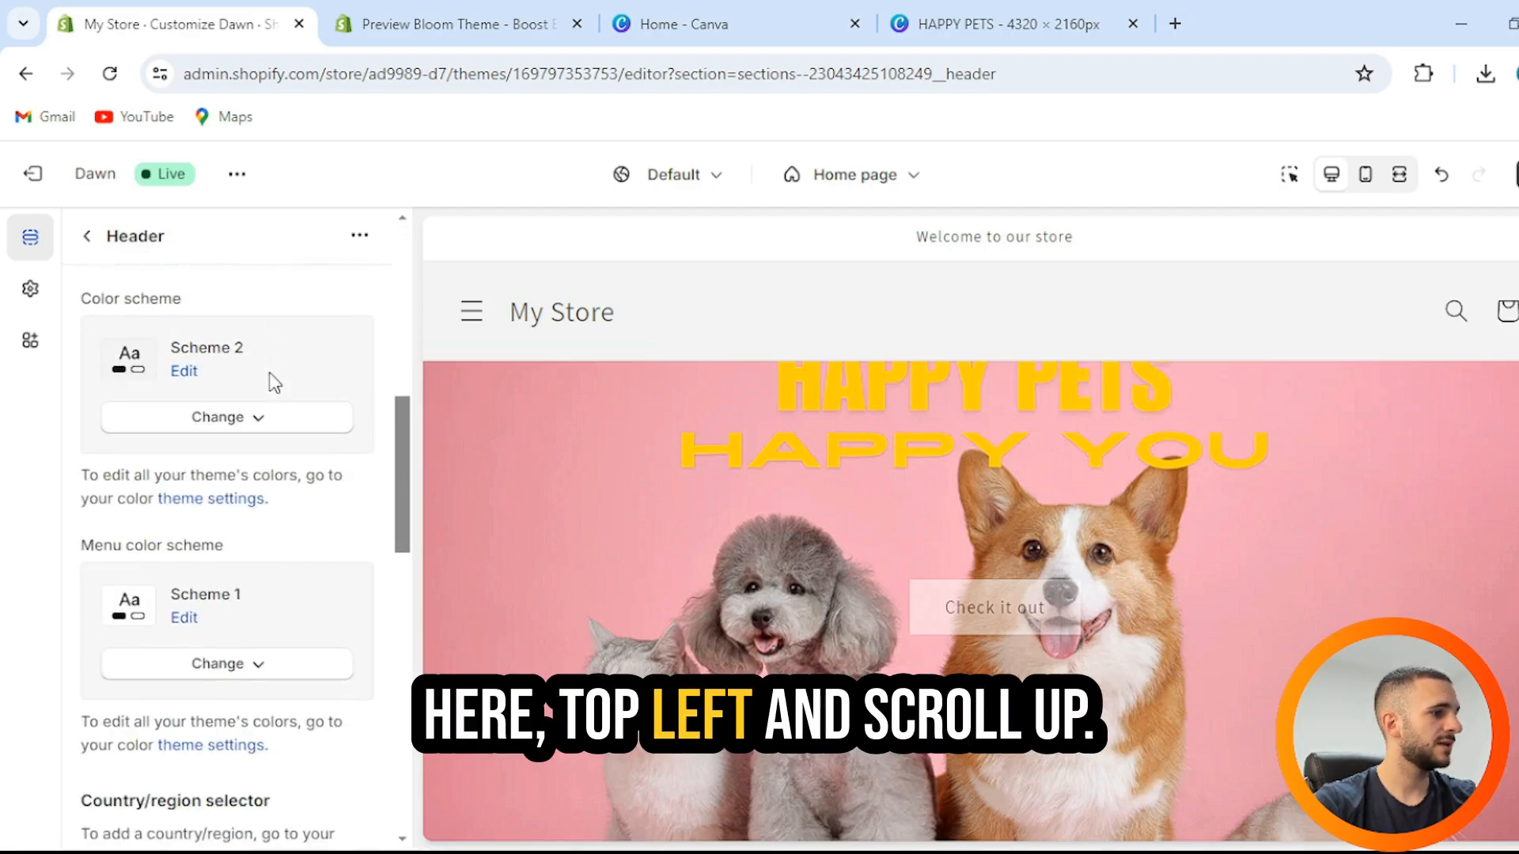
{"action": "scroll", "coordinate": [273, 388], "scroll_direction": "down", "scroll_amount": 5}
{"action": "scroll", "coordinate": [272, 388], "scroll_direction": "up", "scroll_amount": 5}
- Try Scheme 3 for the header's color scheme once more and return it to Scheme 2
{"action": "left_click", "coordinate": [258, 419]}
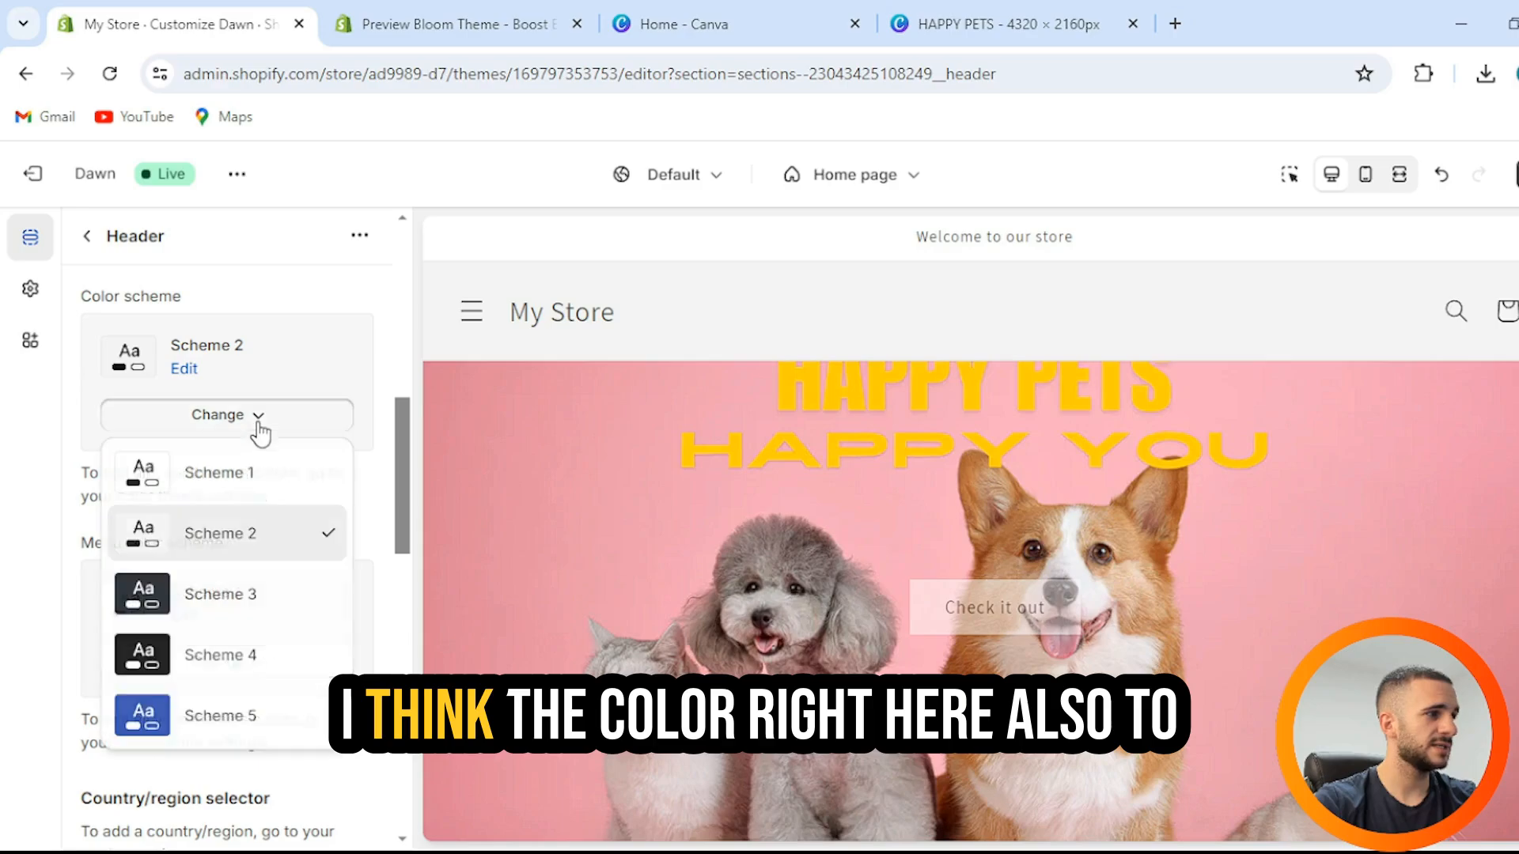
{"action": "left_click", "coordinate": [228, 594]}
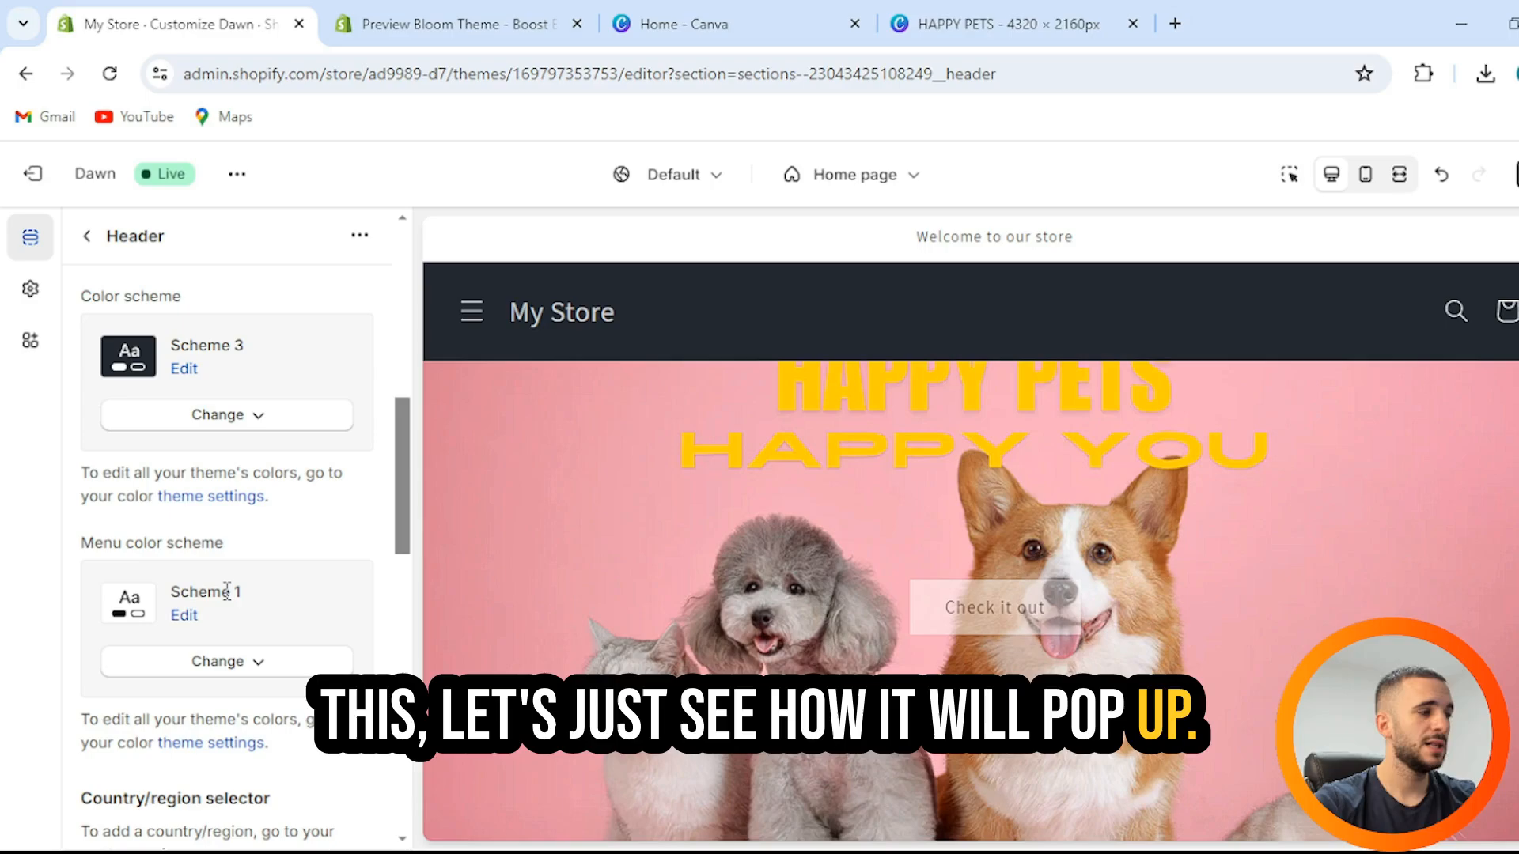
{"action": "left_click", "coordinate": [230, 414]}
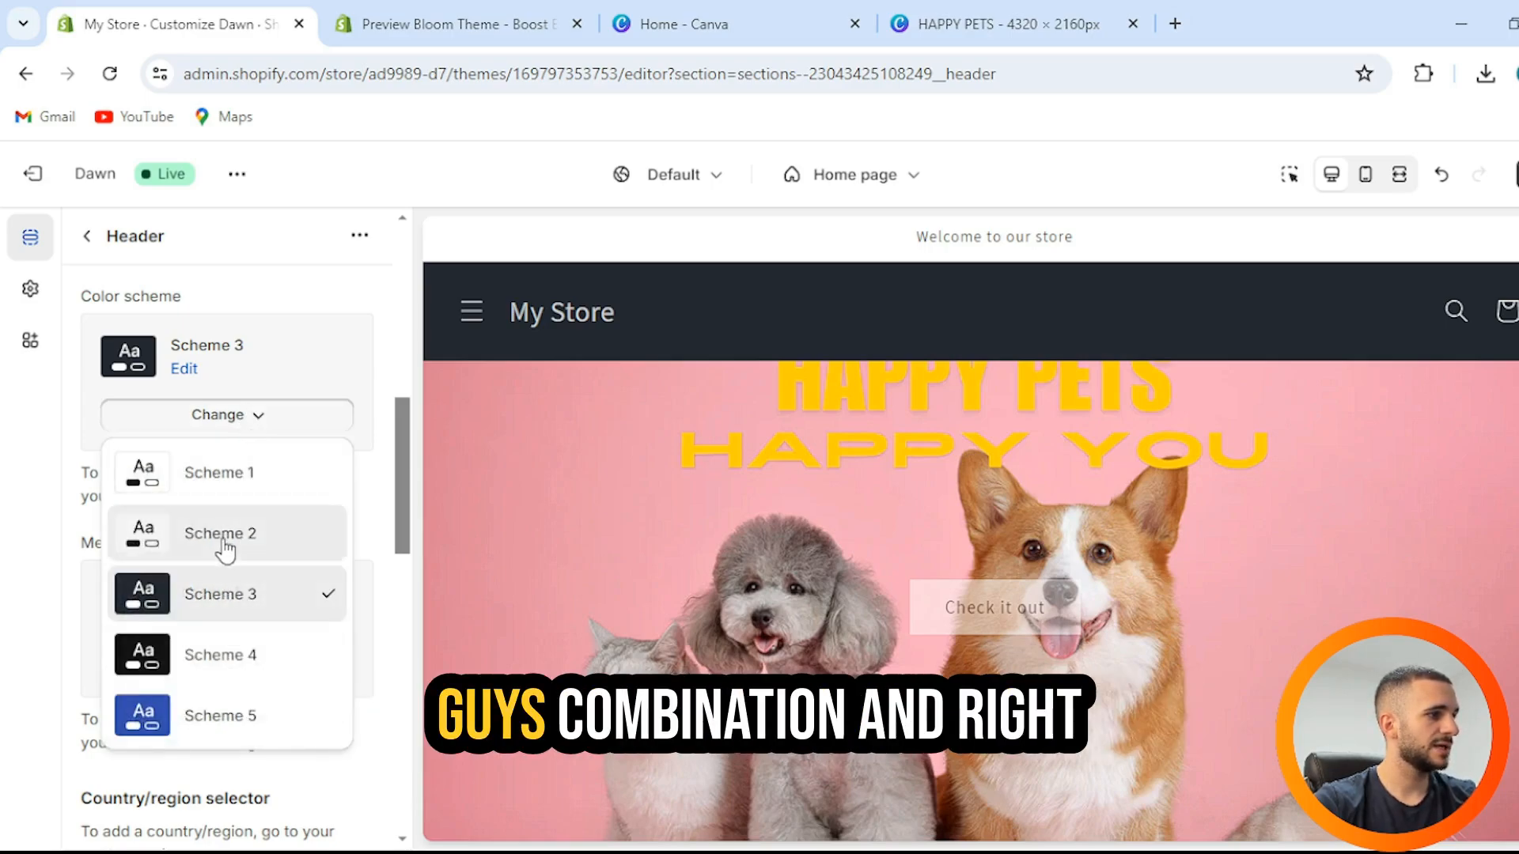
{"action": "left_click", "coordinate": [225, 538]}
- Set the header's menu color scheme to Scheme 2 and check the drawer menu in the preview
{"action": "left_click", "coordinate": [230, 662]}
{"action": "left_click", "coordinate": [244, 426]}
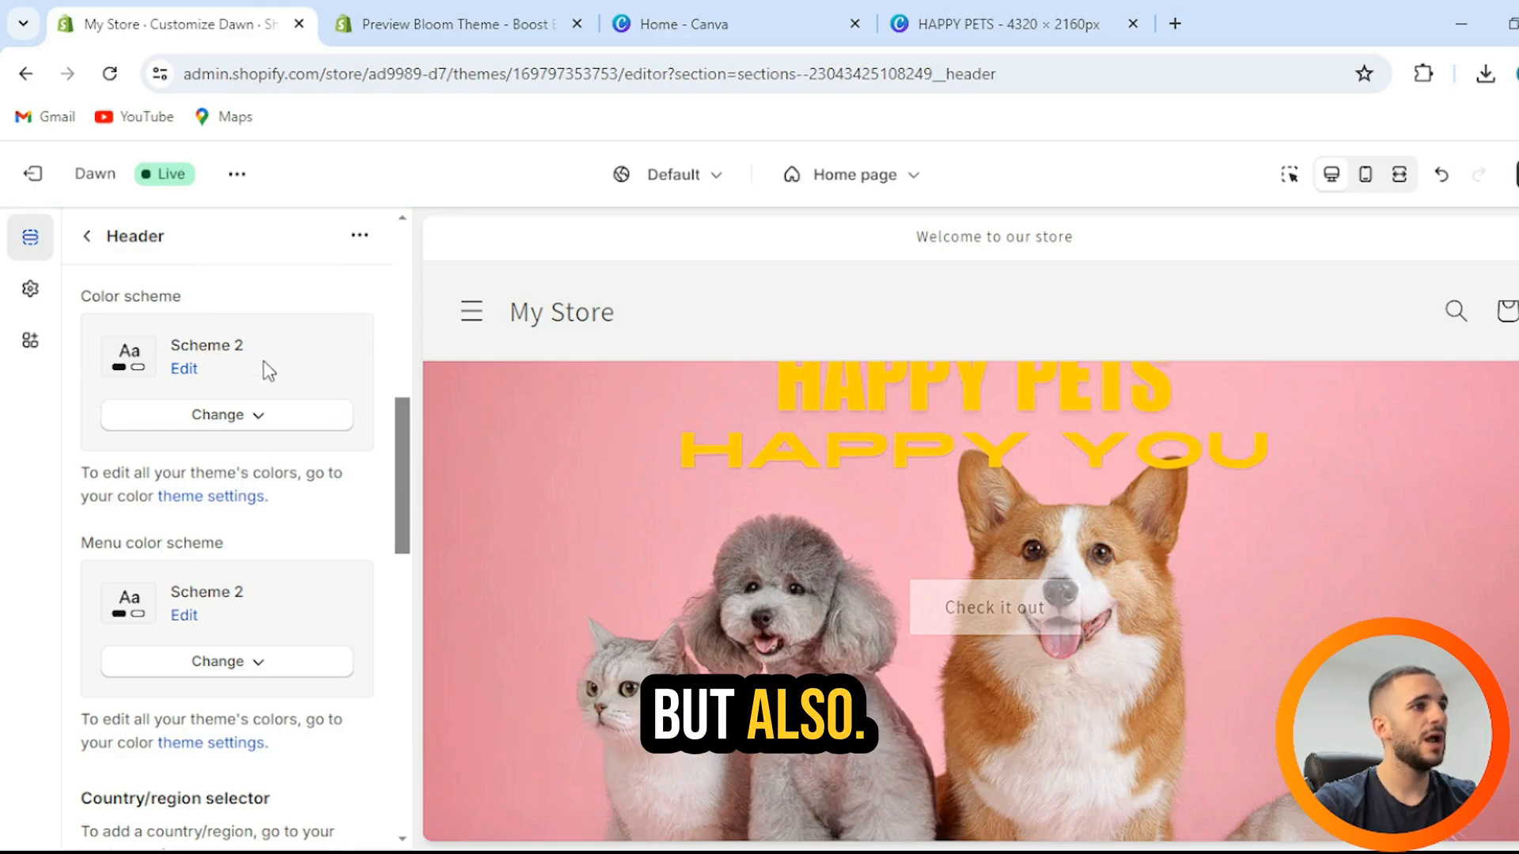
{"action": "left_click", "coordinate": [471, 312]}
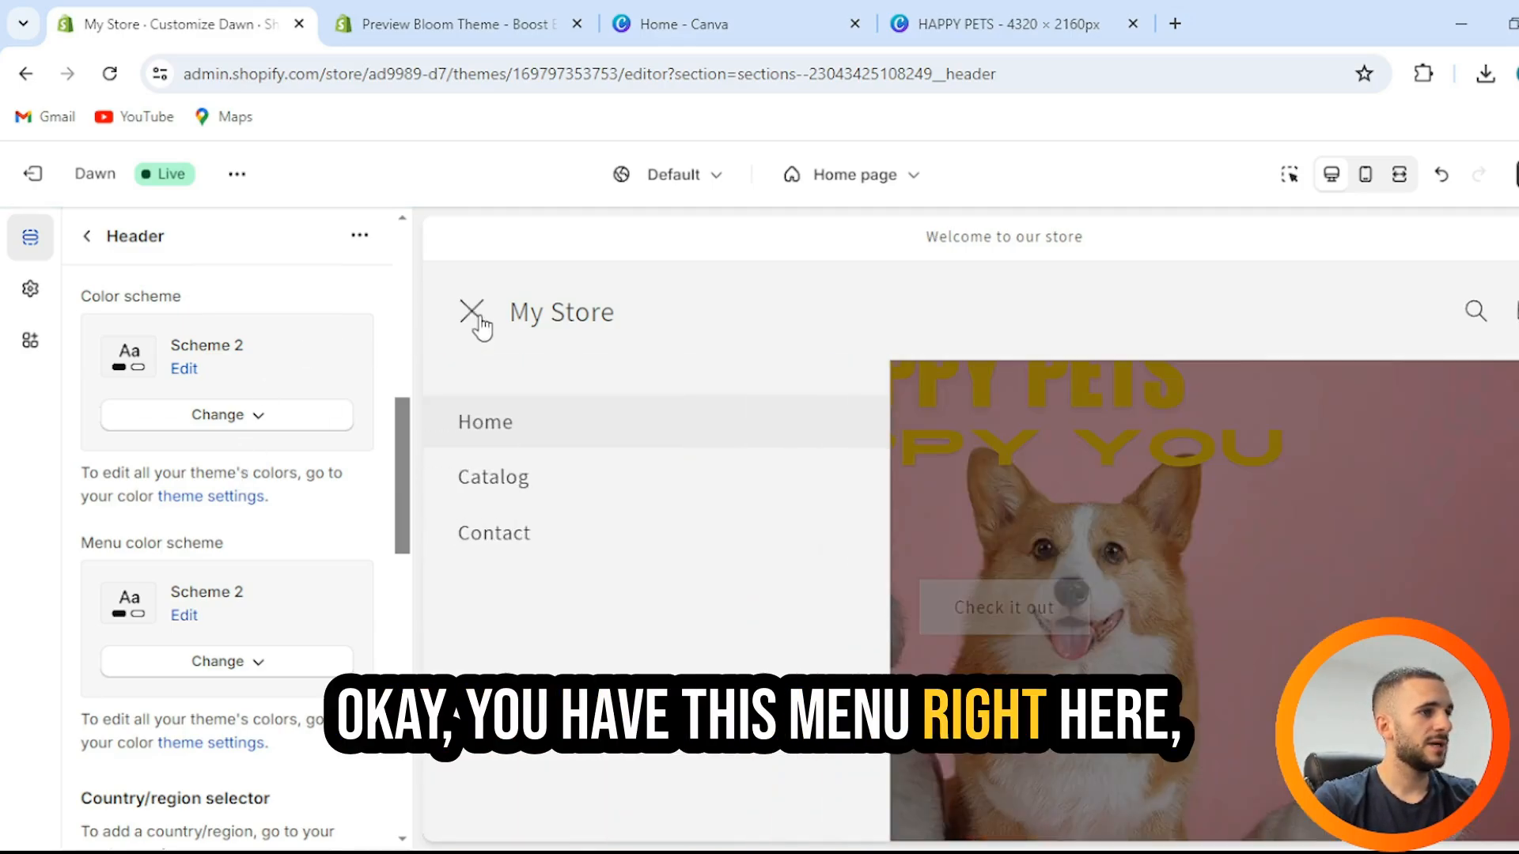
{"action": "left_click", "coordinate": [471, 312]}
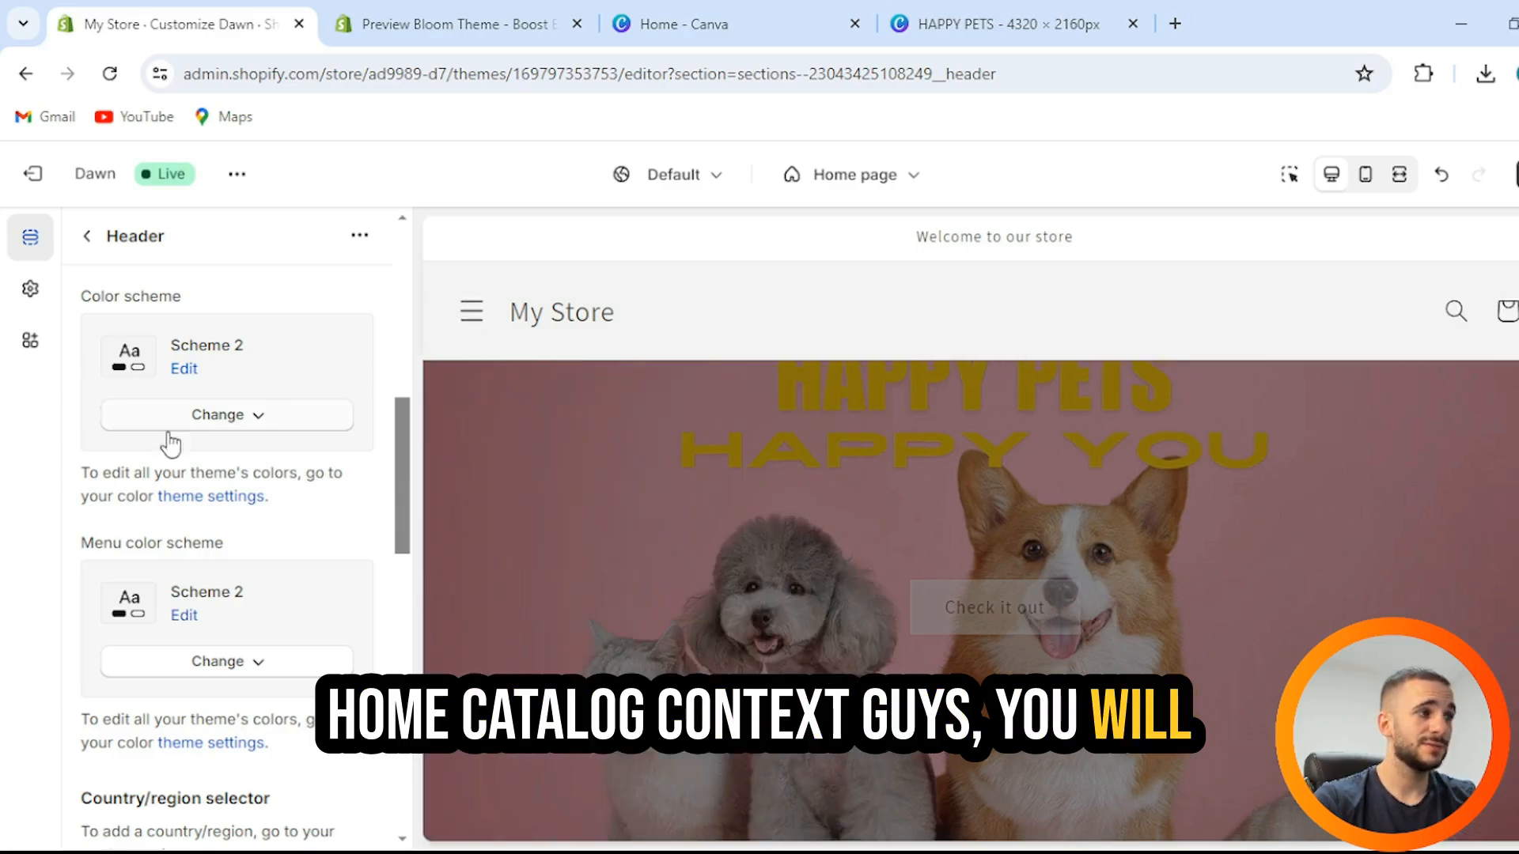
- Review the remaining header settings and the rest of the page preview, and return to the home page's section list
{"action": "scroll", "coordinate": [170, 443], "scroll_direction": "down", "scroll_amount": 15}
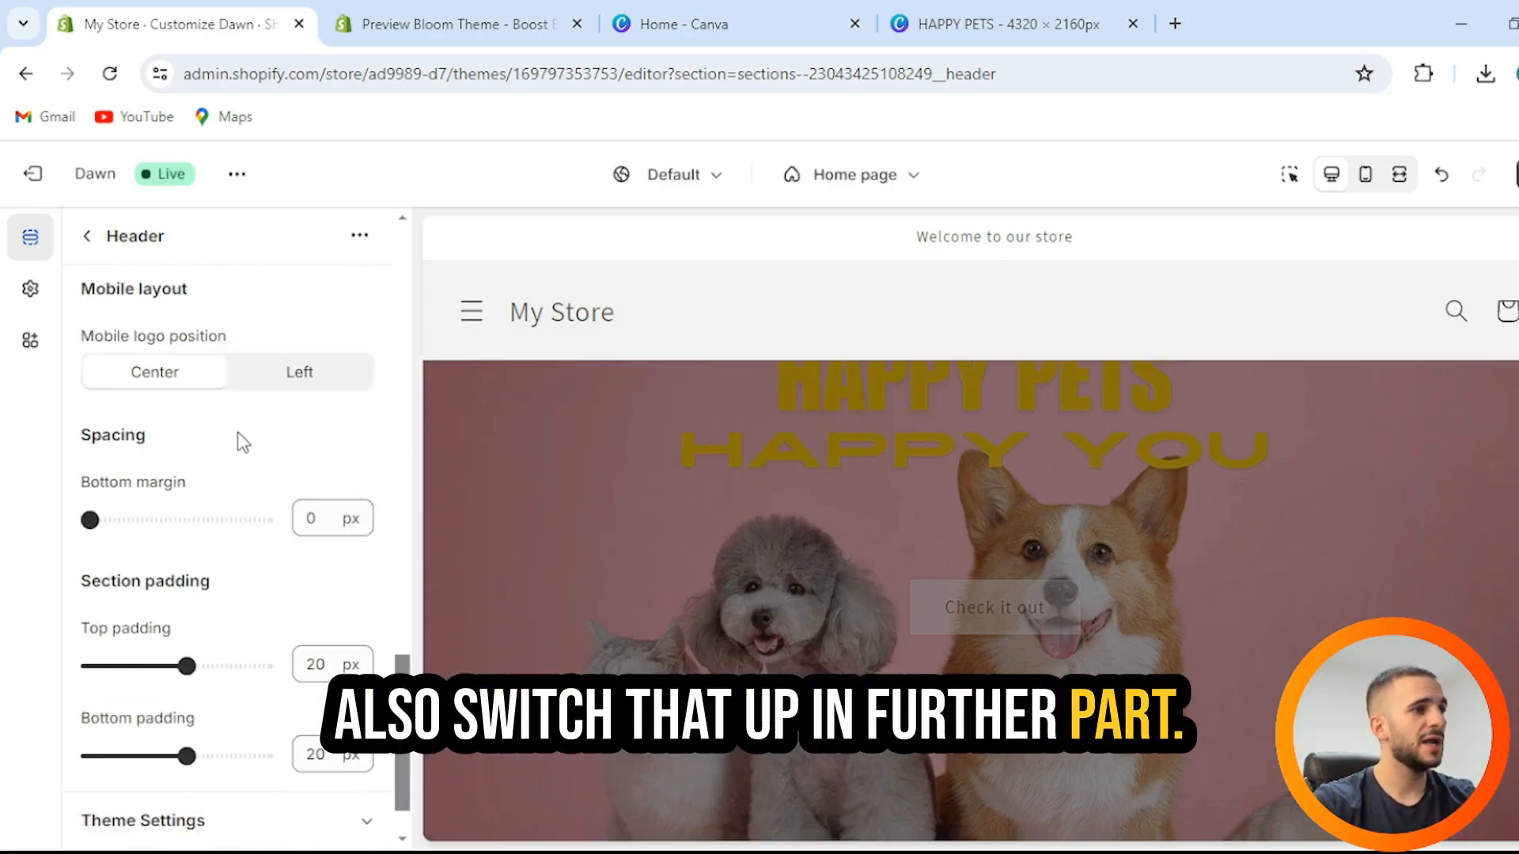
{"action": "scroll", "coordinate": [843, 376], "scroll_direction": "down", "scroll_amount": 5}
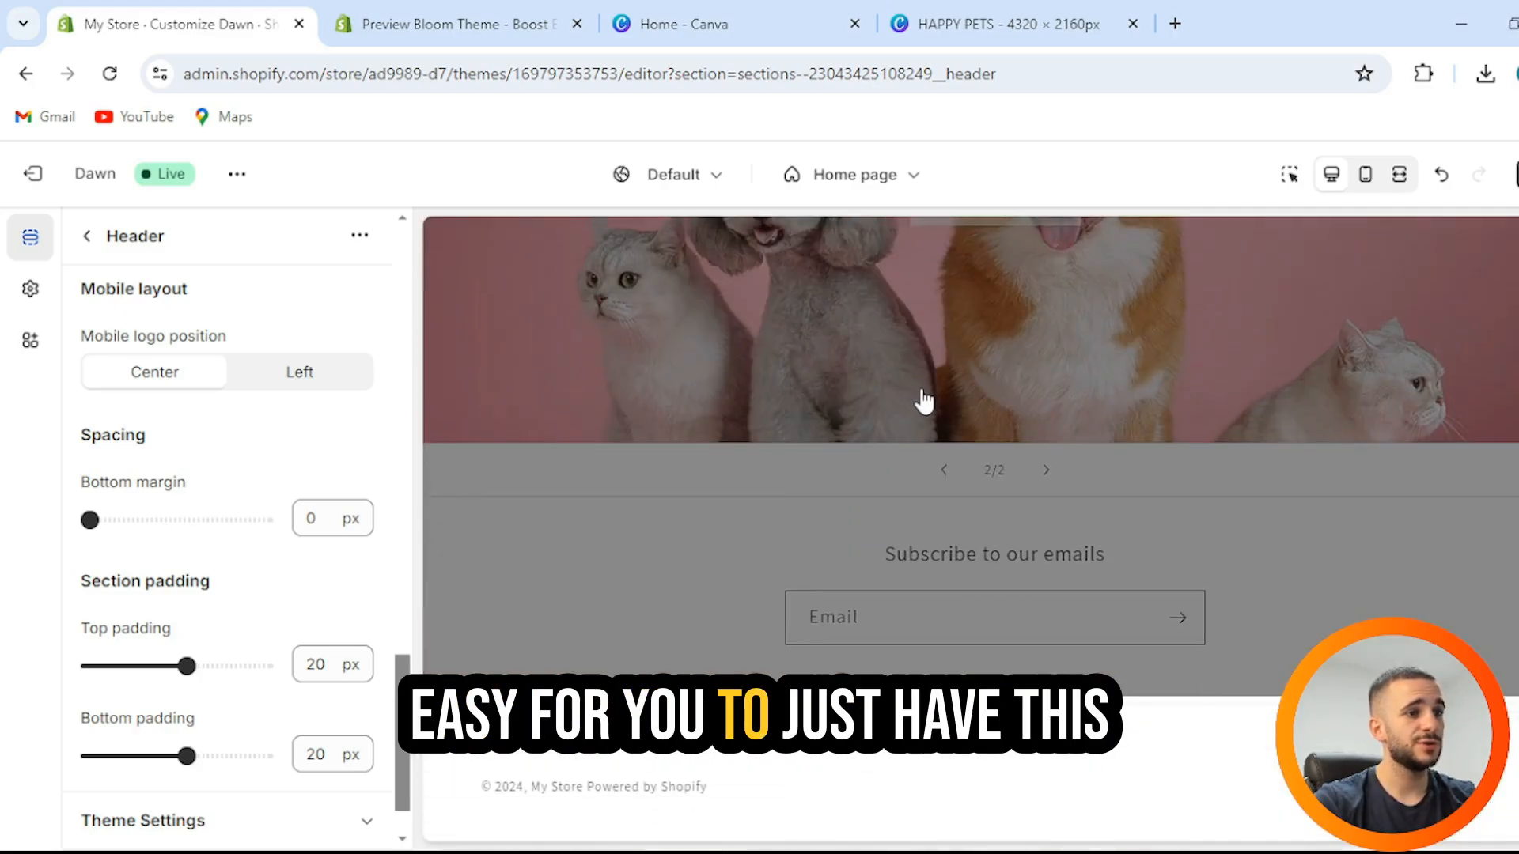
{"action": "scroll", "coordinate": [254, 415], "scroll_direction": "up", "scroll_amount": 20}
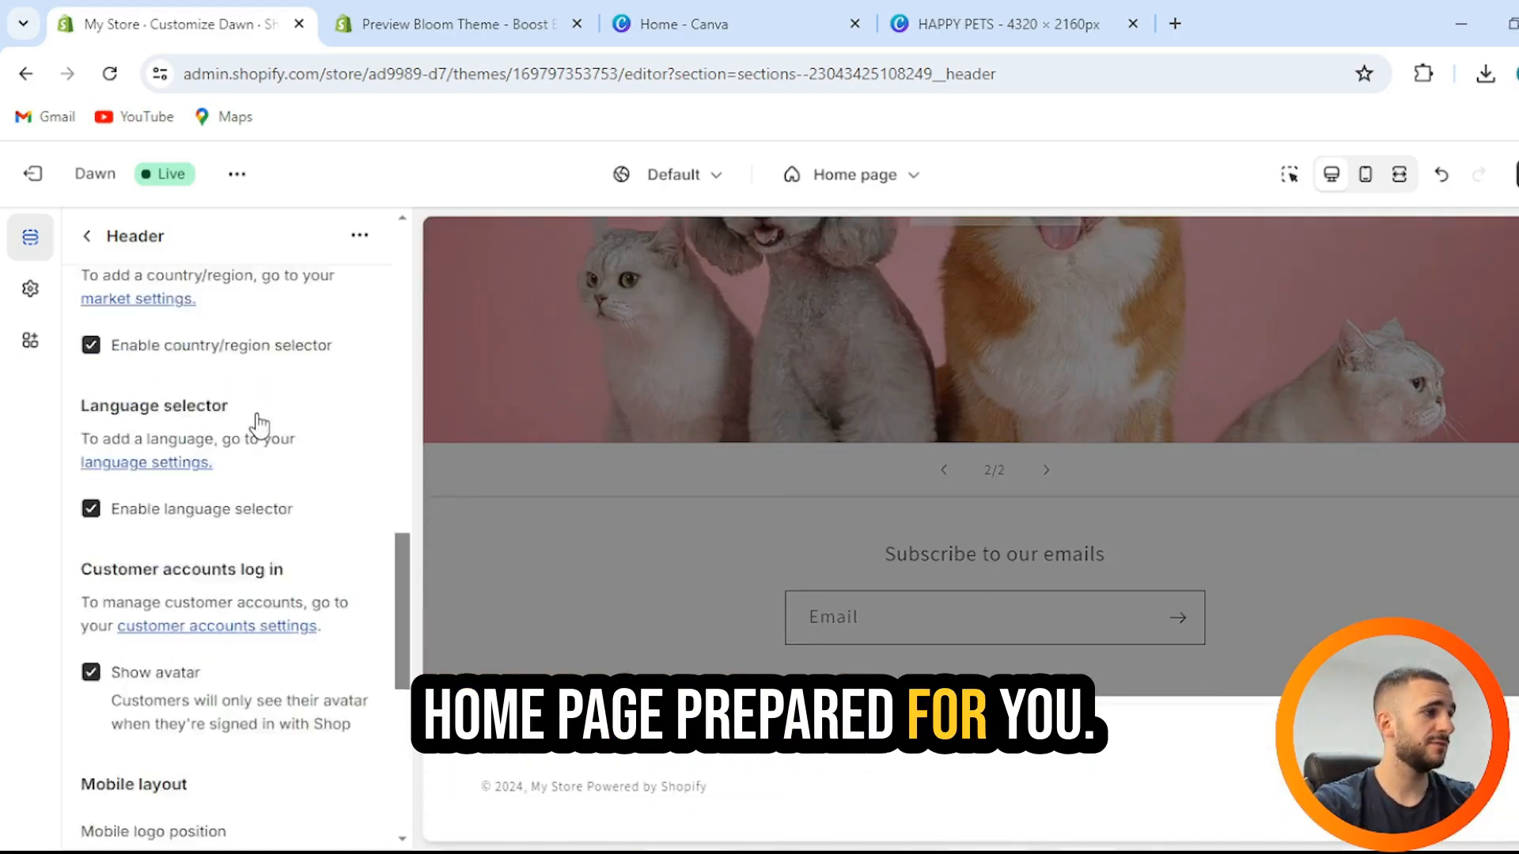
{"action": "left_click", "coordinate": [87, 236]}
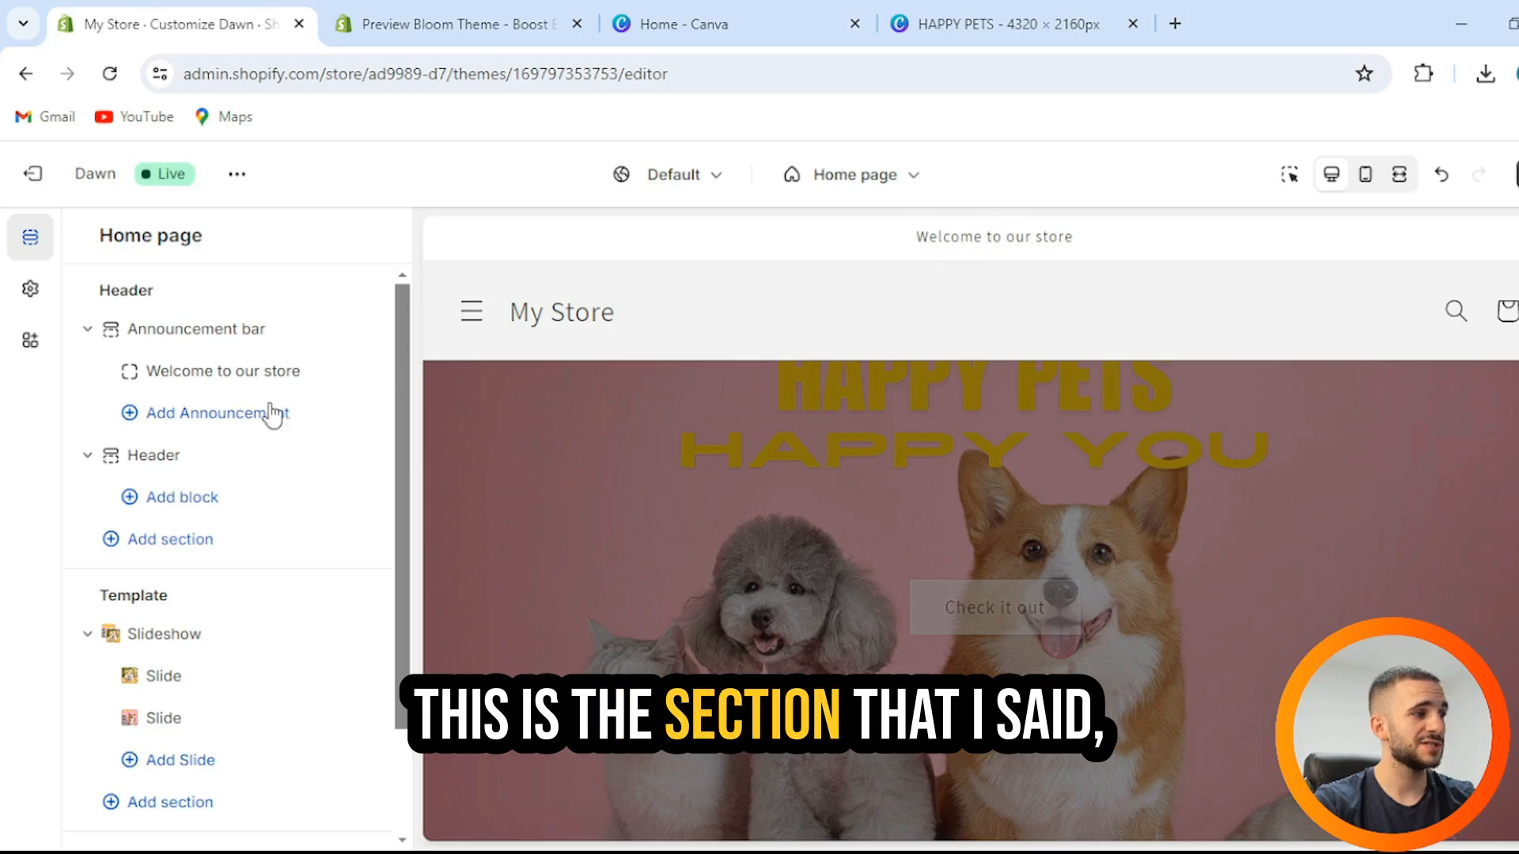
- Change the announcement bar's text to "Happy pets, happy you" and return to the home page's section list
{"action": "left_click", "coordinate": [221, 375]}
{"action": "left_click_drag", "start_coordinate": [271, 341], "coordinate": [4, 320]}
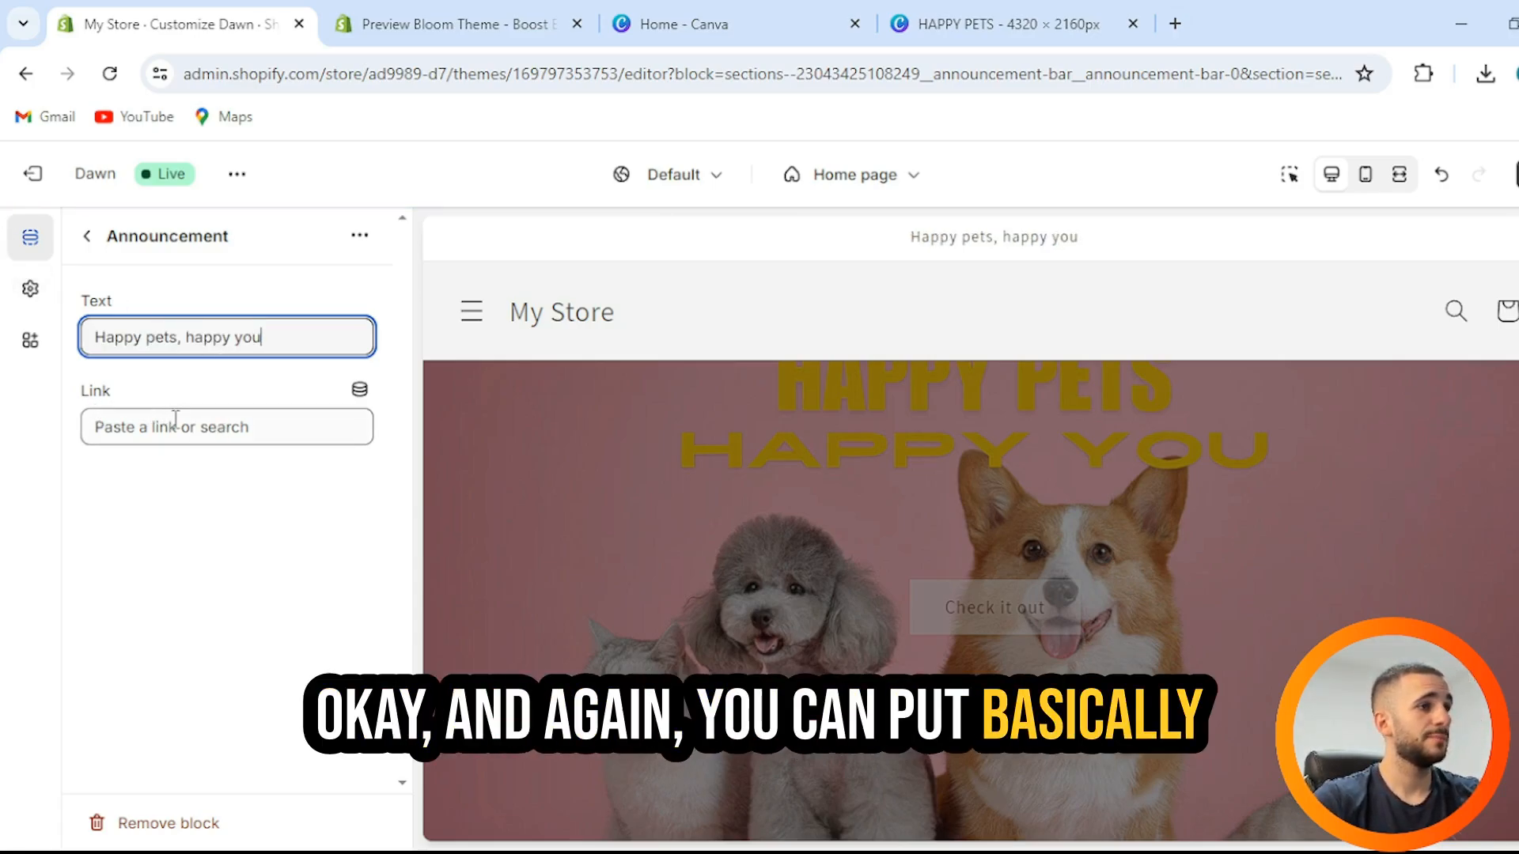
{"action": "left_click", "coordinate": [89, 235]}
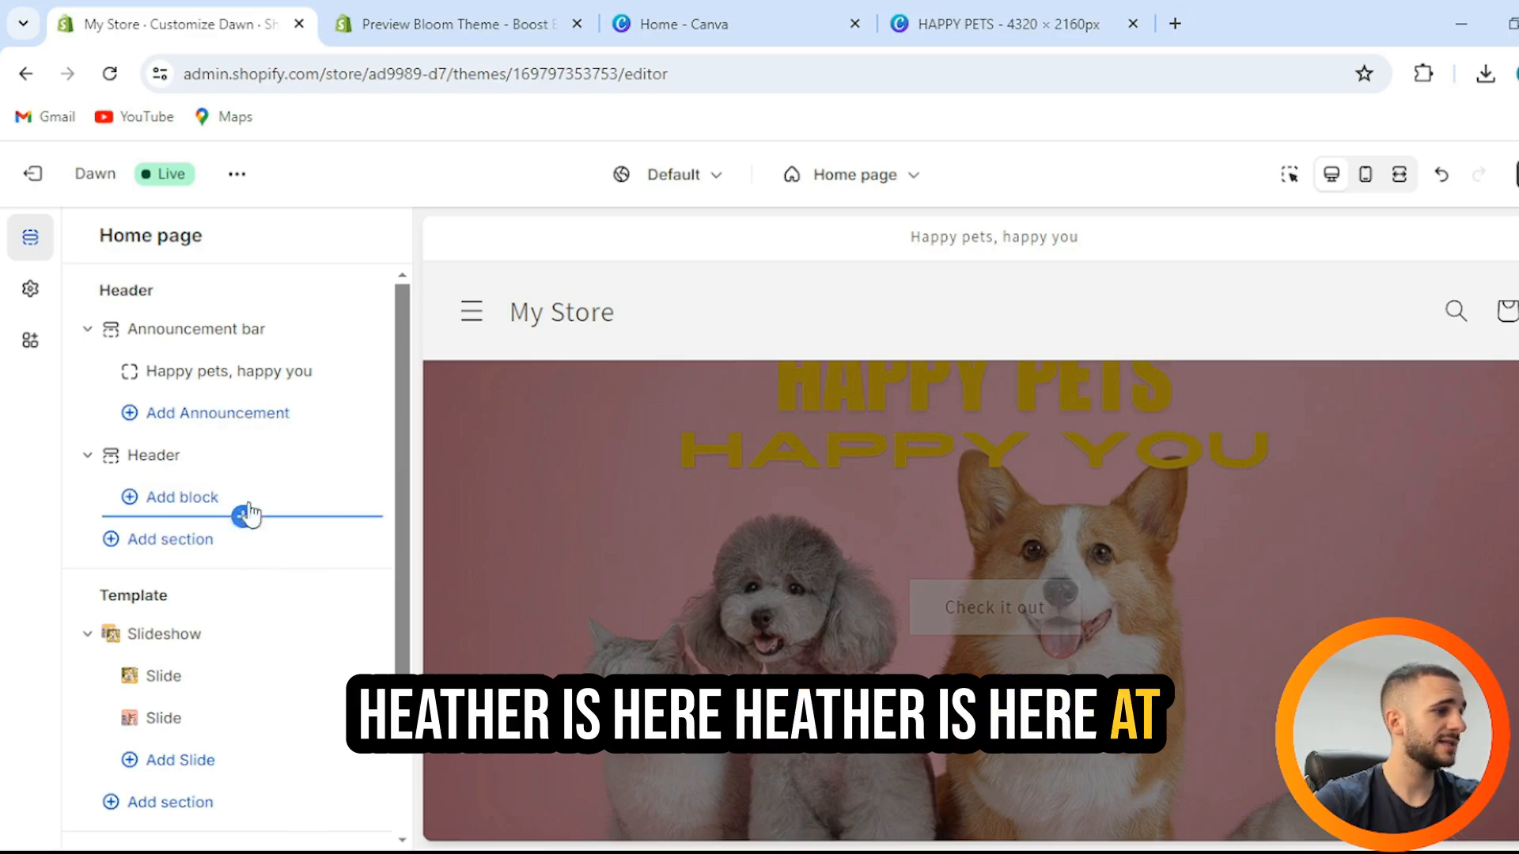
- Add a Featured product section to the home page template and close the drawer menu in the preview
{"action": "scroll", "coordinate": [244, 515], "scroll_direction": "down", "scroll_amount": 2}
{"action": "scroll", "coordinate": [871, 532], "scroll_direction": "down", "scroll_amount": 5}
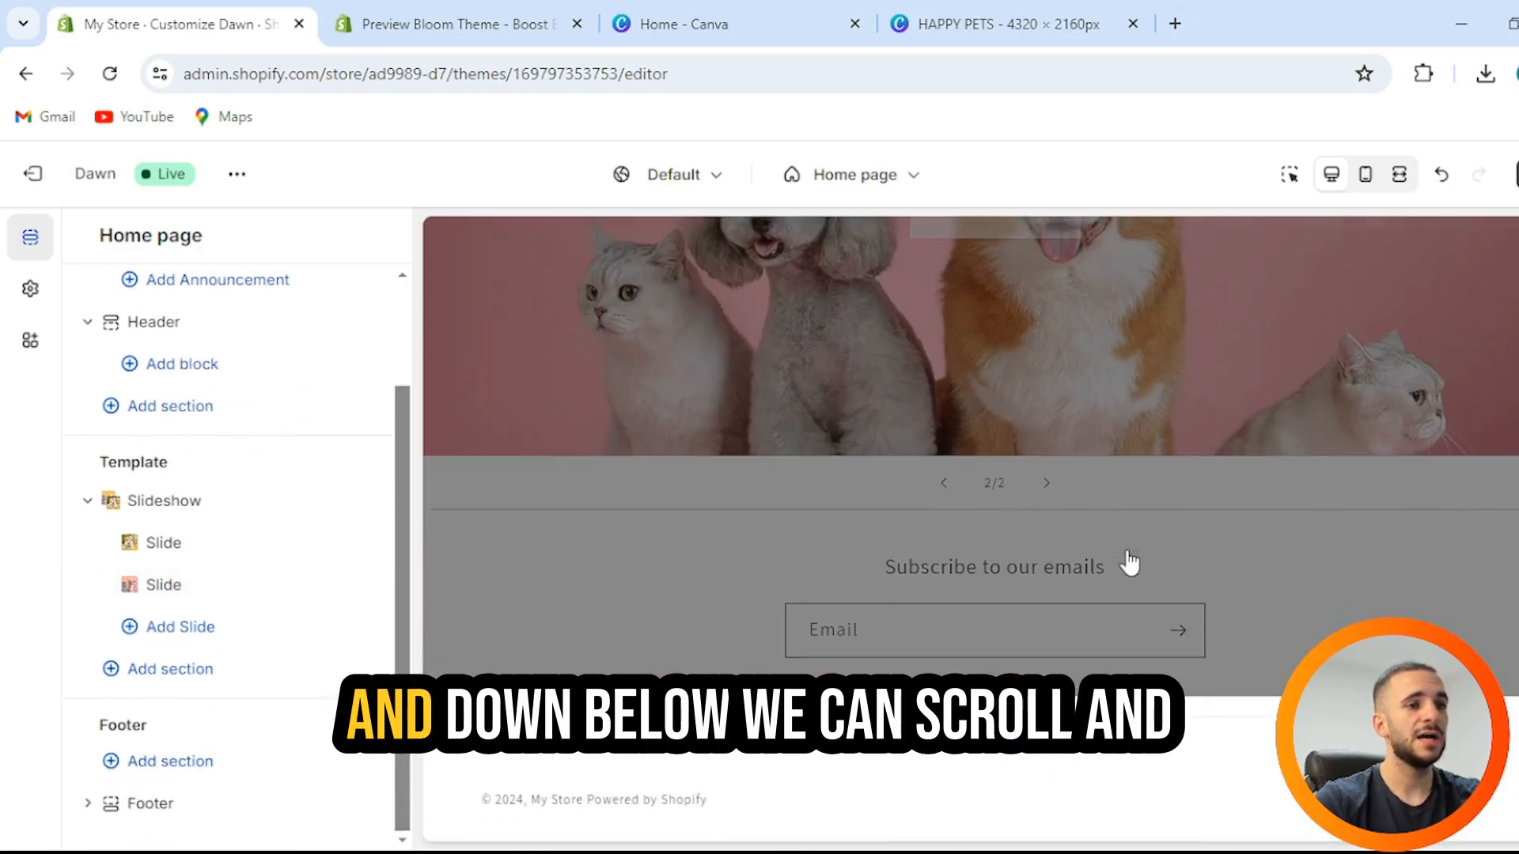
{"action": "scroll", "coordinate": [1129, 563], "scroll_direction": "up", "scroll_amount": 5}
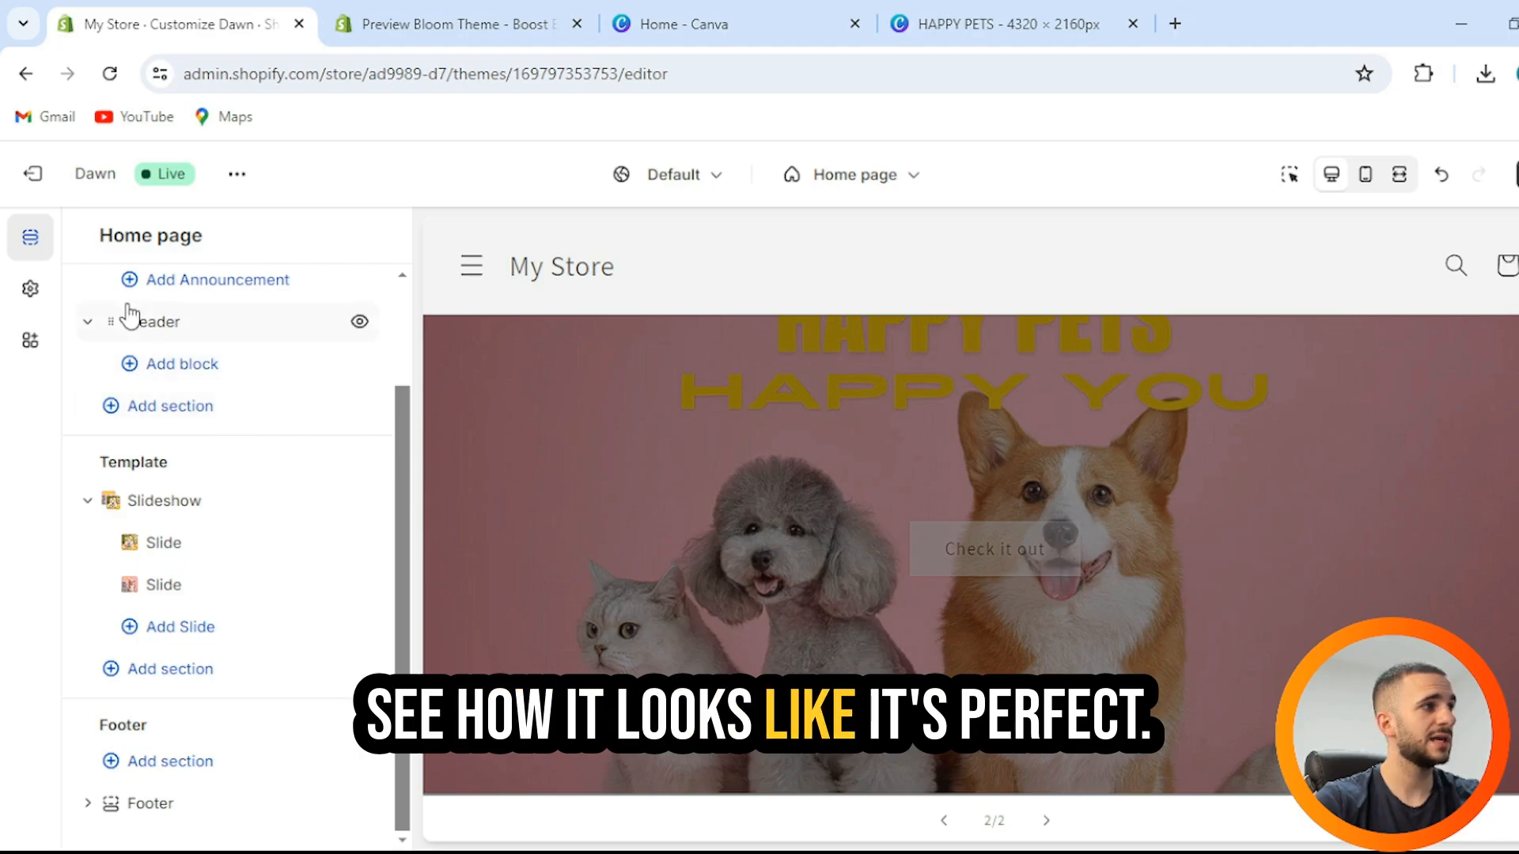
{"action": "left_click", "coordinate": [186, 689]}
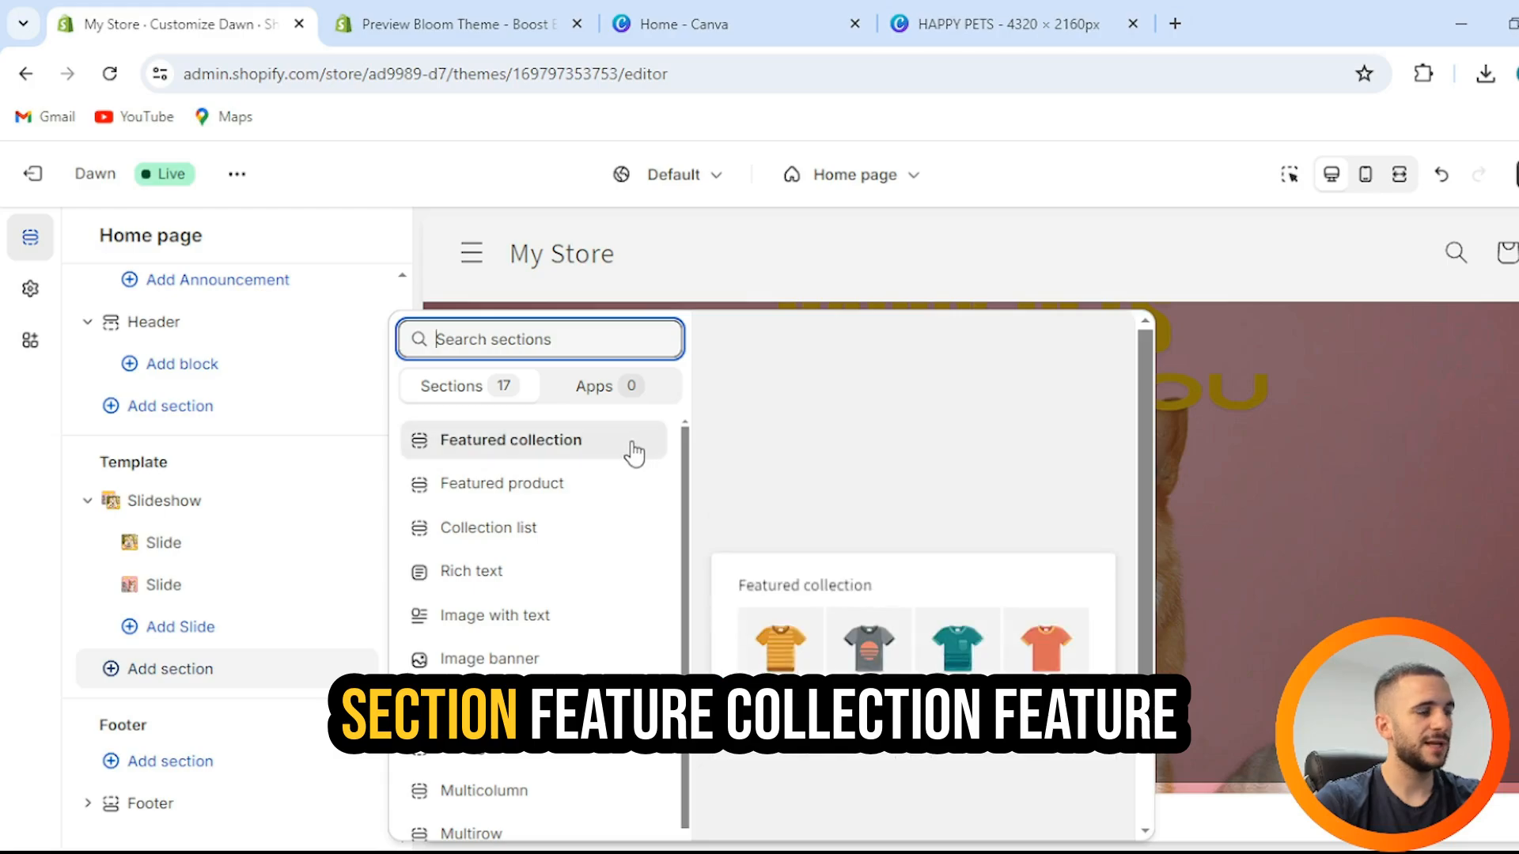
{"action": "left_click", "coordinate": [597, 489]}
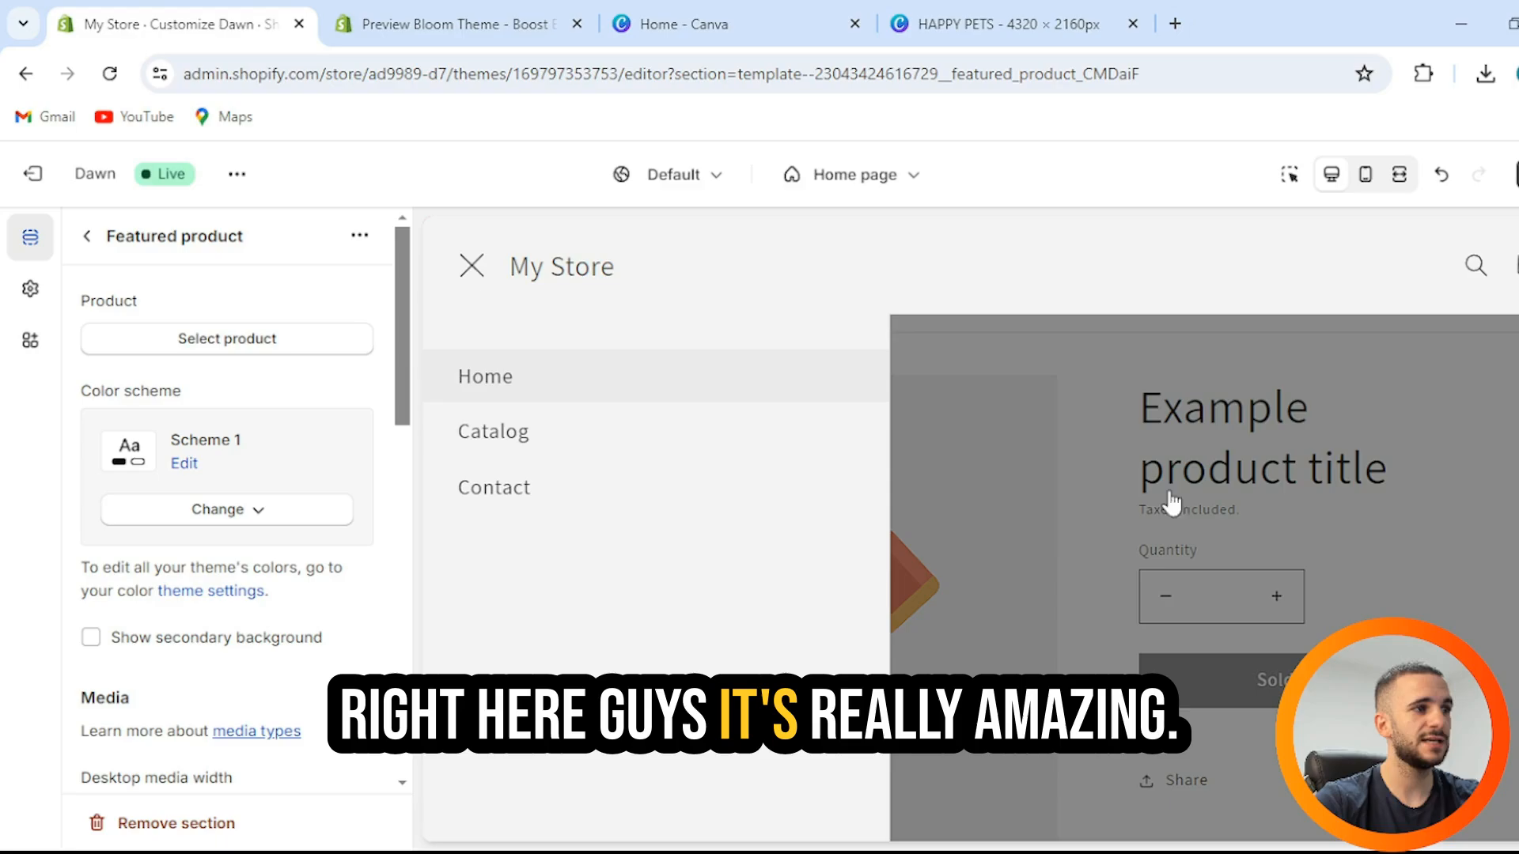
{"action": "left_click", "coordinate": [477, 271]}
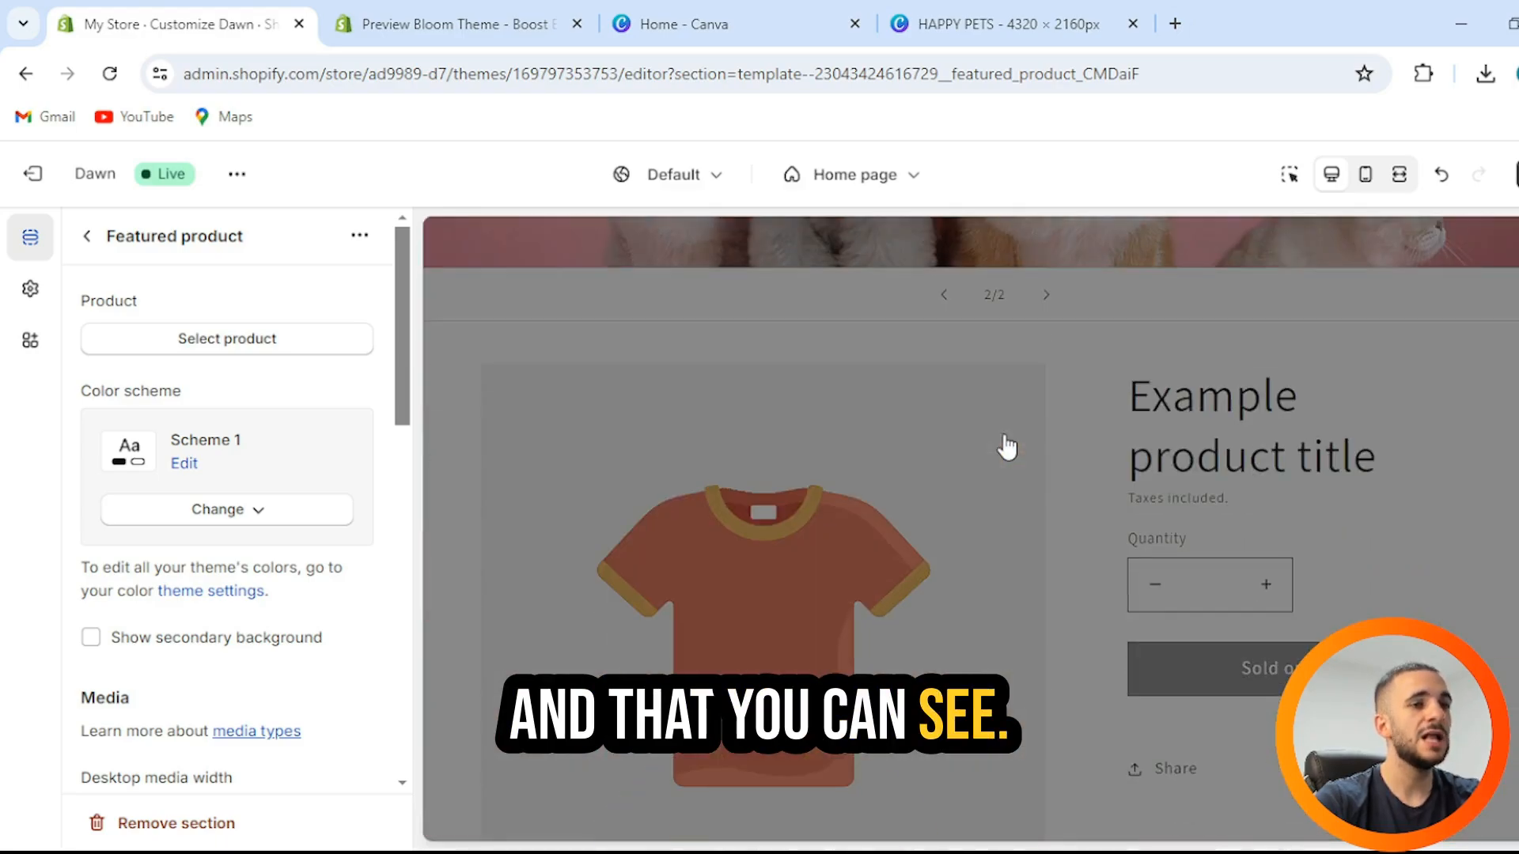
{"action": "scroll", "coordinate": [1005, 441], "scroll_direction": "down", "scroll_amount": 3}
{"action": "scroll", "coordinate": [1016, 441], "scroll_direction": "up", "scroll_amount": 2}
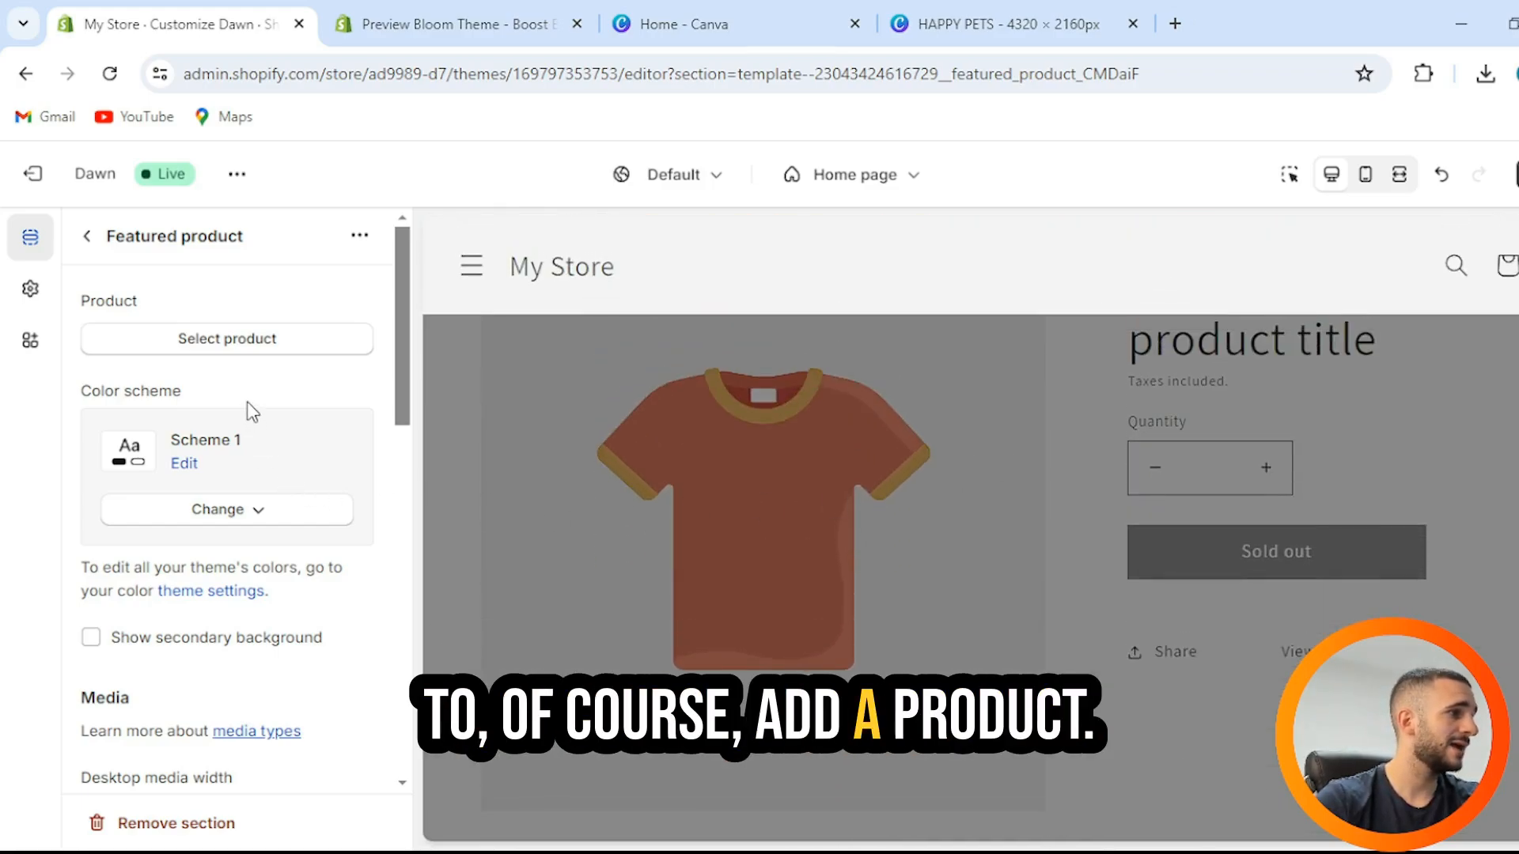
- Start creating a new product from the featured product section's product selection and look over the product form
{"action": "left_click", "coordinate": [245, 344]}
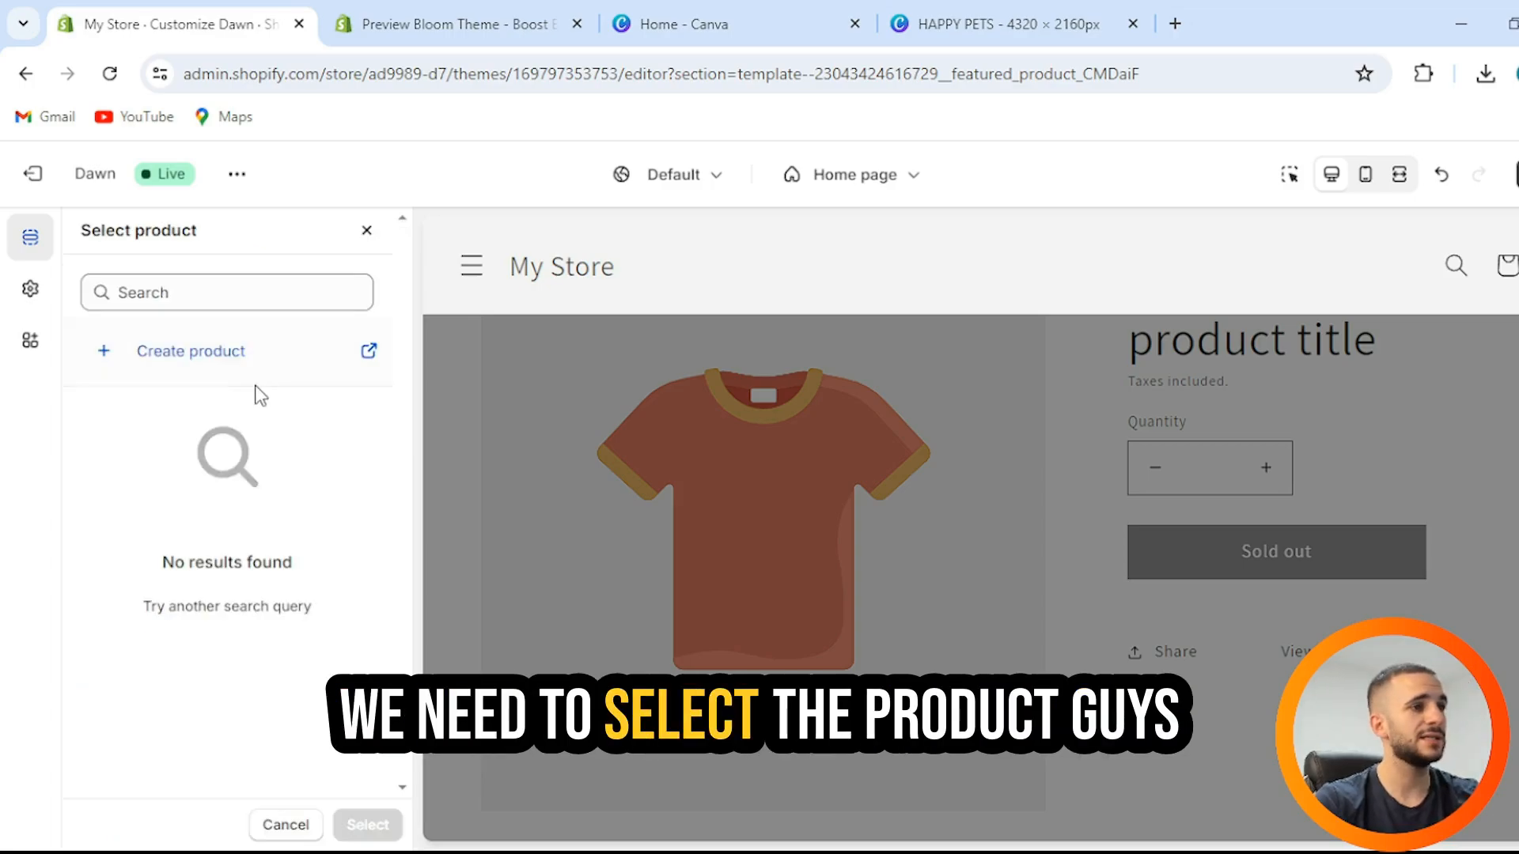
{"action": "left_click", "coordinate": [147, 354]}
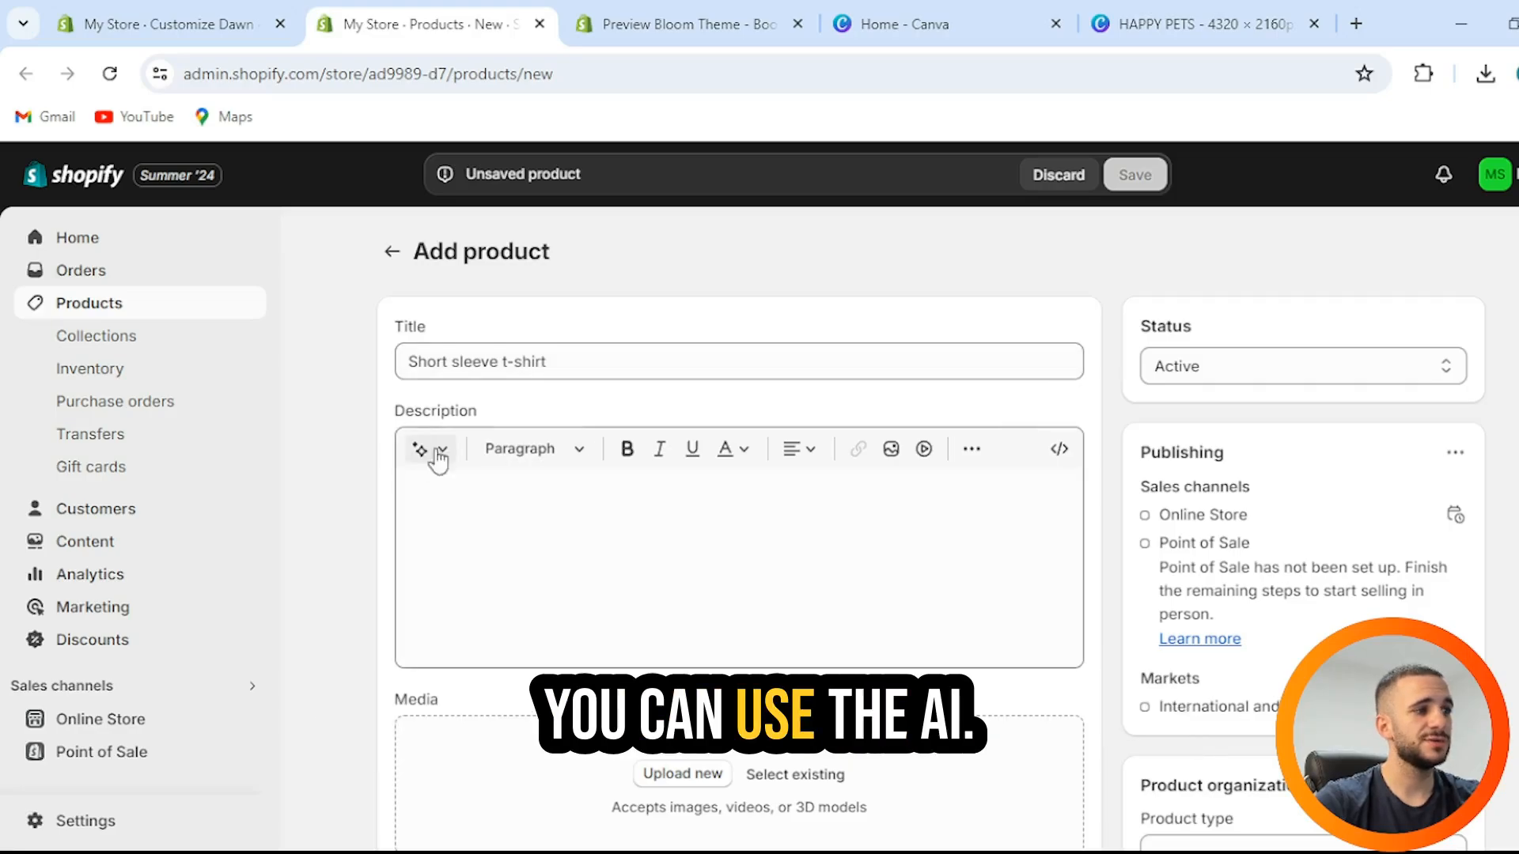
{"action": "scroll", "coordinate": [573, 473], "scroll_direction": "down", "scroll_amount": 4}
{"action": "scroll", "coordinate": [570, 471], "scroll_direction": "up", "scroll_amount": 4}
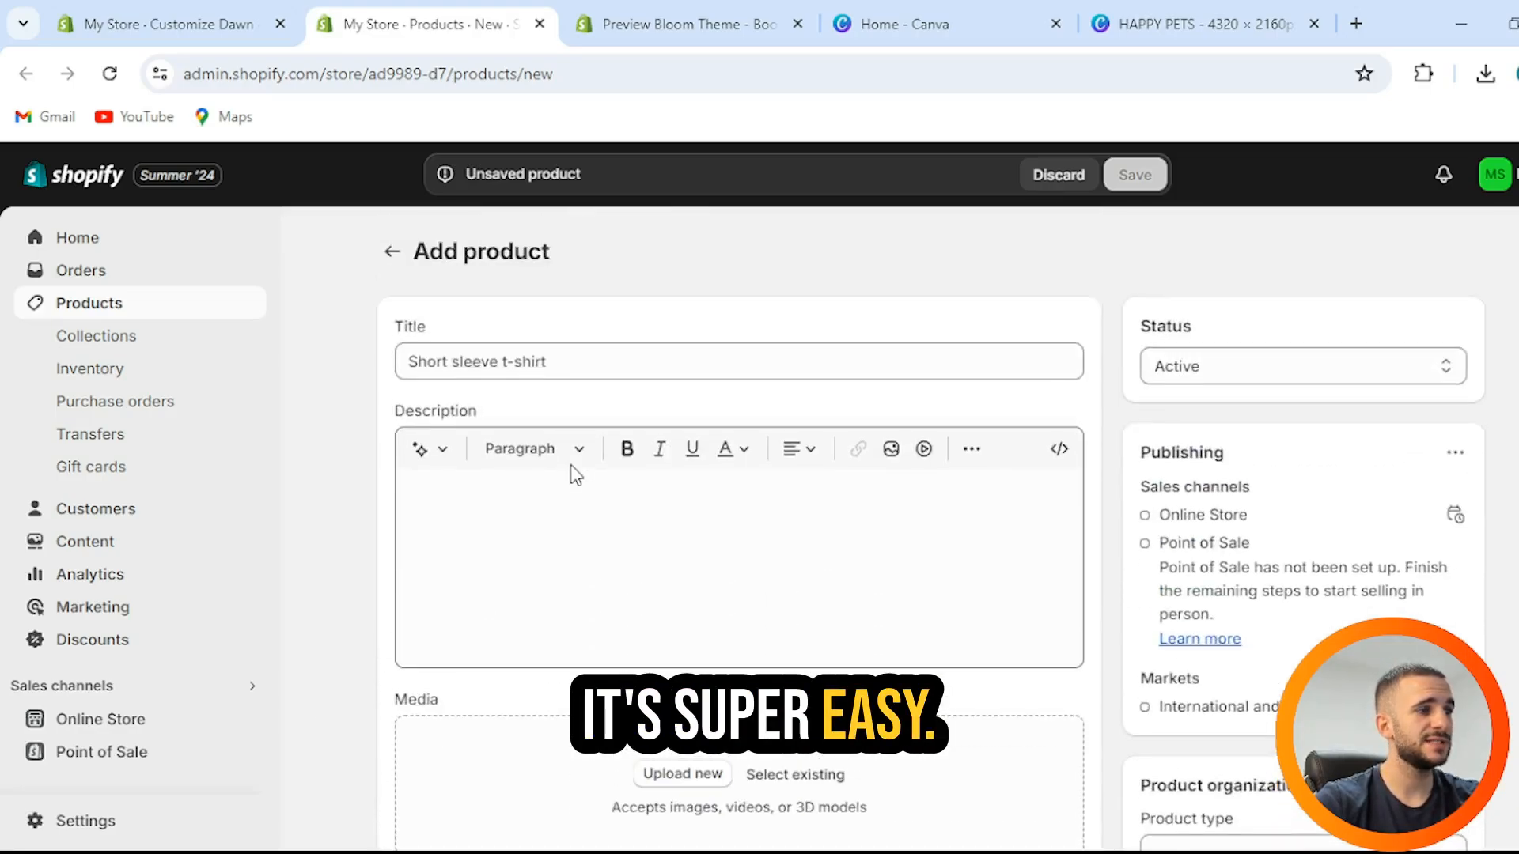
- Upload the green dog bone image as the new product's media
{"action": "left_click", "coordinate": [596, 363]}
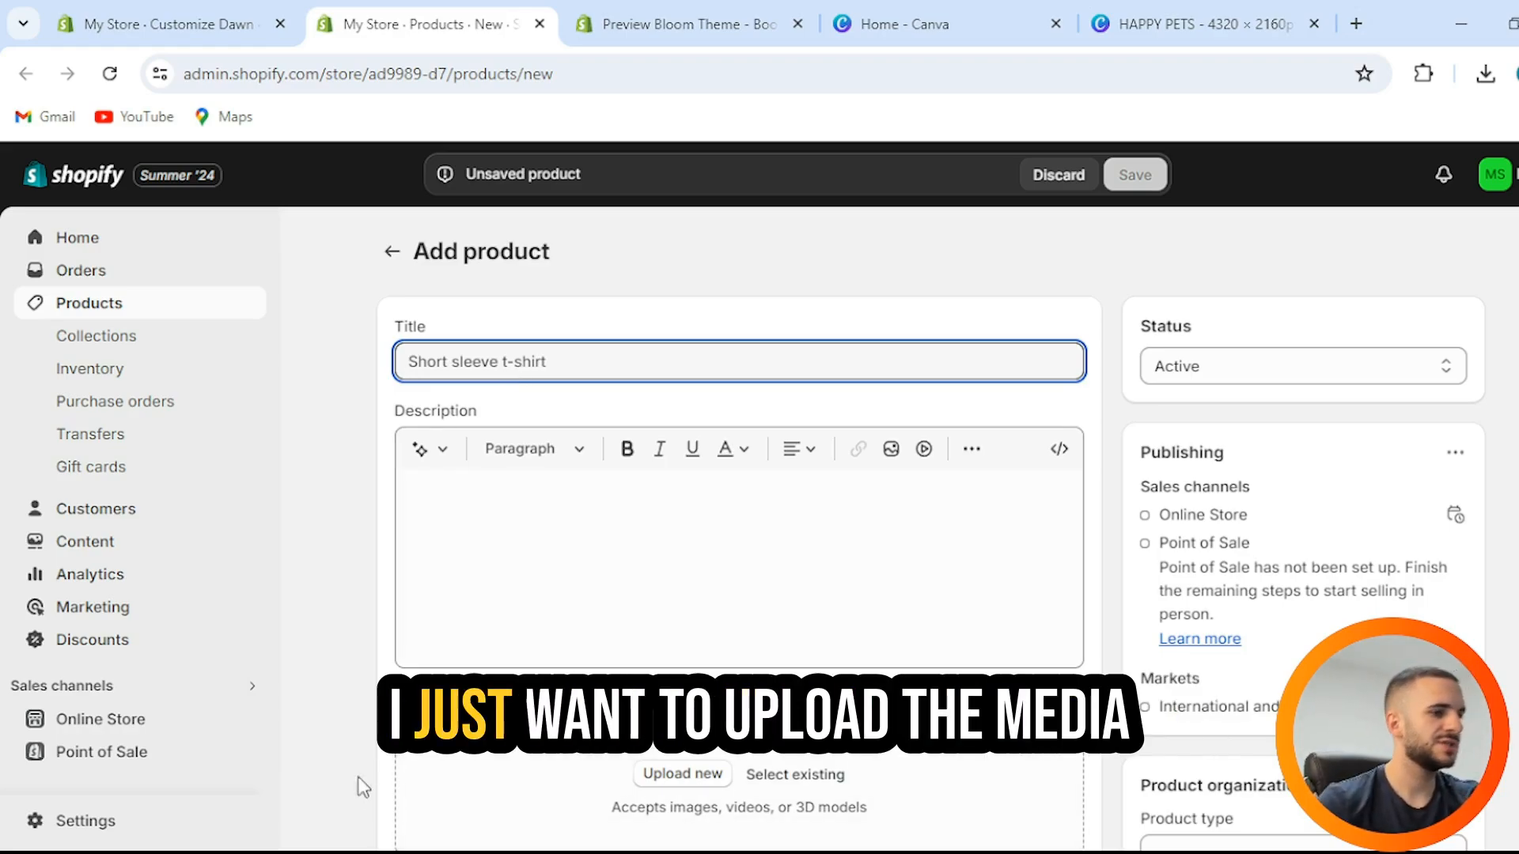
{"action": "scroll", "coordinate": [363, 788], "scroll_direction": "down", "scroll_amount": 4}
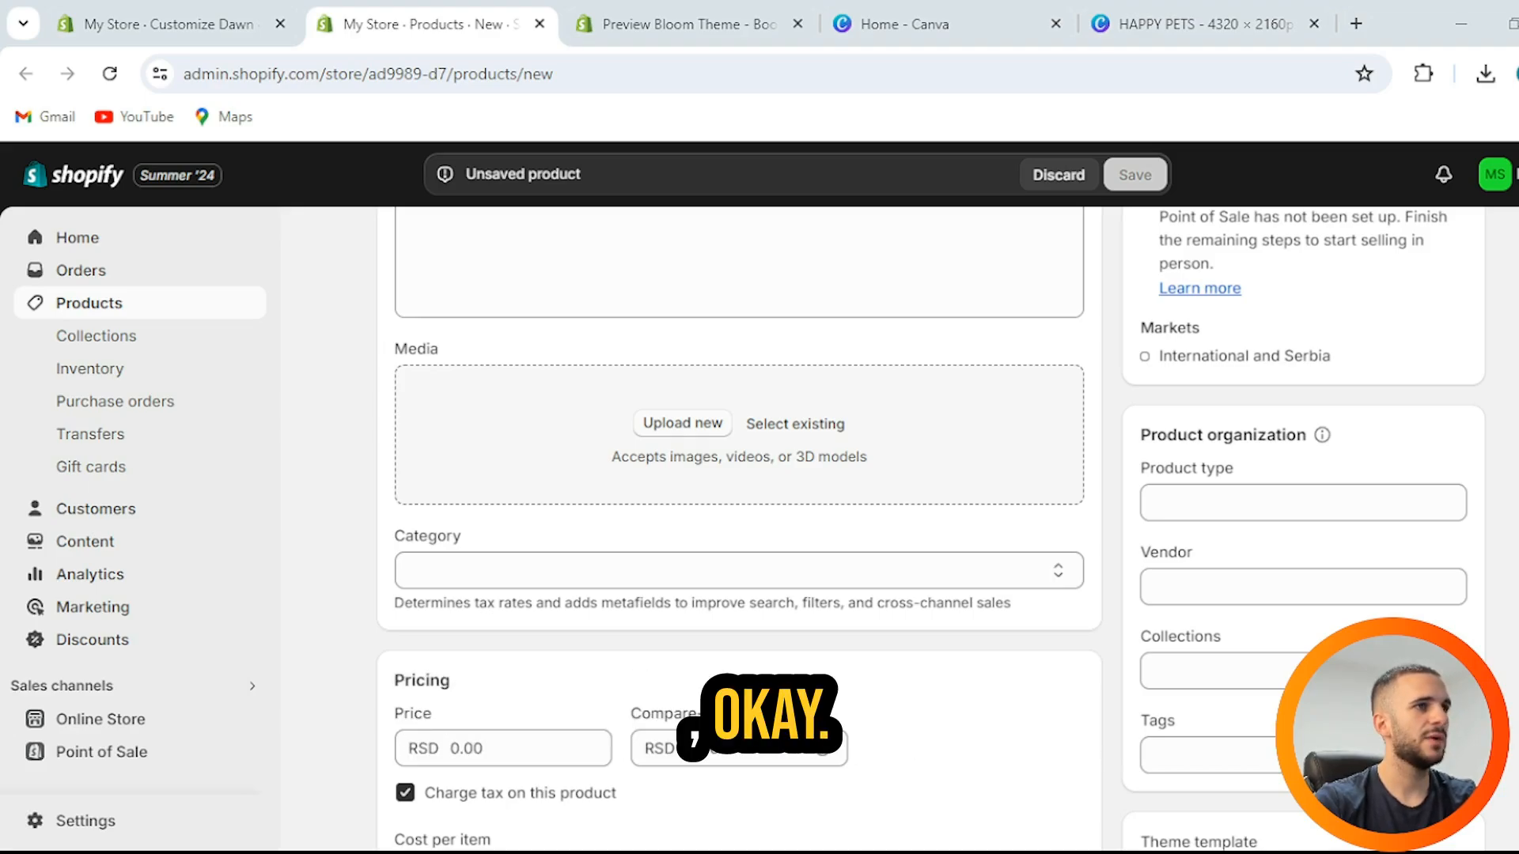
{"action": "left_click", "coordinate": [1015, 595]}
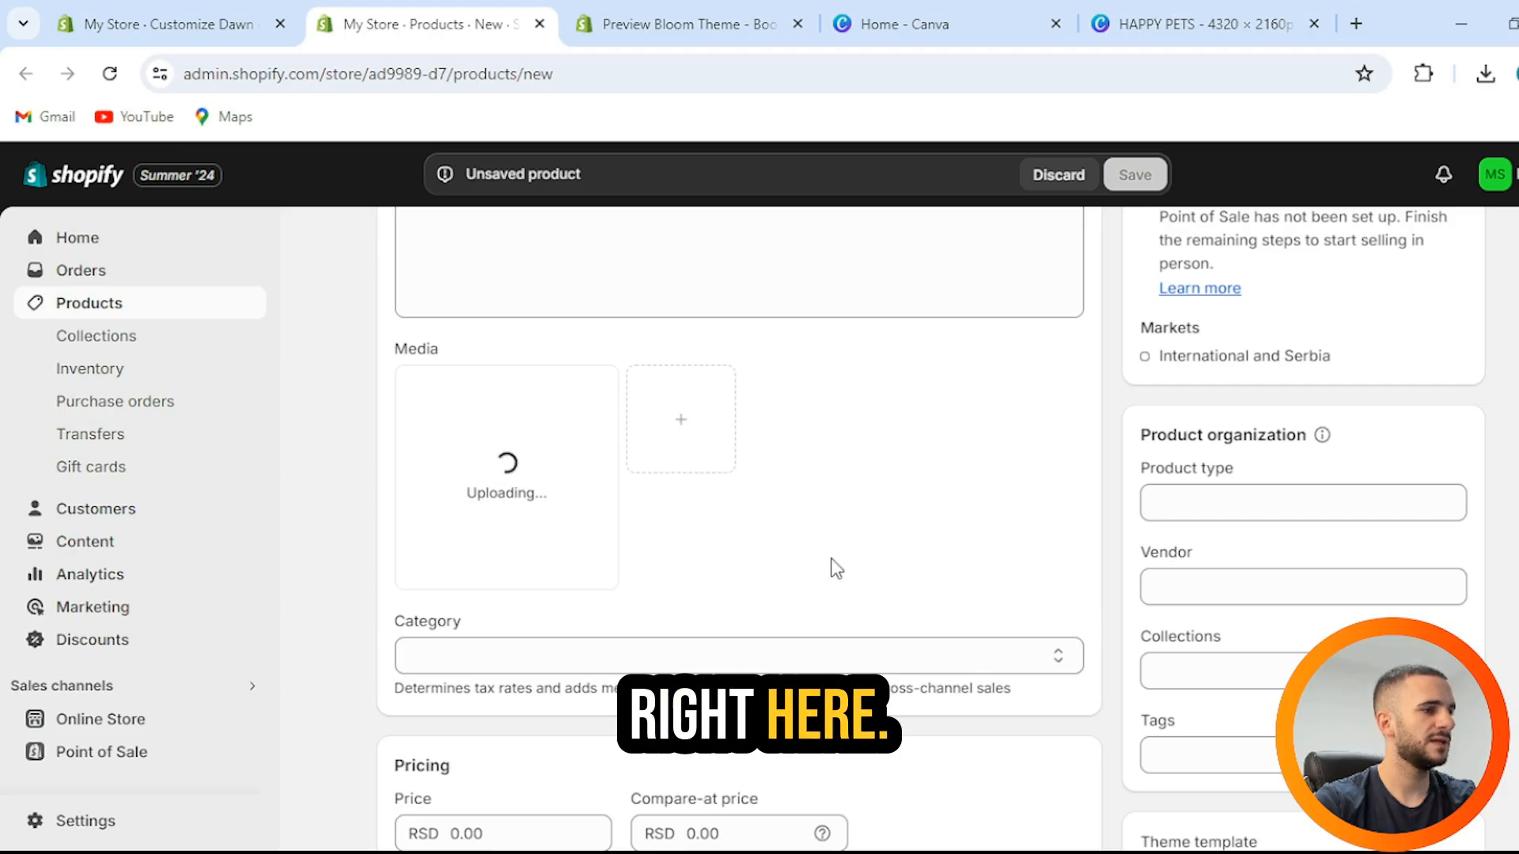
- Search the product categories for "pet", and choose Toys as the product's category instead
{"action": "left_click", "coordinate": [803, 652]}
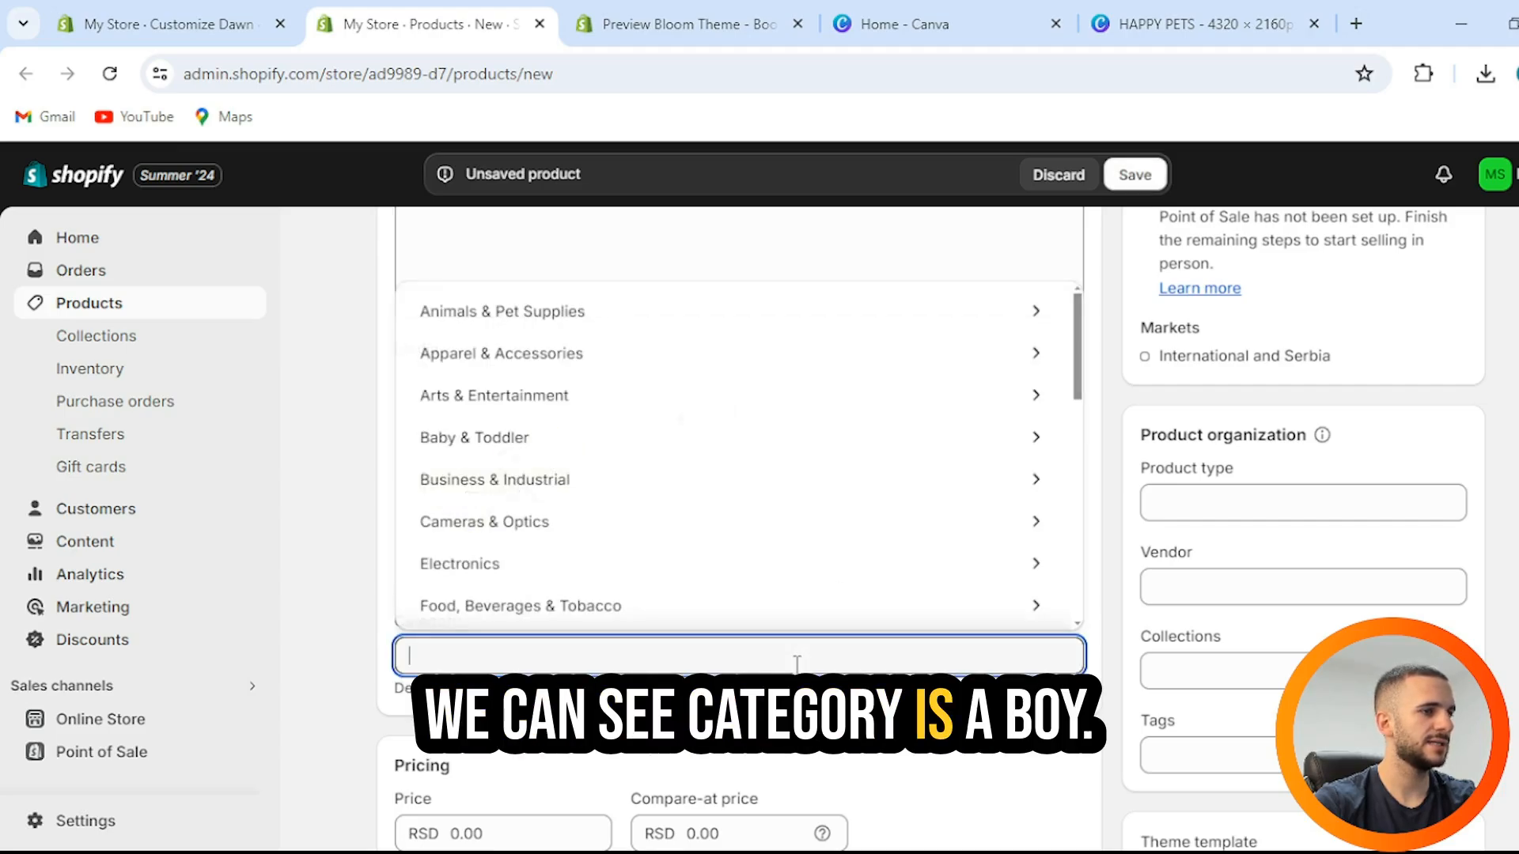
{"action": "type", "text": "pet"}
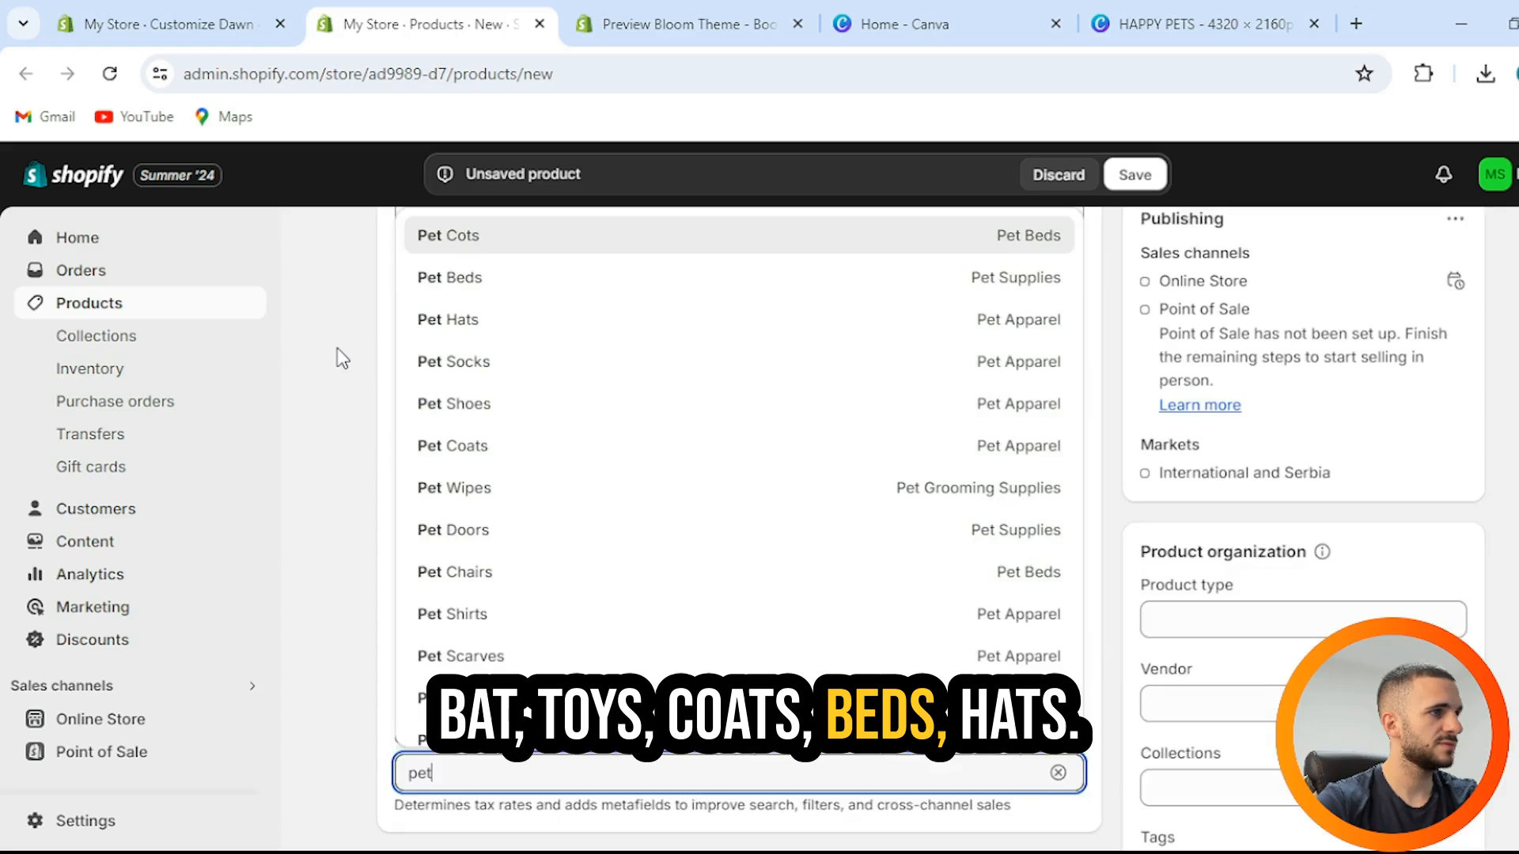
{"action": "scroll", "coordinate": [339, 356], "scroll_direction": "up", "scroll_amount": 3}
{"action": "scroll", "coordinate": [339, 354], "scroll_direction": "down", "scroll_amount": 3}
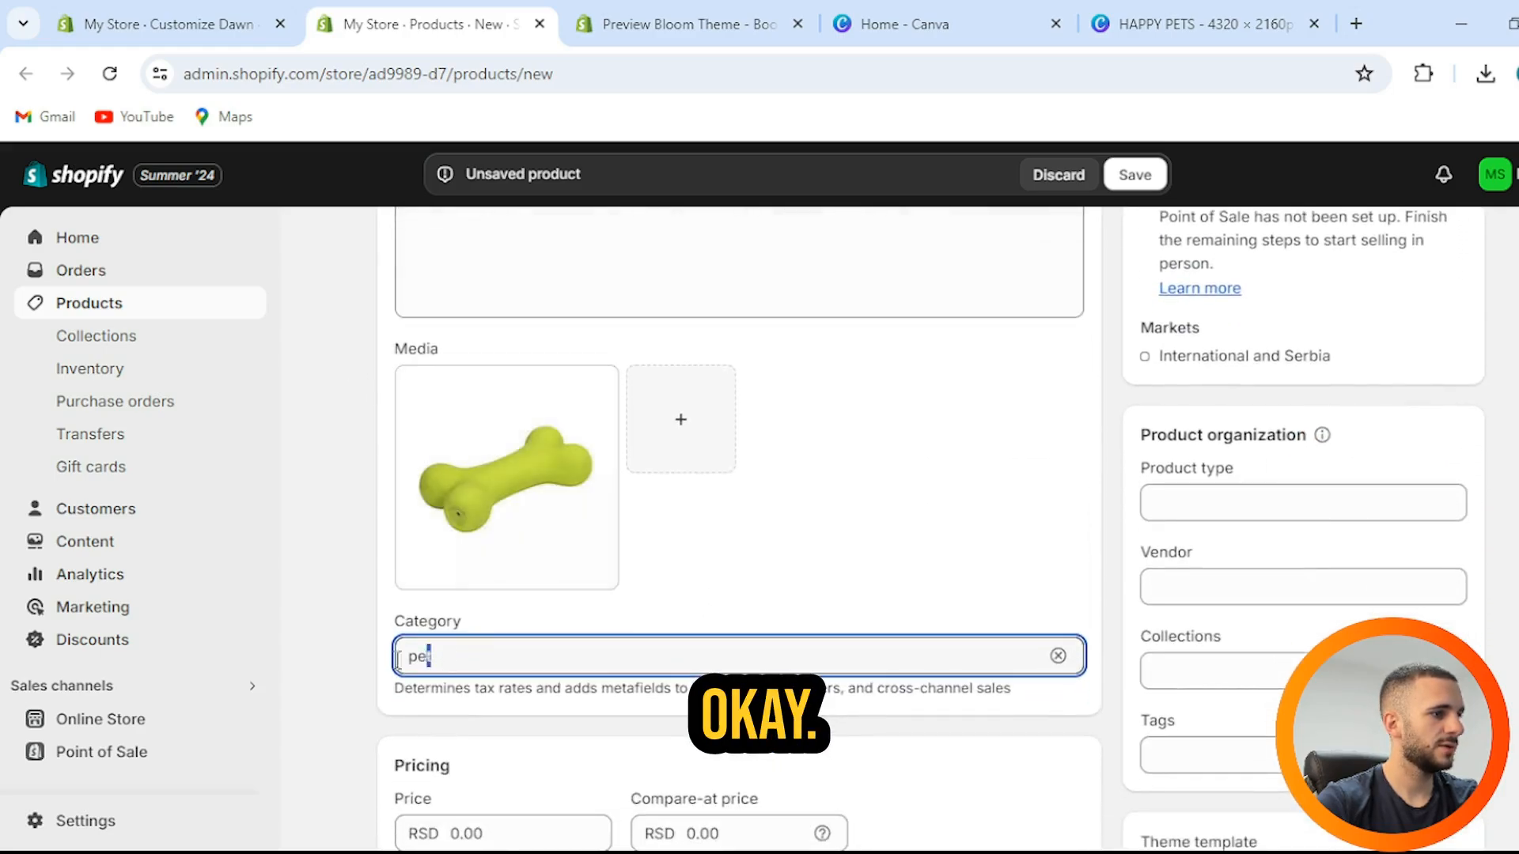
{"action": "left_click_drag", "start_coordinate": [430, 656], "coordinate": [331, 657]}
{"action": "type", "text": "to"}
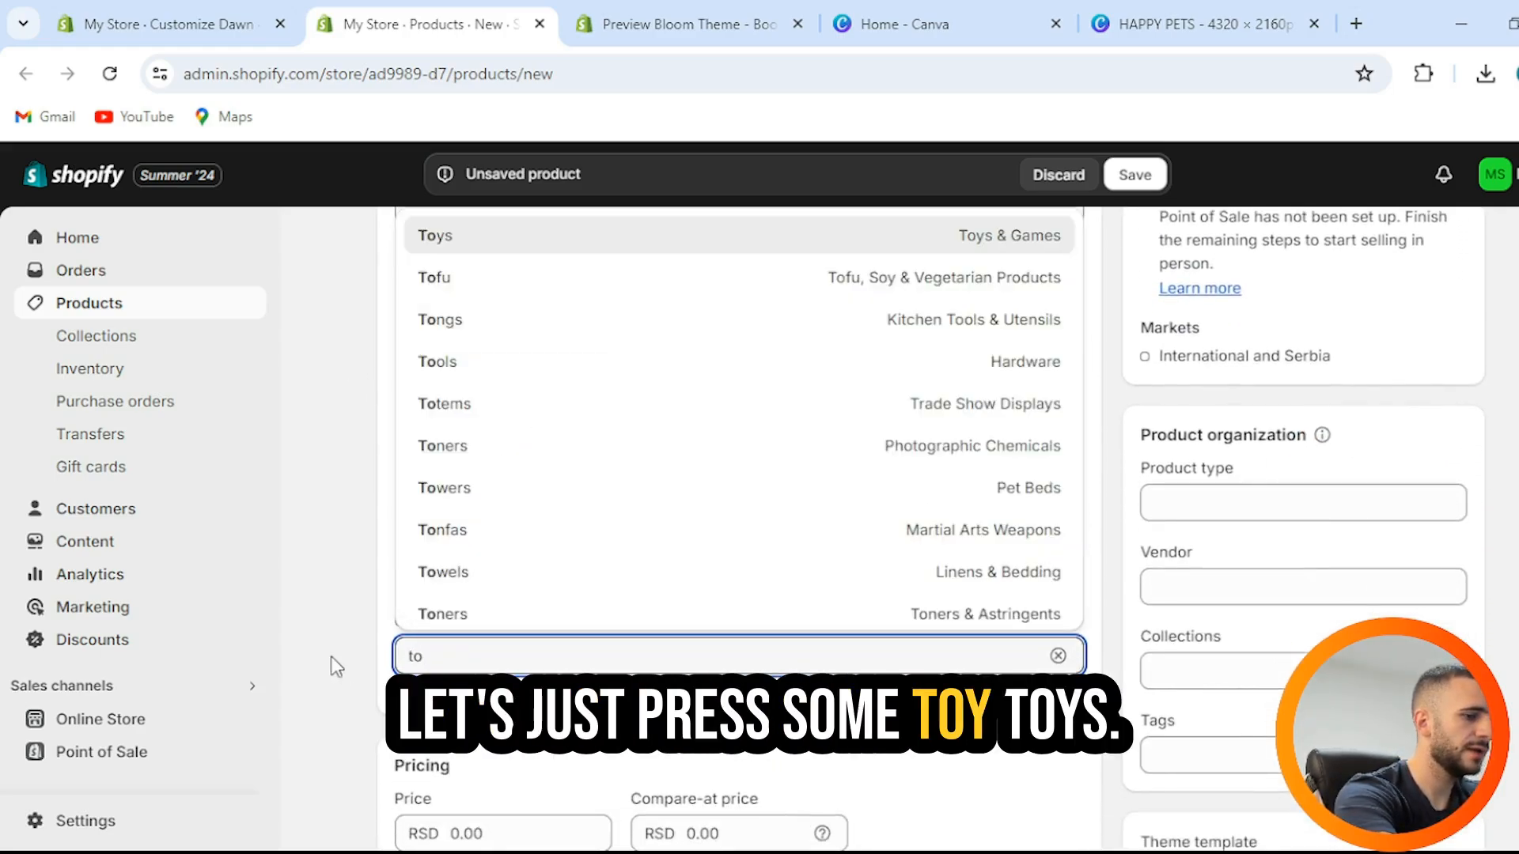
{"action": "type", "text": "y"}
{"action": "left_click", "coordinate": [516, 230]}
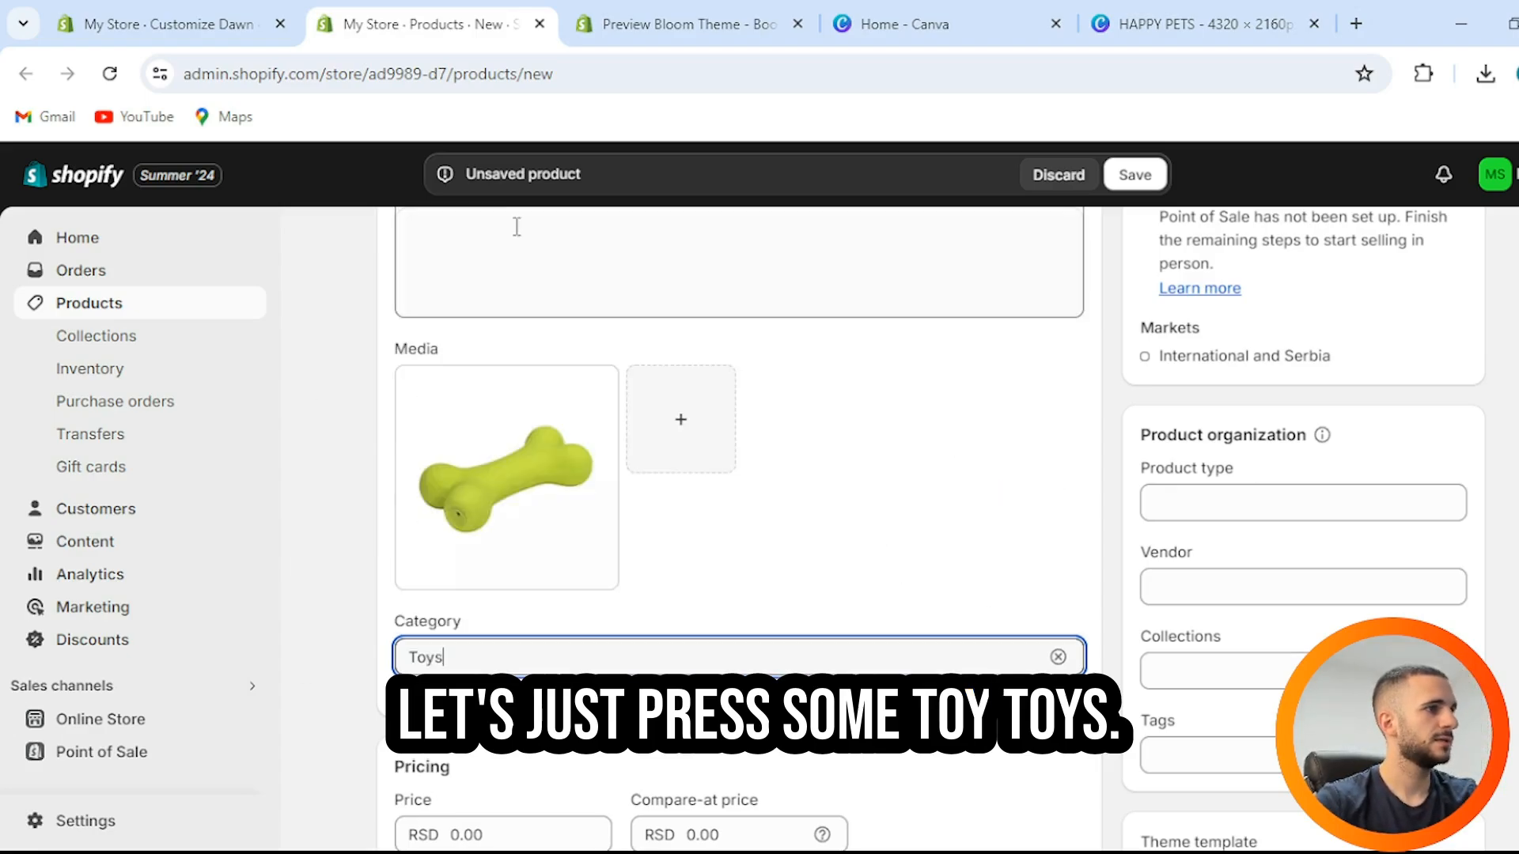
- Enter "Dog bone toy" as the product's title
{"action": "scroll", "coordinate": [756, 497], "scroll_direction": "up", "scroll_amount": 5}
{"action": "left_click", "coordinate": [574, 371]}
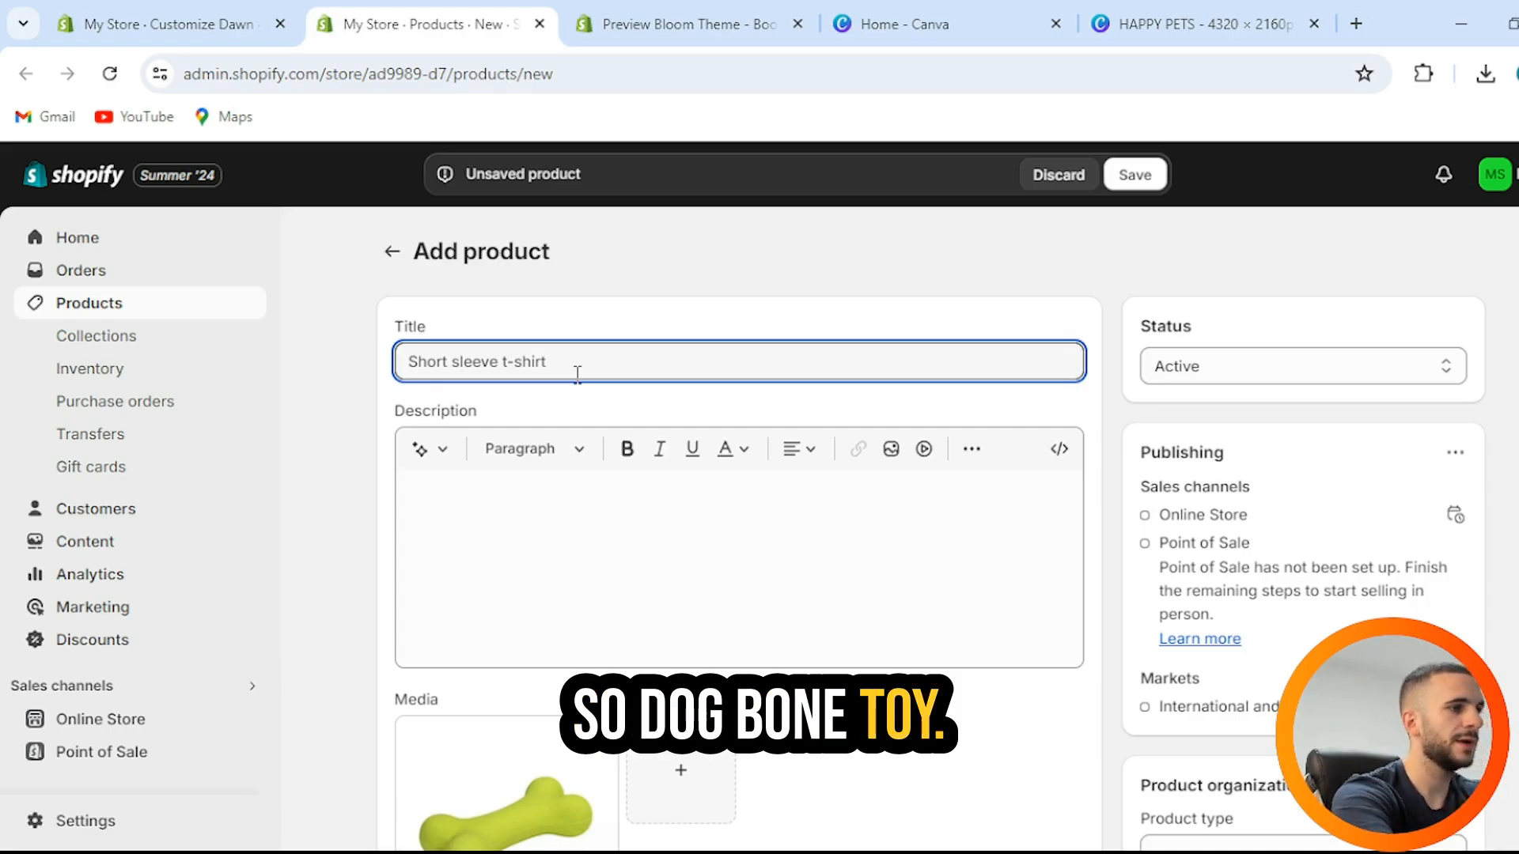
{"action": "type", "text": "Dog bone"}
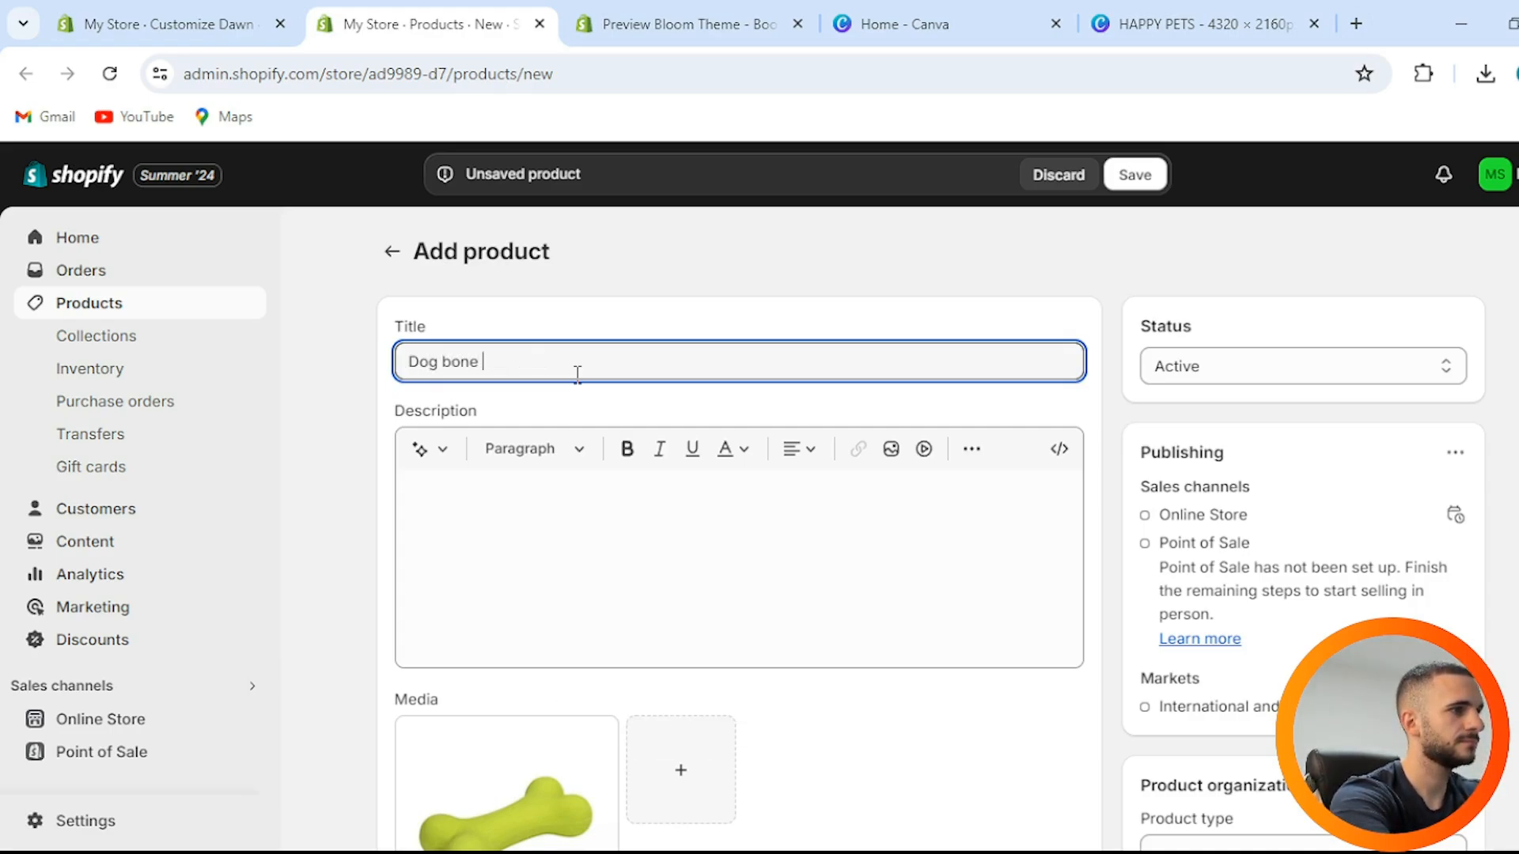
{"action": "type", "text": " toy"}
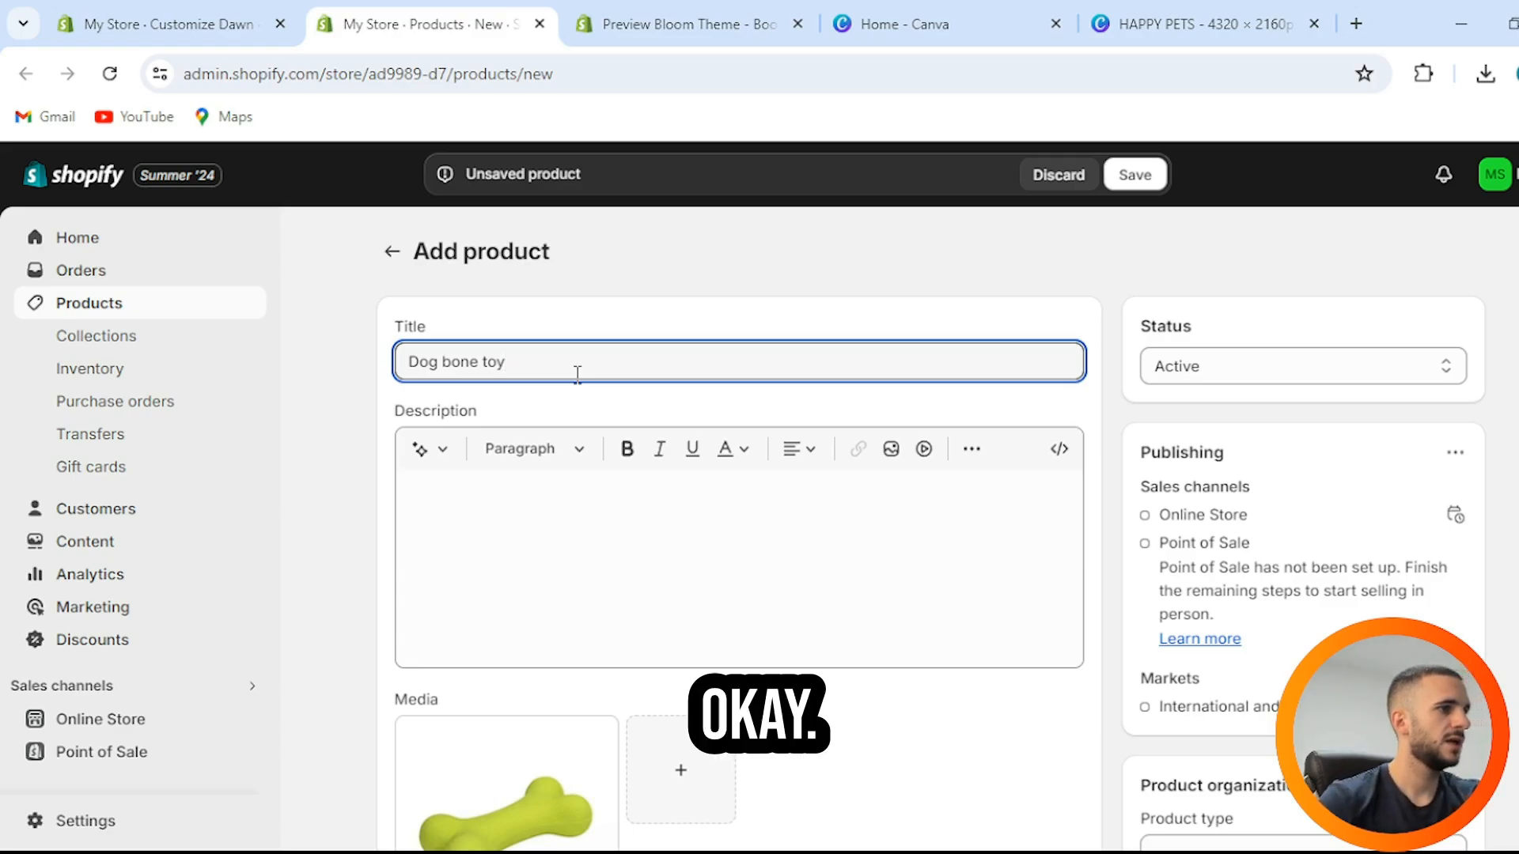
- Enter "dog bone toy rubber" as the features and keywords for an AI-generated product description
{"action": "left_click", "coordinate": [440, 451]}
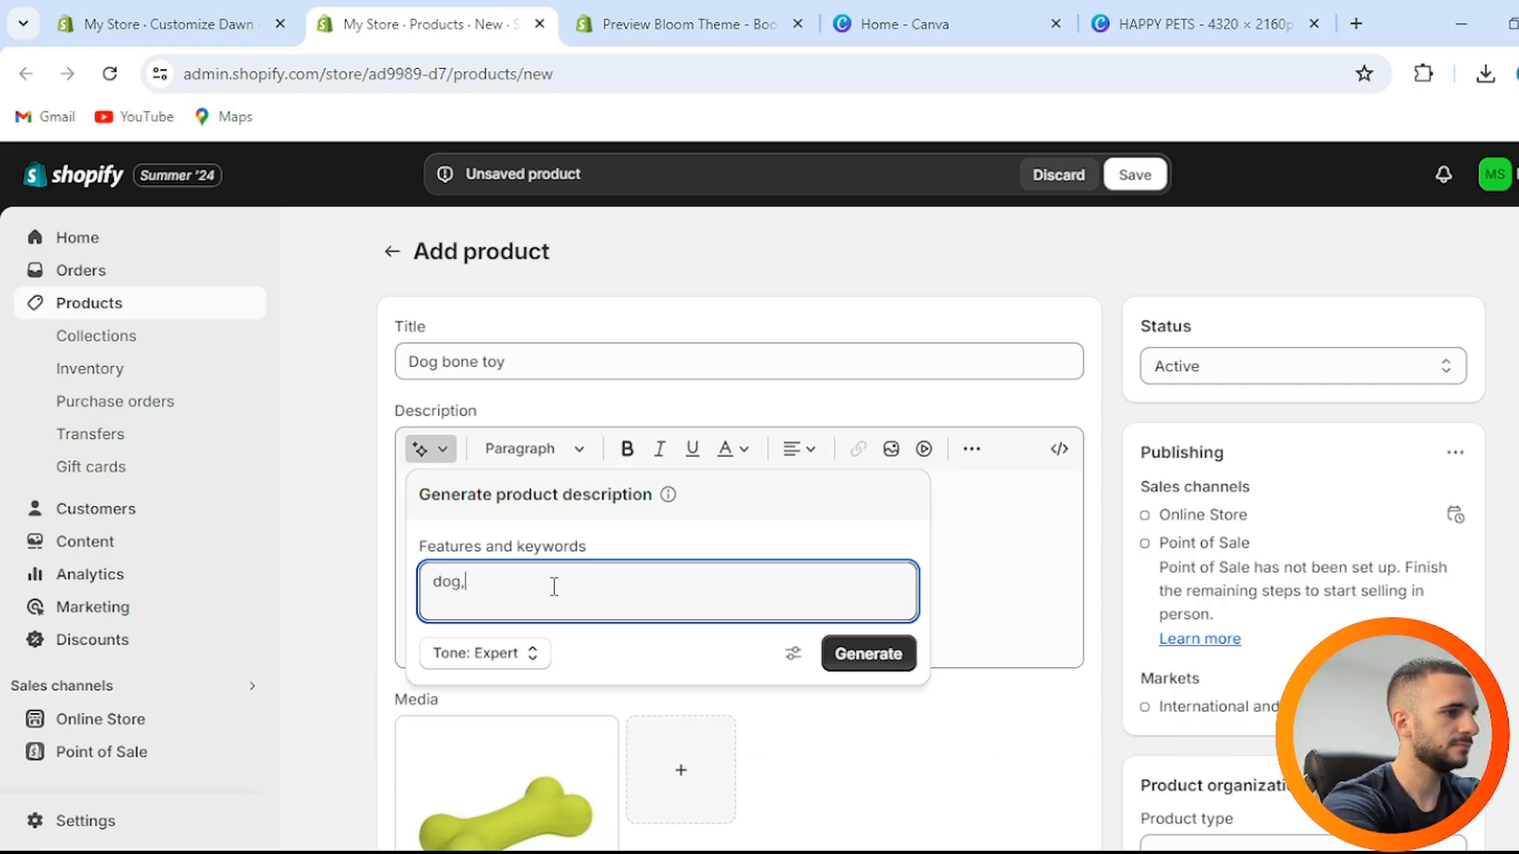
{"action": "key", "text": "BackSpace"}
{"action": "key", "text": "BackSpace"}
{"action": "key", "text": "BackSpace"}
{"action": "key", "text": "BackSpace"}
{"action": "key", "text": "BackSpace"}
{"action": "key", "text": "BackSpace"}
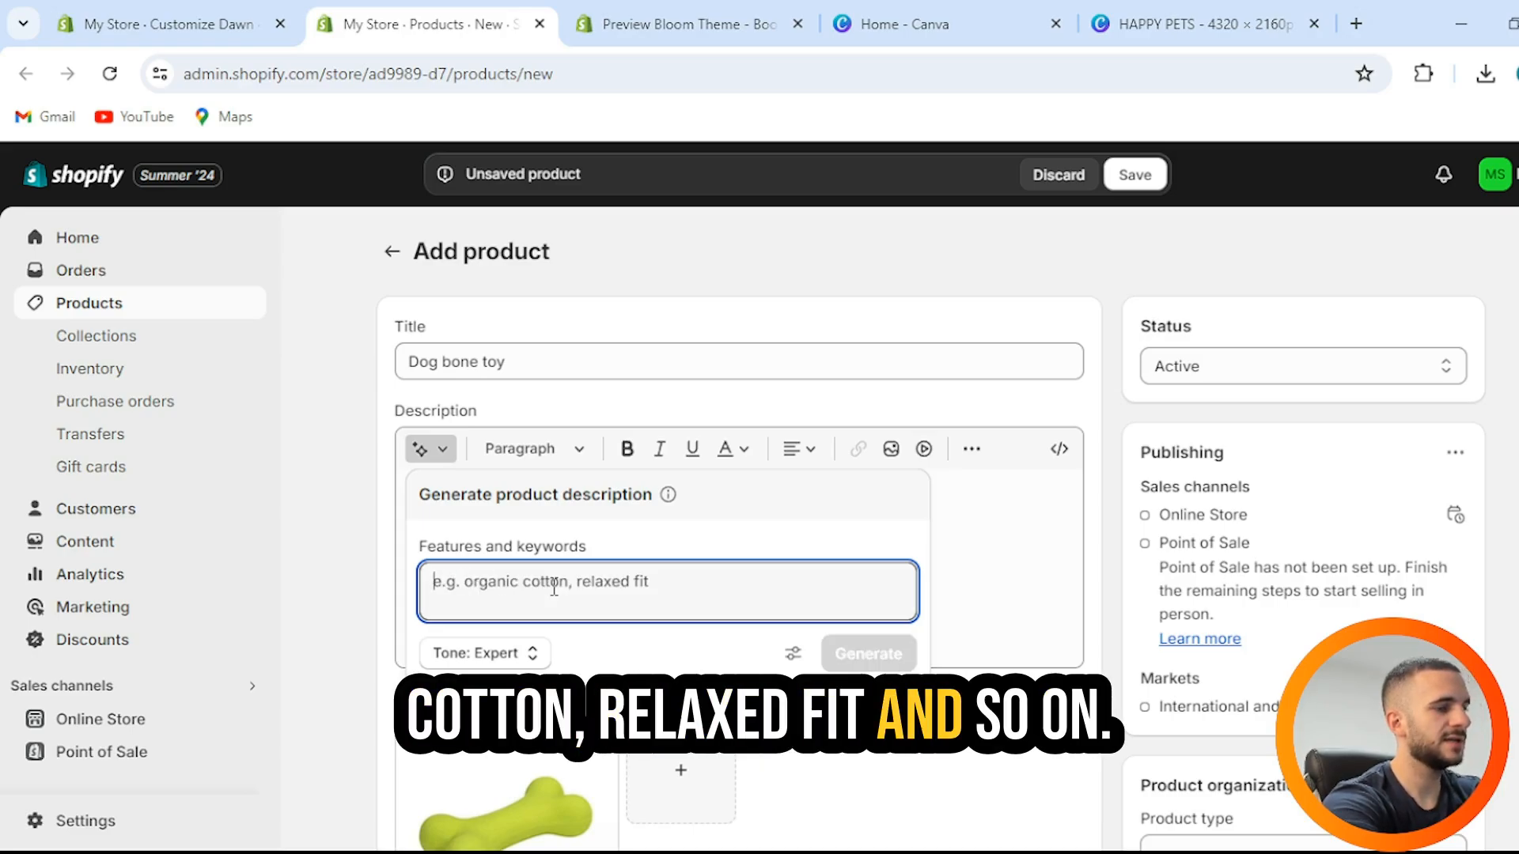
{"action": "type", "text": "dog "}
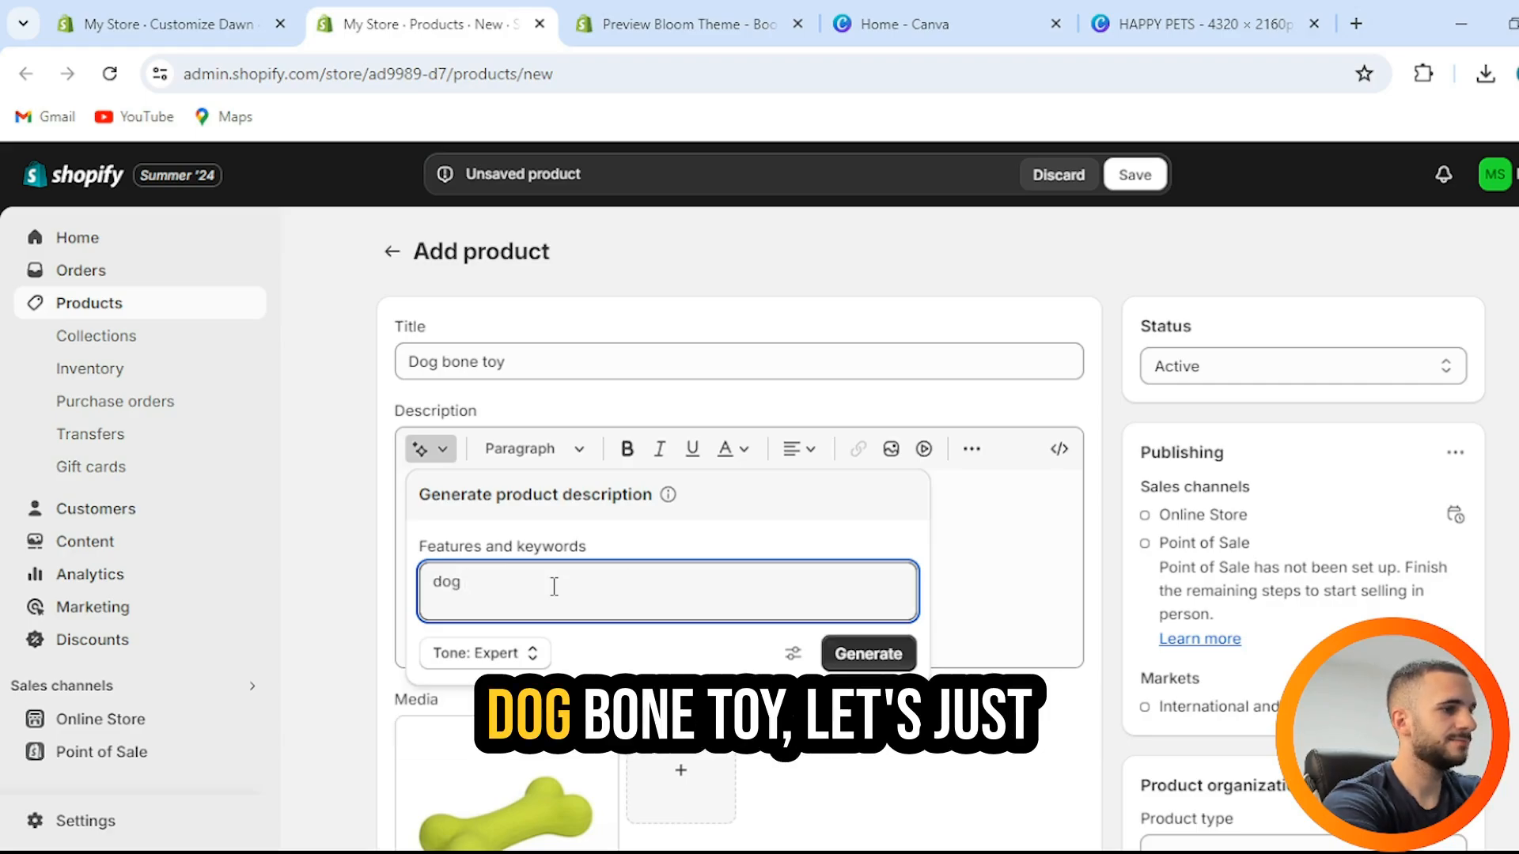
{"action": "type", "text": "bone toy"}
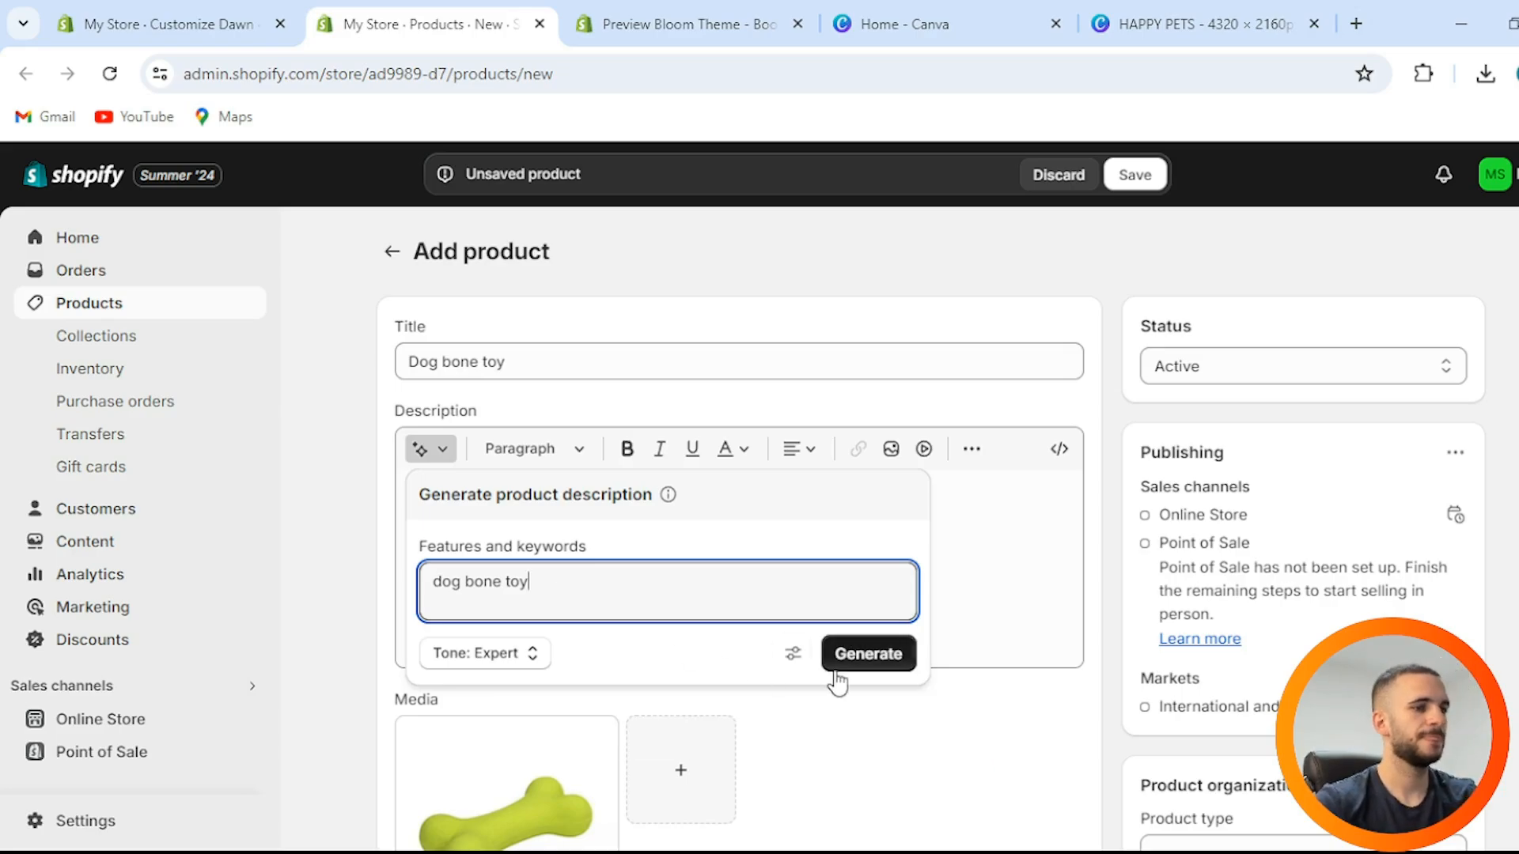
{"action": "type", "text": " rubber"}
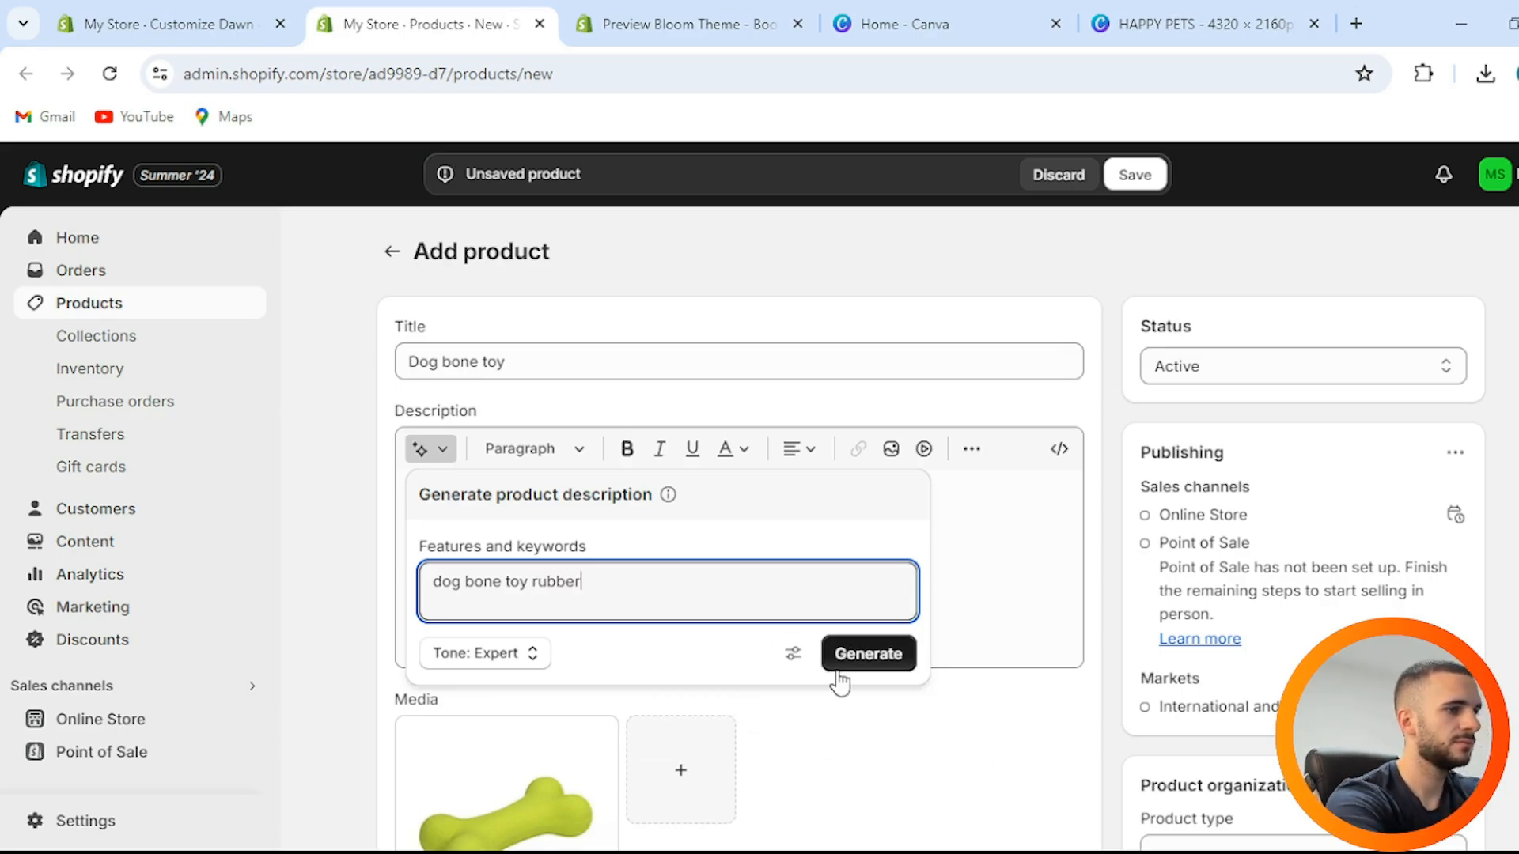
- Generate the product description with the Expert tone, read it through and keep it
{"action": "left_click", "coordinate": [839, 672]}
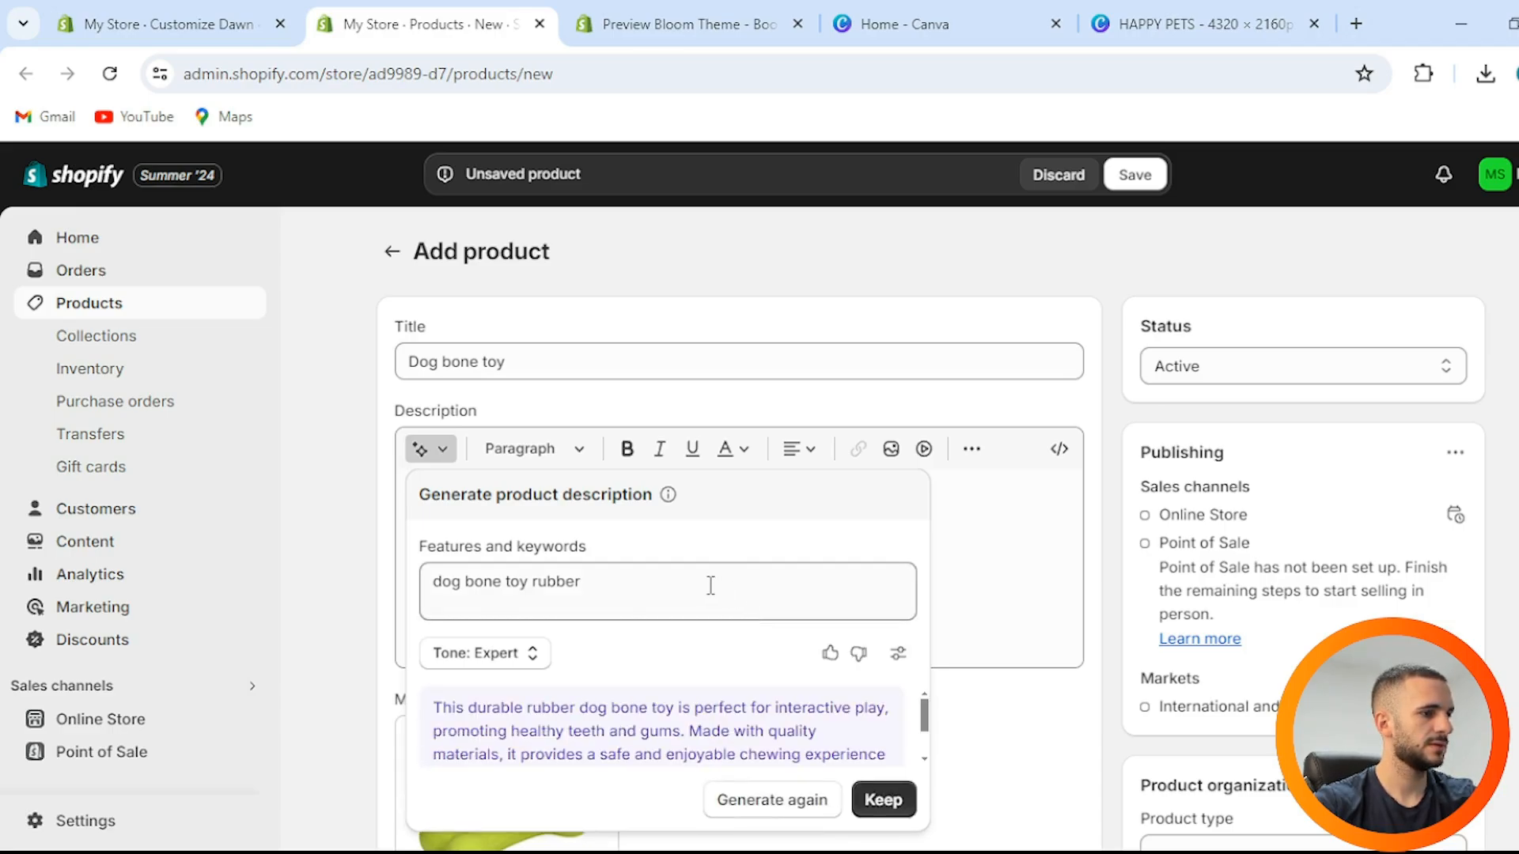
{"action": "scroll", "coordinate": [603, 748], "scroll_direction": "down", "scroll_amount": 1}
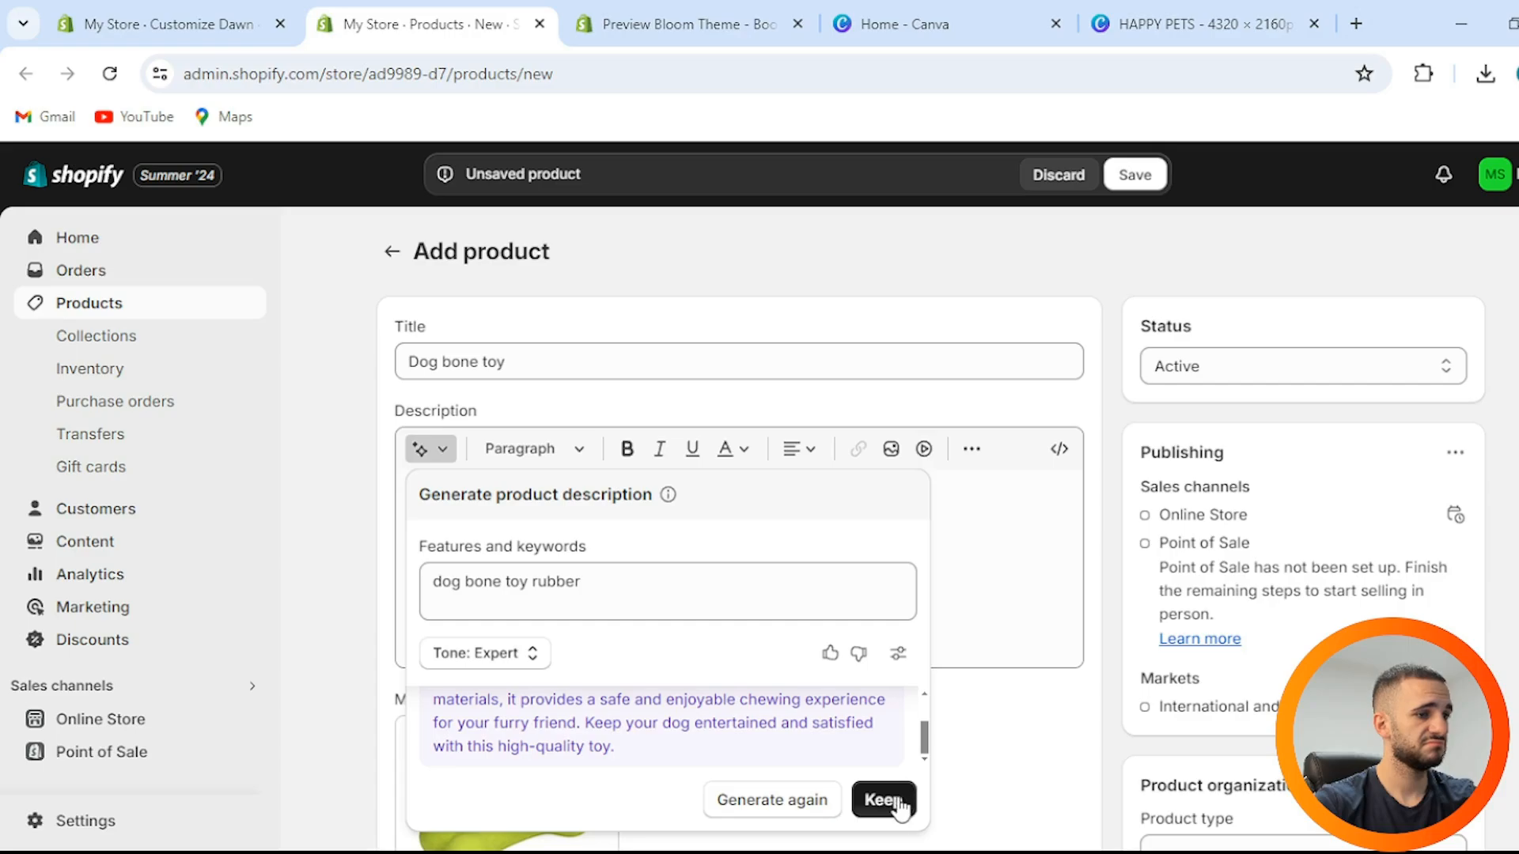
{"action": "left_click", "coordinate": [900, 804]}
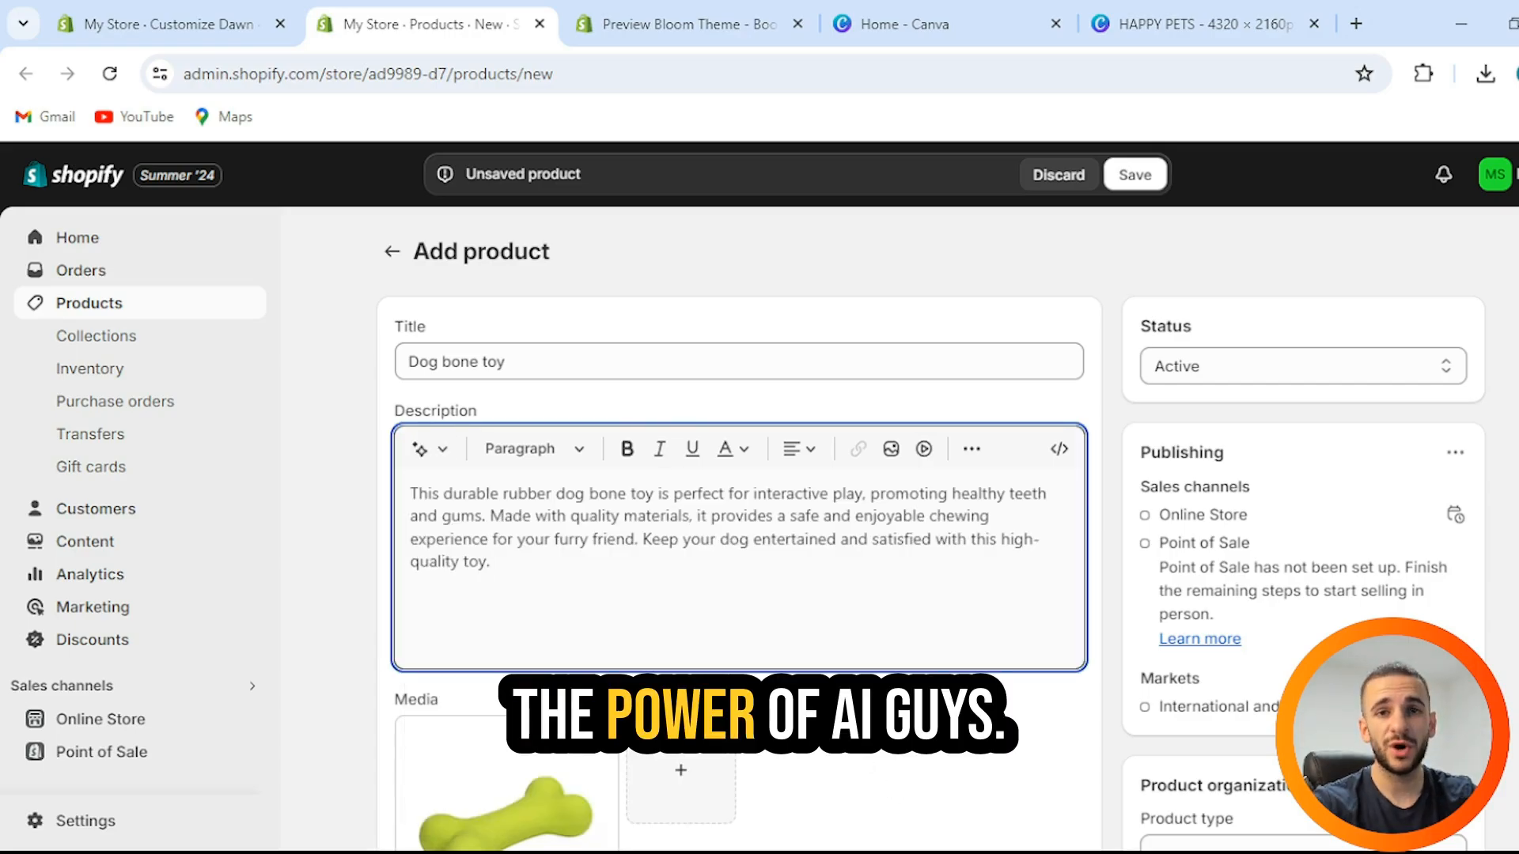
- Set the dog bone toy's price to RSD 500
{"action": "scroll", "coordinate": [644, 543], "scroll_direction": "down", "scroll_amount": 10}
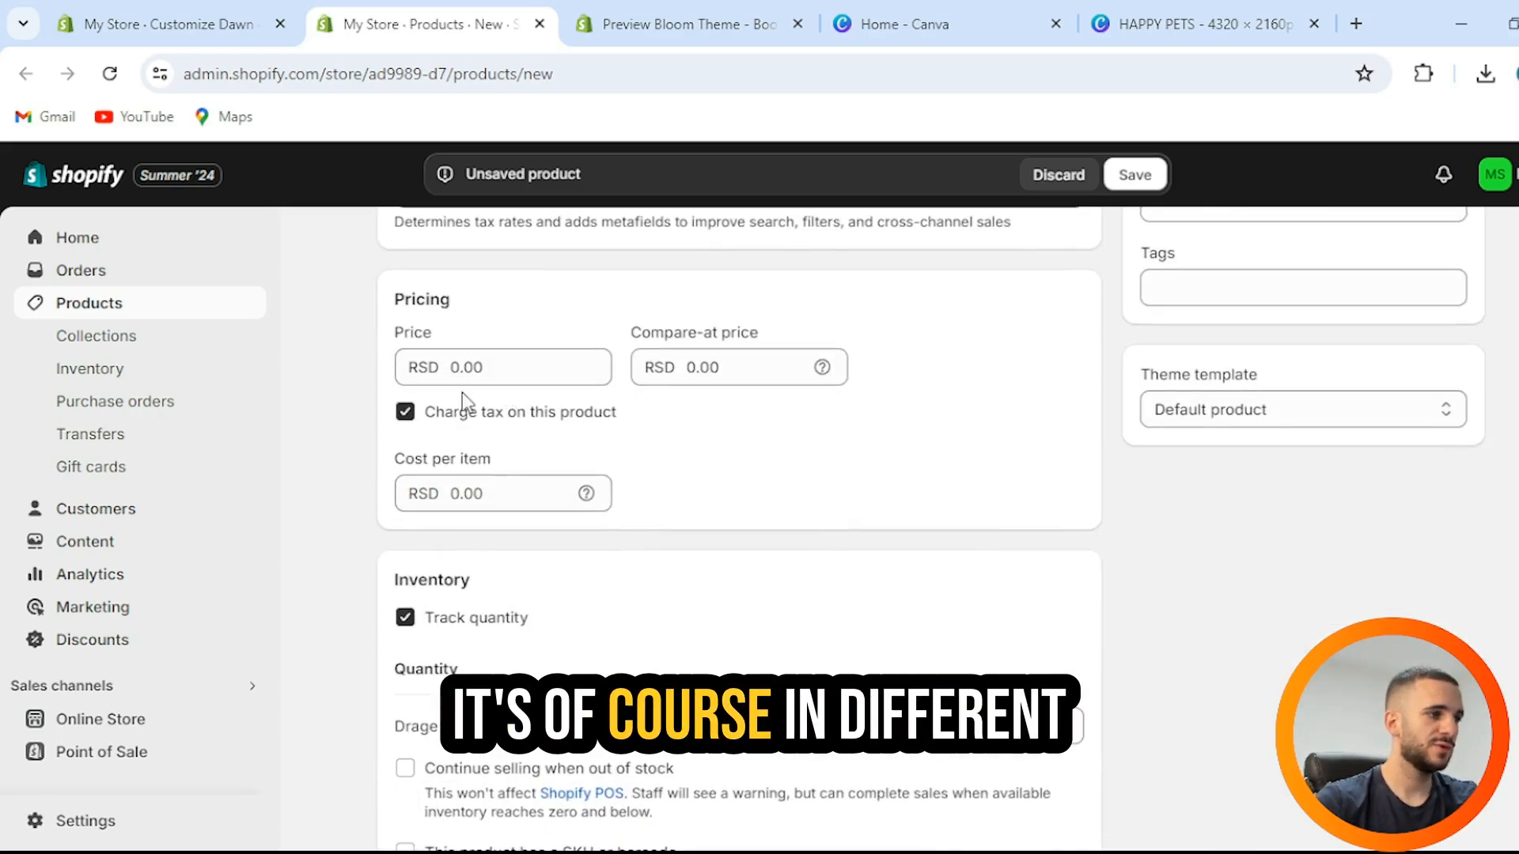
{"action": "scroll", "coordinate": [638, 428], "scroll_direction": "down", "scroll_amount": 9}
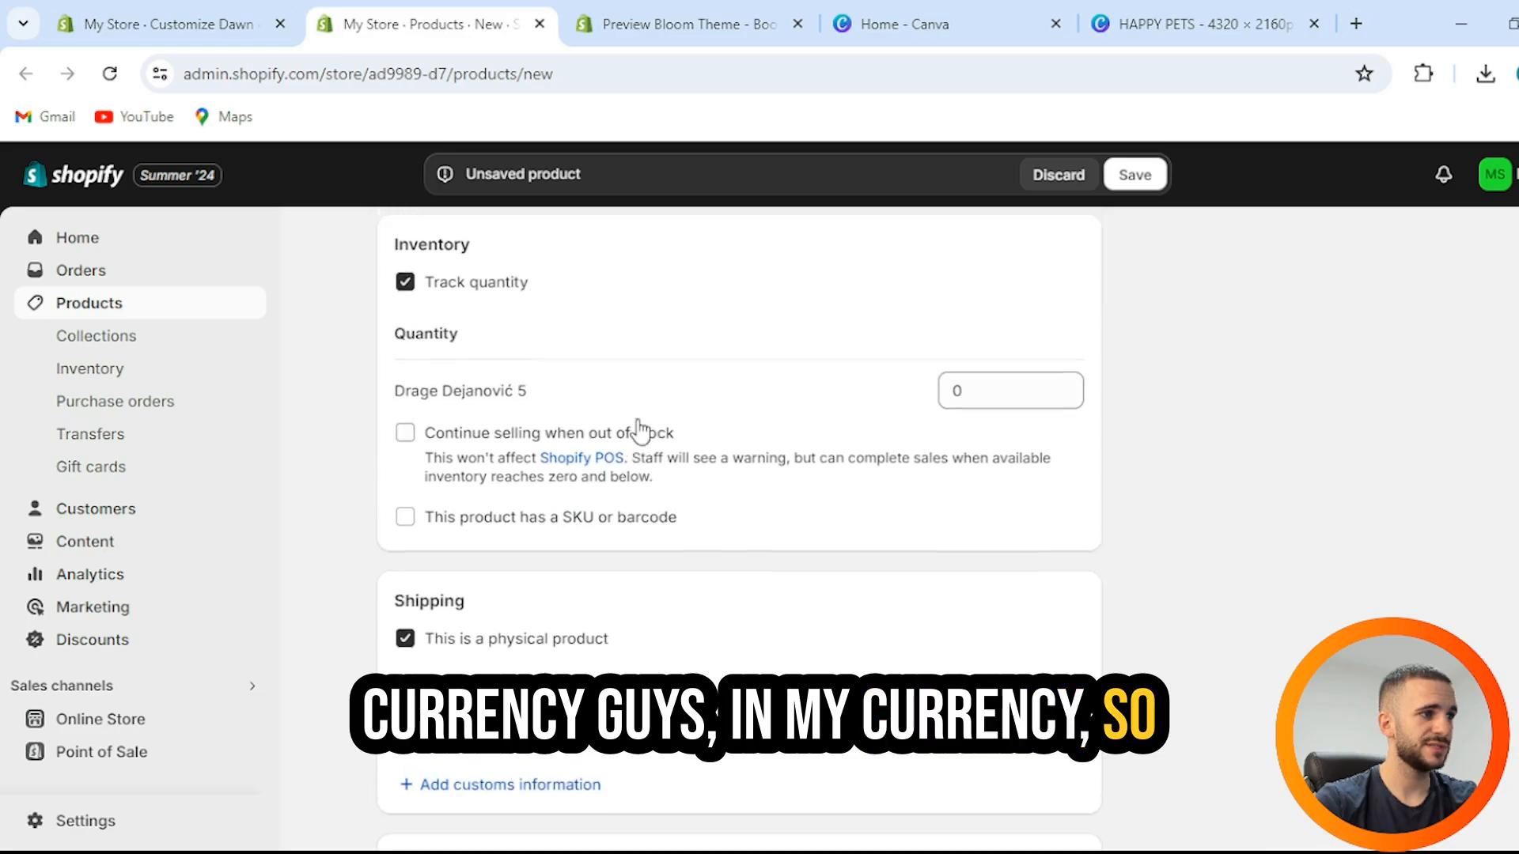
{"action": "scroll", "coordinate": [638, 427], "scroll_direction": "up", "scroll_amount": 10}
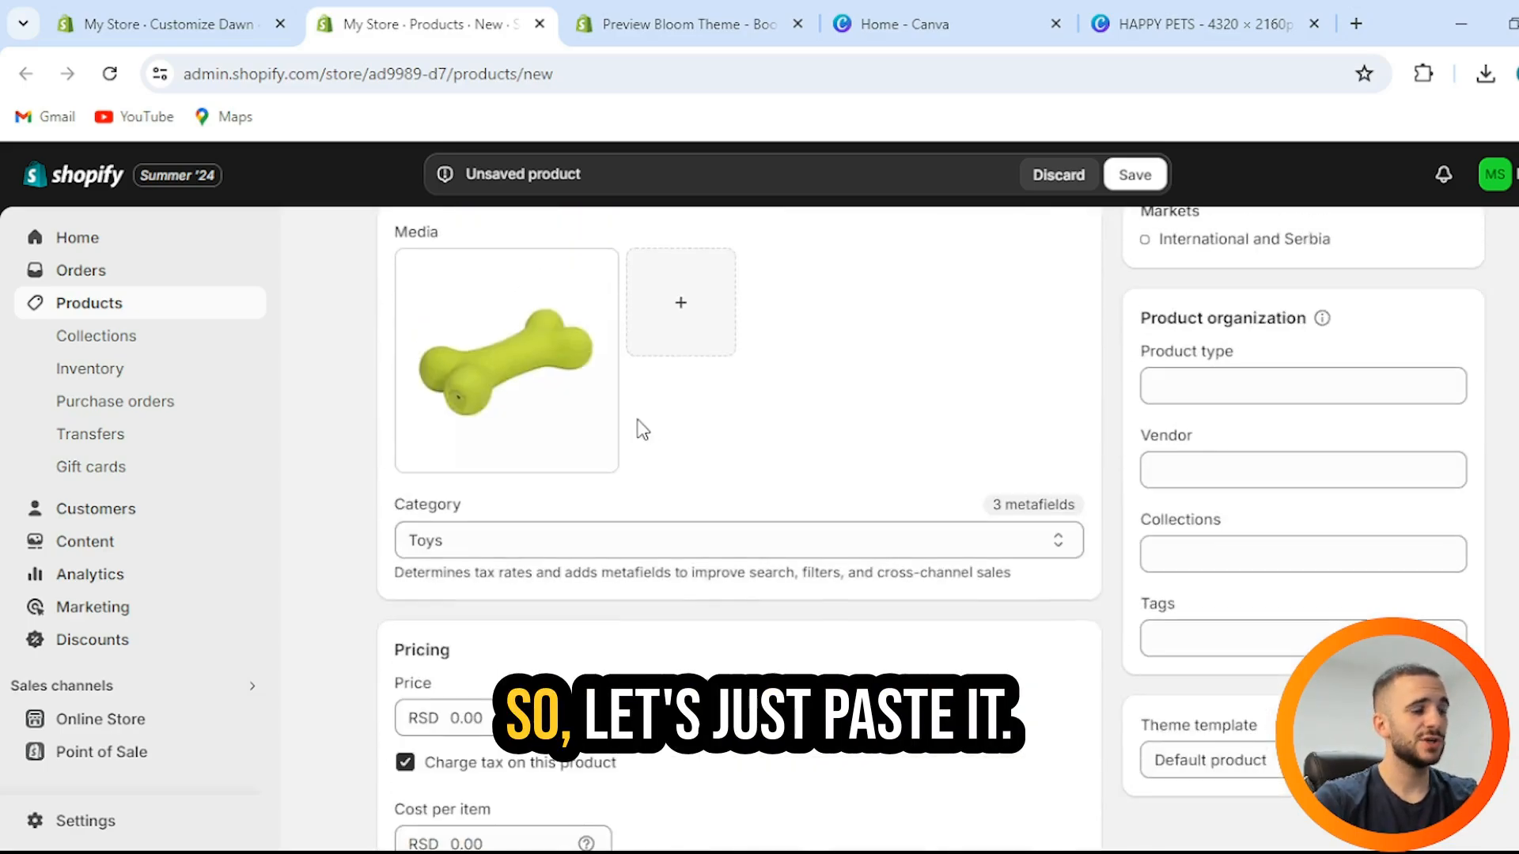
{"action": "scroll", "coordinate": [549, 522], "scroll_direction": "down", "scroll_amount": 2}
{"action": "scroll", "coordinate": [549, 522], "scroll_direction": "down", "scroll_amount": 1}
{"action": "left_click", "coordinate": [494, 477]}
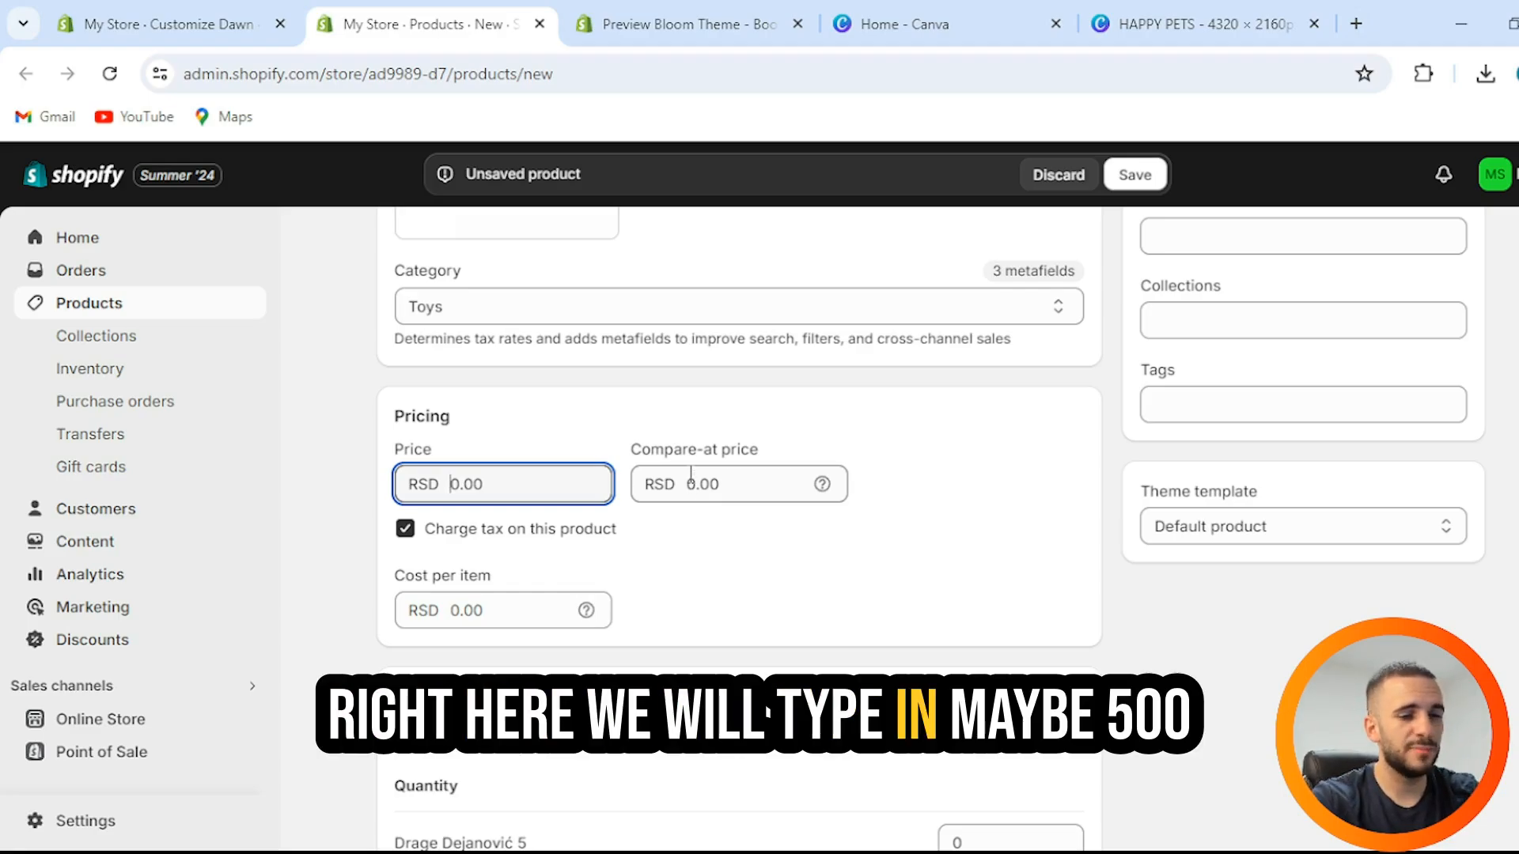
{"action": "type", "text": "50"}
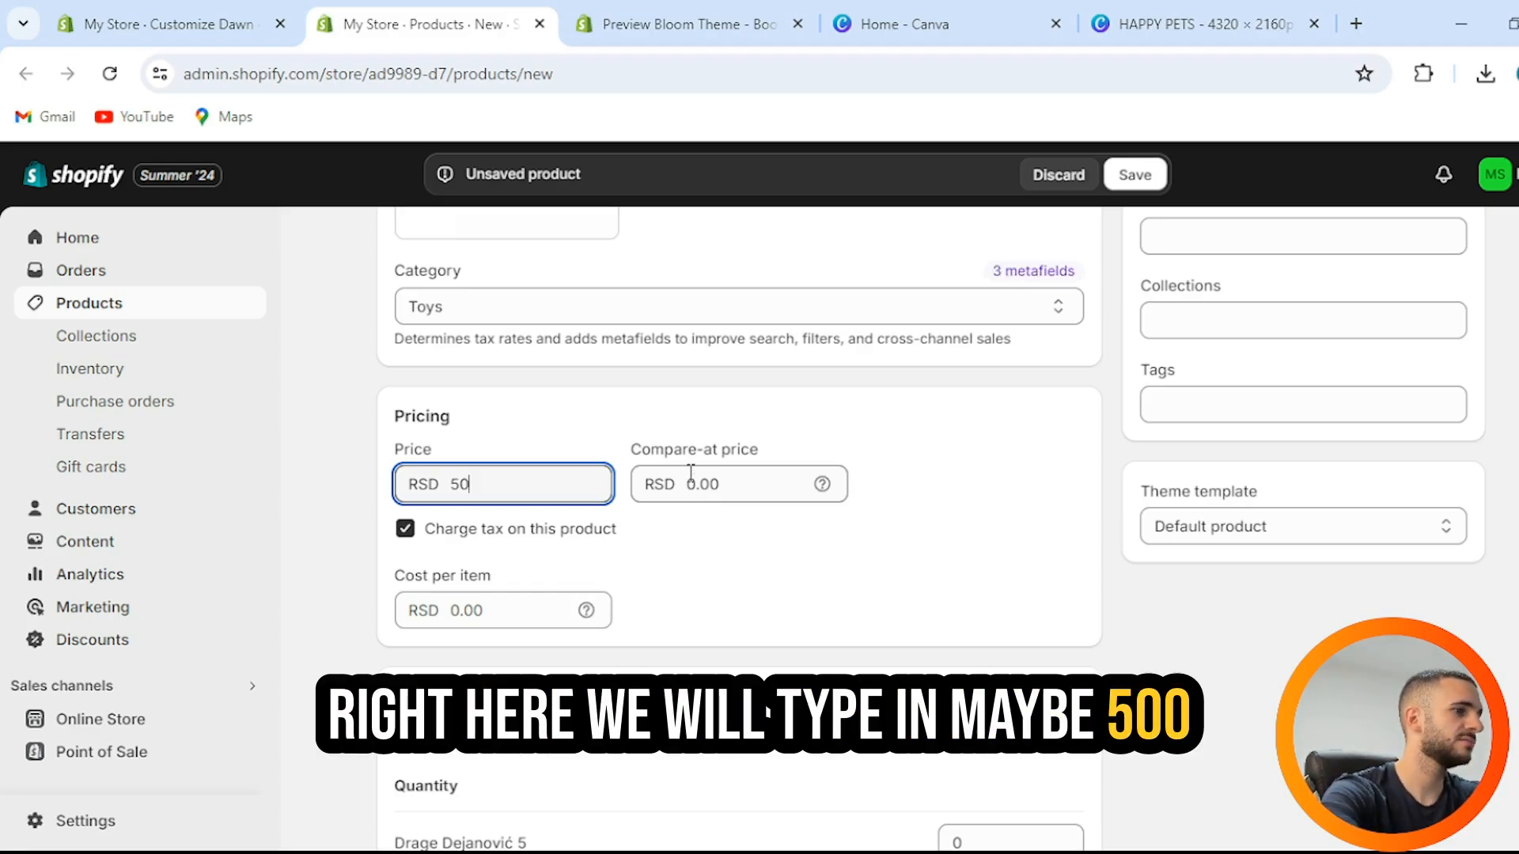
{"action": "type", "text": "0"}
- Set the product's compare-at price to RSD 700 and its cost per item to RSD 300
{"action": "left_click", "coordinate": [710, 491]}
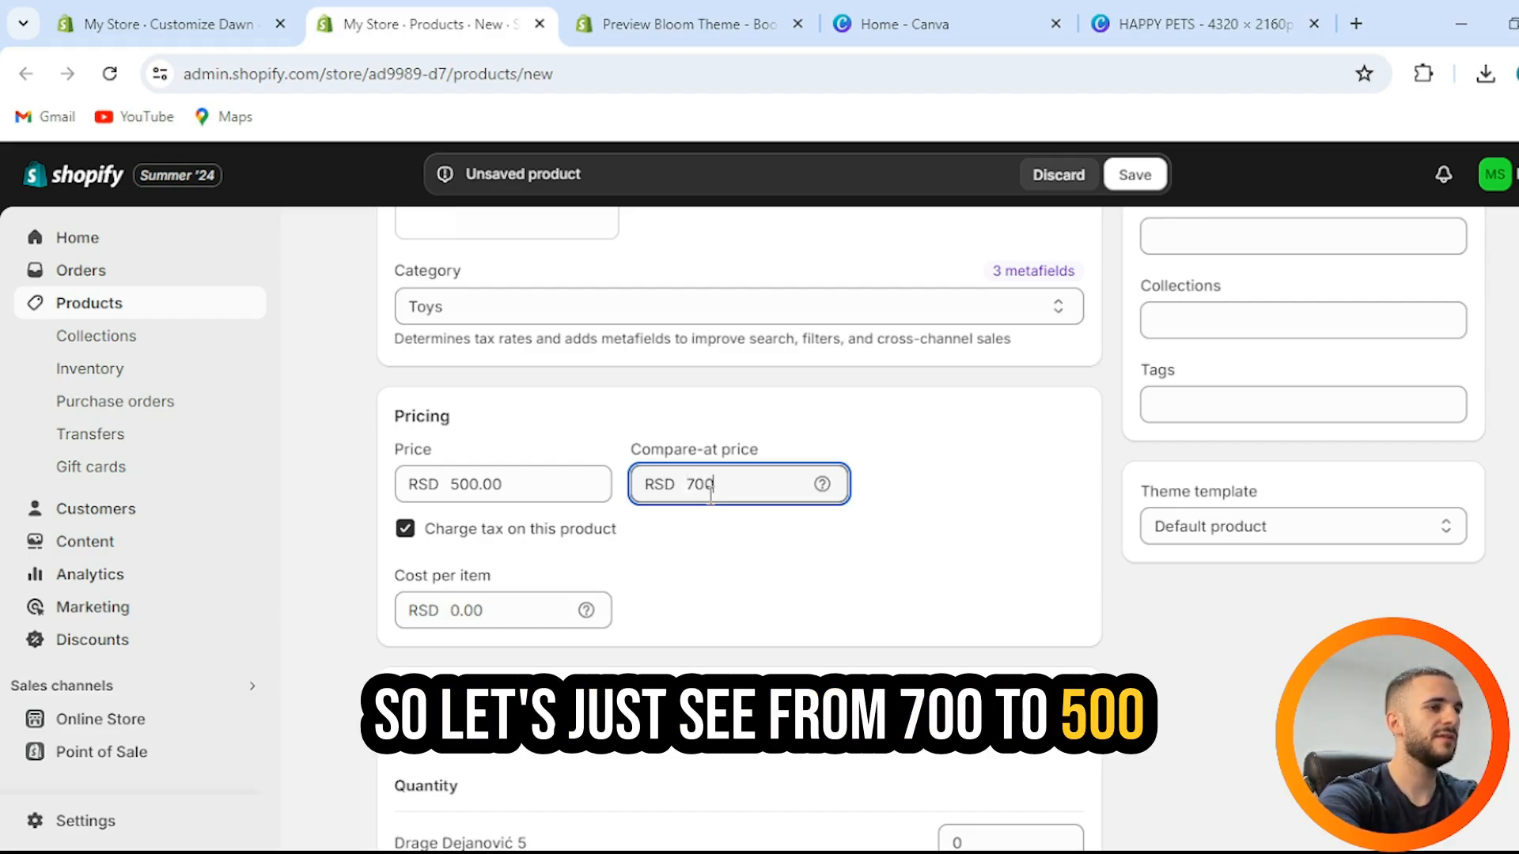
{"action": "left_click", "coordinate": [531, 582]}
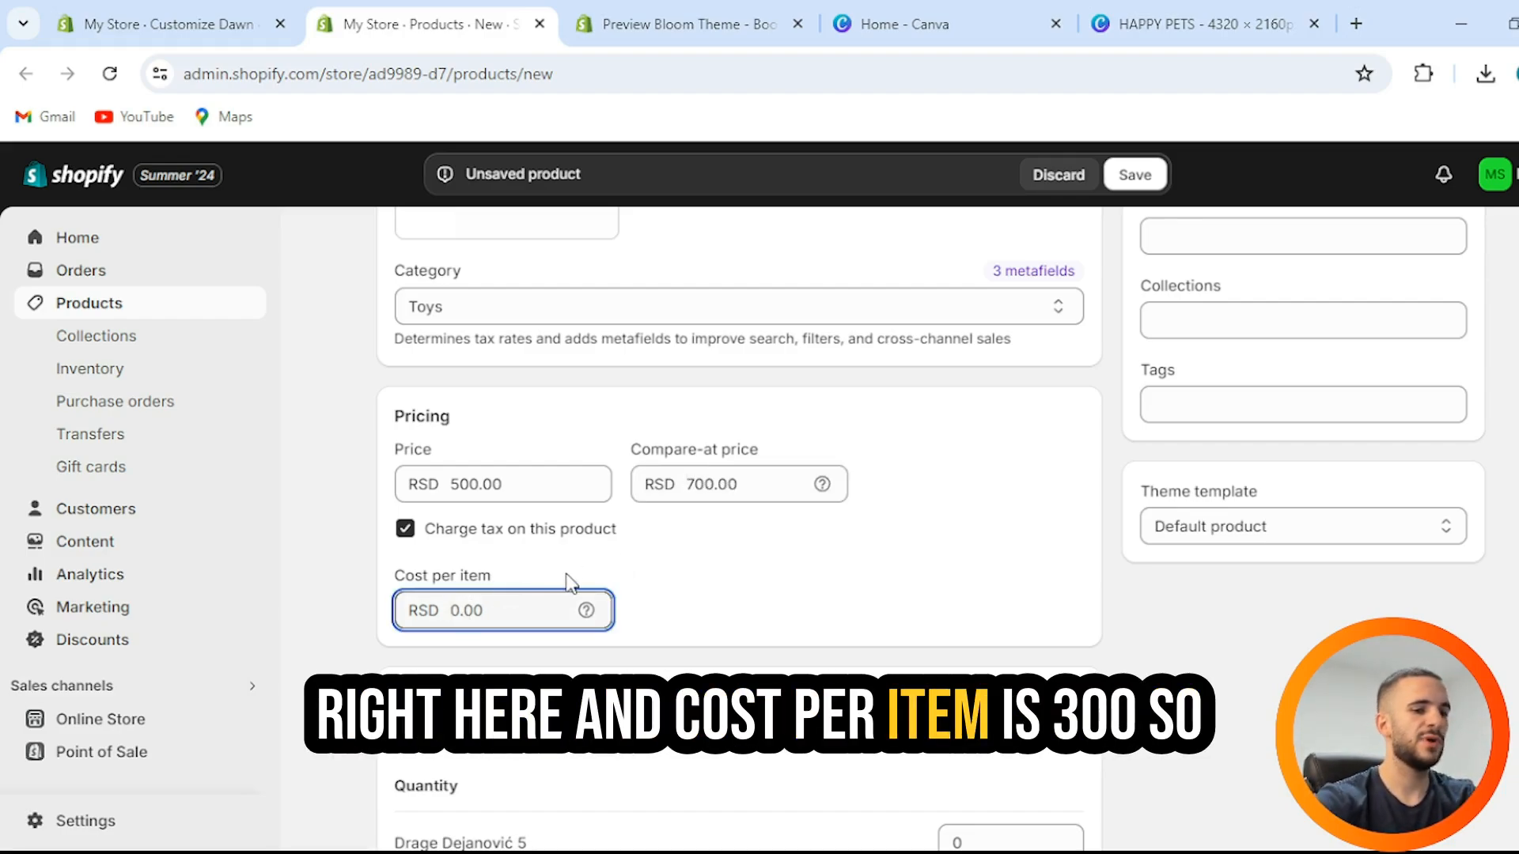
{"action": "scroll", "coordinate": [534, 586], "scroll_direction": "down", "scroll_amount": 5}
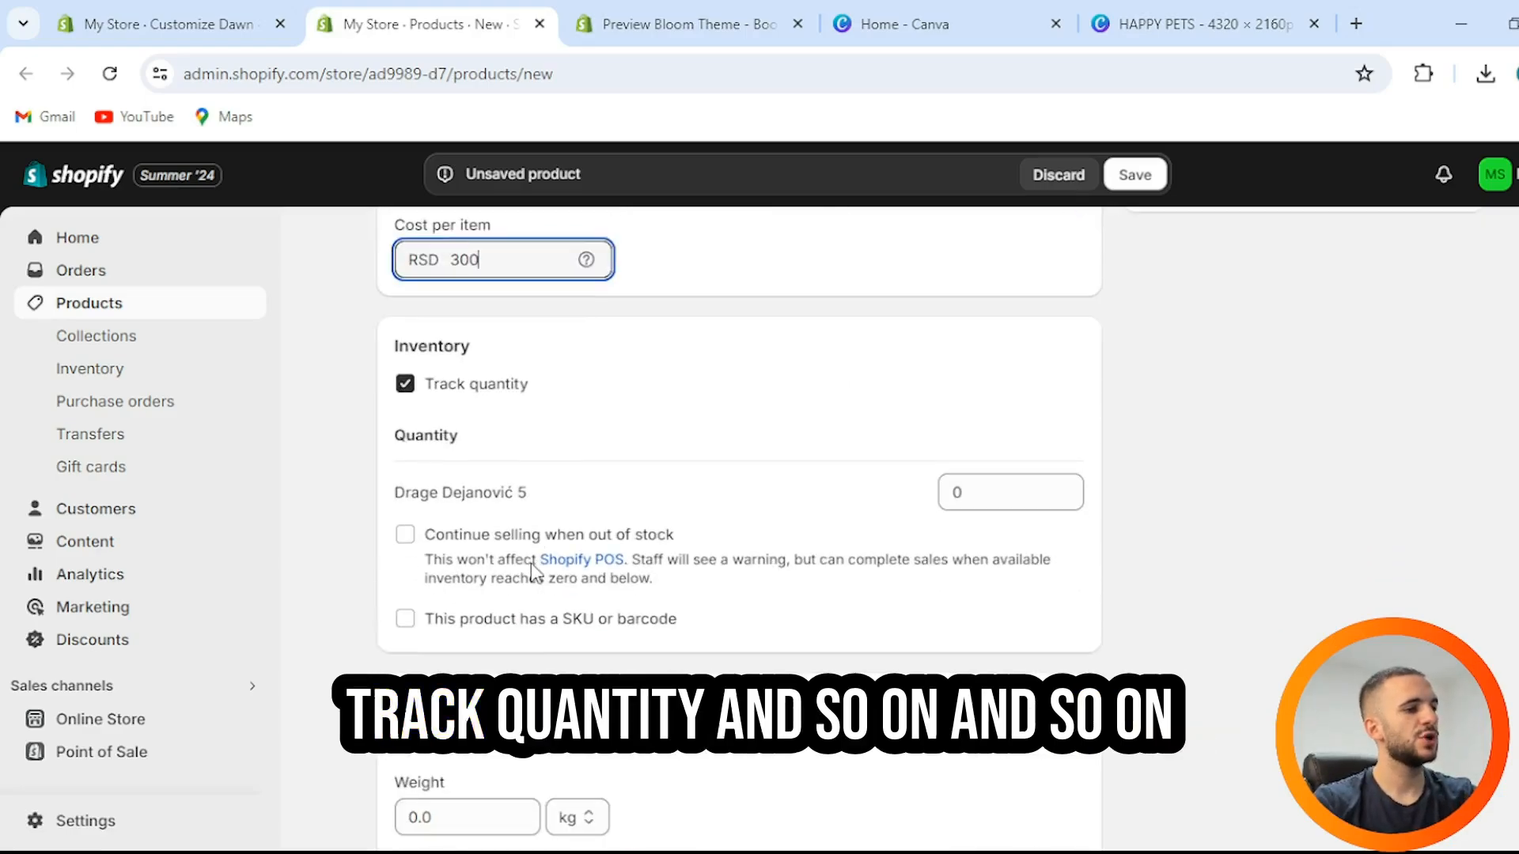
- Set the product's shipping weight to 300, measured in grams
{"action": "scroll", "coordinate": [634, 451], "scroll_direction": "down", "scroll_amount": 7}
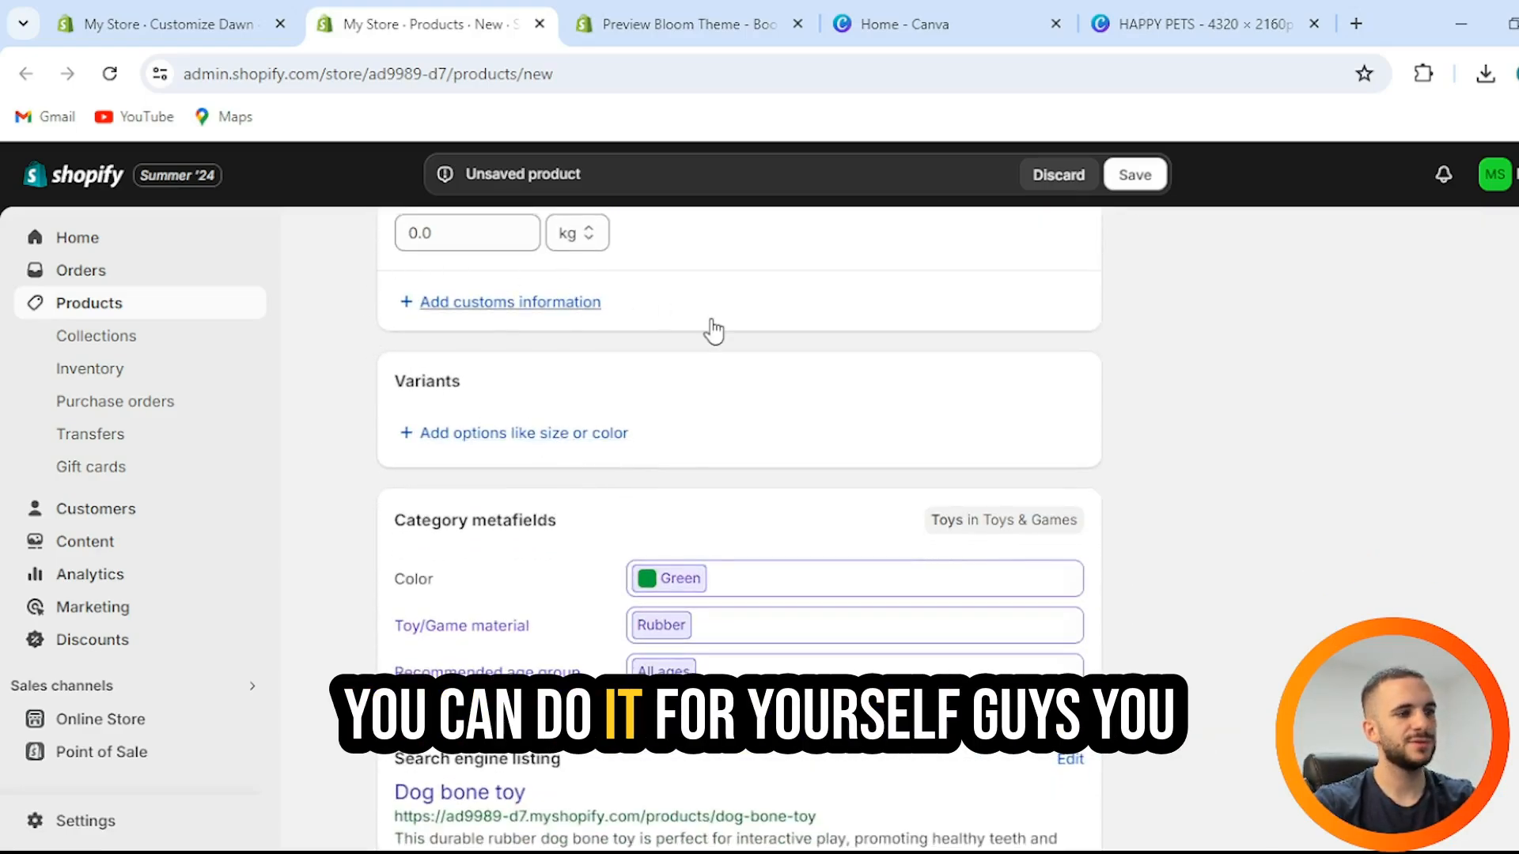
{"action": "scroll", "coordinate": [705, 394], "scroll_direction": "up", "scroll_amount": 3}
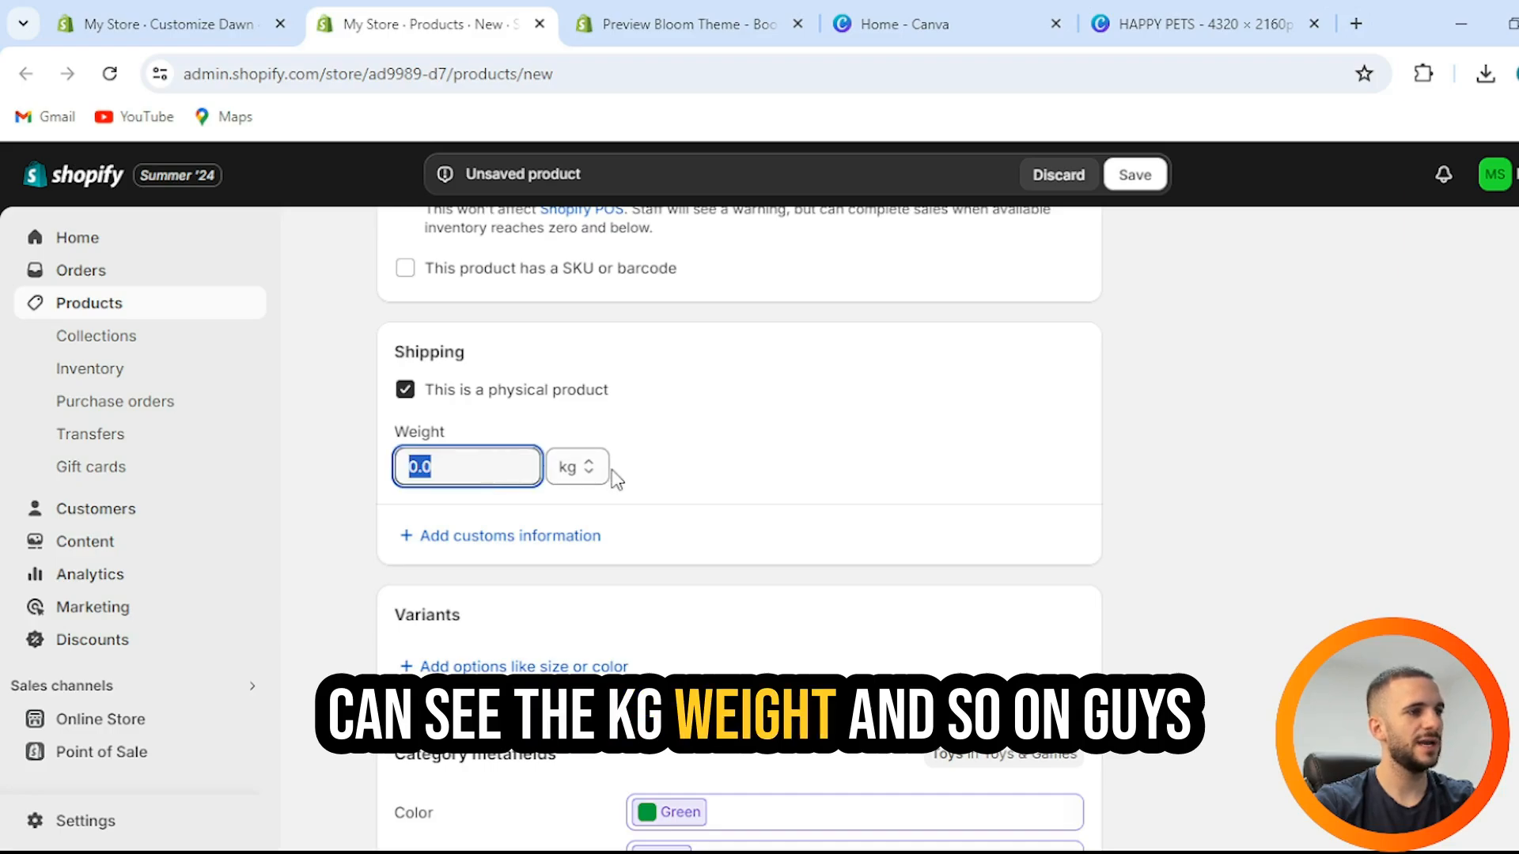
{"action": "key", "text": "Tab"}
{"action": "key", "text": "Down"}
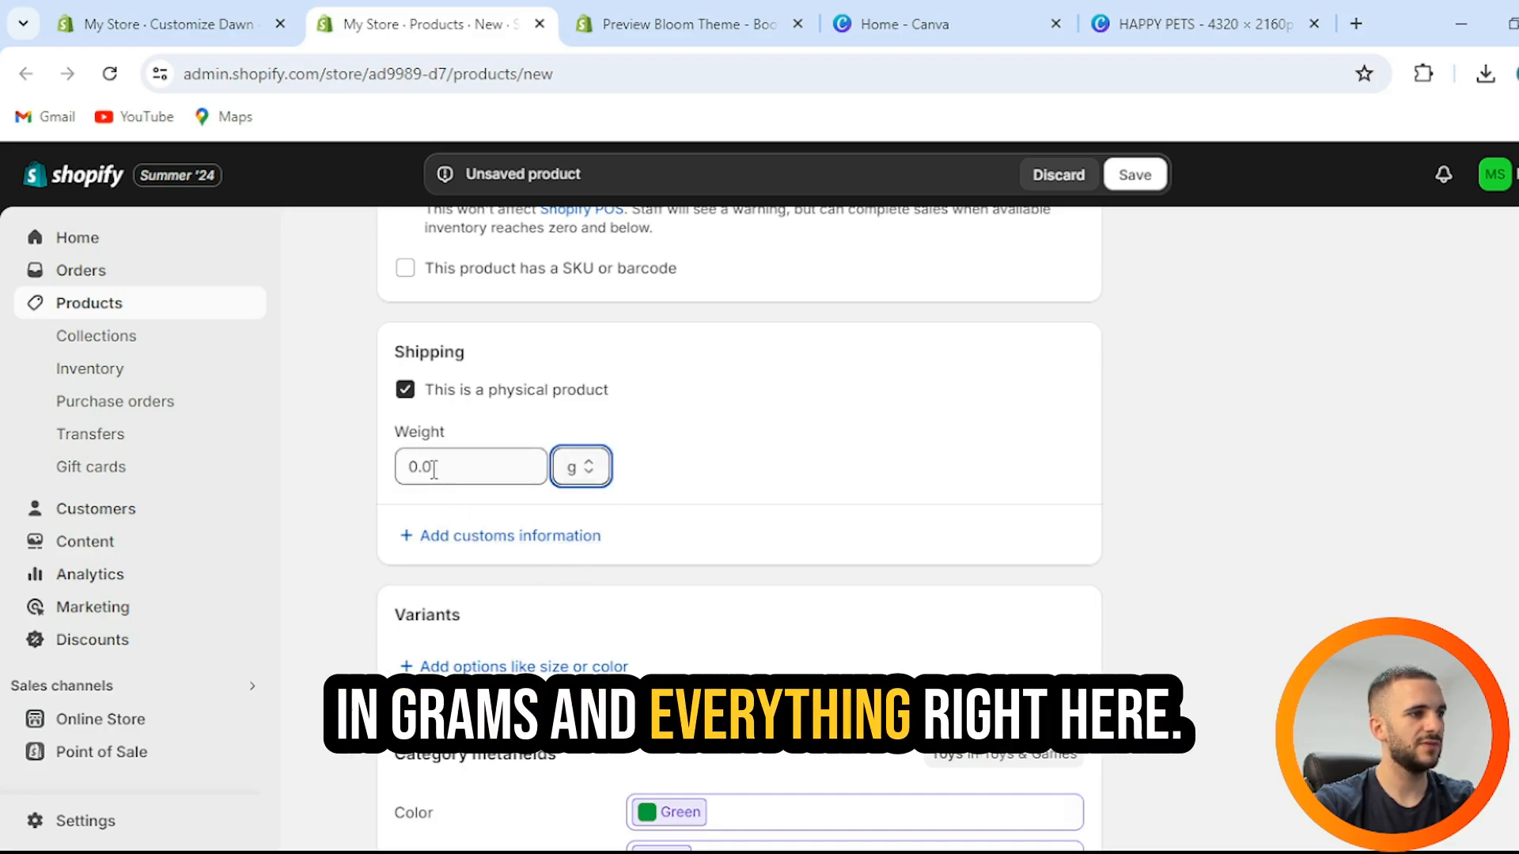
{"action": "left_click", "coordinate": [444, 467]}
{"action": "type", "text": "30"}
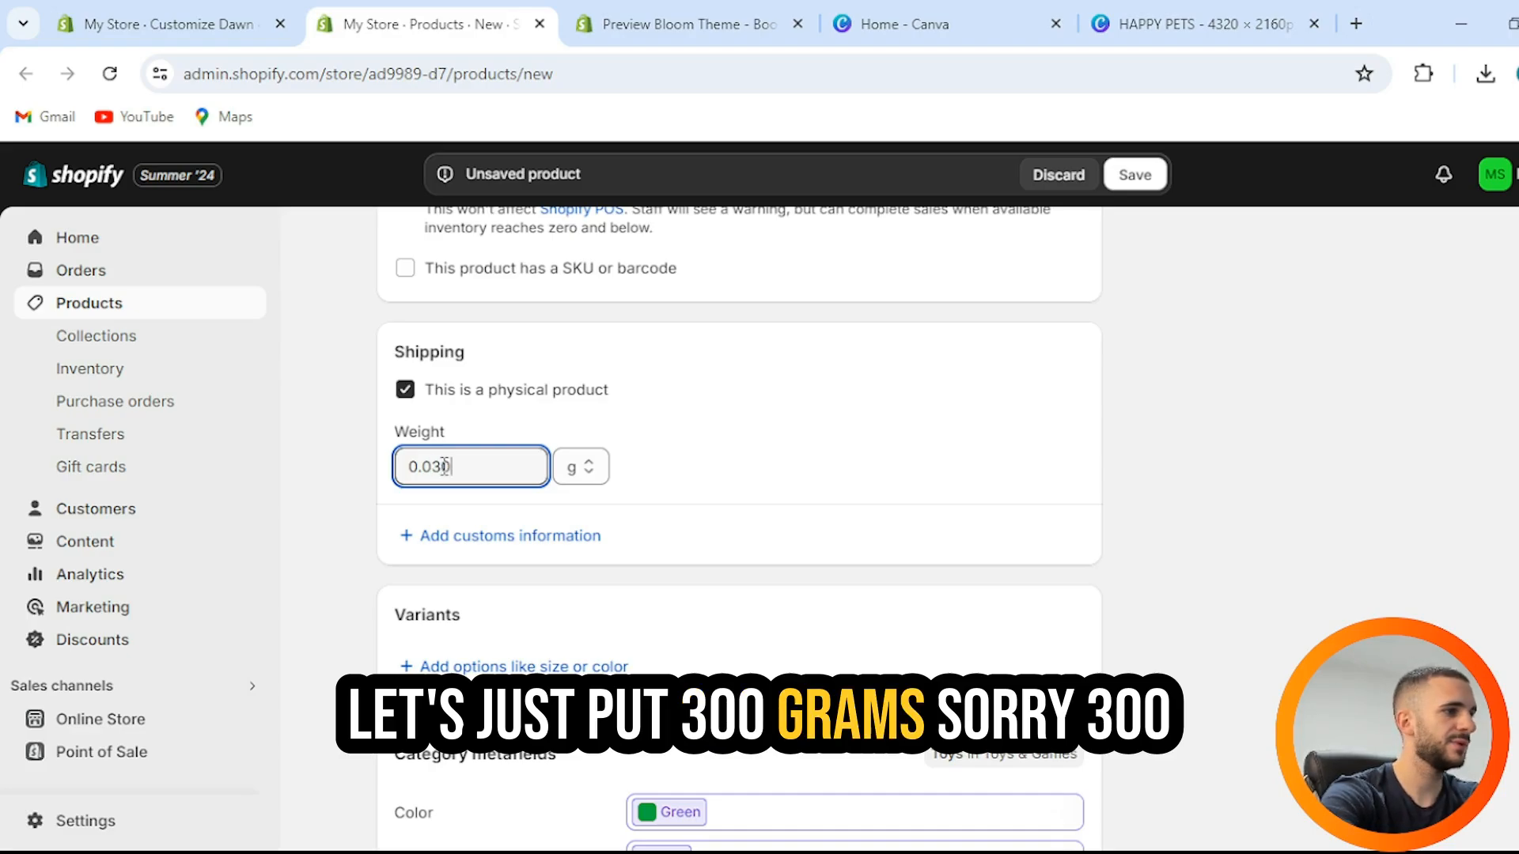
{"action": "type", "text": "300"}
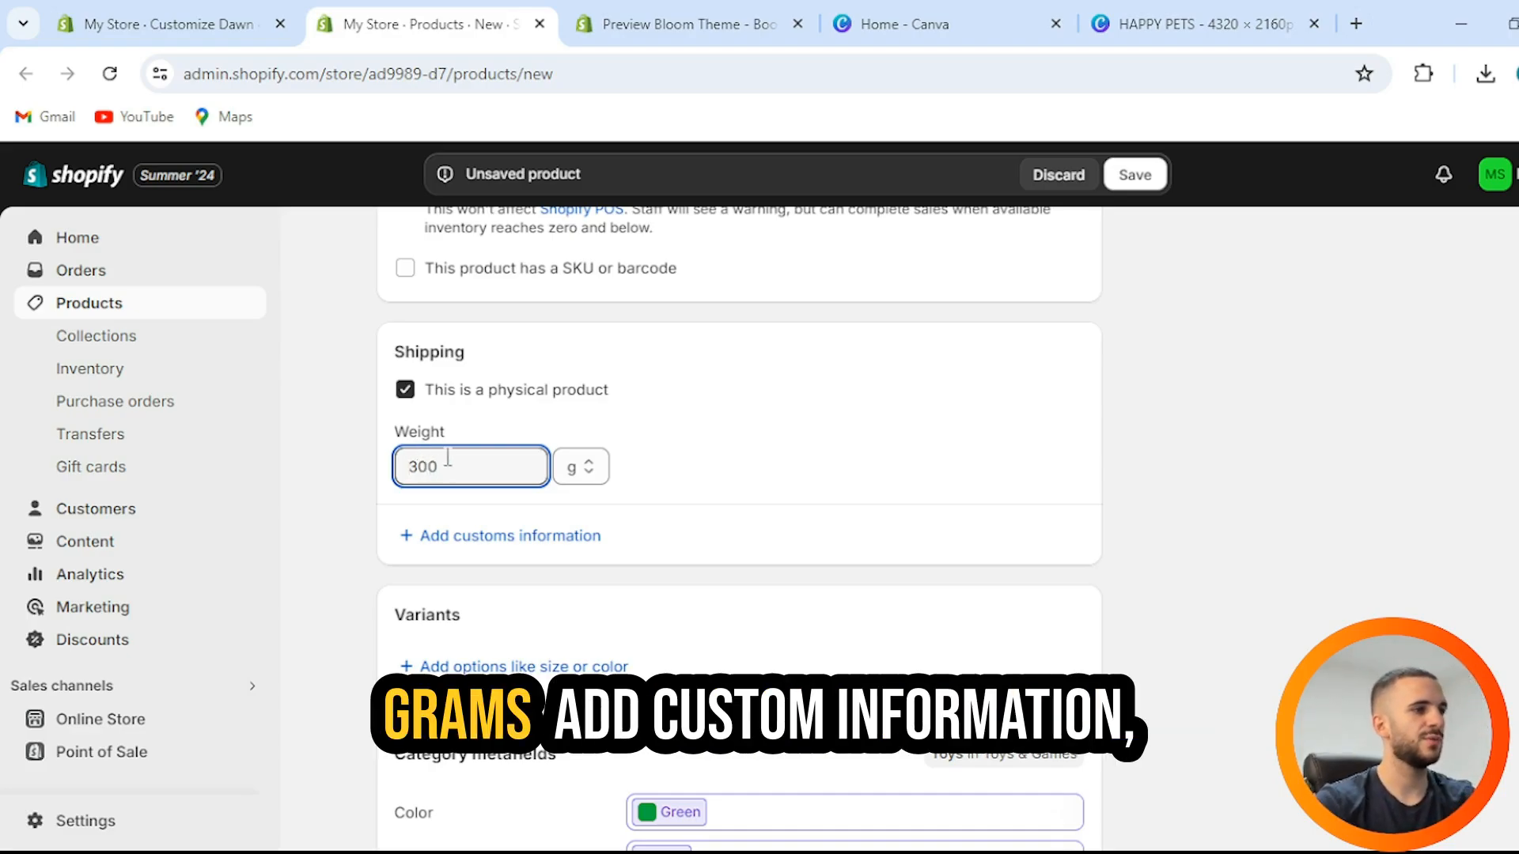
- Check the variants, category metafields and search engine listing, and save the new product
{"action": "scroll", "coordinate": [621, 491], "scroll_direction": "down", "scroll_amount": 1}
{"action": "scroll", "coordinate": [644, 502], "scroll_direction": "up", "scroll_amount": 1}
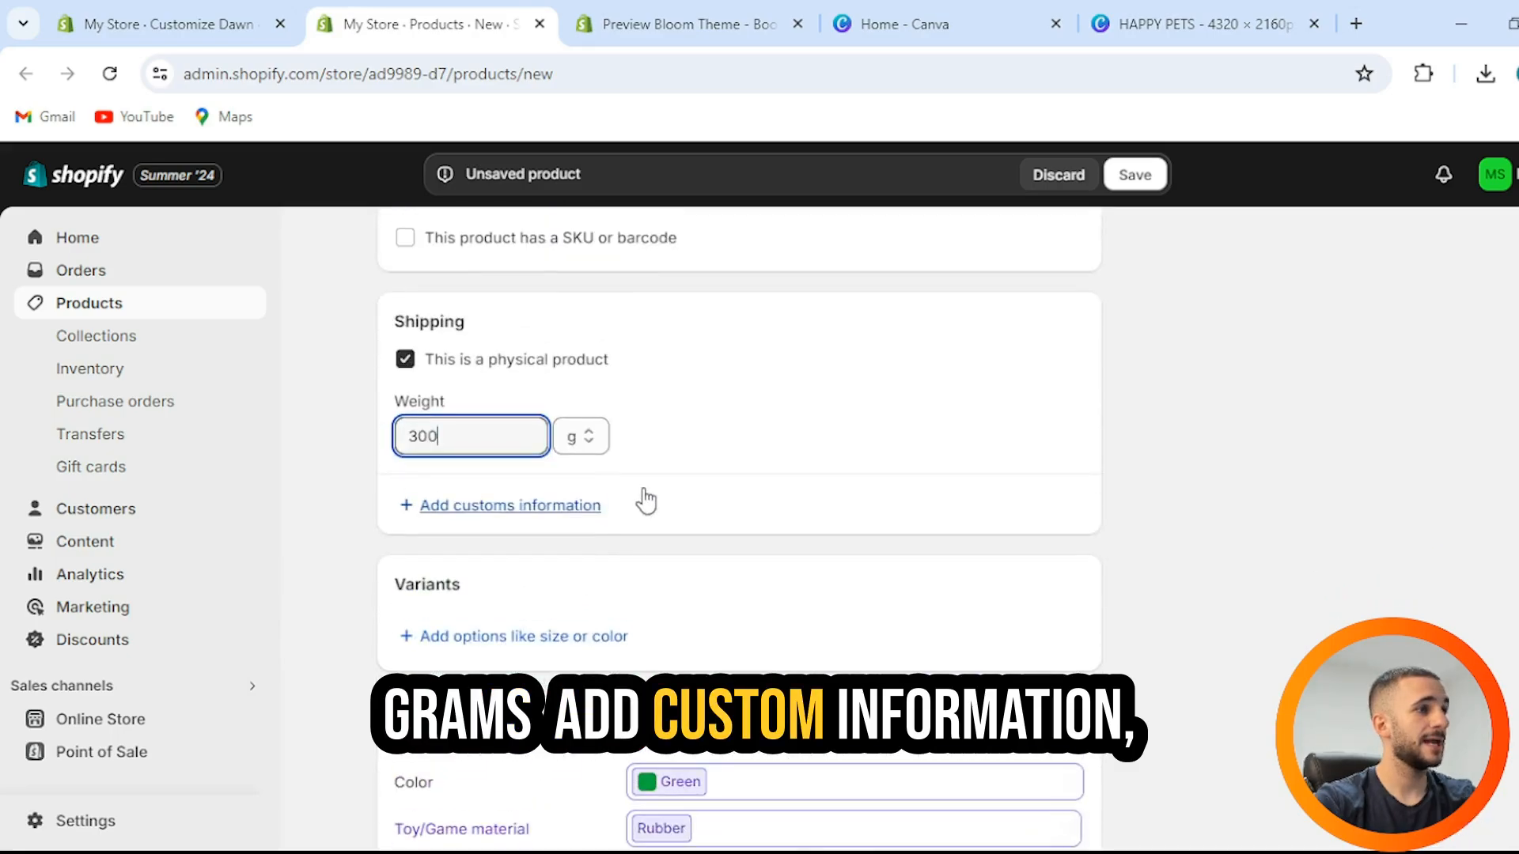
{"action": "scroll", "coordinate": [633, 530], "scroll_direction": "down", "scroll_amount": 2}
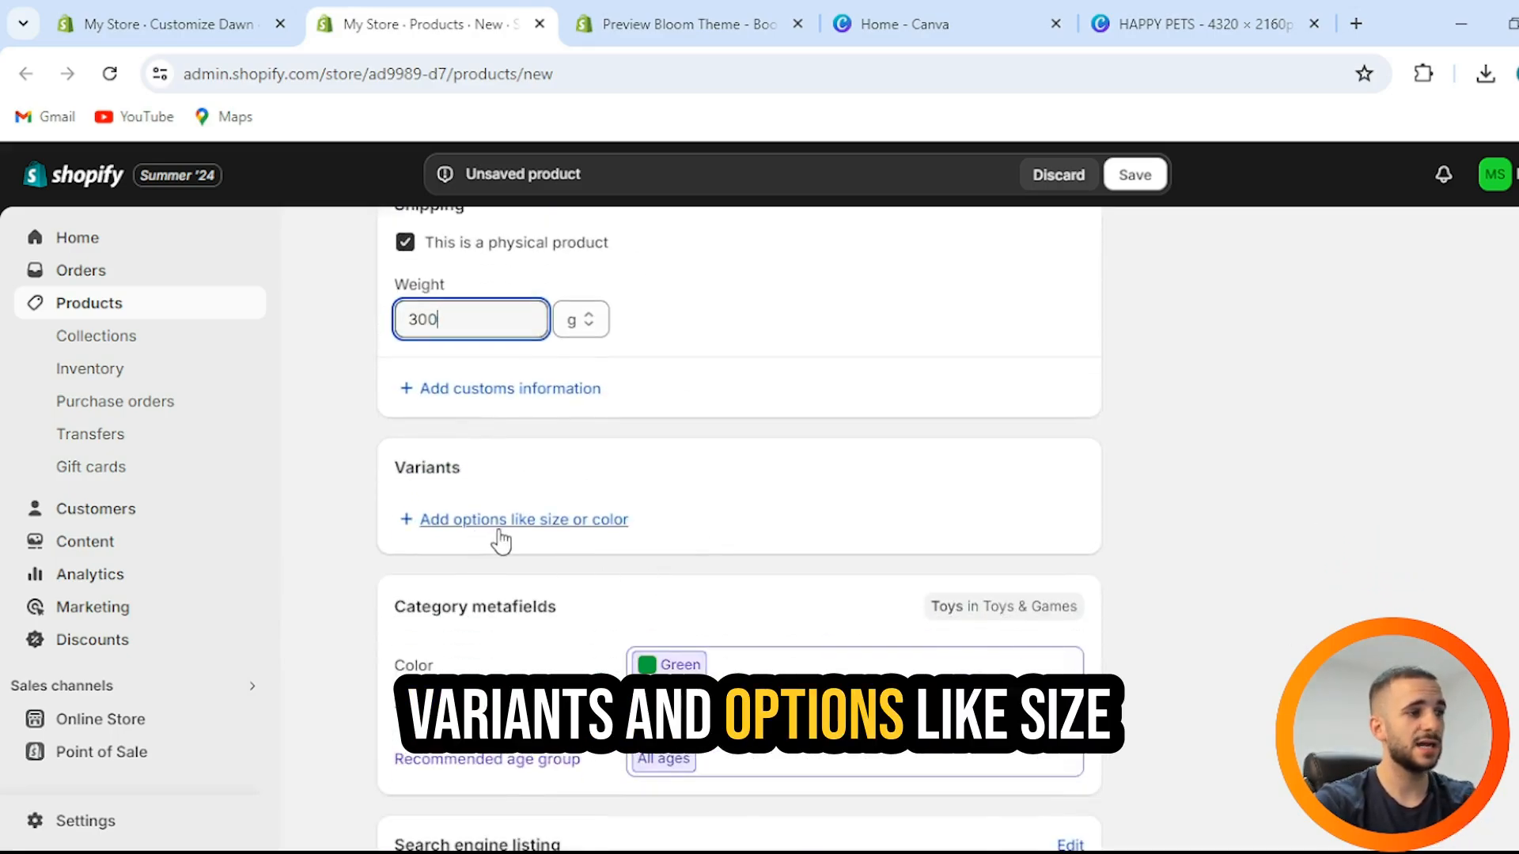
{"action": "scroll", "coordinate": [752, 473], "scroll_direction": "down", "scroll_amount": 3}
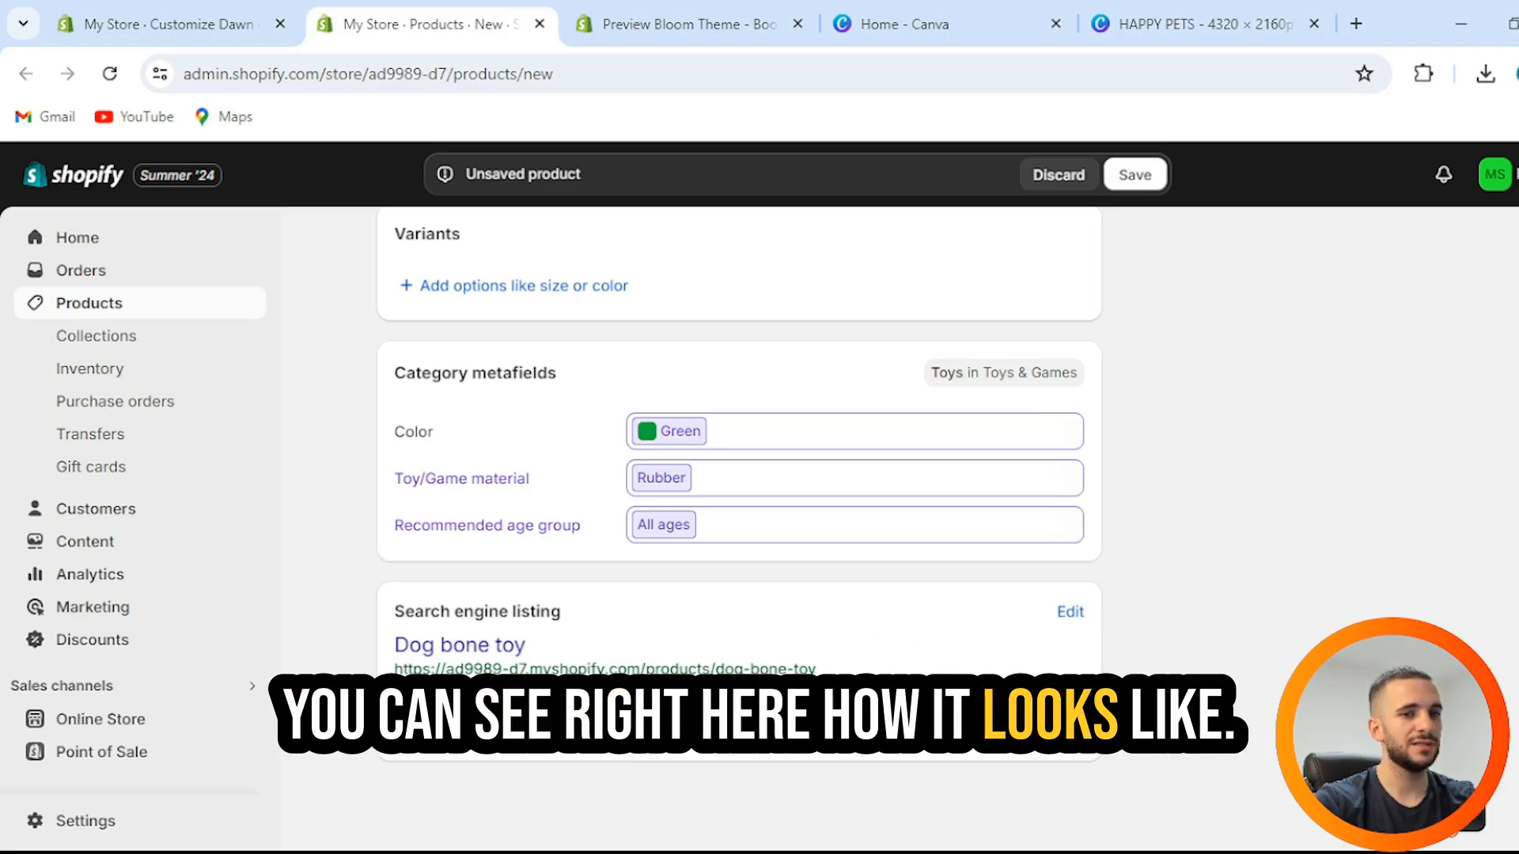
{"action": "key", "text": "ctrl+s"}
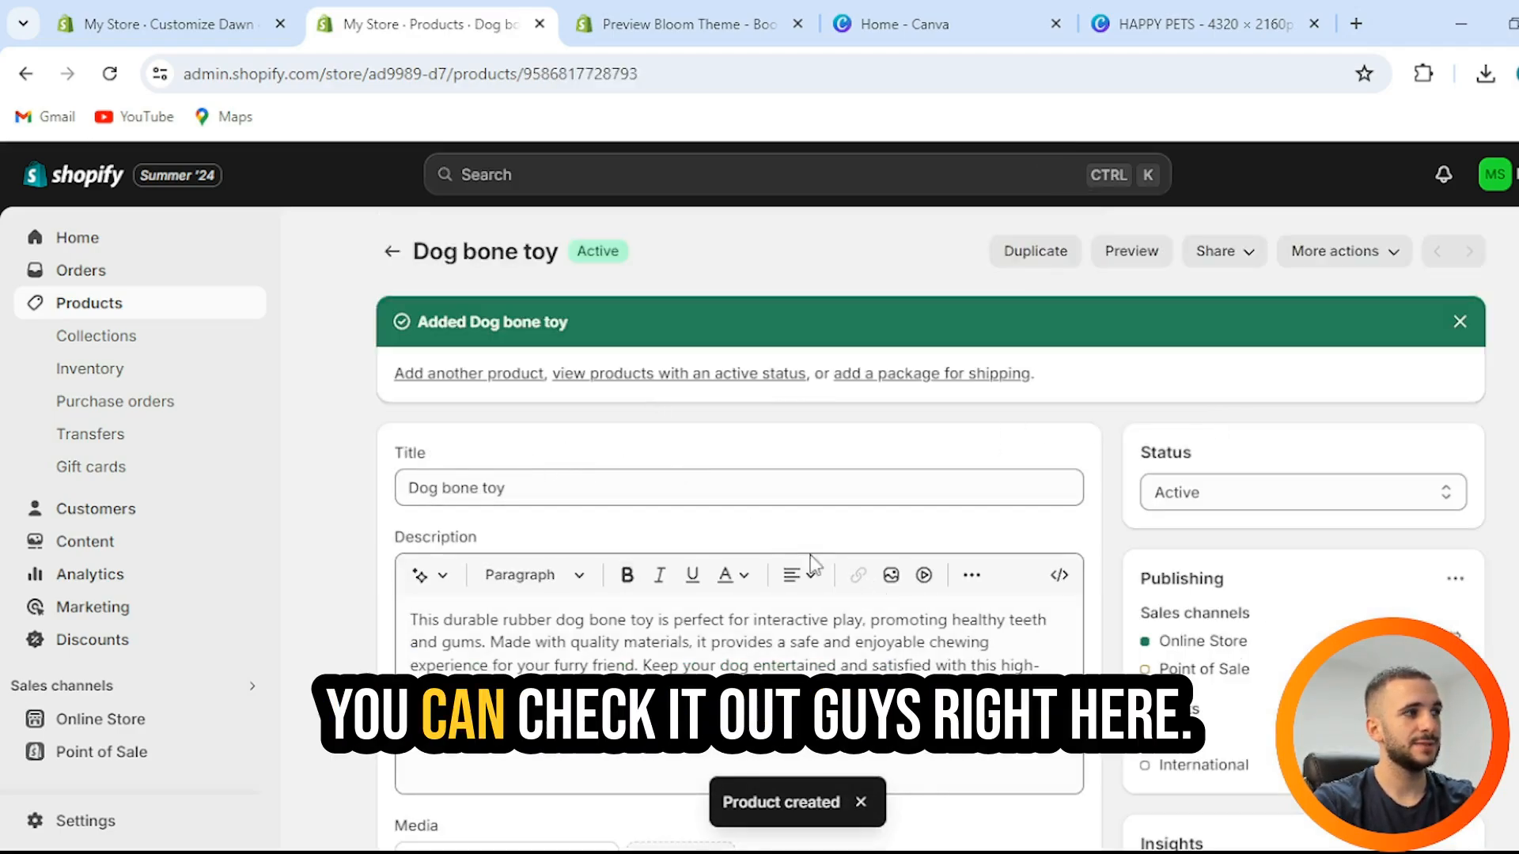
- Close the product's browser tab and reopen the Dawn theme for customization from the store's themes
{"action": "left_click", "coordinate": [235, 33]}
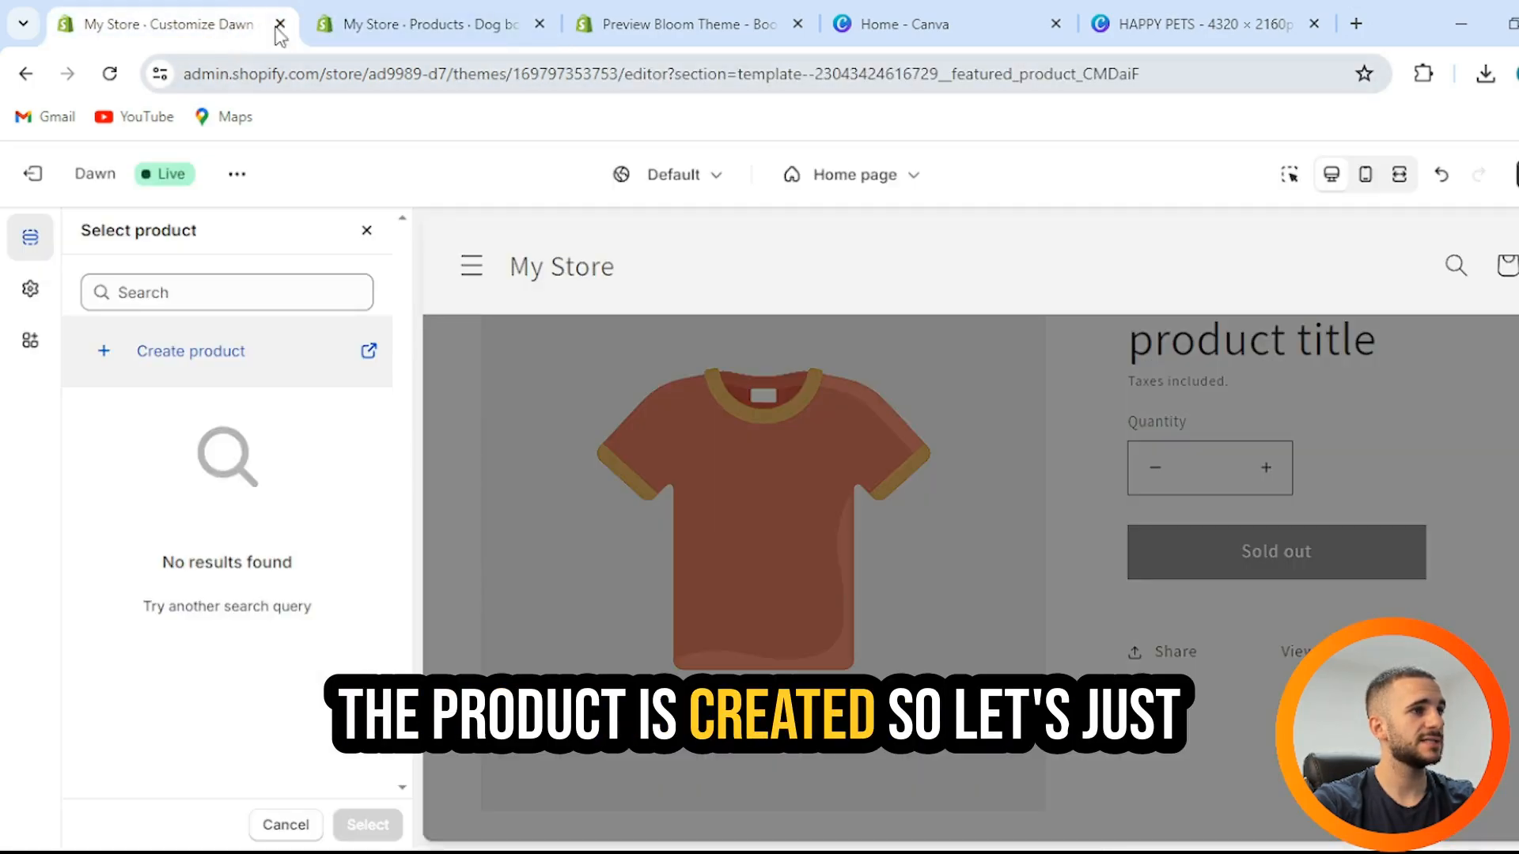
{"action": "left_click", "coordinate": [456, 19]}
{"action": "left_click", "coordinate": [235, 24]}
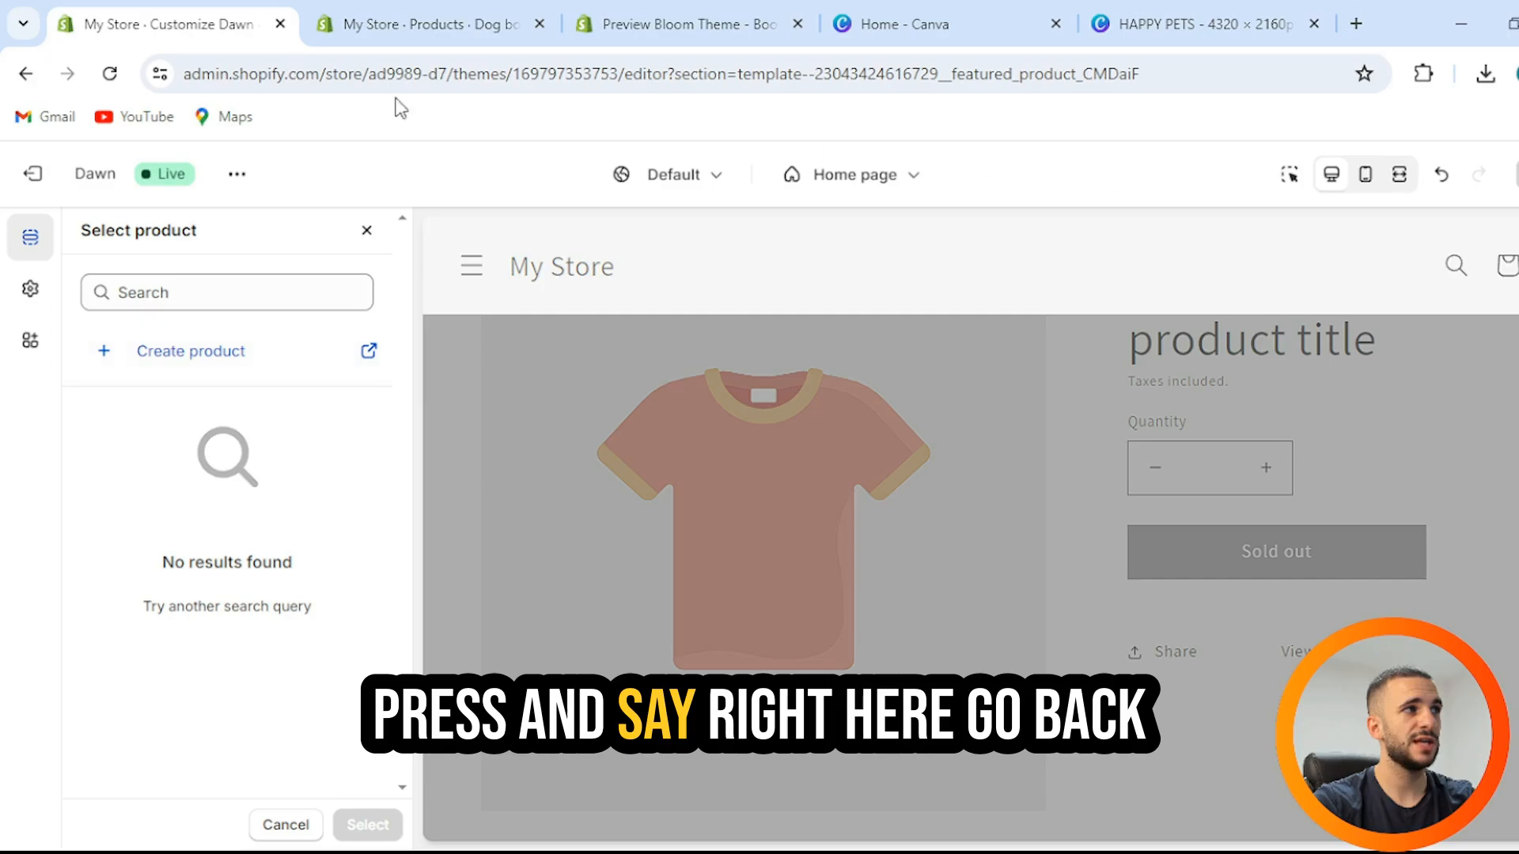
{"action": "left_click", "coordinate": [336, 31]}
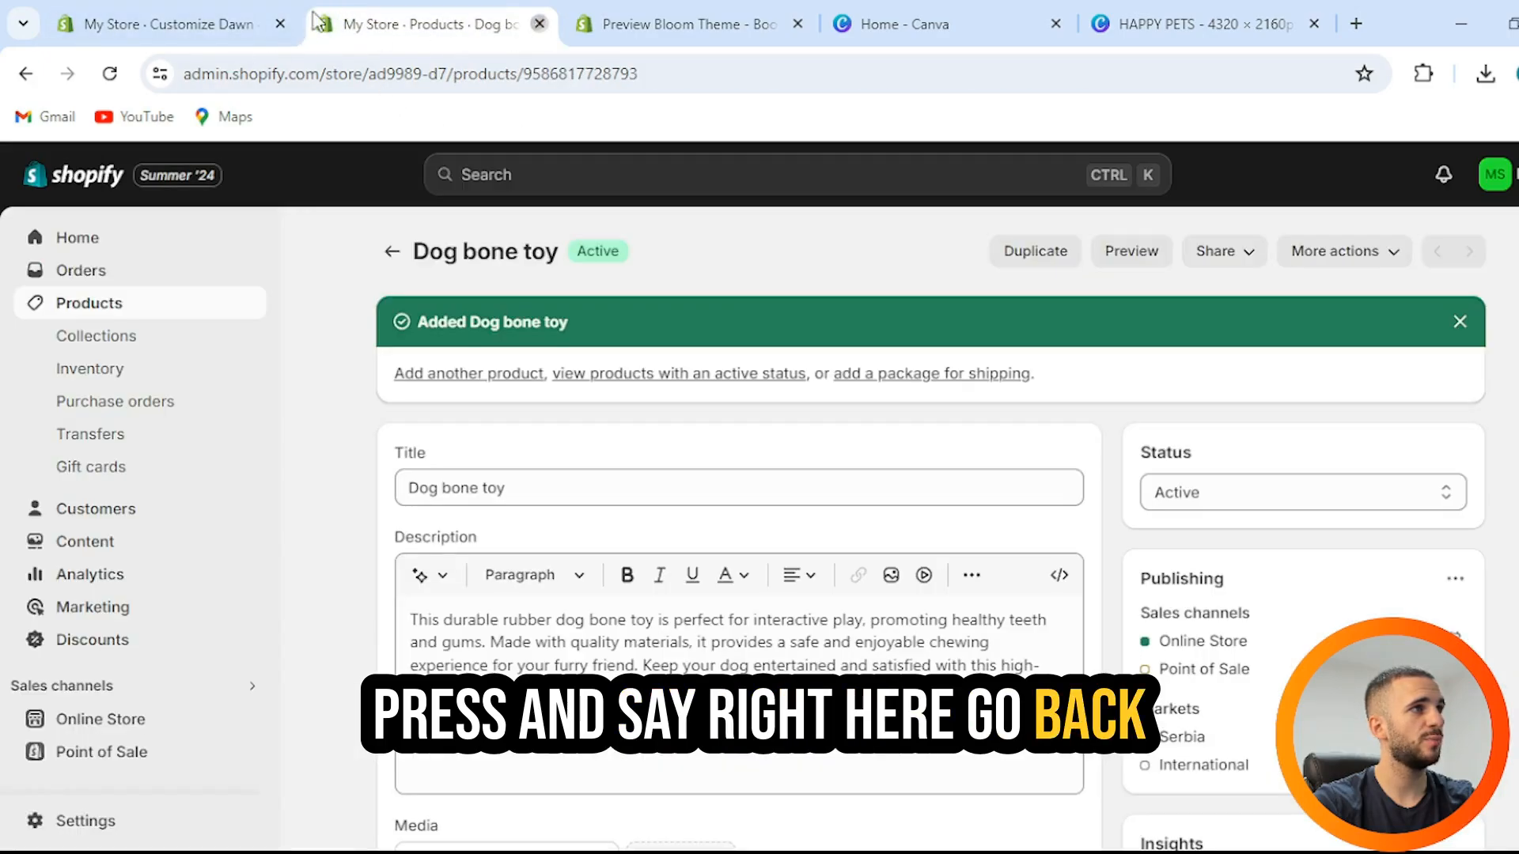
{"action": "left_click", "coordinate": [539, 23]}
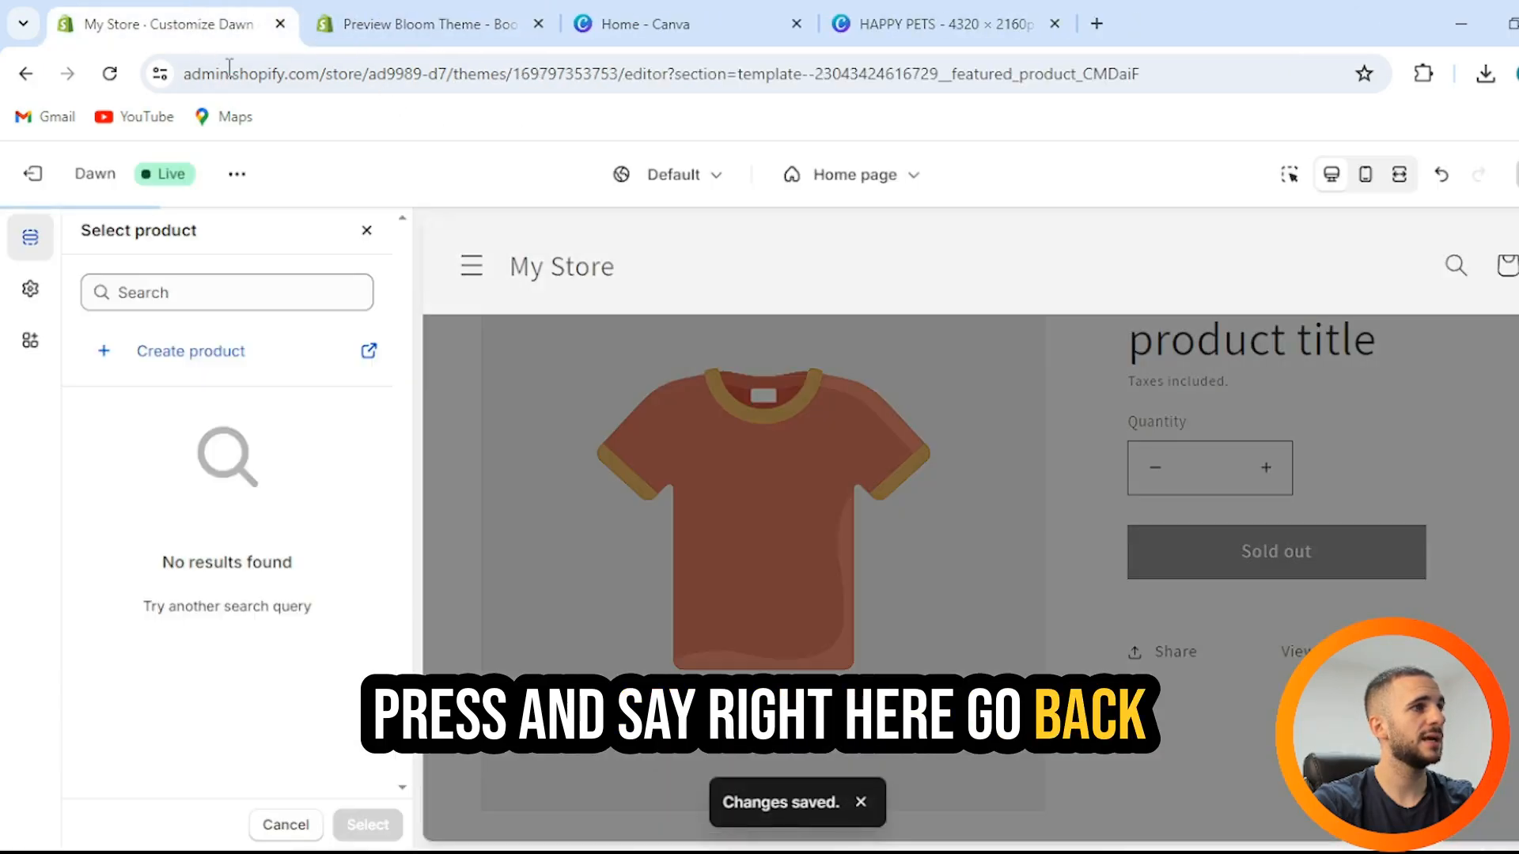
{"action": "left_click", "coordinate": [45, 183]}
{"action": "scroll", "coordinate": [1238, 487], "scroll_direction": "down", "scroll_amount": 4}
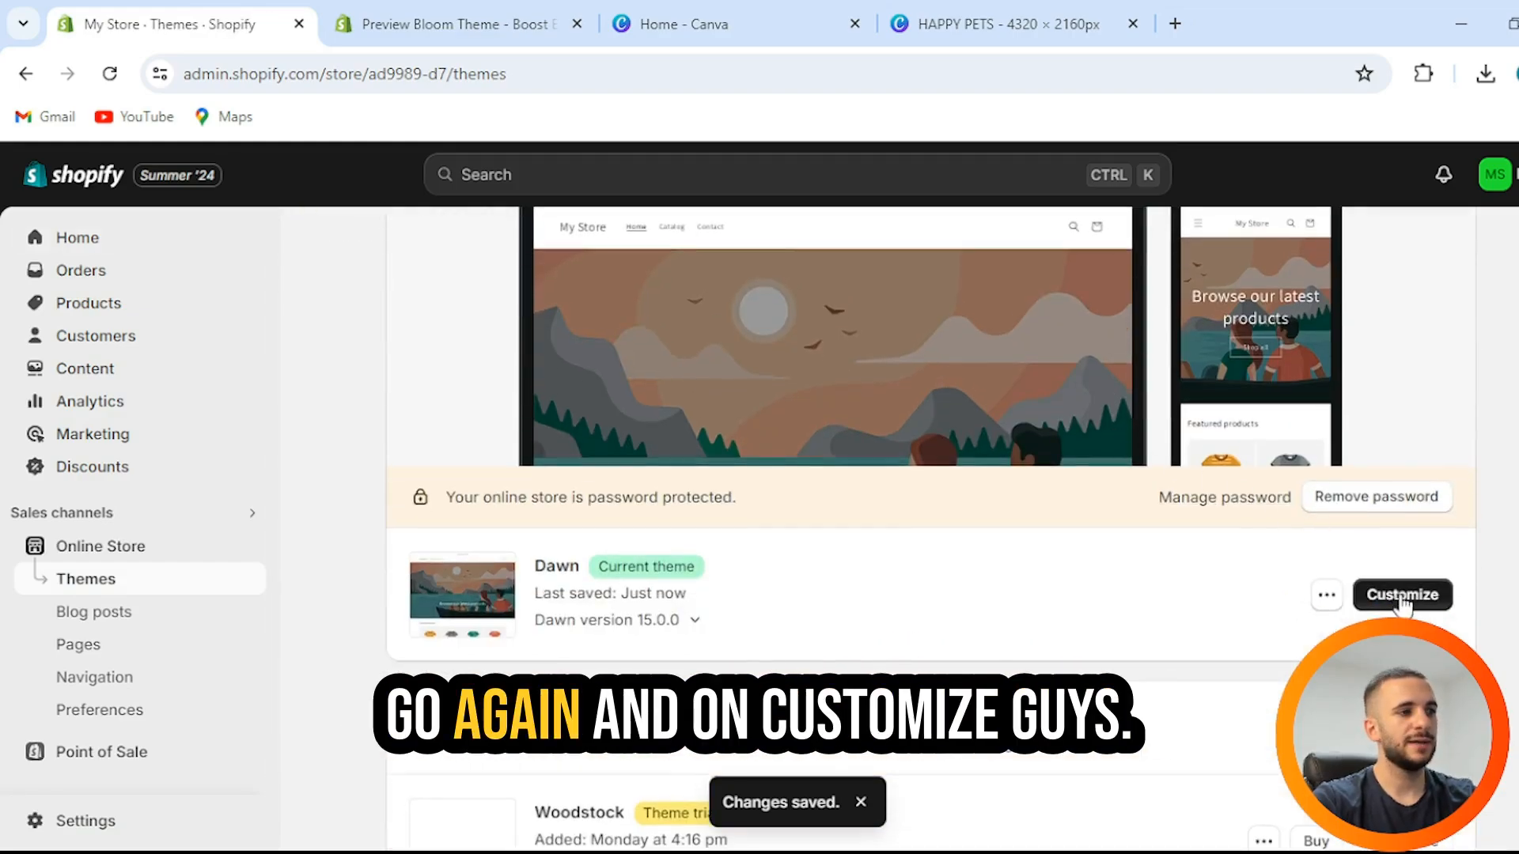
{"action": "left_click", "coordinate": [1402, 599]}
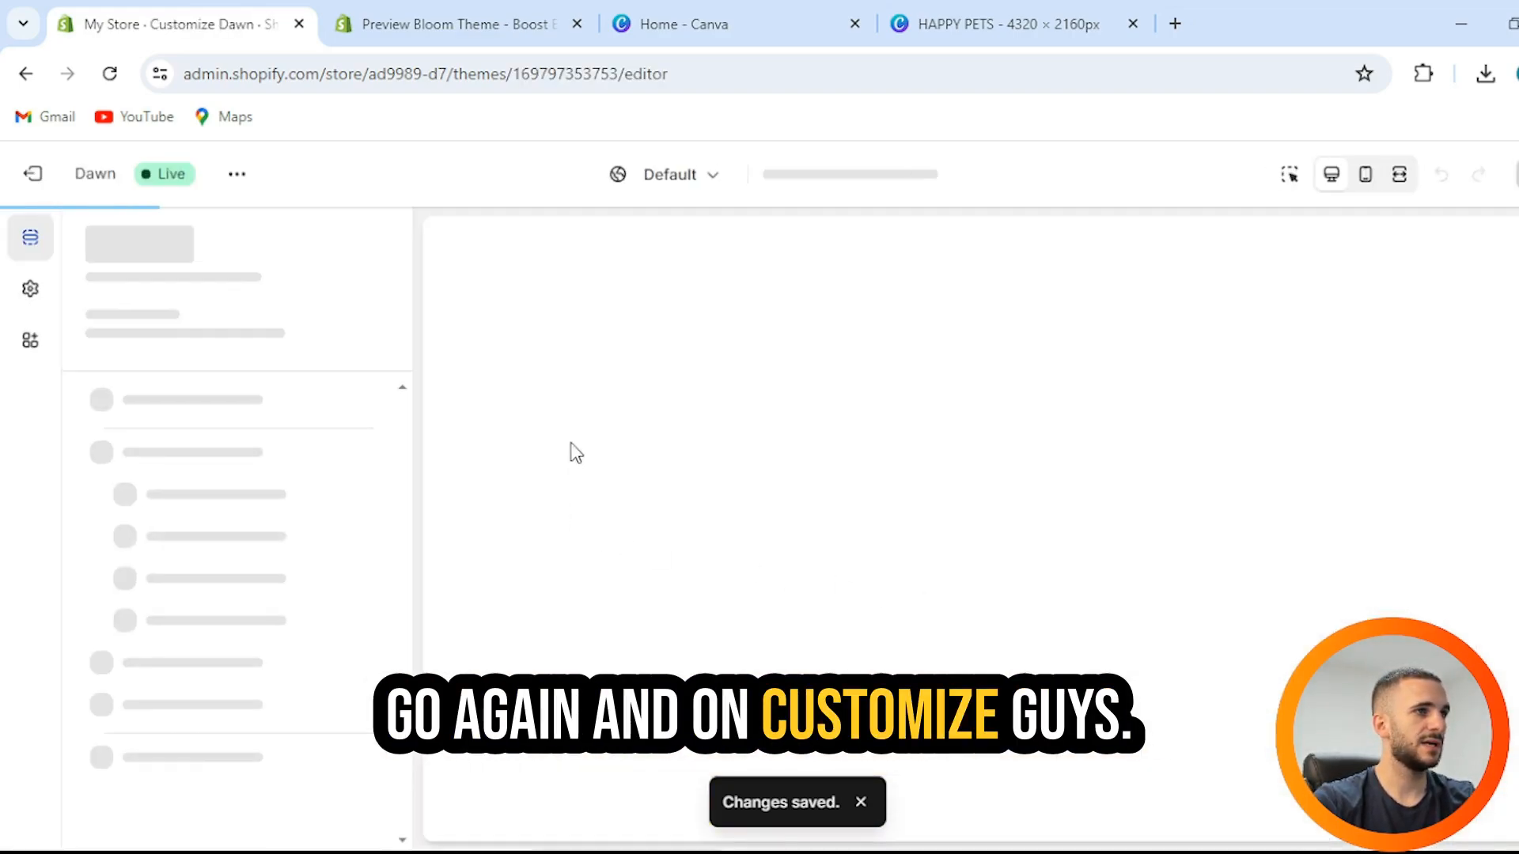
- Examine the home page preview, including the second slide, the featured product section and the email signup
{"action": "scroll", "coordinate": [870, 403], "scroll_direction": "down", "scroll_amount": 3}
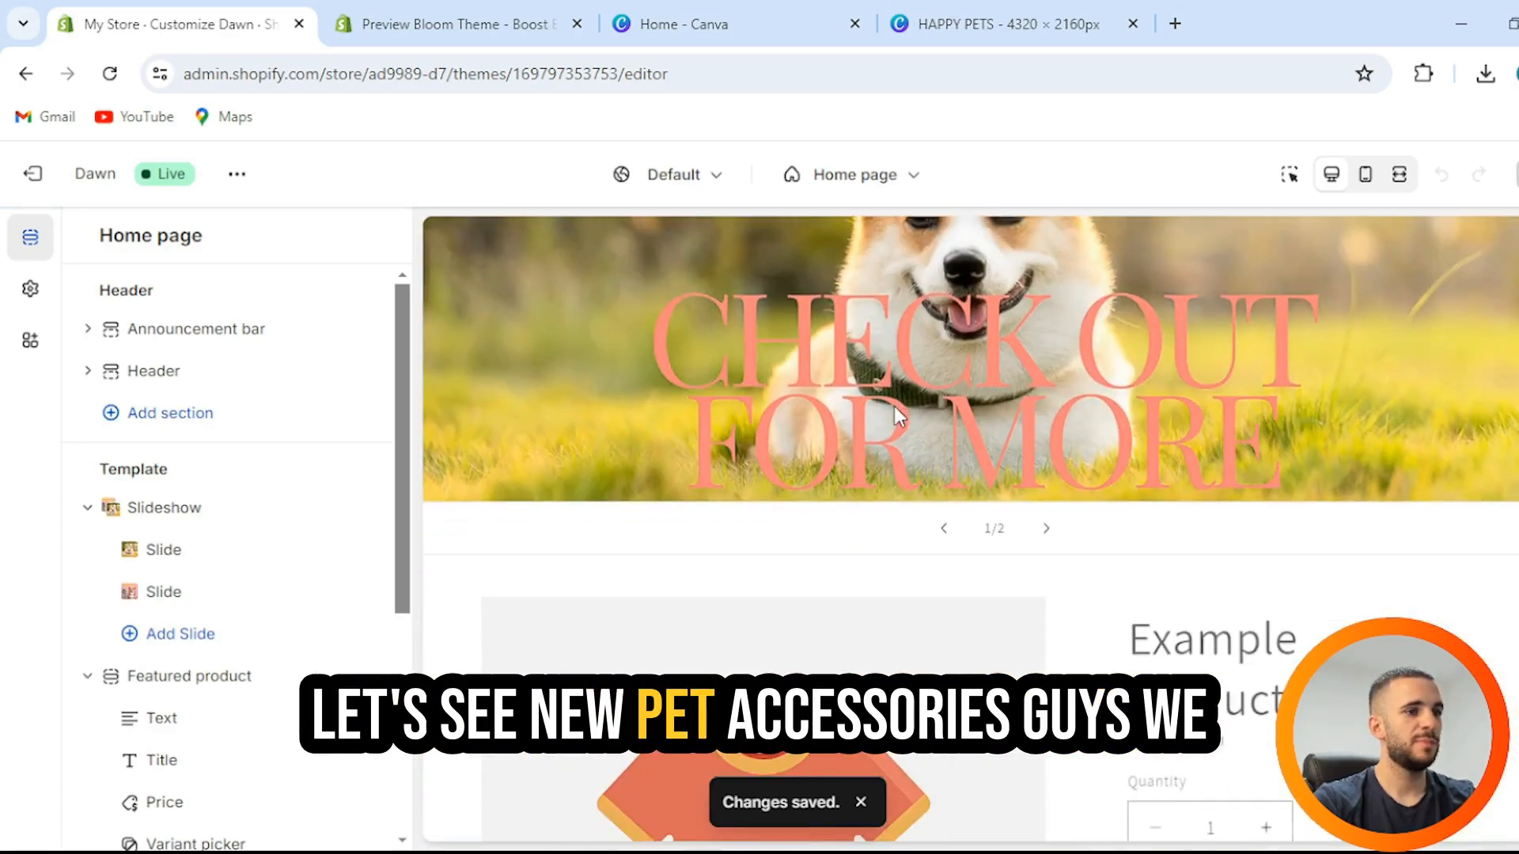
{"action": "scroll", "coordinate": [898, 419], "scroll_direction": "up", "scroll_amount": 3}
{"action": "scroll", "coordinate": [1108, 625], "scroll_direction": "down", "scroll_amount": 2}
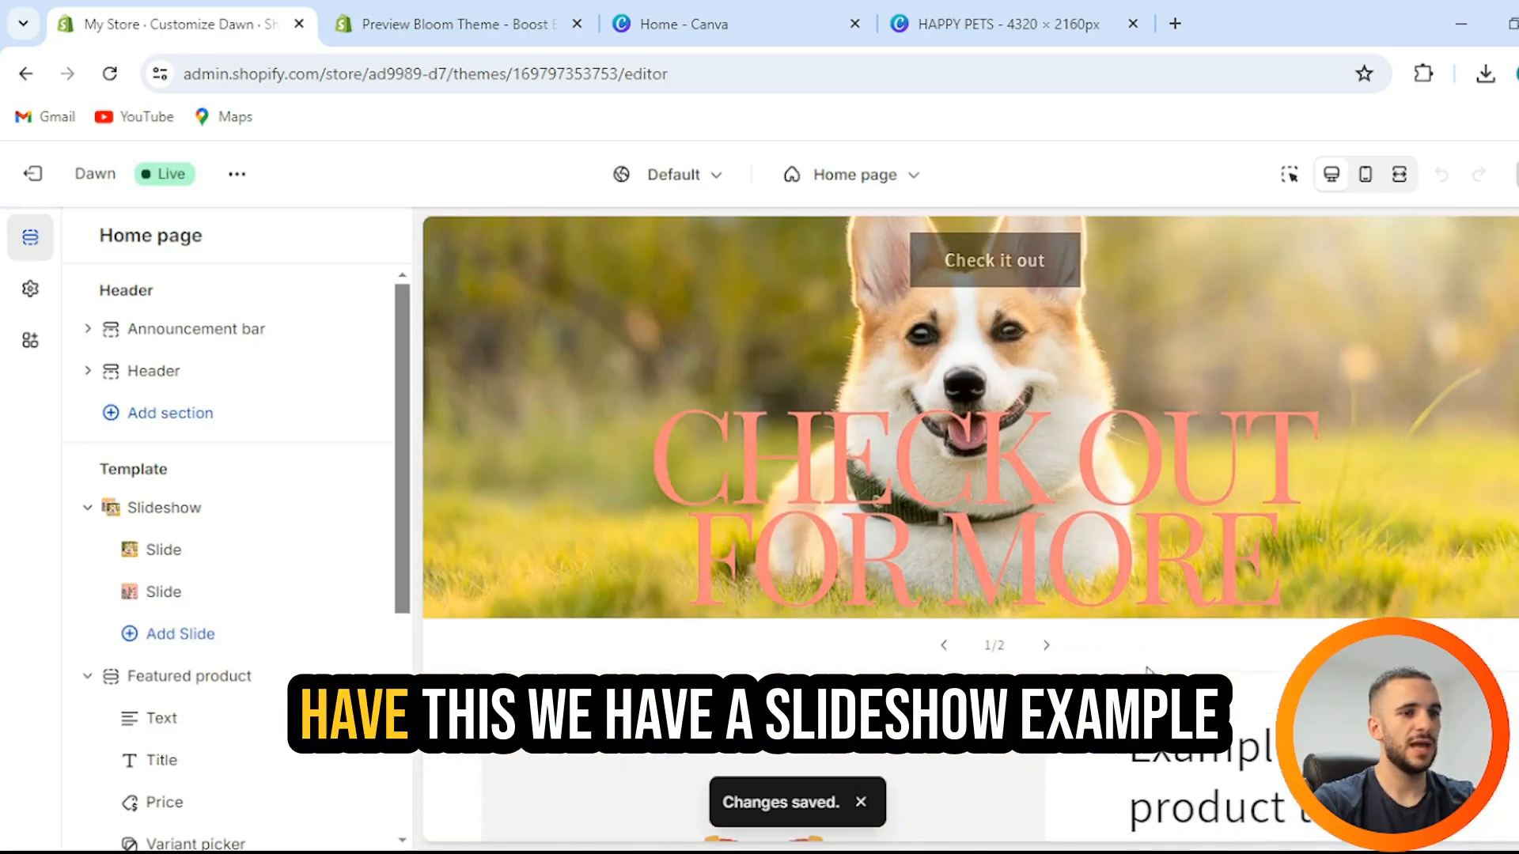
{"action": "left_click", "coordinate": [1046, 646]}
{"action": "scroll", "coordinate": [1108, 645], "scroll_direction": "down", "scroll_amount": 3}
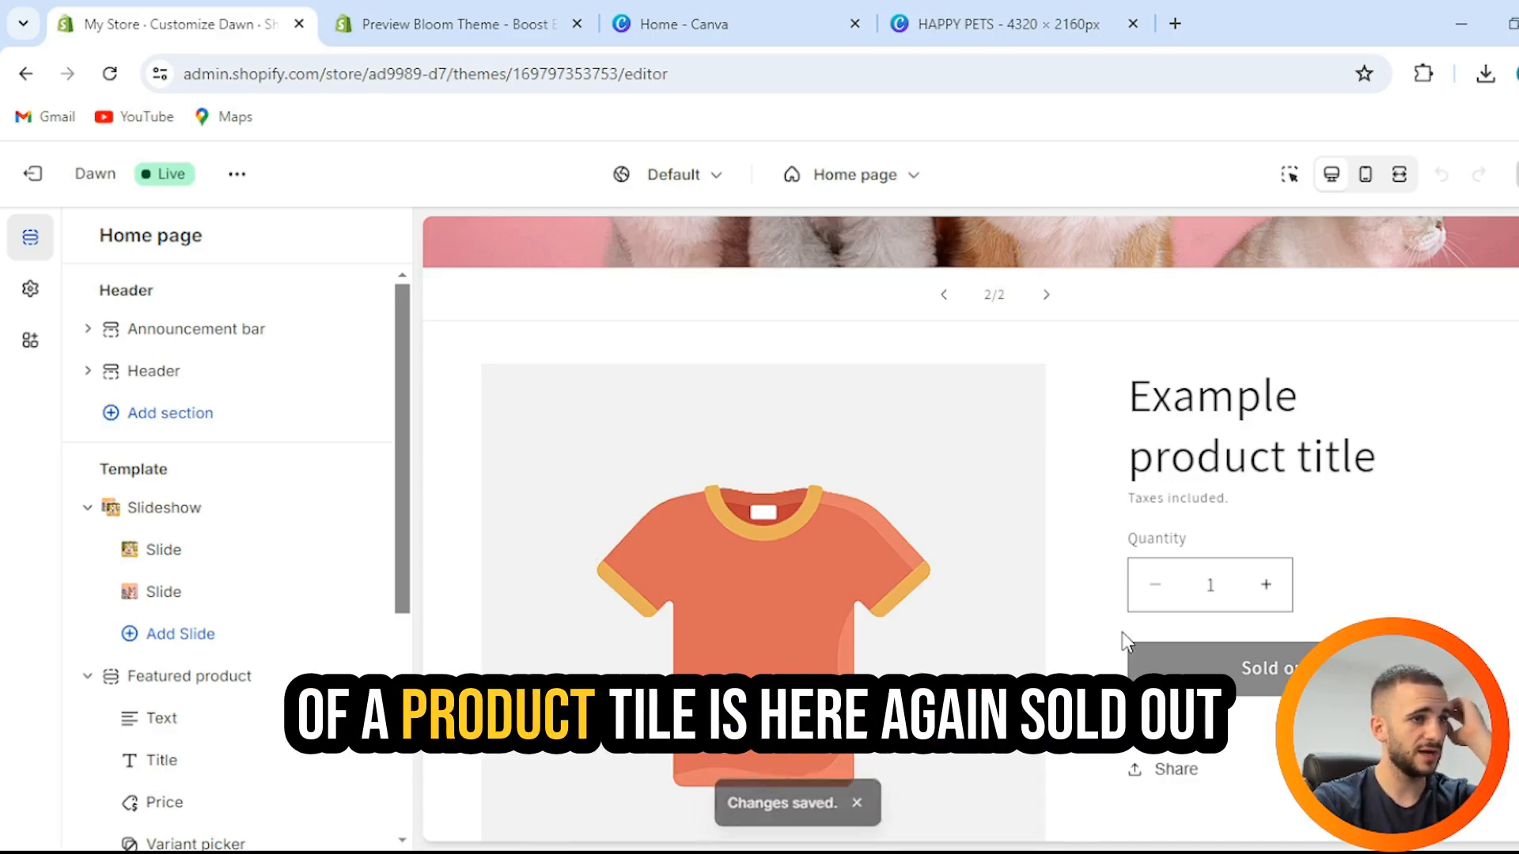
{"action": "scroll", "coordinate": [1111, 609], "scroll_direction": "down", "scroll_amount": 3}
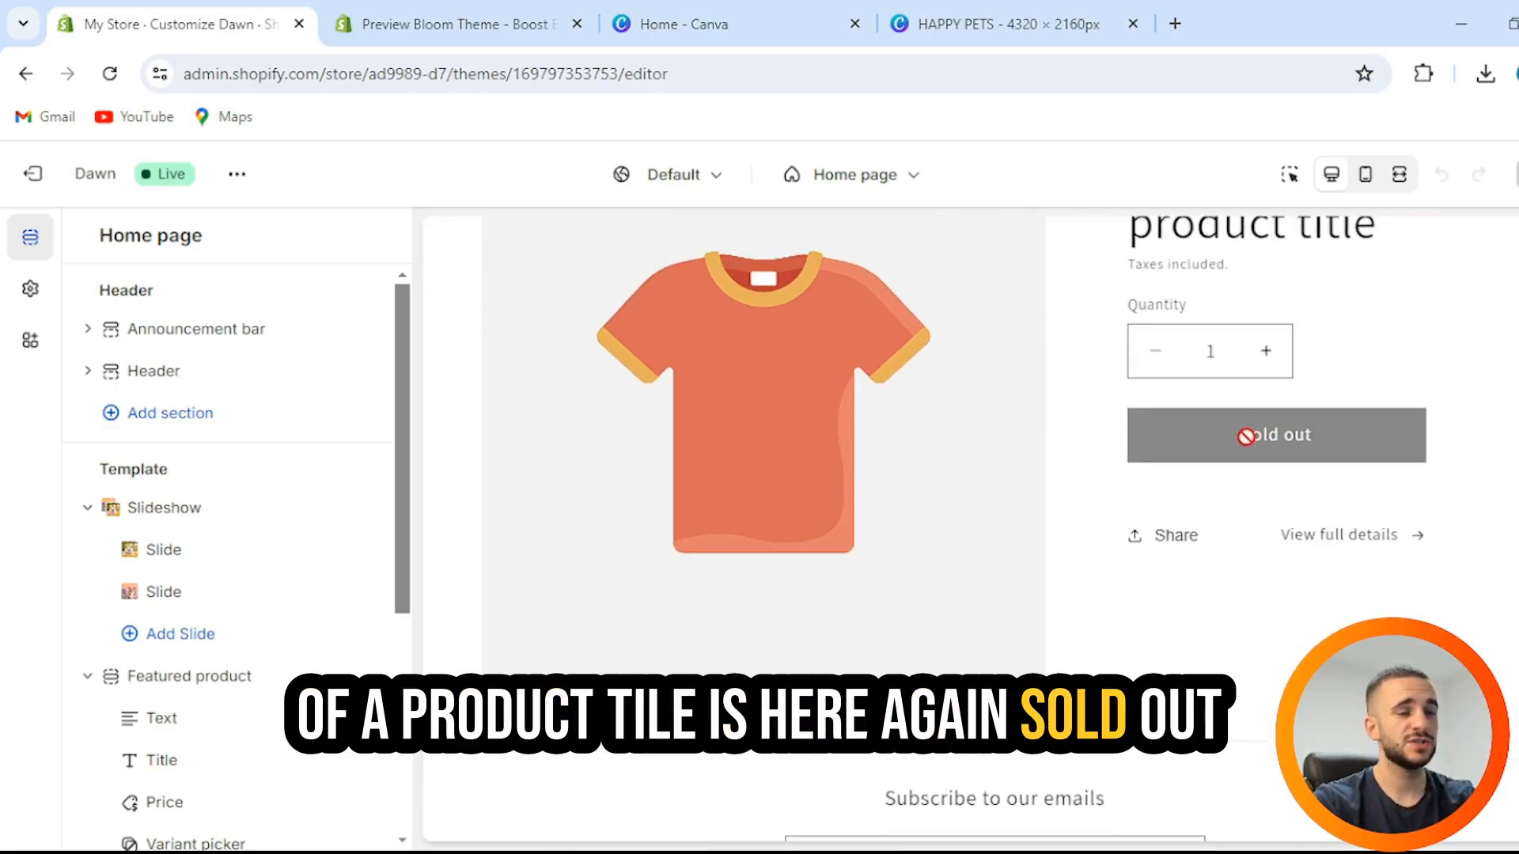
{"action": "scroll", "coordinate": [1219, 475], "scroll_direction": "down", "scroll_amount": 3}
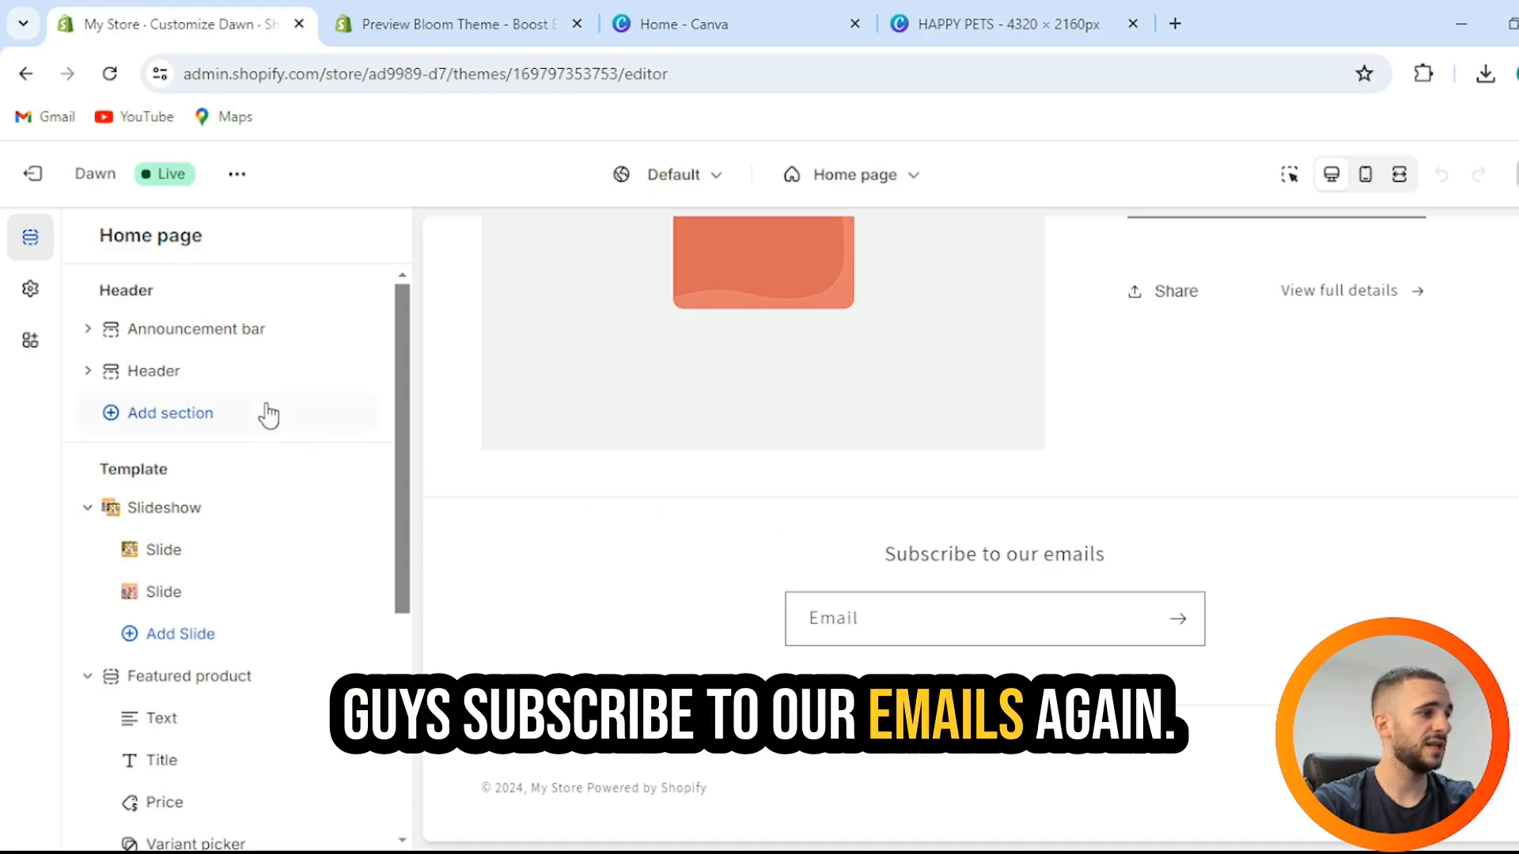
{"action": "scroll", "coordinate": [726, 475], "scroll_direction": "down", "scroll_amount": 10}
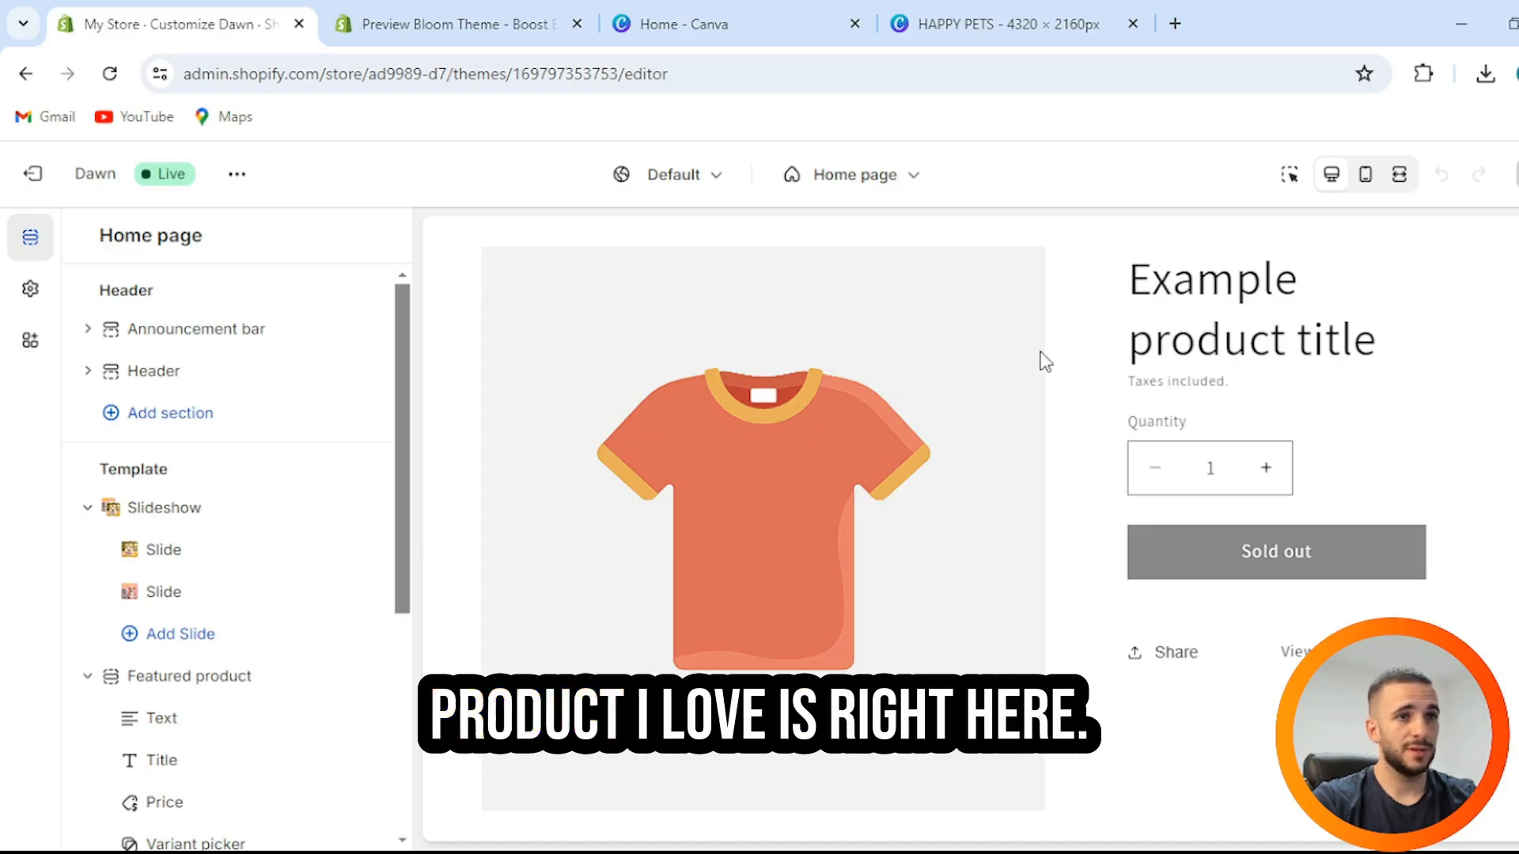
- Select Dog bone toy as the product of the featured product section and check its sale price in the preview
{"action": "scroll", "coordinate": [230, 441], "scroll_direction": "down", "scroll_amount": 1}
{"action": "scroll", "coordinate": [229, 441], "scroll_direction": "down", "scroll_amount": 5}
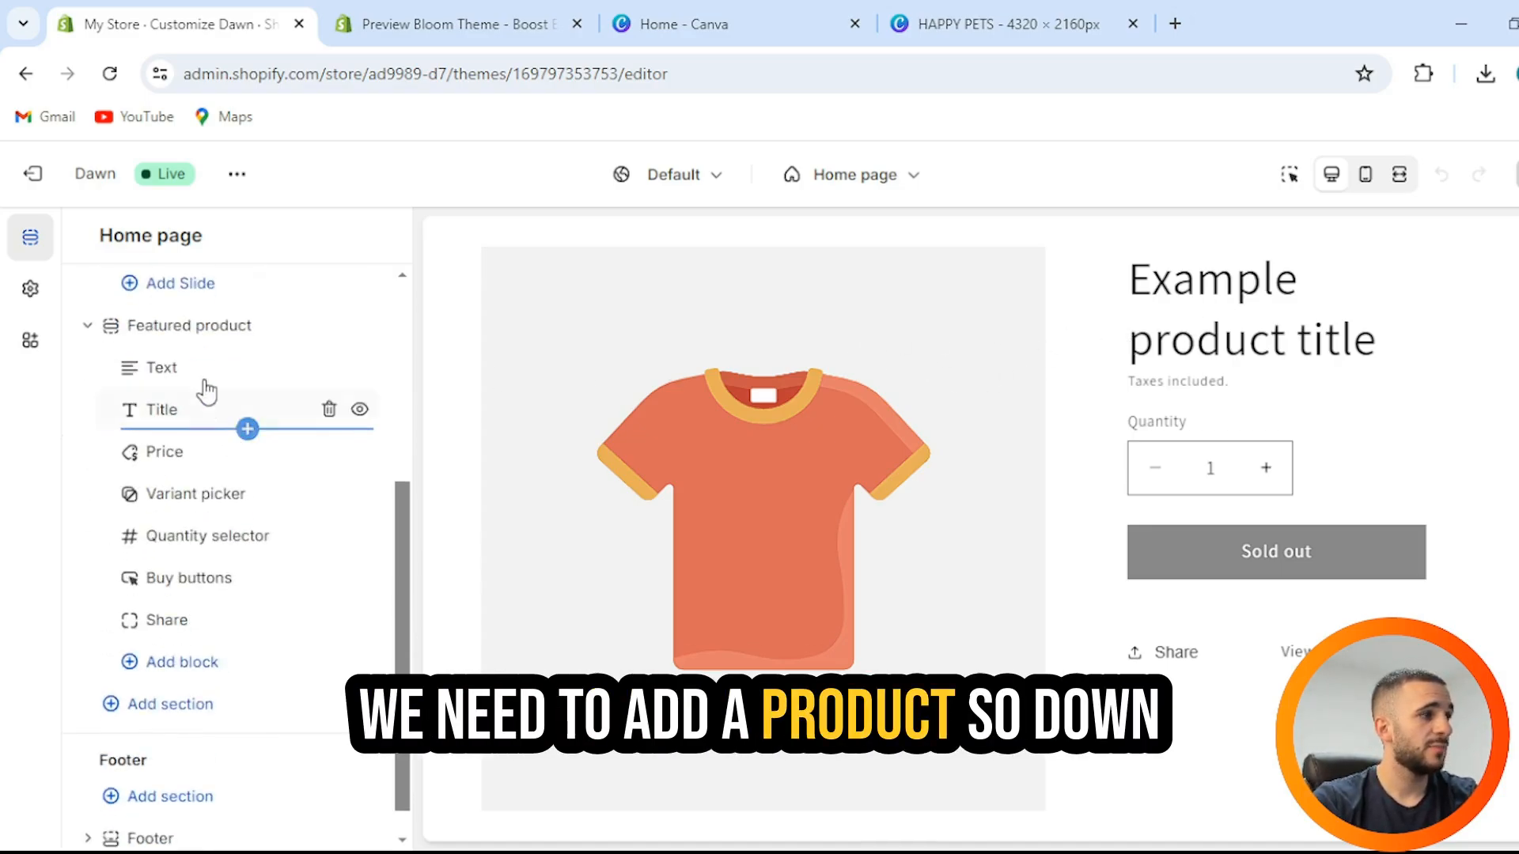
{"action": "scroll", "coordinate": [248, 430], "scroll_direction": "down", "scroll_amount": 1}
{"action": "scroll", "coordinate": [230, 445], "scroll_direction": "up", "scroll_amount": 2}
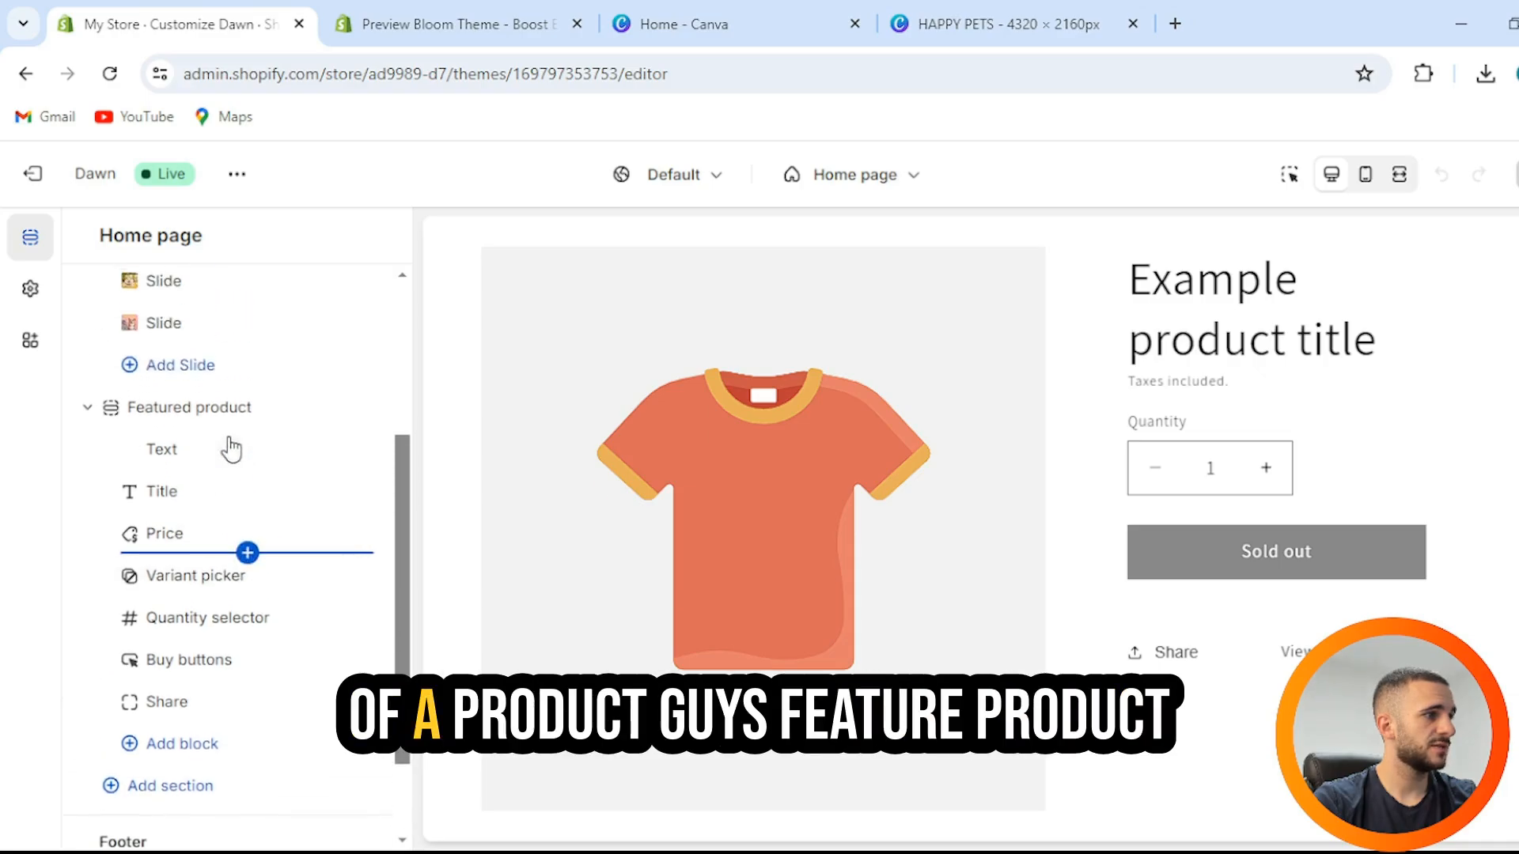
{"action": "left_click", "coordinate": [190, 412]}
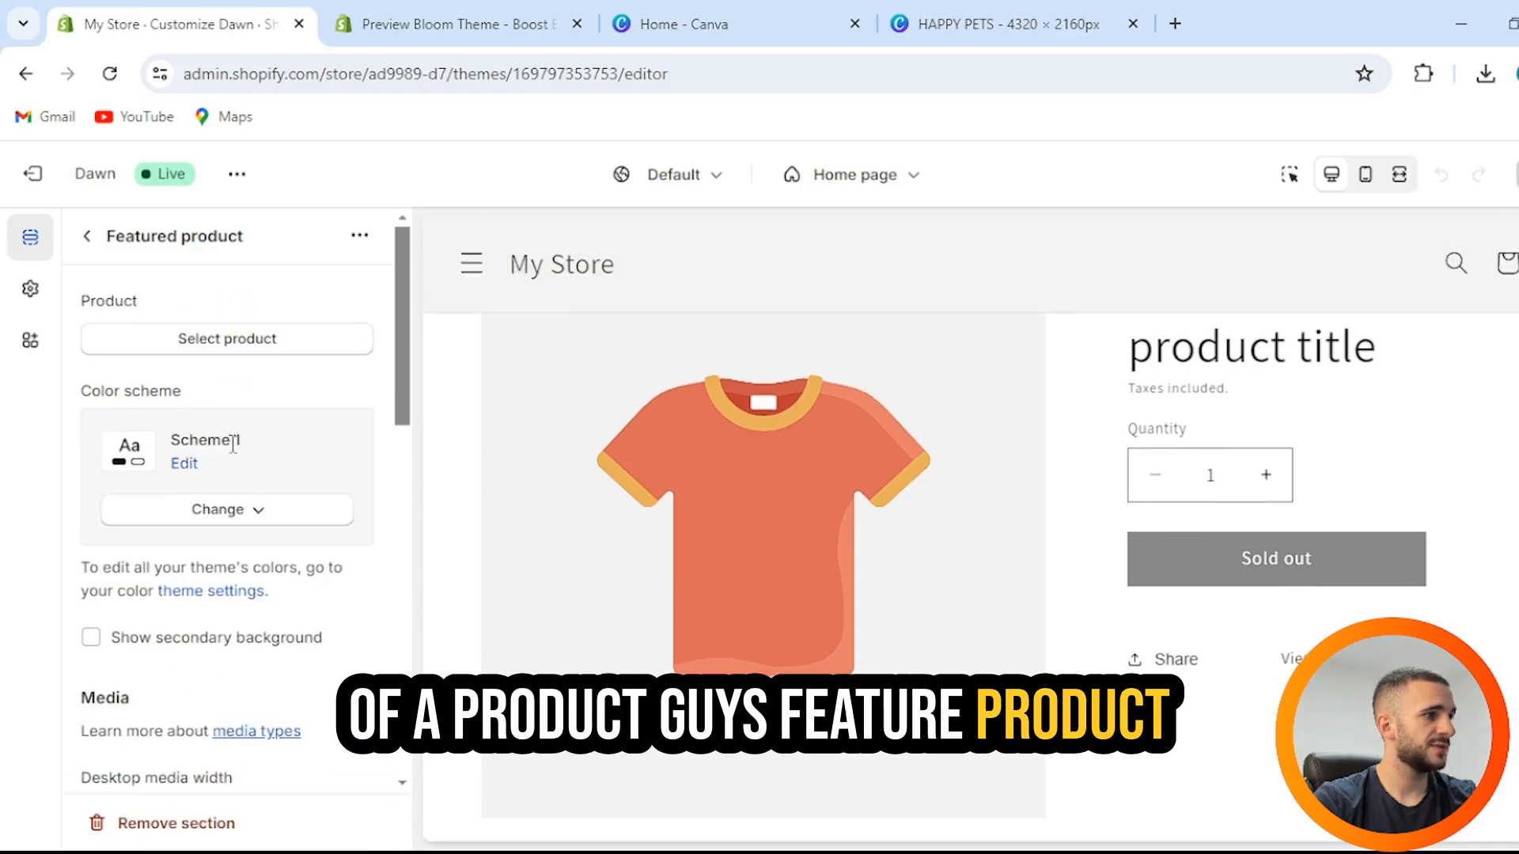
{"action": "left_click", "coordinate": [255, 342]}
{"action": "left_click", "coordinate": [202, 427]}
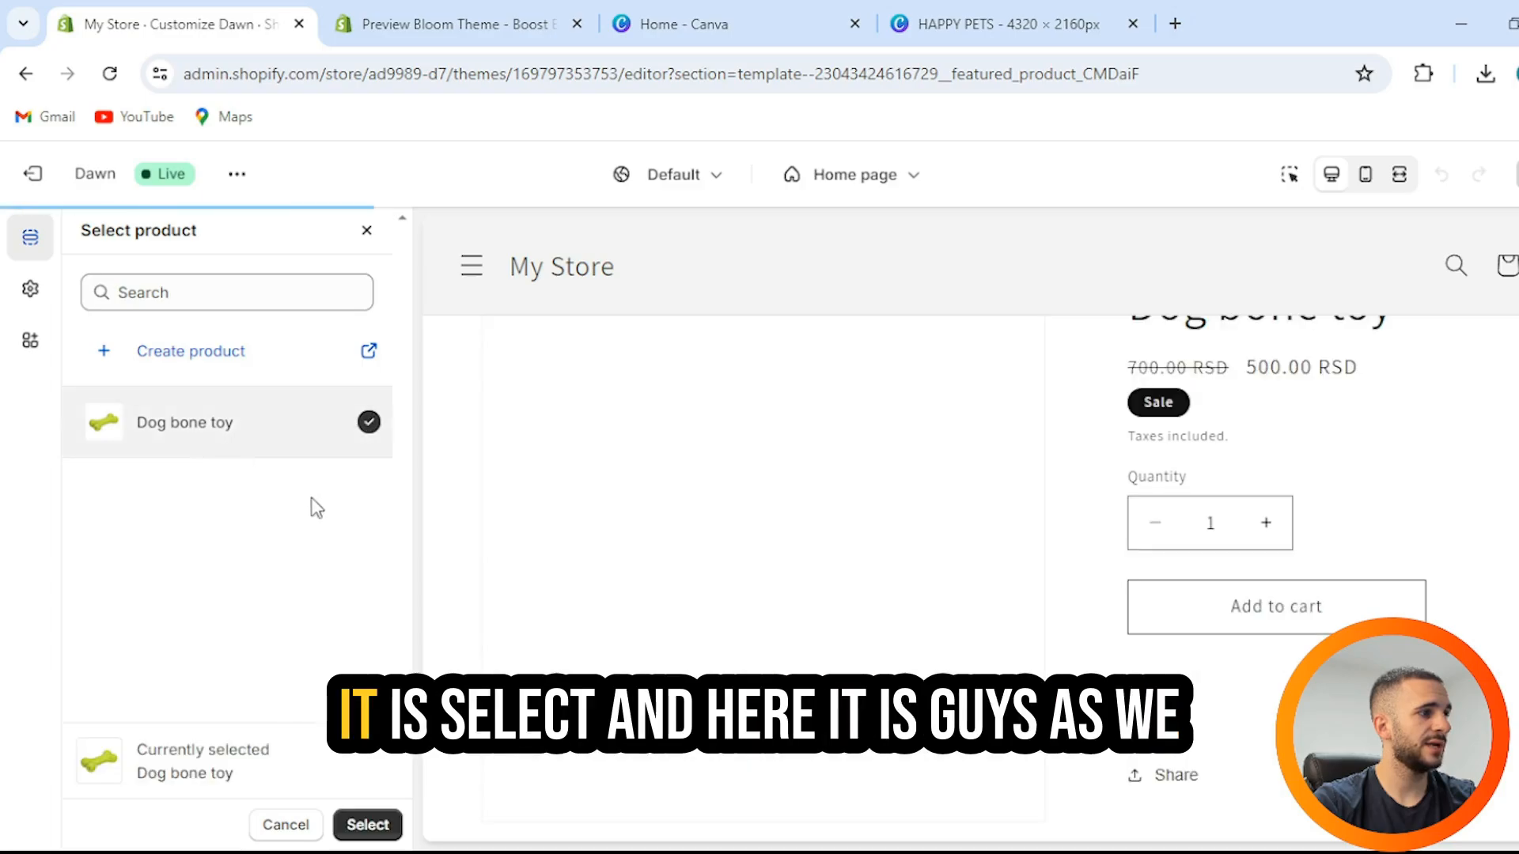
{"action": "left_click", "coordinate": [368, 825]}
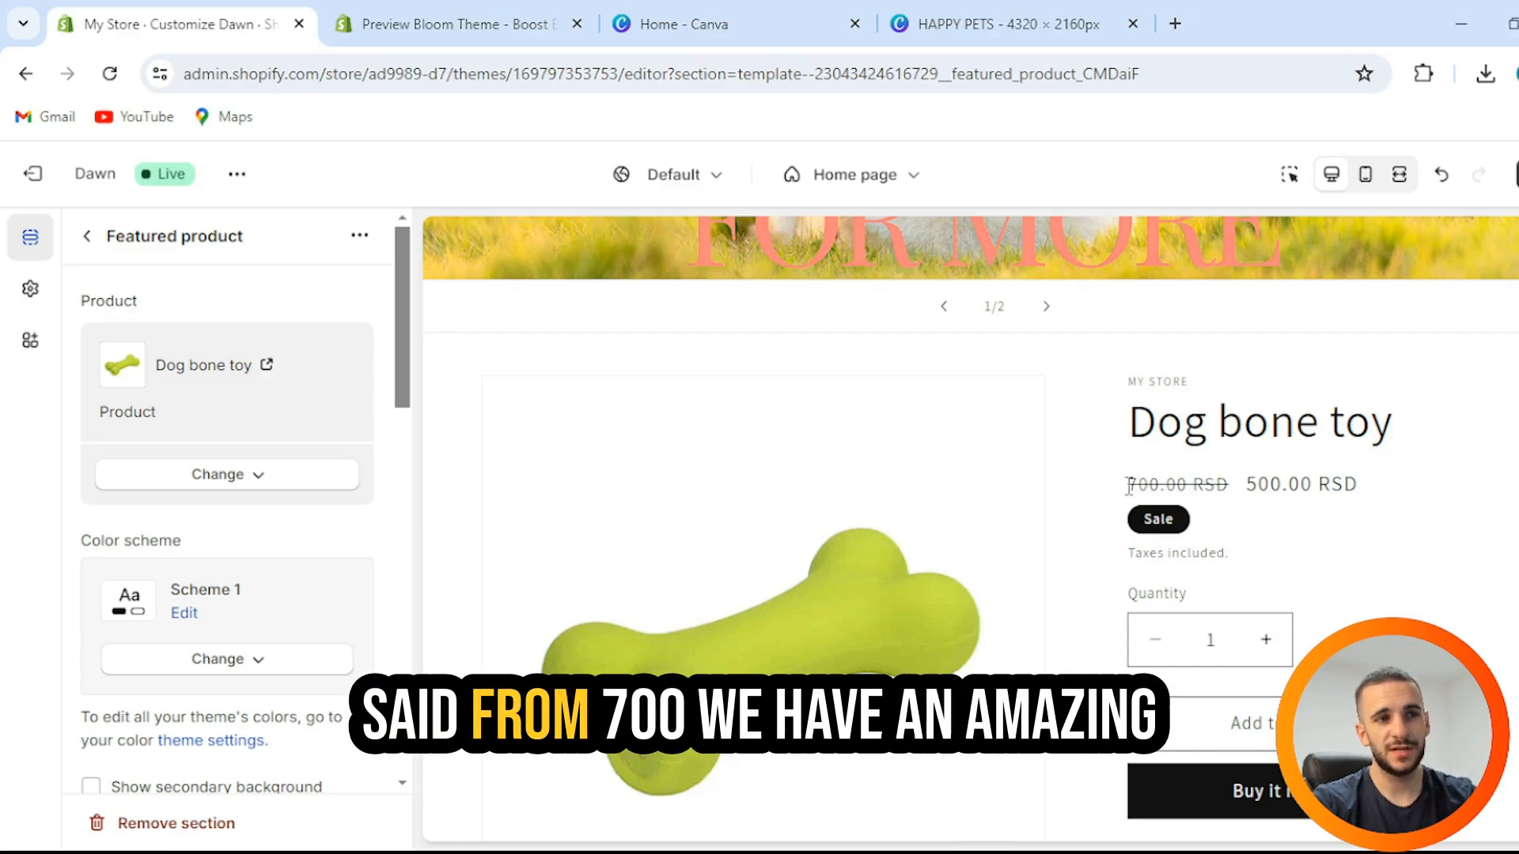
{"action": "left_click_drag", "start_coordinate": [1129, 479], "coordinate": [1219, 473]}
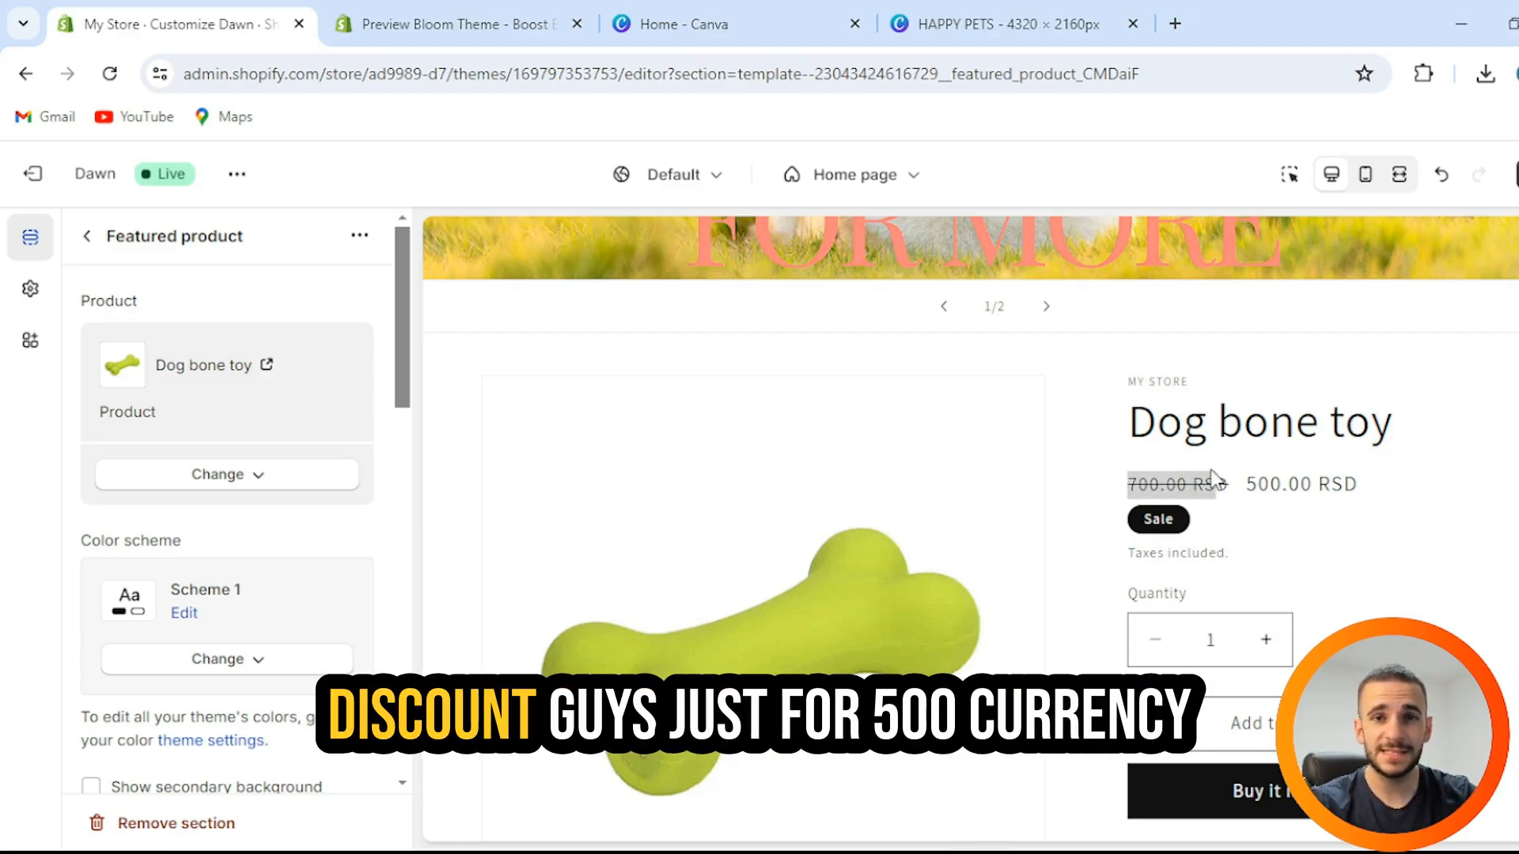
- Check the Dog bone toy's sale price and try its quantity selector in the home page preview
{"action": "left_click_drag", "start_coordinate": [1247, 479], "coordinate": [1361, 483]}
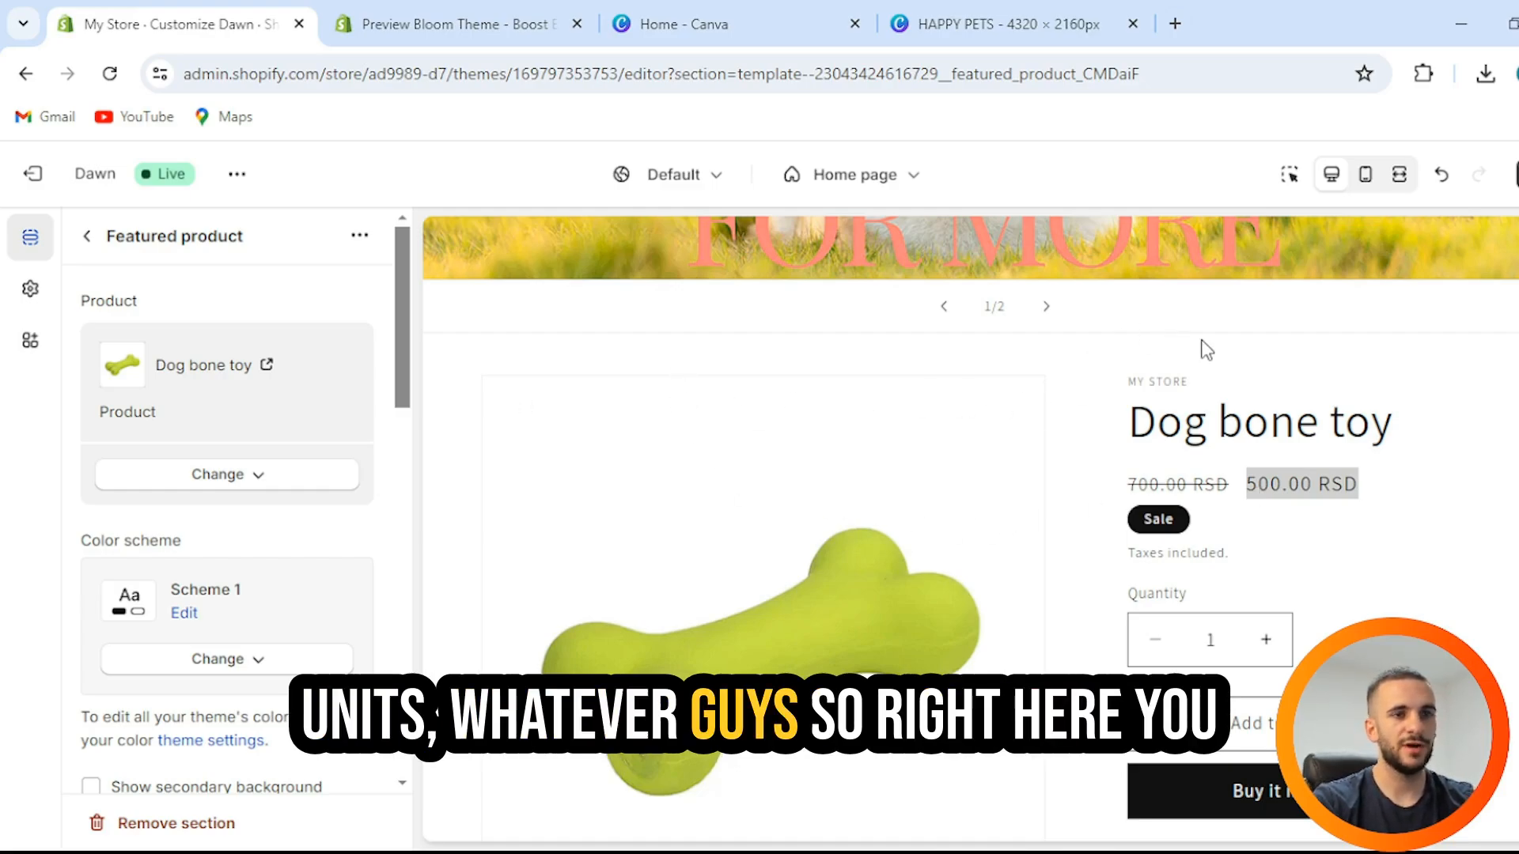
{"action": "scroll", "coordinate": [1136, 393], "scroll_direction": "down", "scroll_amount": 1}
{"action": "left_click", "coordinate": [1269, 528]}
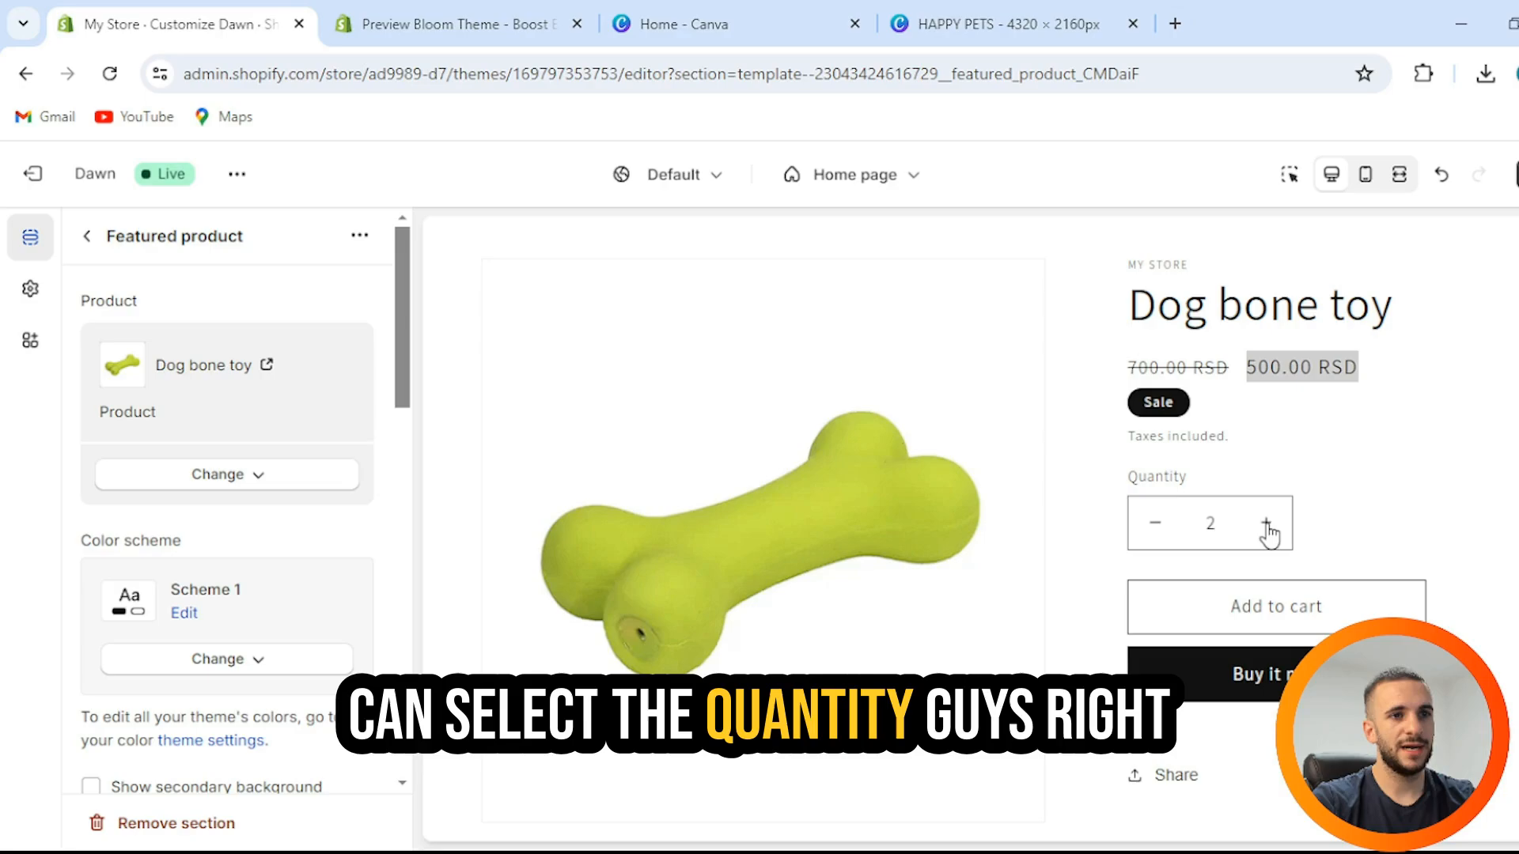
{"action": "left_click", "coordinate": [1268, 530]}
{"action": "left_click", "coordinate": [1157, 528]}
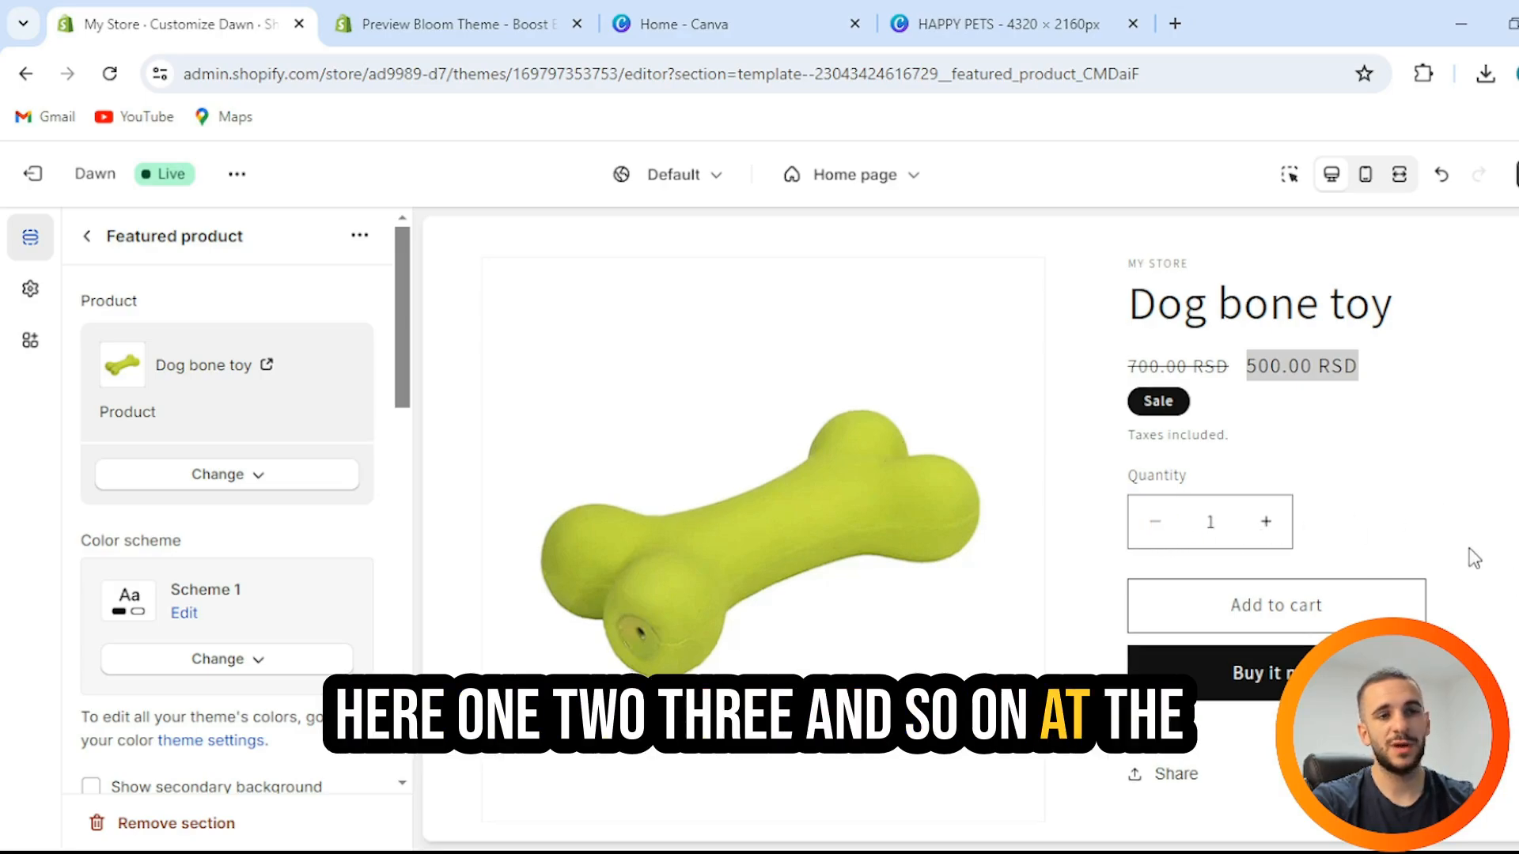
- Review the home page preview, covering the email signup, the banner slideshow and the featured product section
{"action": "scroll", "coordinate": [1468, 515], "scroll_direction": "down", "scroll_amount": 2}
{"action": "scroll", "coordinate": [1342, 475], "scroll_direction": "down", "scroll_amount": 2}
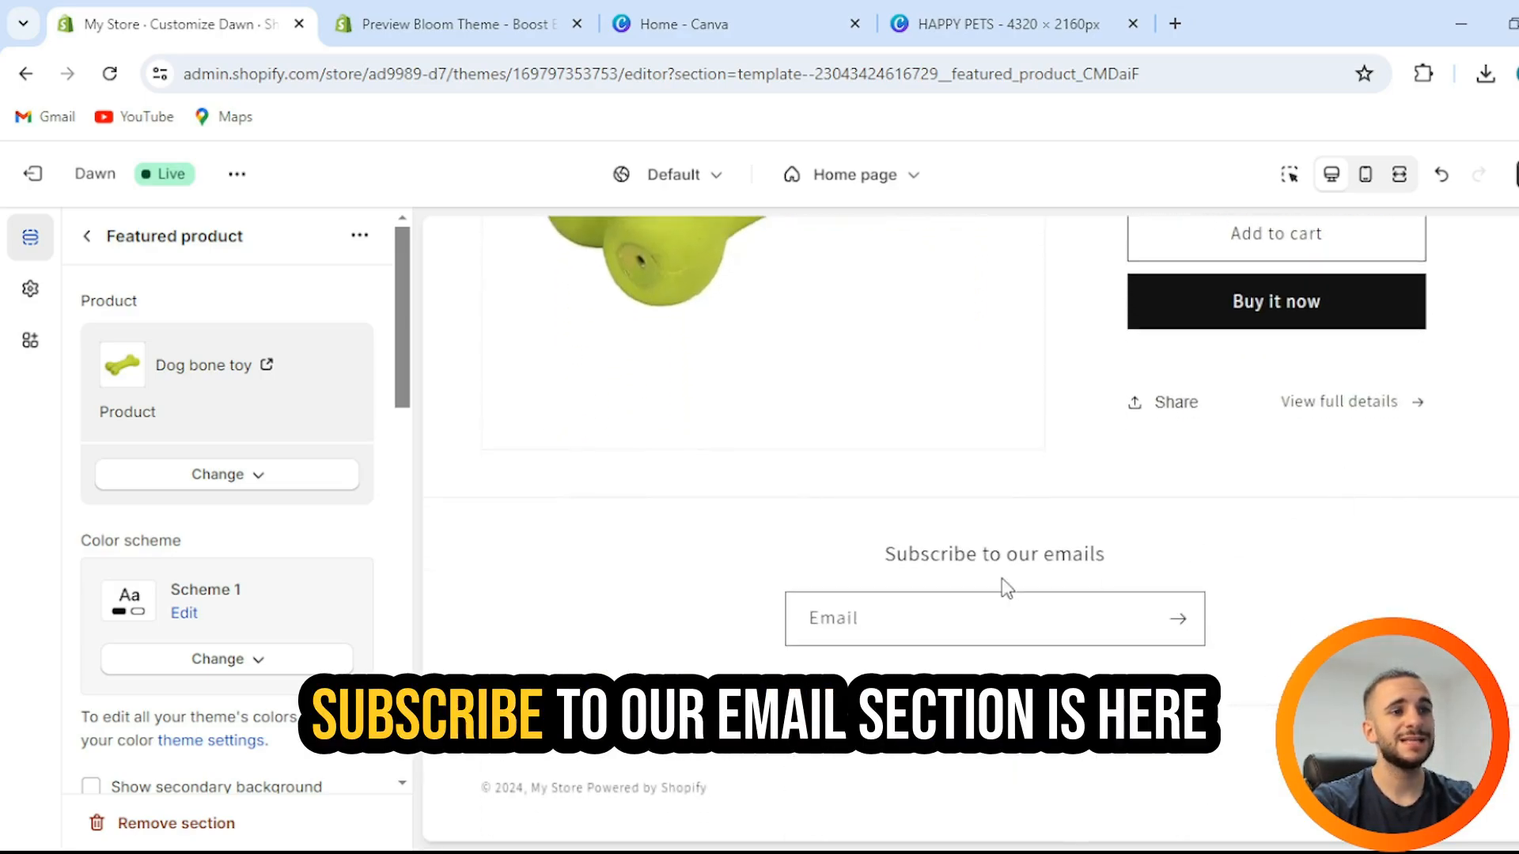
{"action": "scroll", "coordinate": [1007, 591], "scroll_direction": "up", "scroll_amount": 5}
{"action": "scroll", "coordinate": [1014, 589], "scroll_direction": "up", "scroll_amount": 2}
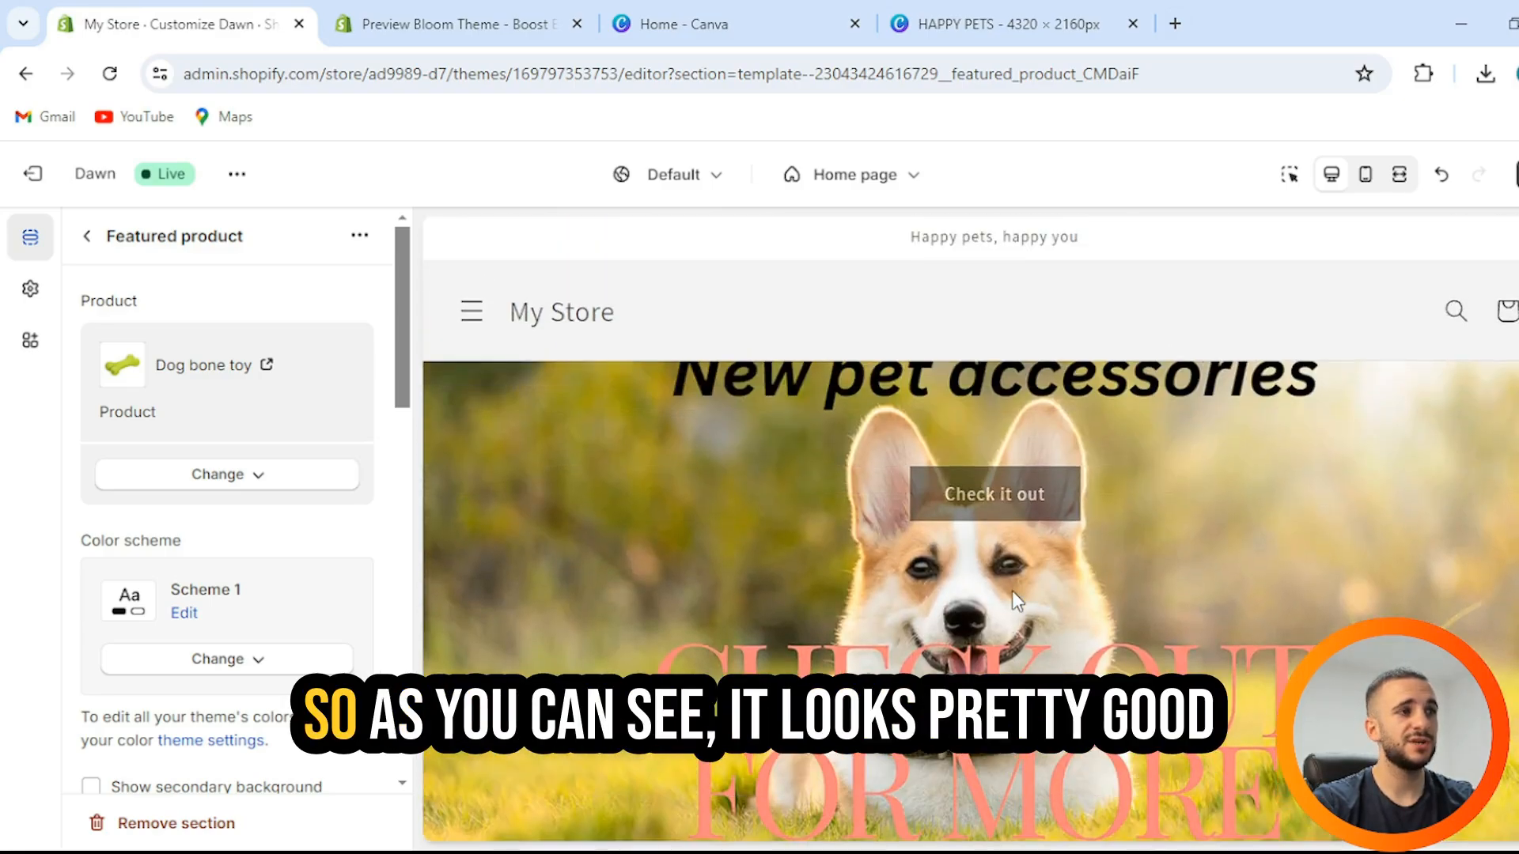
{"action": "scroll", "coordinate": [1013, 589], "scroll_direction": "down", "scroll_amount": 3}
{"action": "scroll", "coordinate": [1014, 586], "scroll_direction": "down", "scroll_amount": 4}
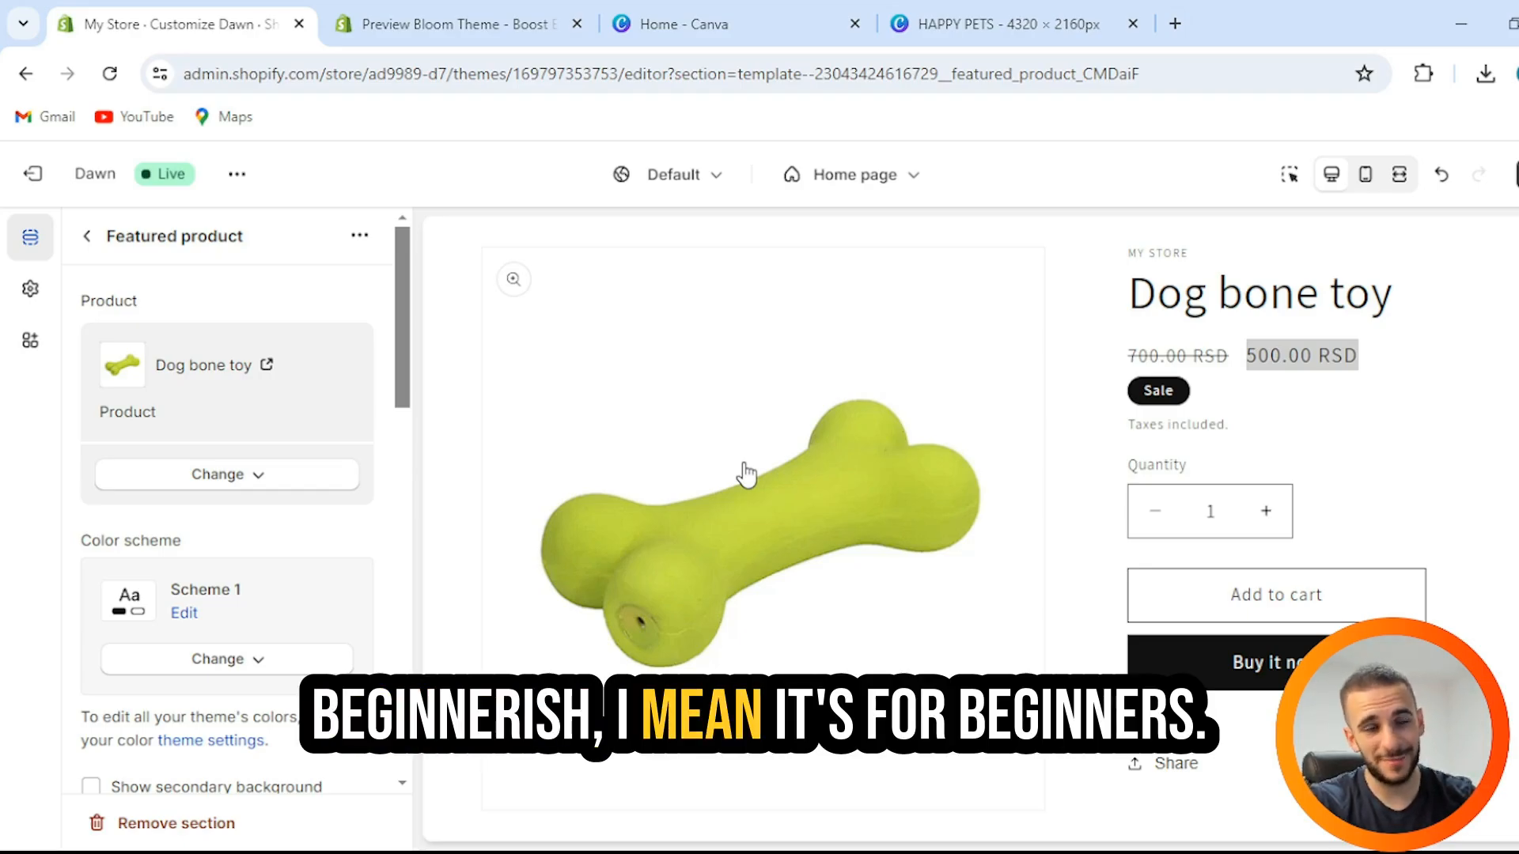
{"action": "scroll", "coordinate": [872, 356], "scroll_direction": "up", "scroll_amount": 4}
{"action": "scroll", "coordinate": [873, 357], "scroll_direction": "up", "scroll_amount": 2}
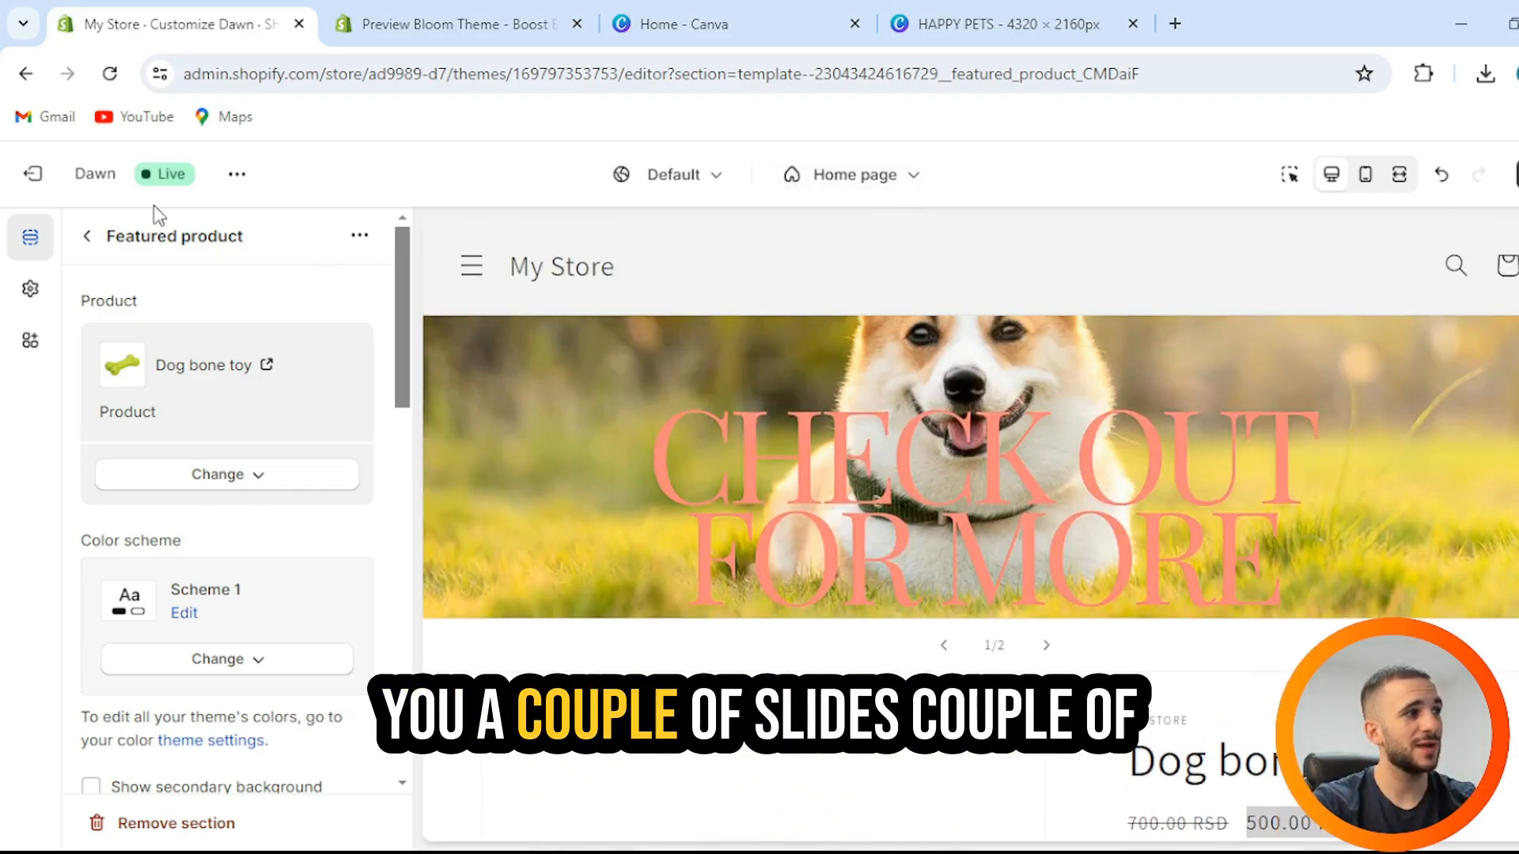
- Return to the home page section list, check the announcement bar text in the preview, and stay in the editor
{"action": "left_click", "coordinate": [89, 238]}
{"action": "scroll", "coordinate": [297, 355], "scroll_direction": "up", "scroll_amount": 3}
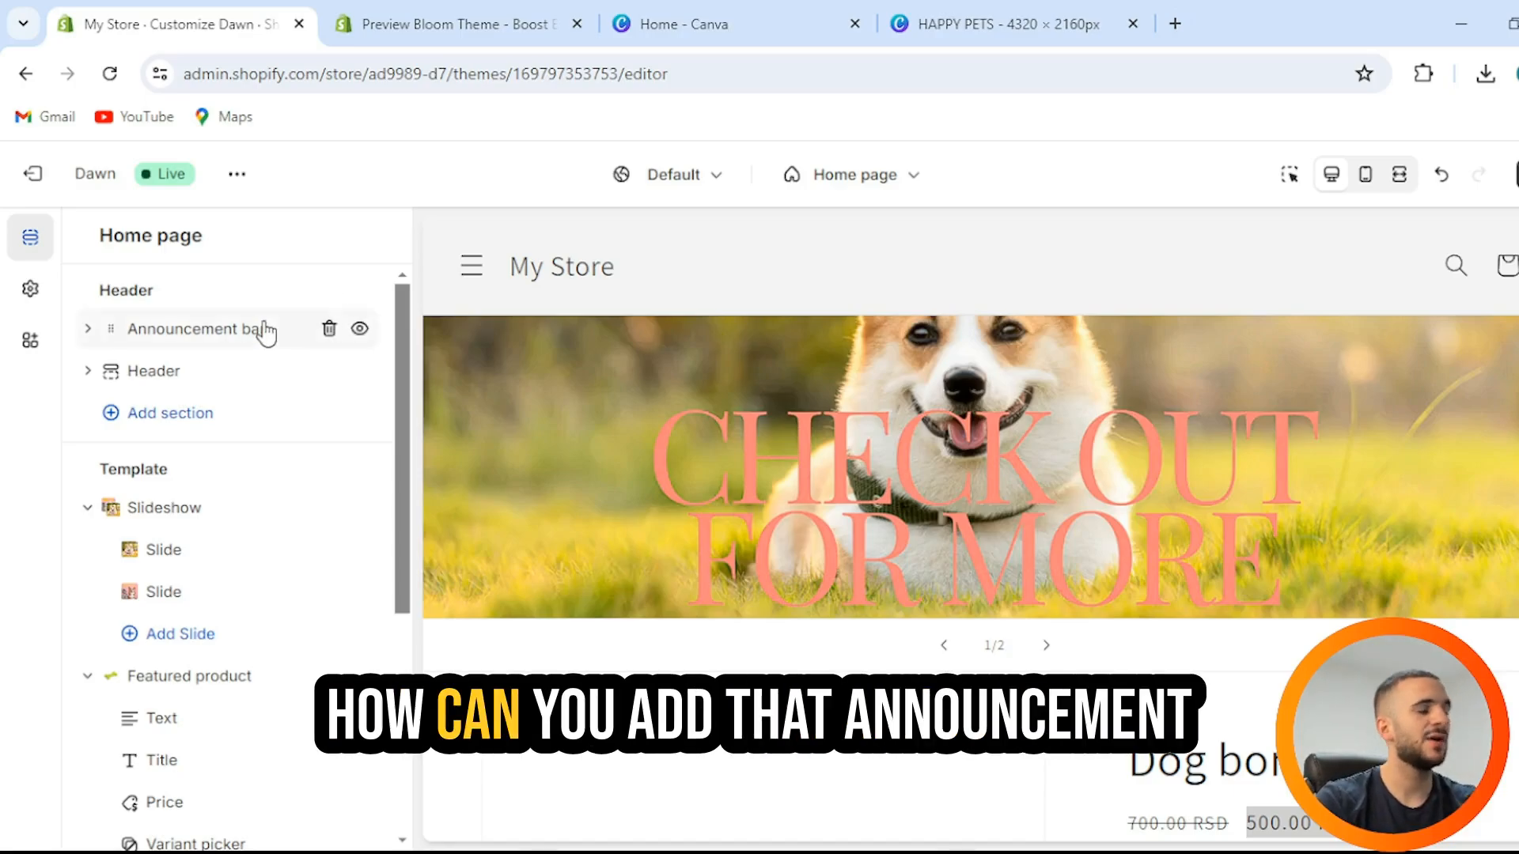
{"action": "scroll", "coordinate": [618, 403], "scroll_direction": "up", "scroll_amount": 3}
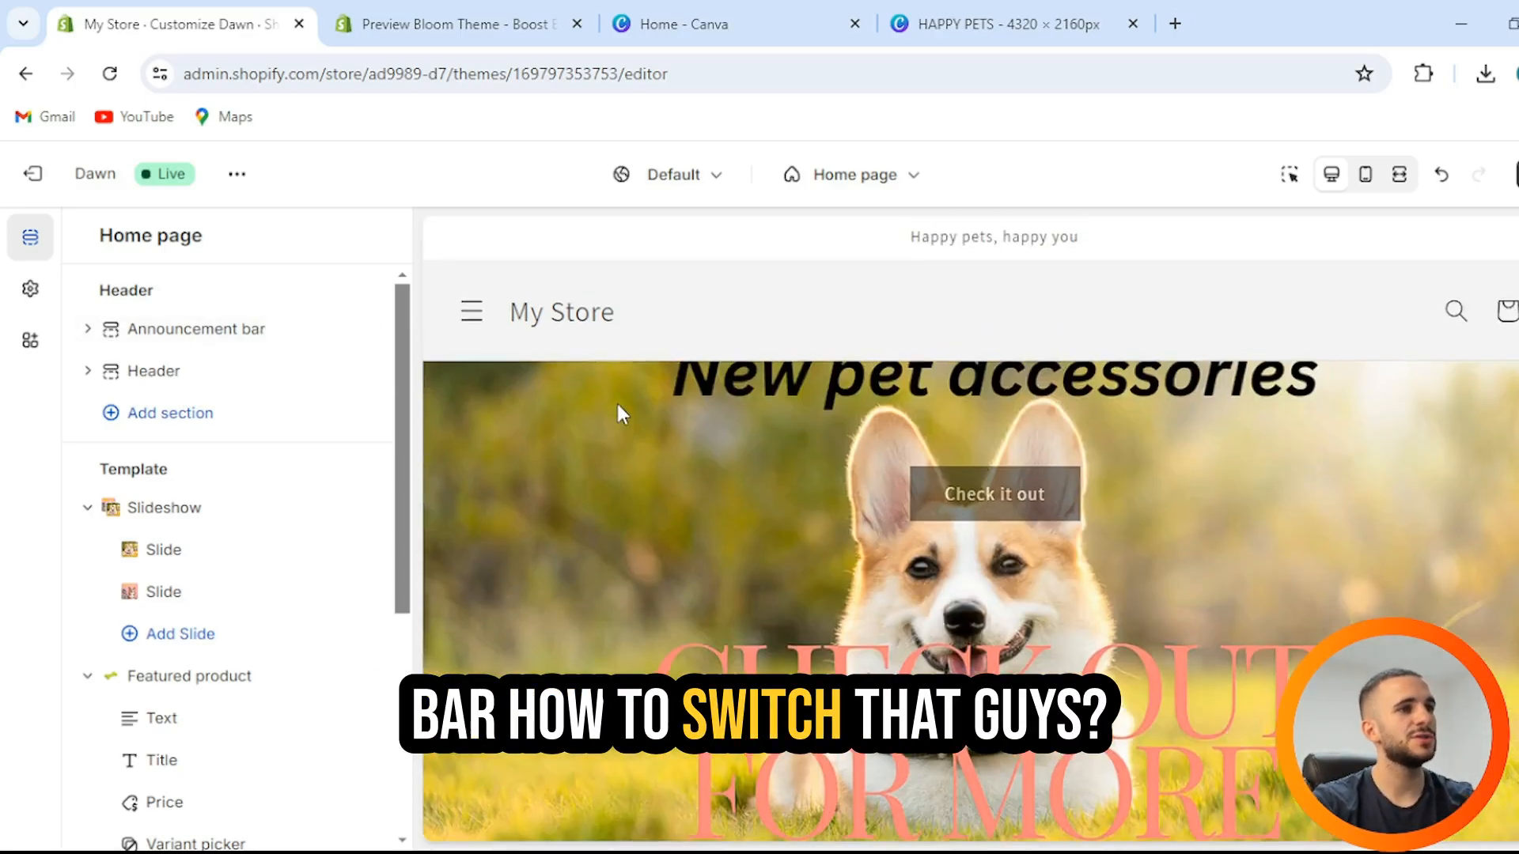
{"action": "left_click_drag", "start_coordinate": [909, 247], "coordinate": [1054, 278]}
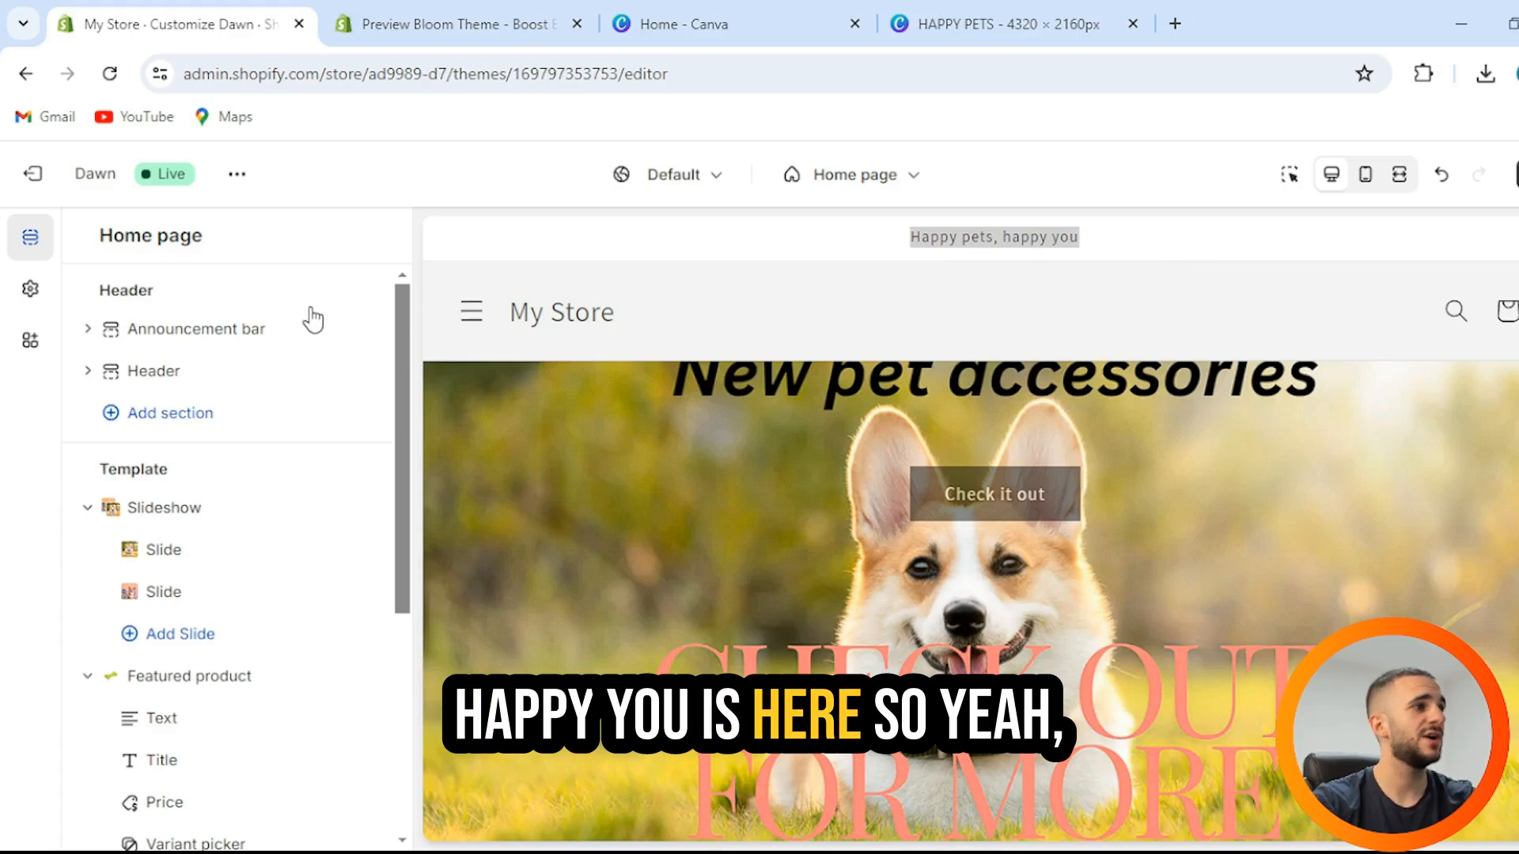
{"action": "left_click", "coordinate": [30, 78]}
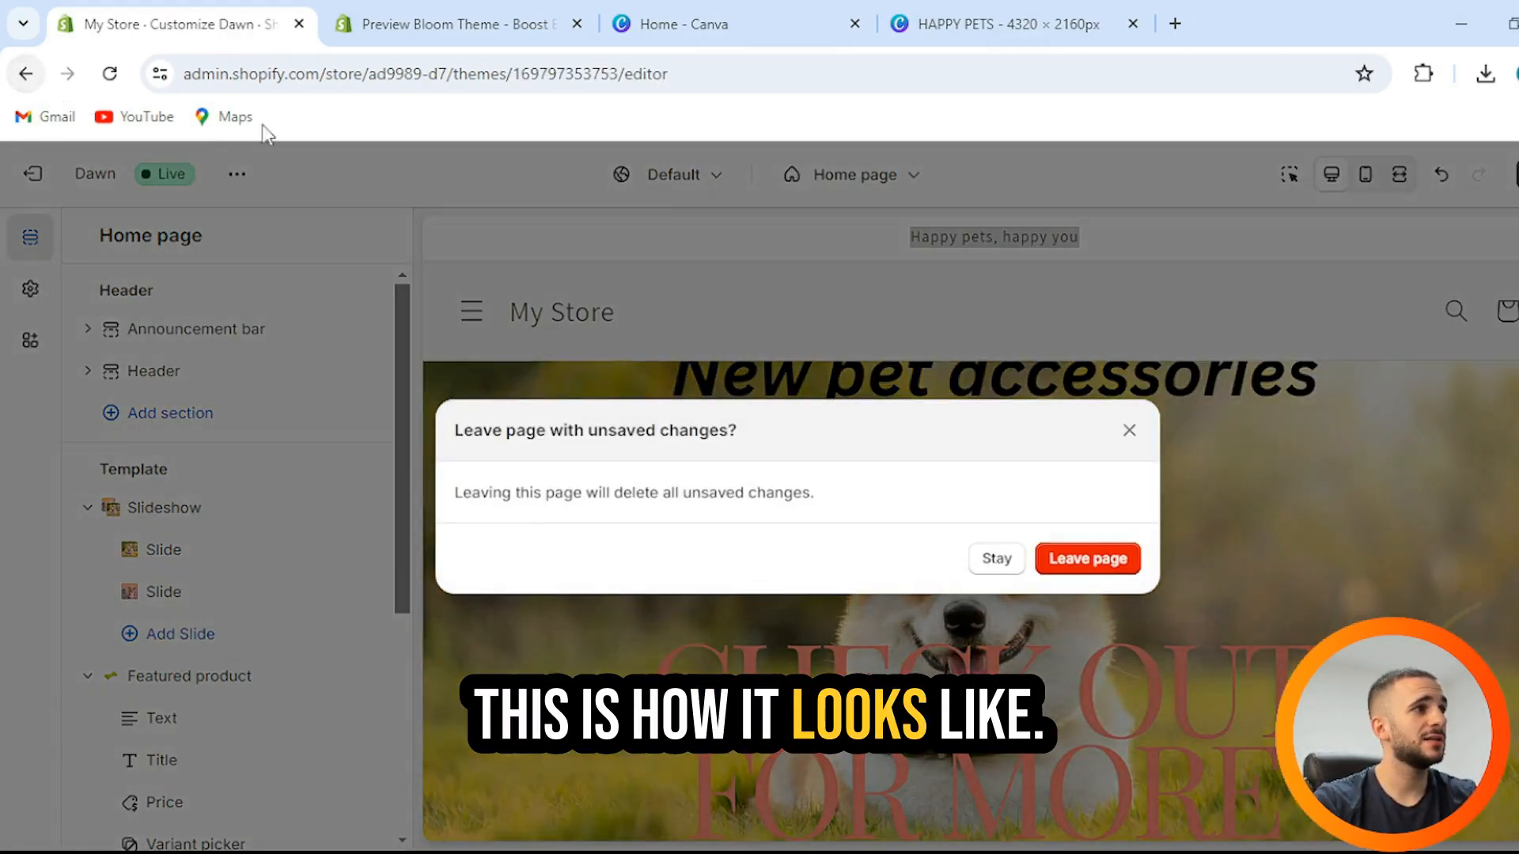
{"action": "left_click", "coordinate": [1127, 432]}
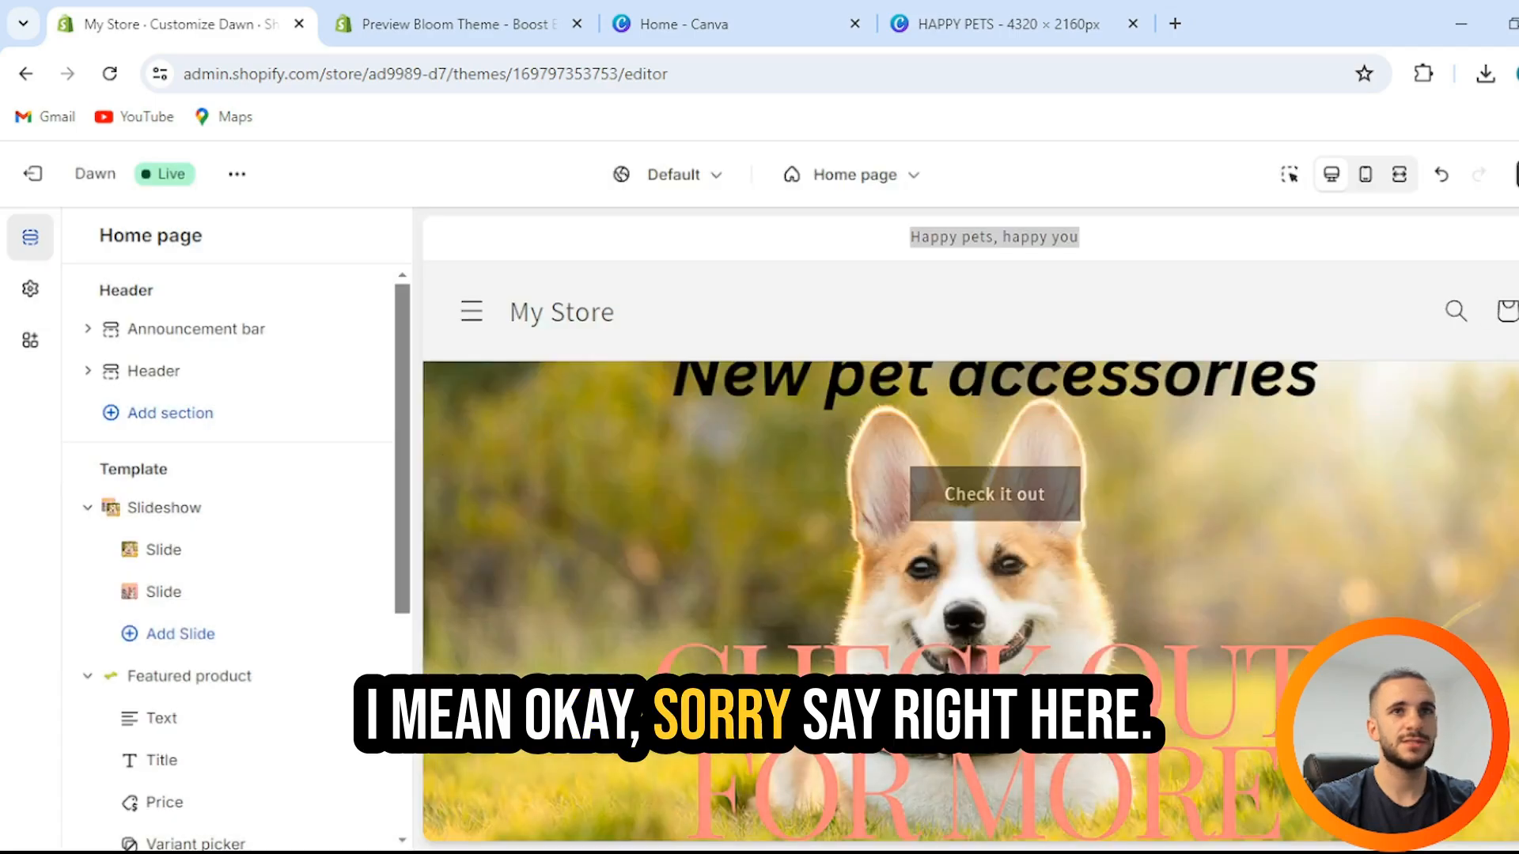
- Switch to the Bloom preview of the Boost theme and examine its header, banner slideshow and collections section
{"action": "left_click", "coordinate": [459, 23]}
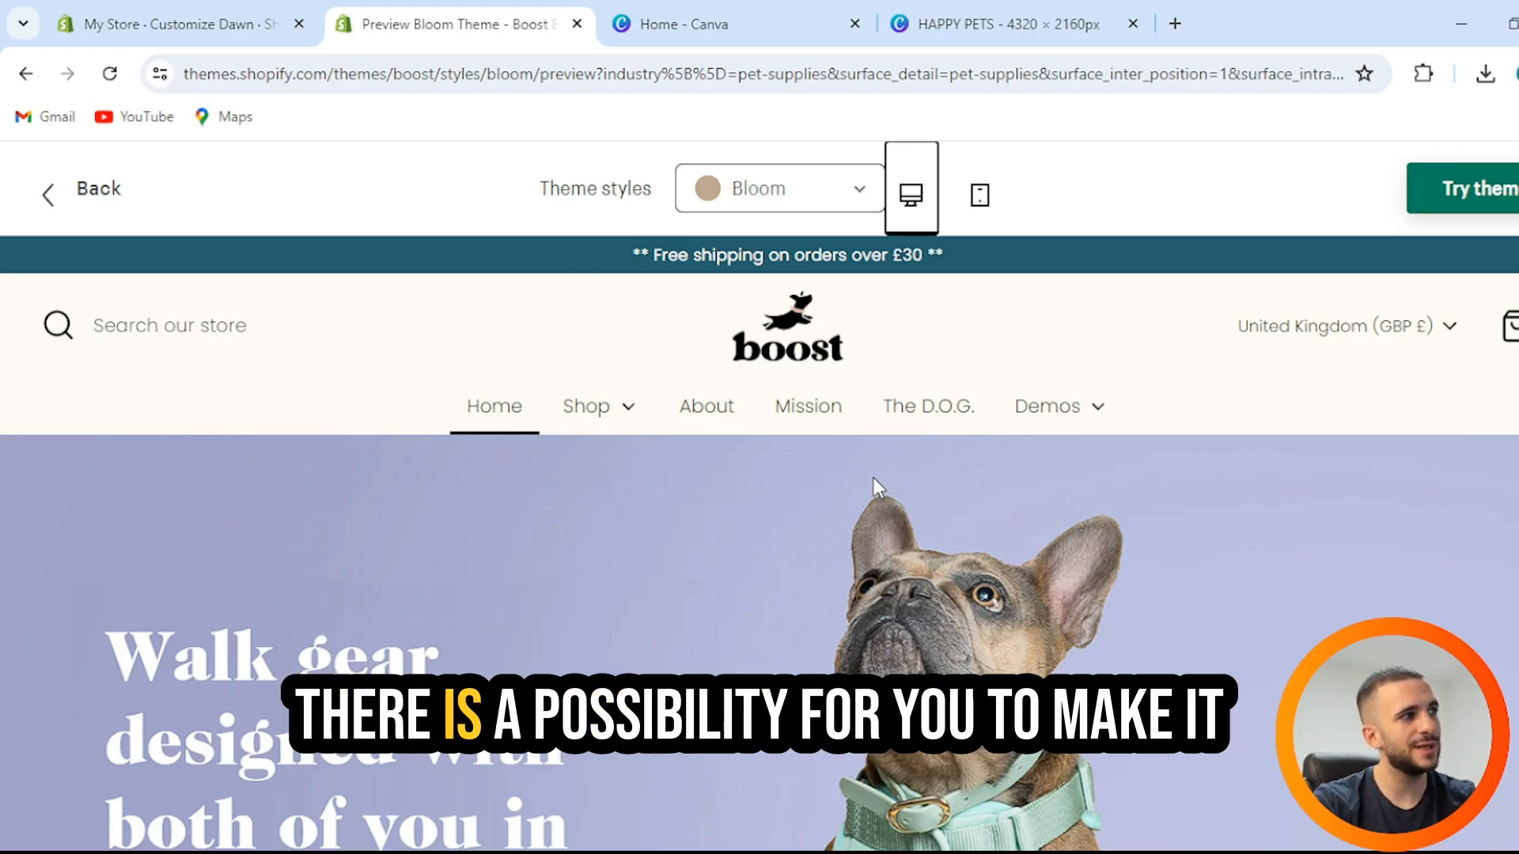
{"action": "scroll", "coordinate": [857, 459], "scroll_direction": "down", "scroll_amount": 4}
{"action": "scroll", "coordinate": [856, 470], "scroll_direction": "down", "scroll_amount": 5}
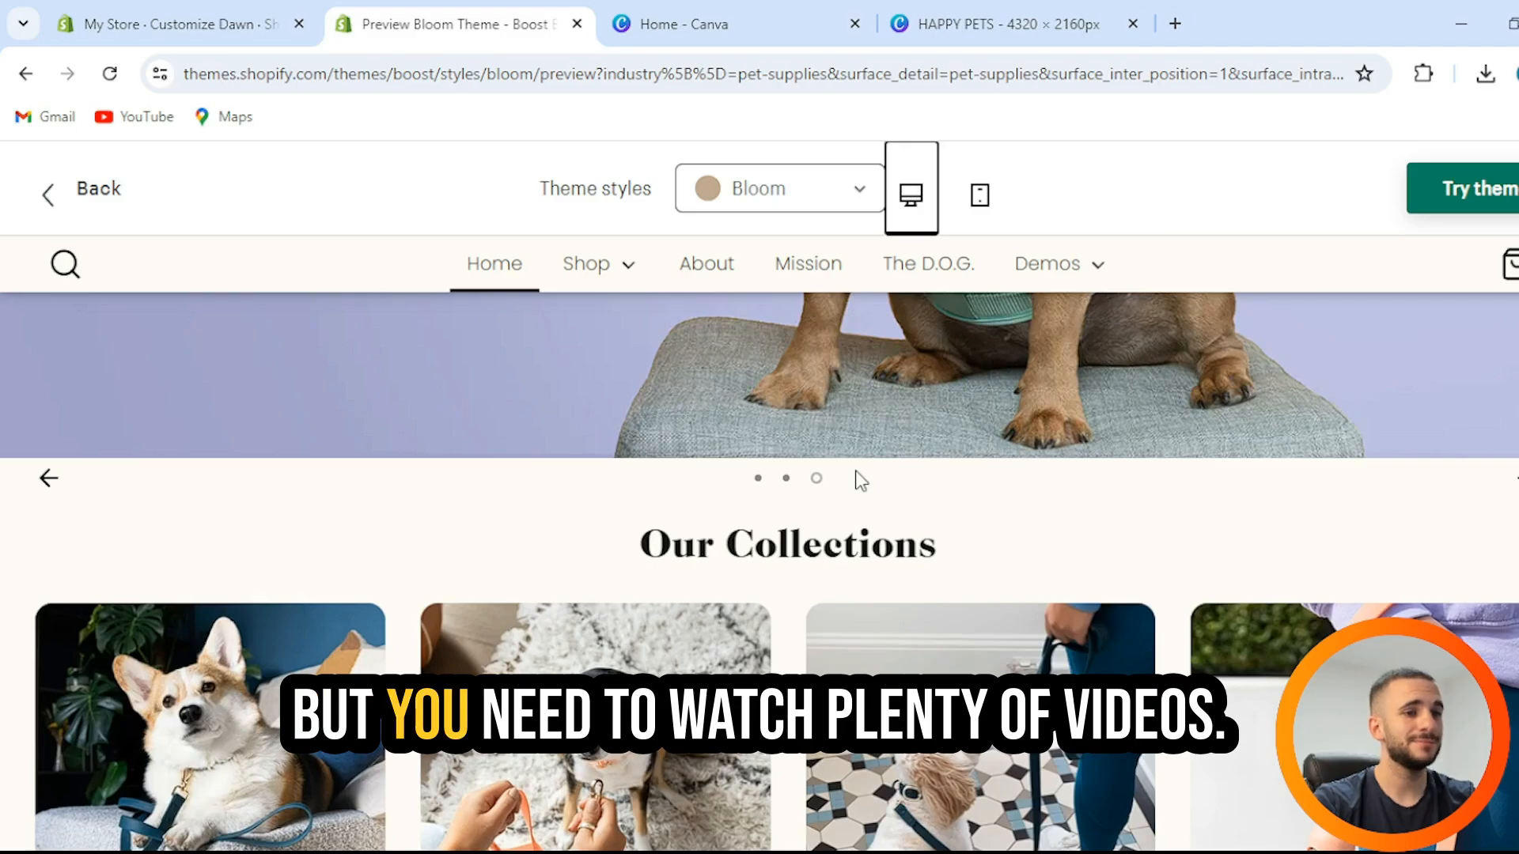
{"action": "scroll", "coordinate": [828, 460], "scroll_direction": "up", "scroll_amount": 9}
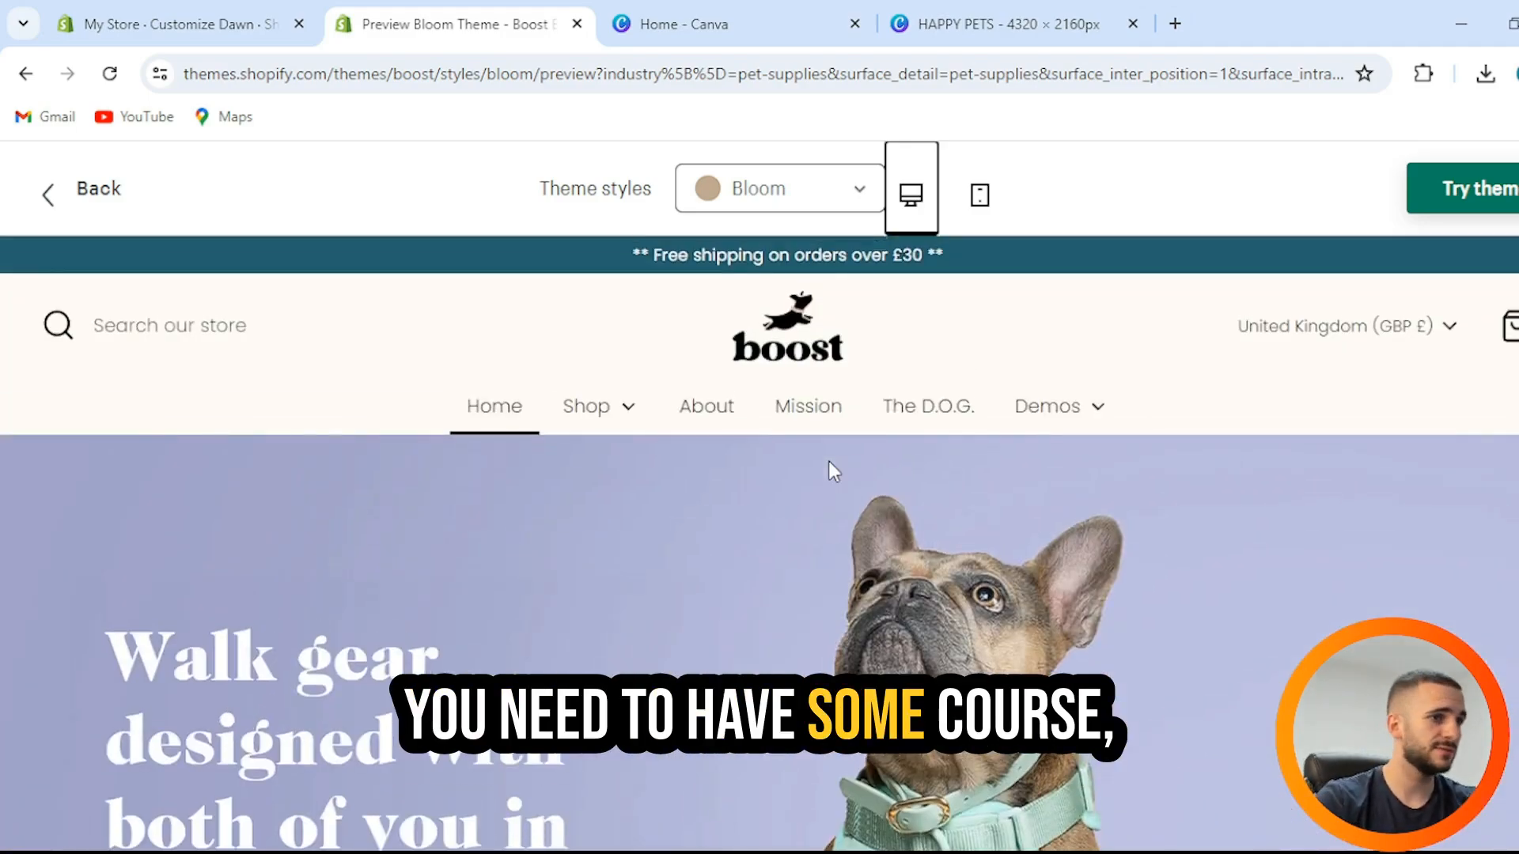
{"action": "mouse_move", "coordinate": [548, 398]}
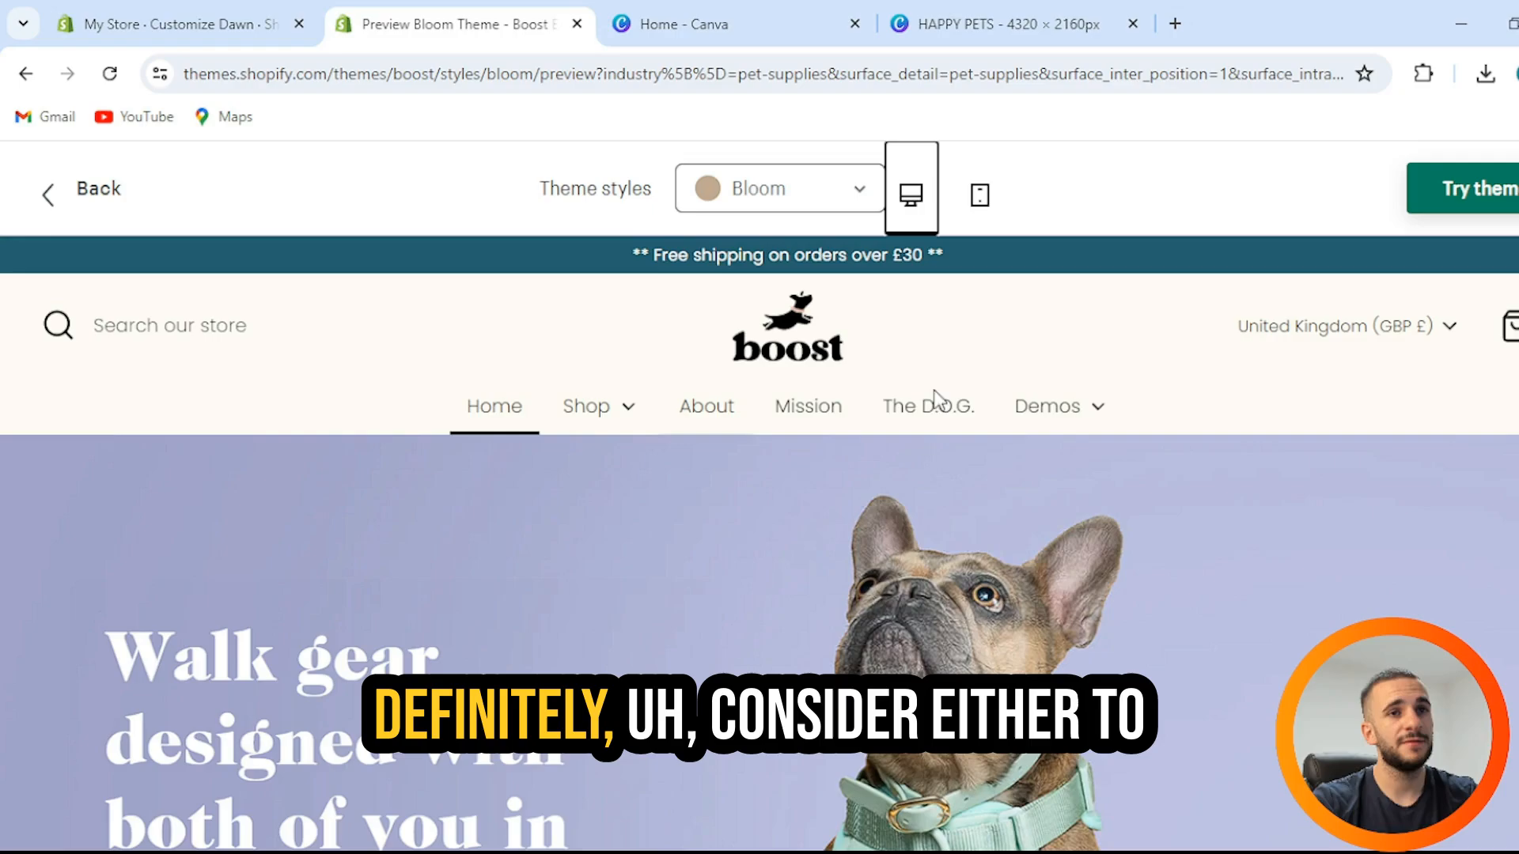
{"action": "scroll", "coordinate": [948, 400], "scroll_direction": "down", "scroll_amount": 6}
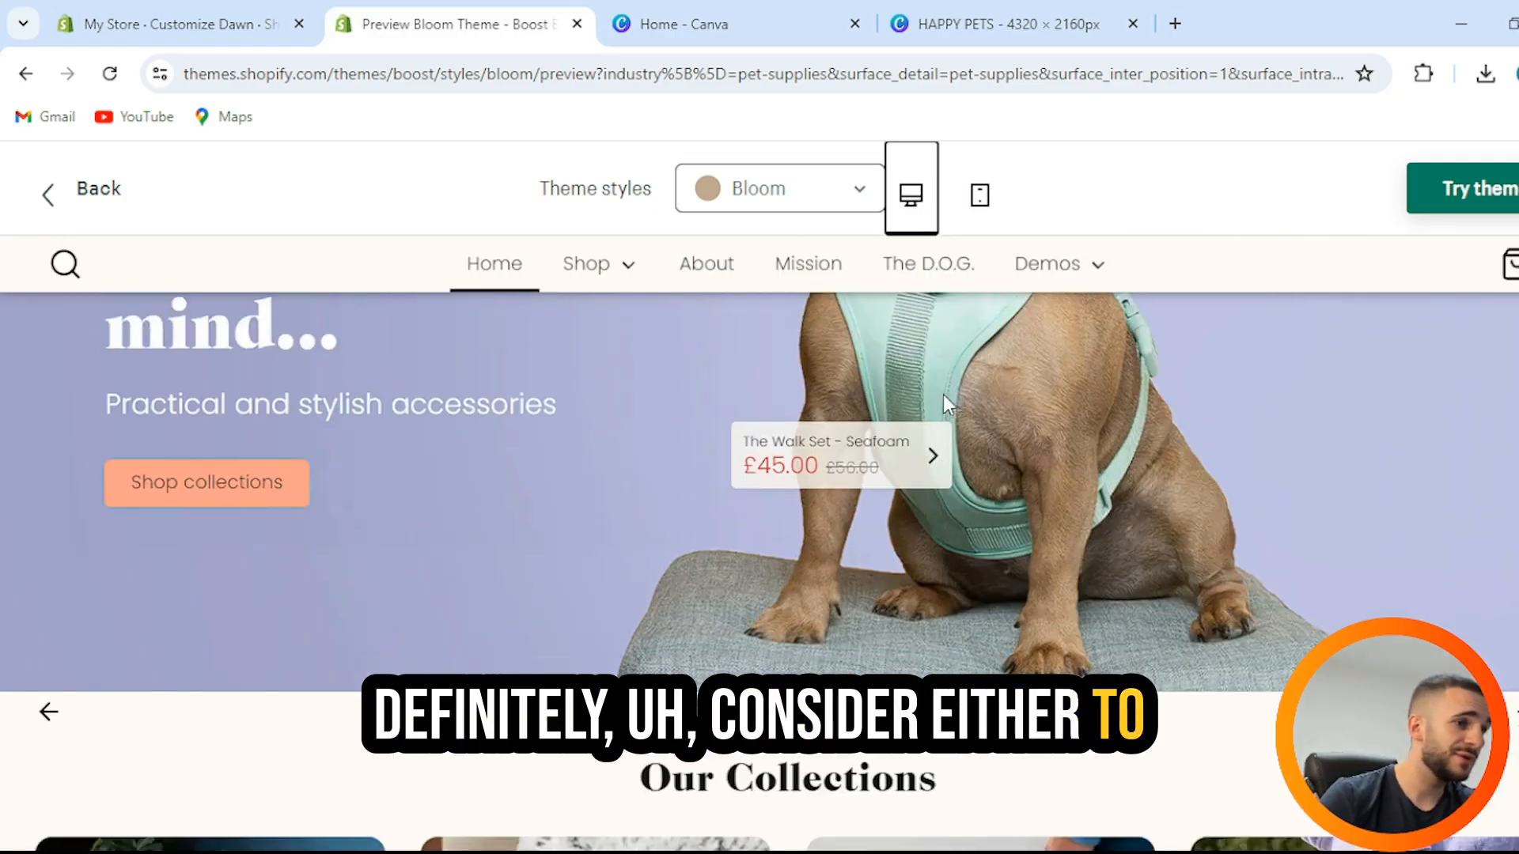
{"action": "scroll", "coordinate": [944, 400], "scroll_direction": "down", "scroll_amount": 4}
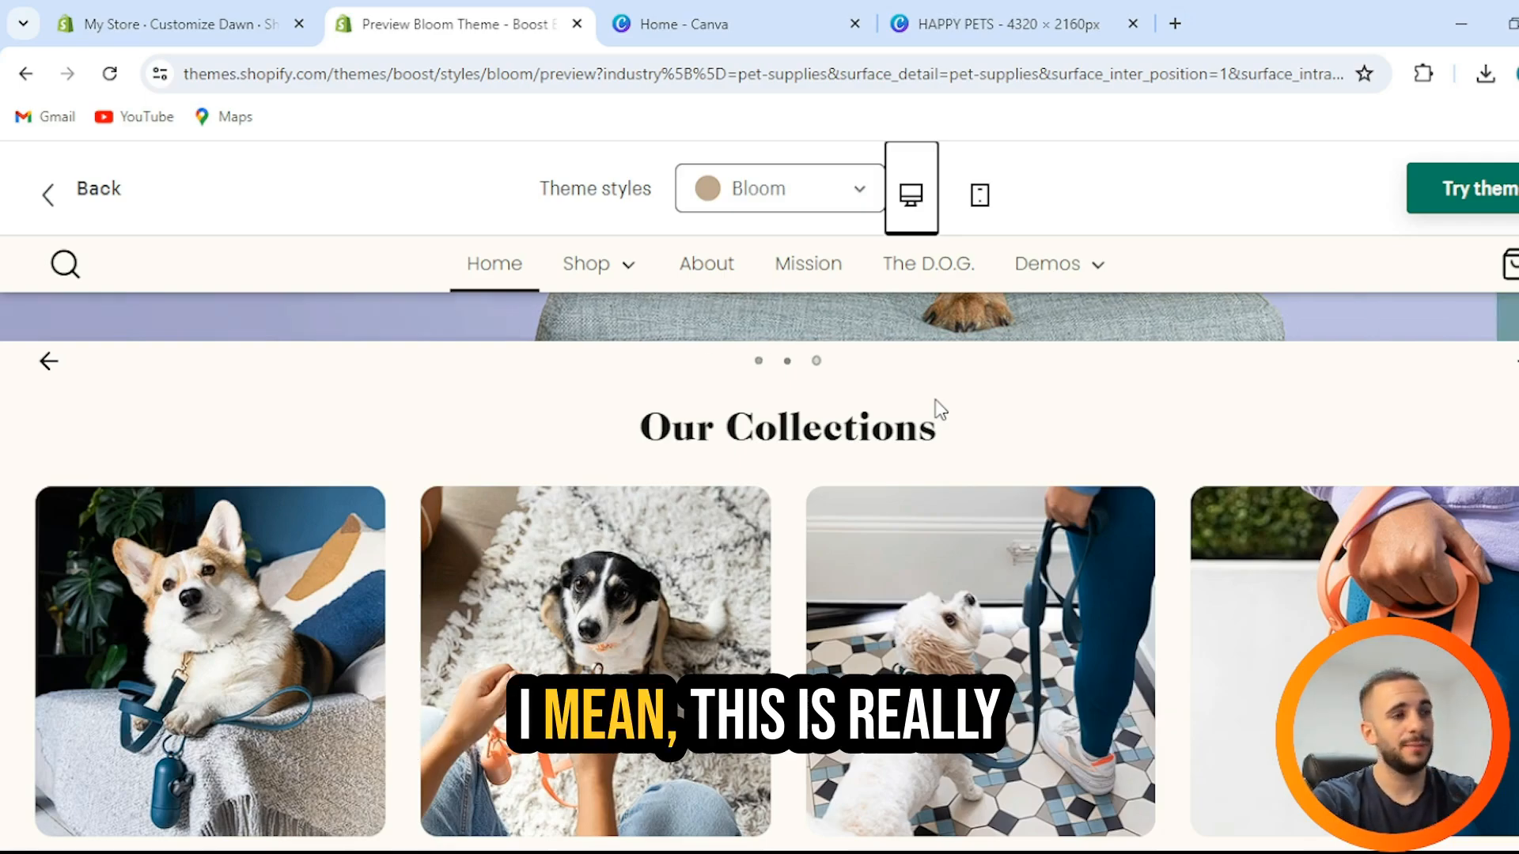
- Leave the Bloom preview for the Boost theme page and close its browser tab
{"action": "left_click", "coordinate": [42, 198]}
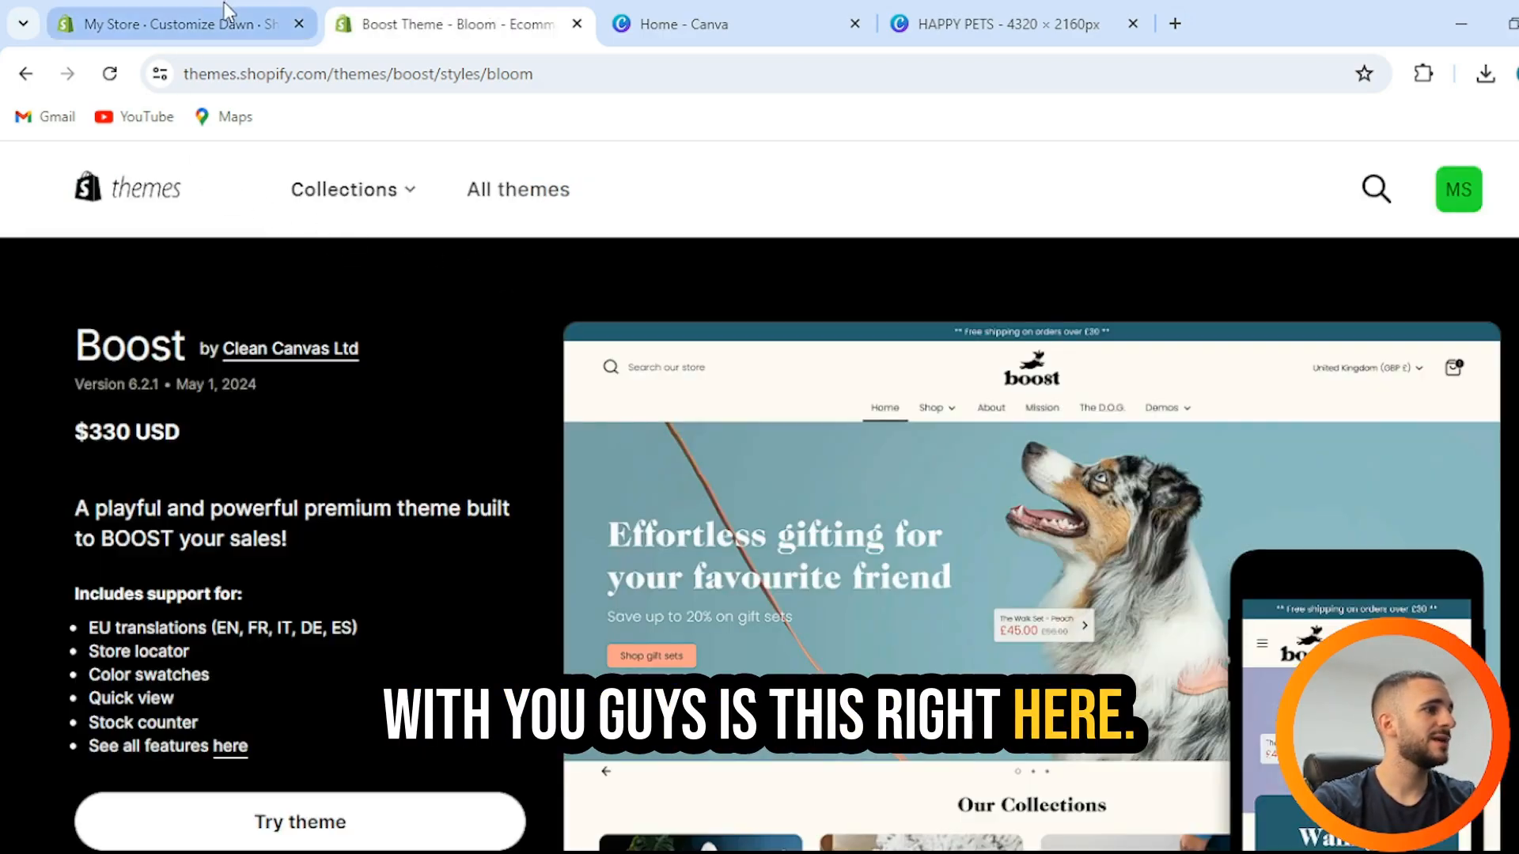
{"action": "left_click", "coordinate": [26, 73]}
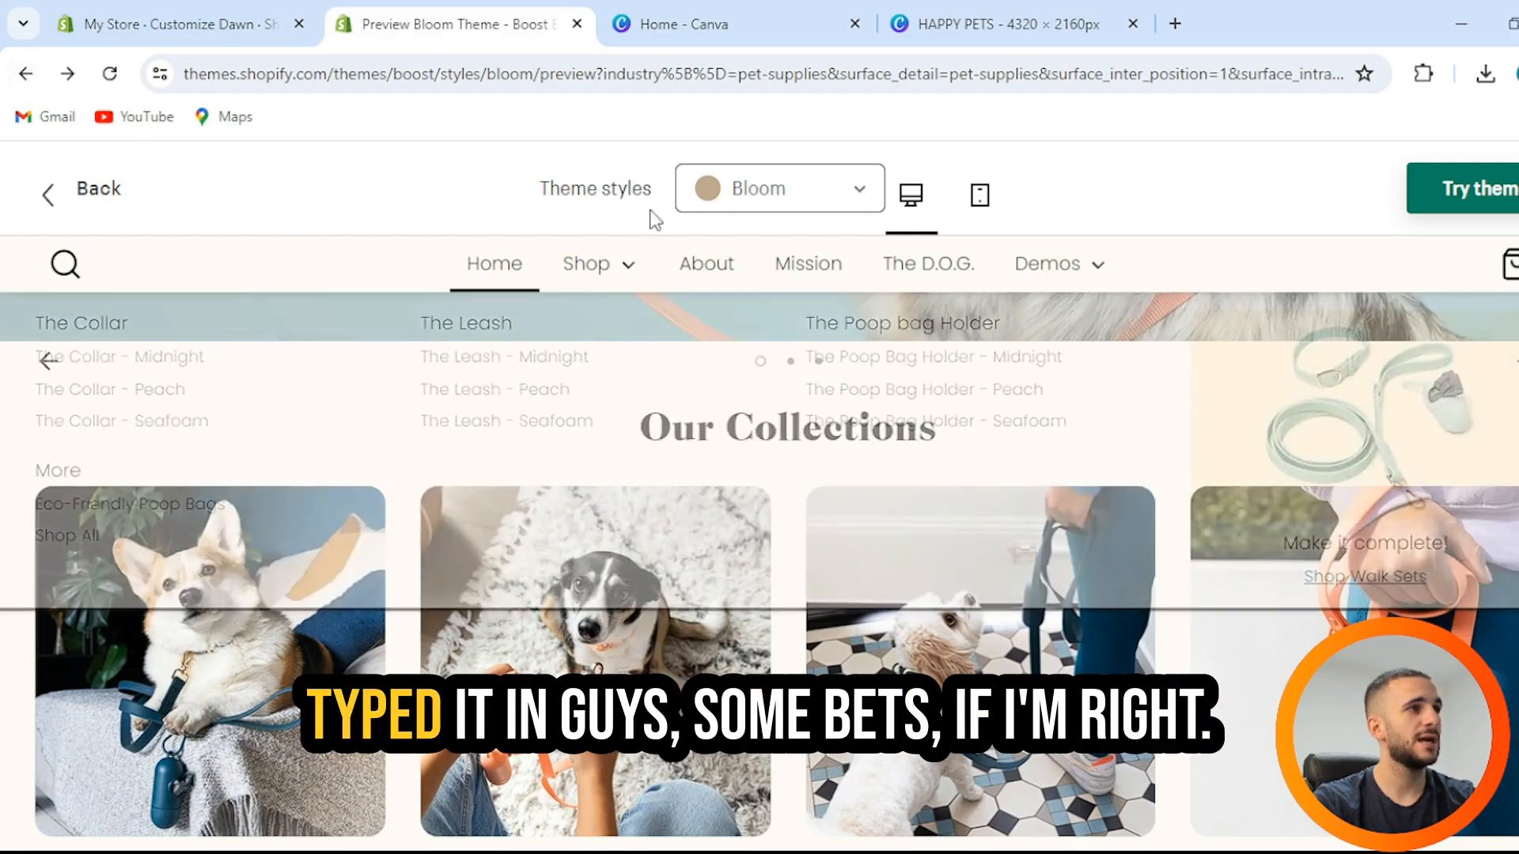
{"action": "left_click", "coordinate": [47, 204]}
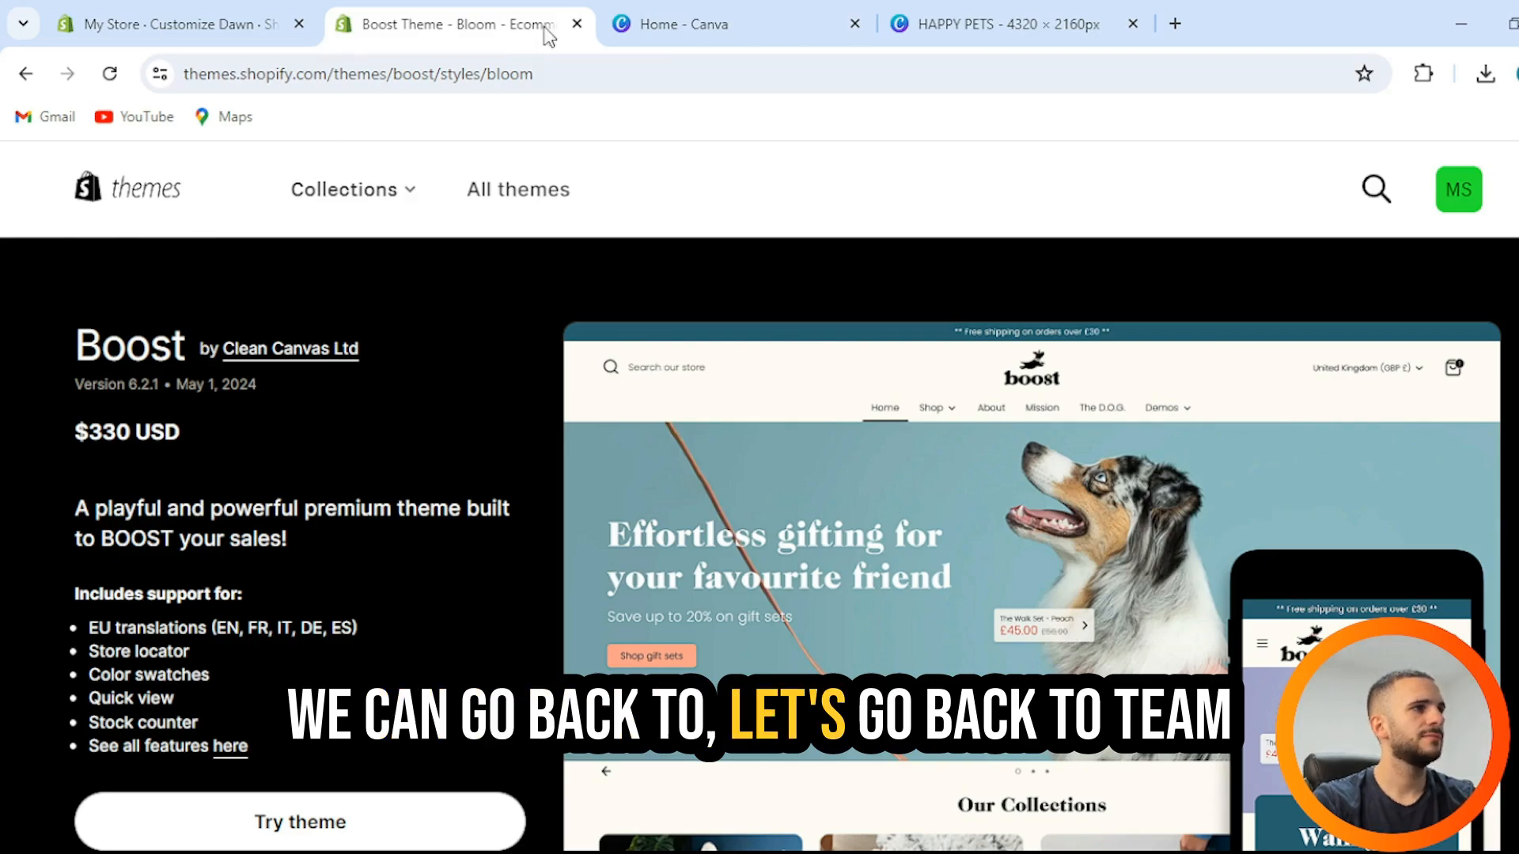
{"action": "left_click", "coordinate": [576, 23]}
- Exit the Dawn theme editor and open the Shopify Theme Store from the themes page
{"action": "scroll", "coordinate": [991, 478], "scroll_direction": "down", "scroll_amount": 6}
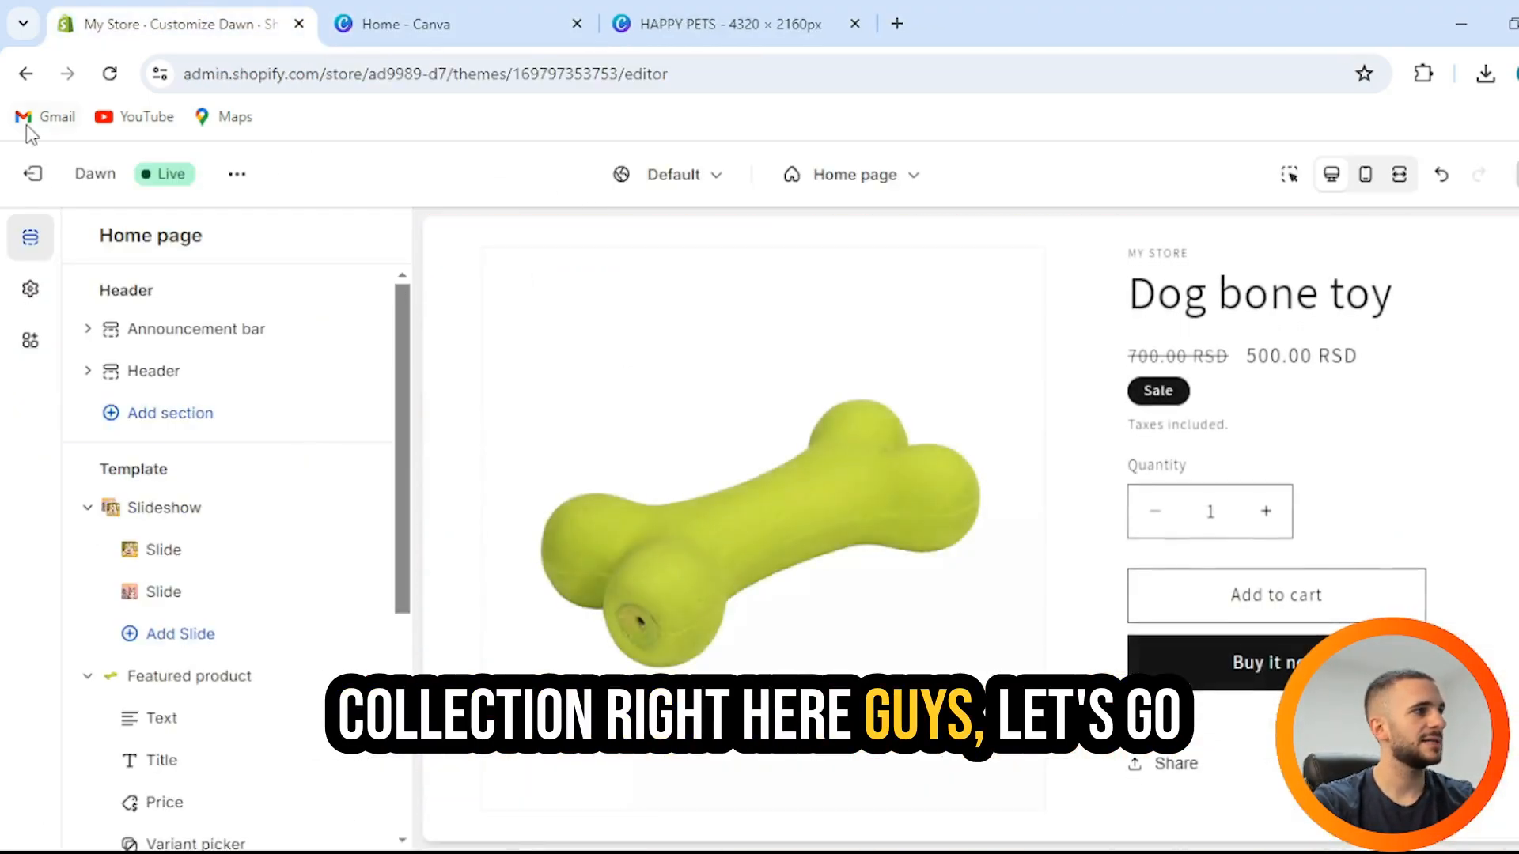
{"action": "left_click", "coordinate": [35, 182]}
{"action": "scroll", "coordinate": [1317, 451], "scroll_direction": "down", "scroll_amount": 10}
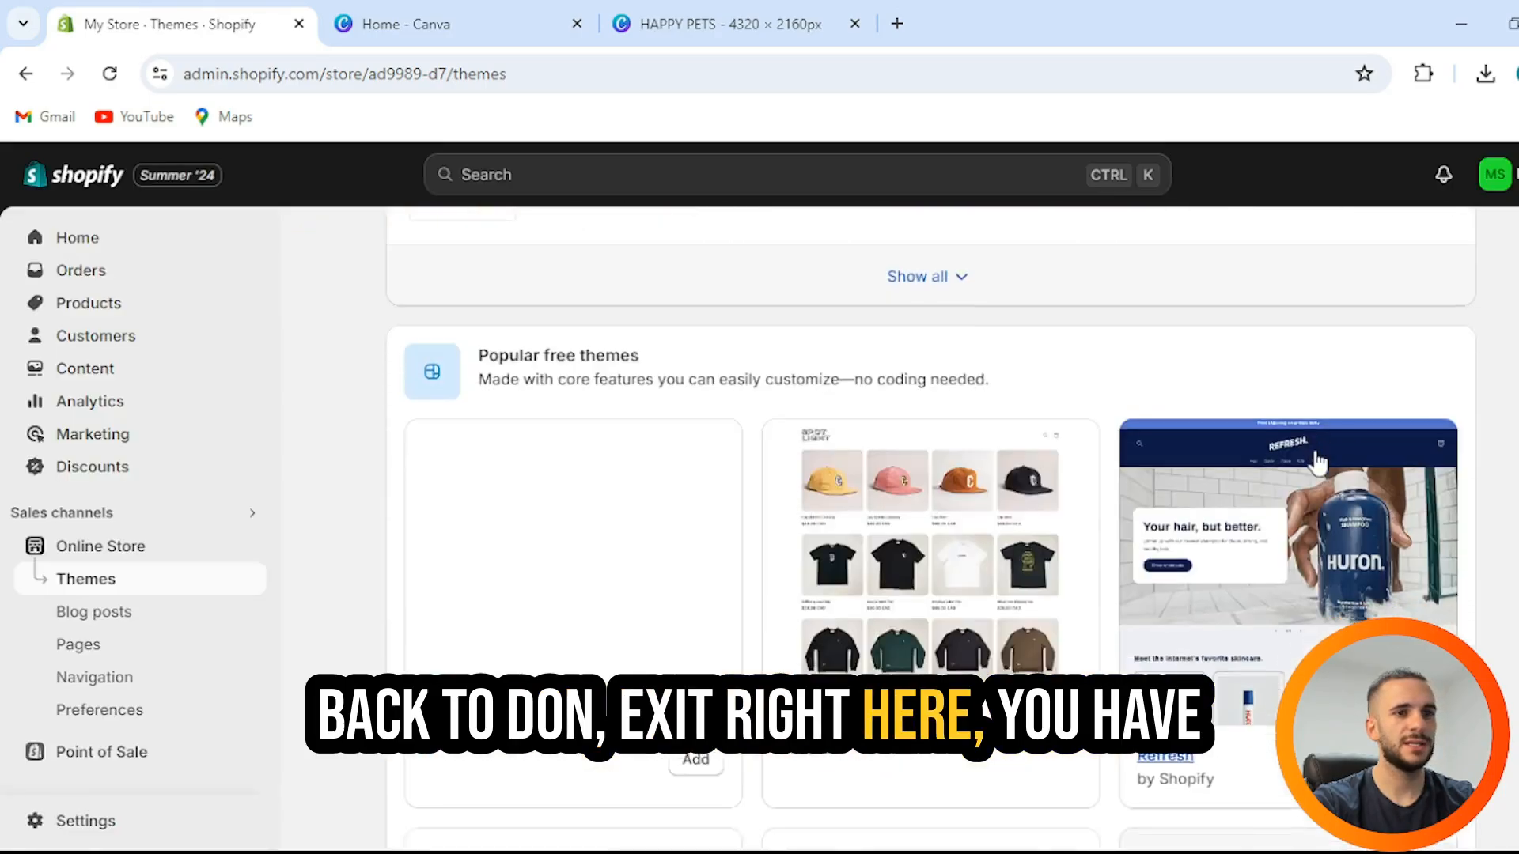
{"action": "left_click", "coordinate": [1191, 625]}
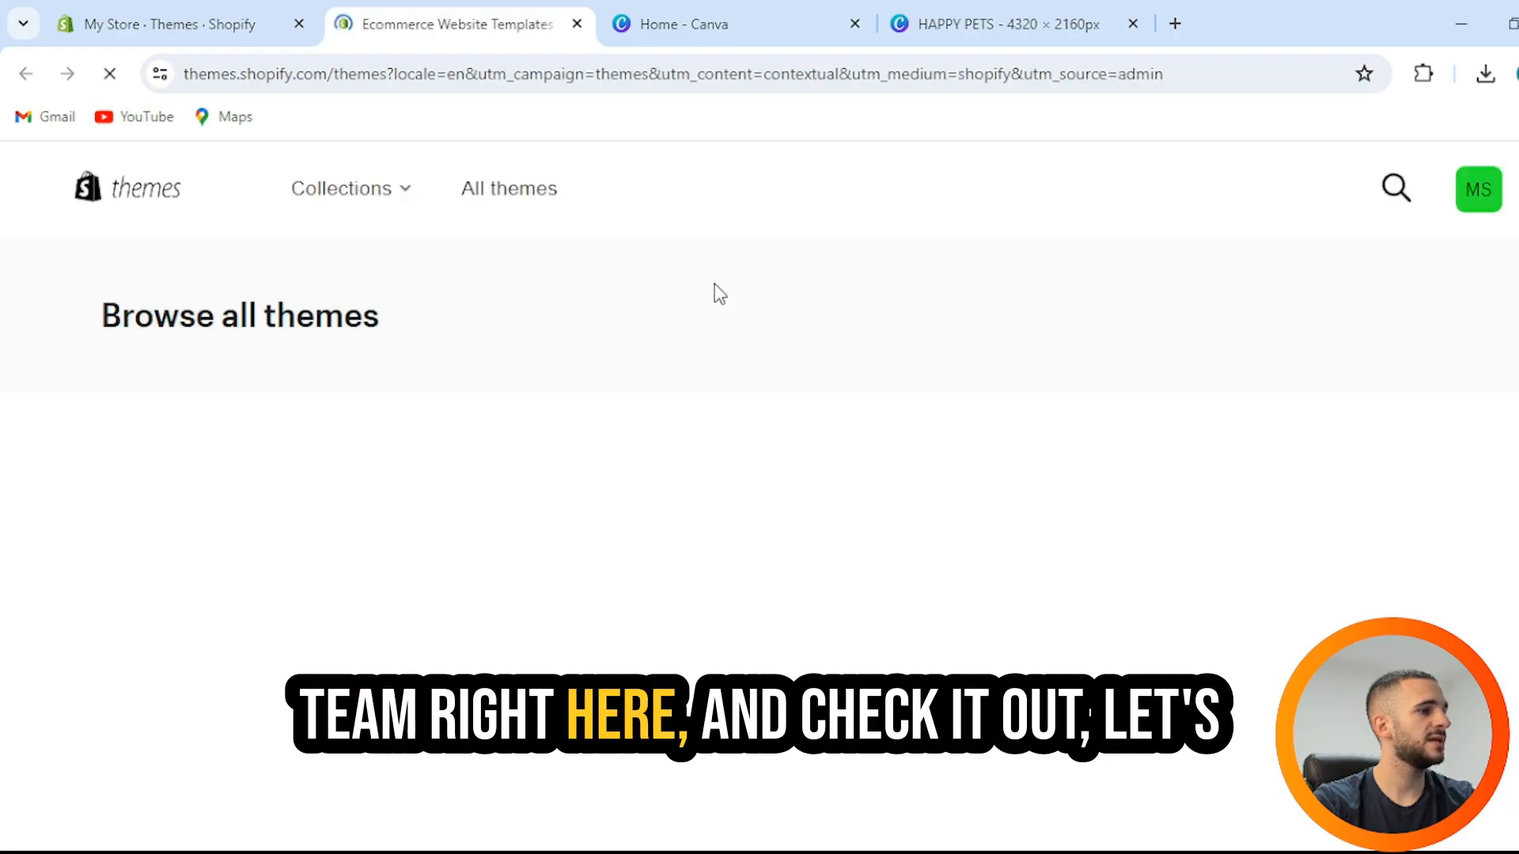
- Search the Theme Store for pets, choose the Pet supplies industry, and filter the themes to free ones
{"action": "left_click", "coordinate": [1376, 191]}
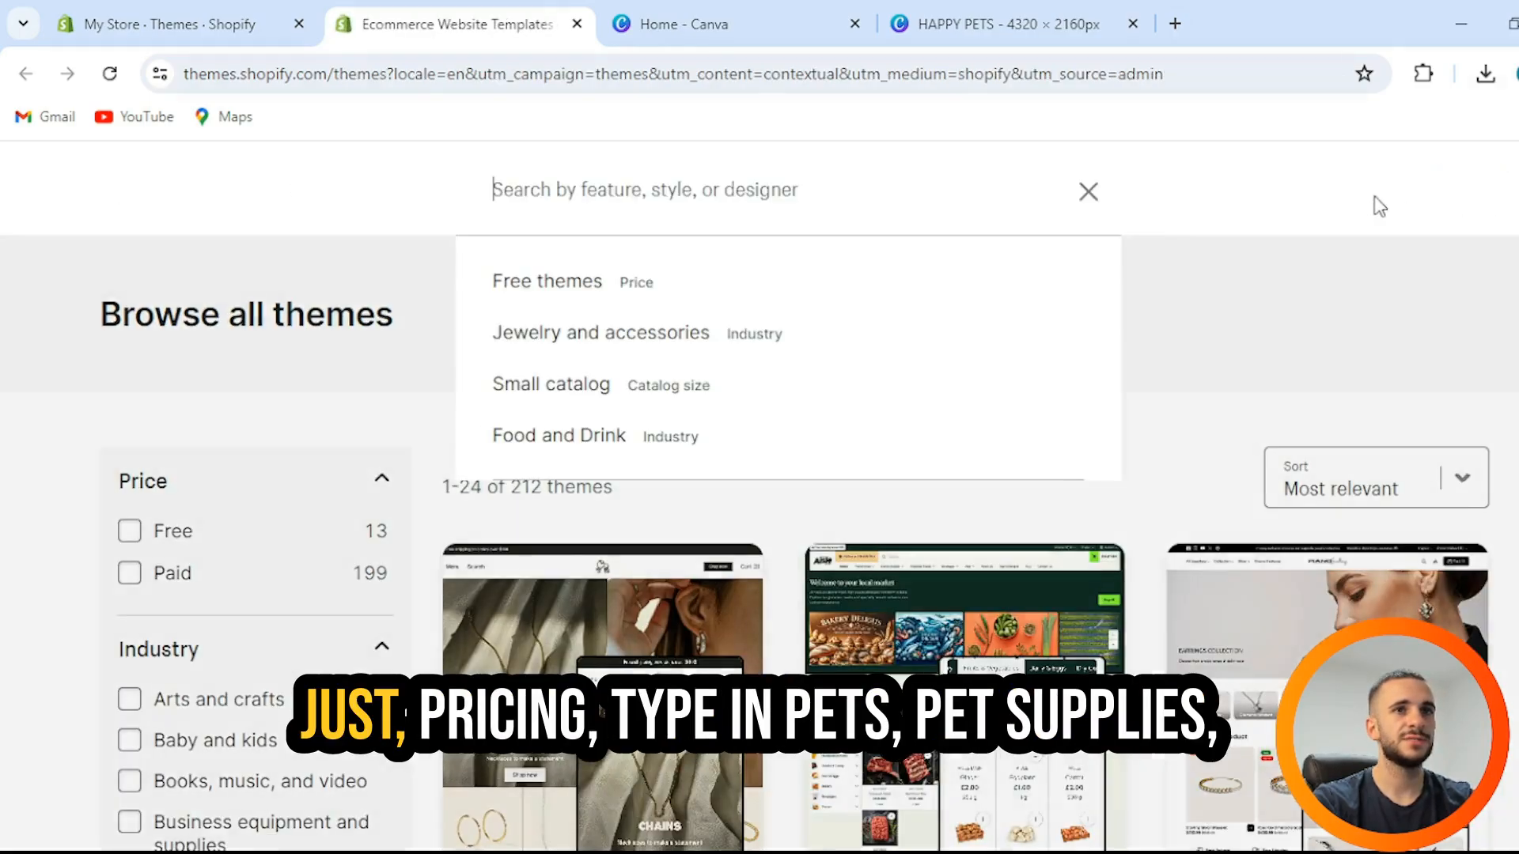
{"action": "type", "text": "p"}
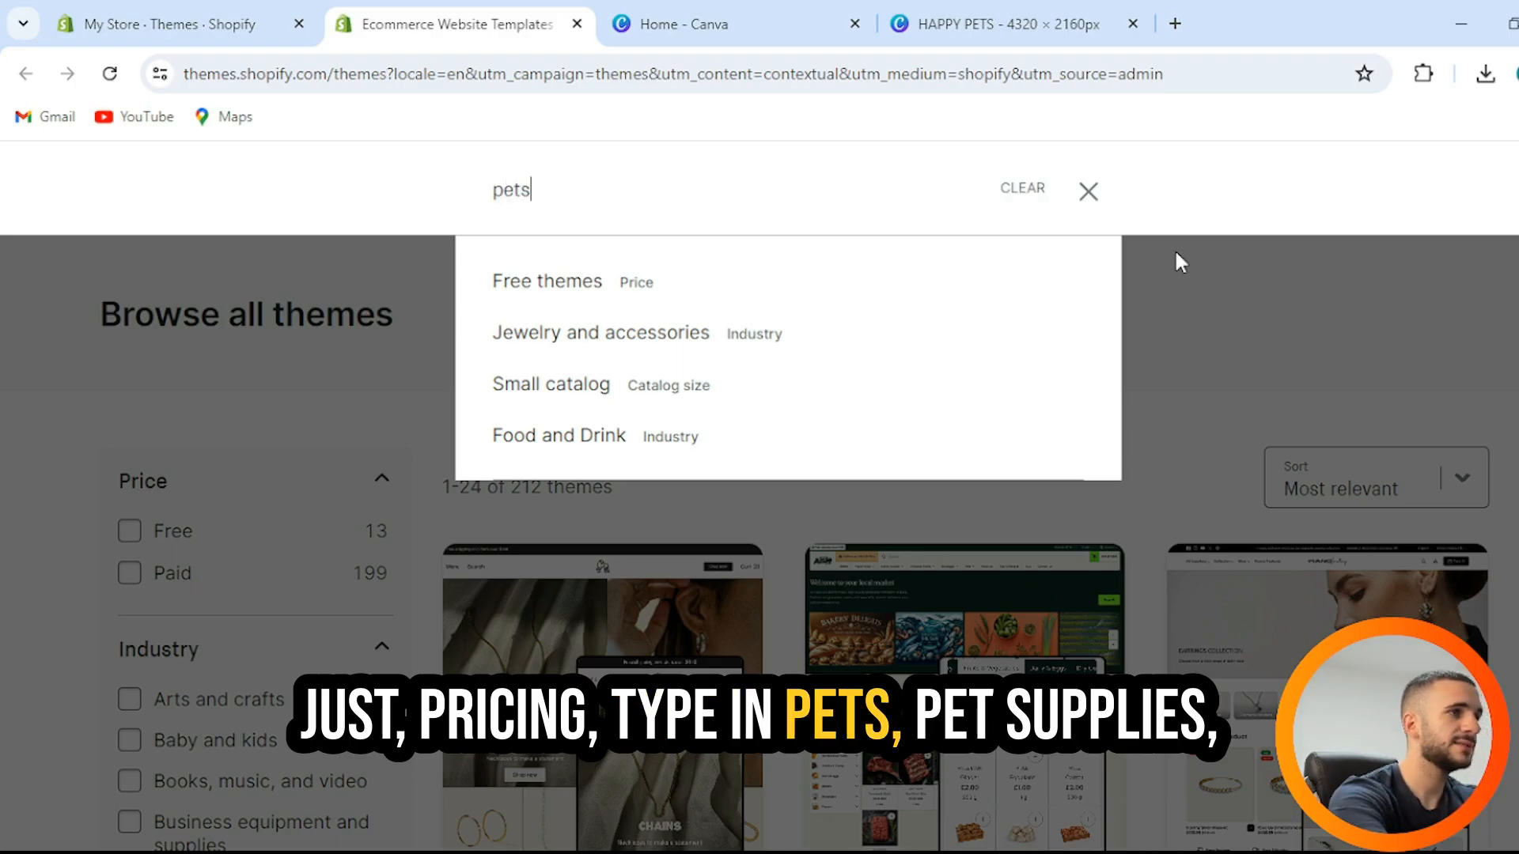
{"action": "type", "text": "ets"}
{"action": "left_click", "coordinate": [657, 282]}
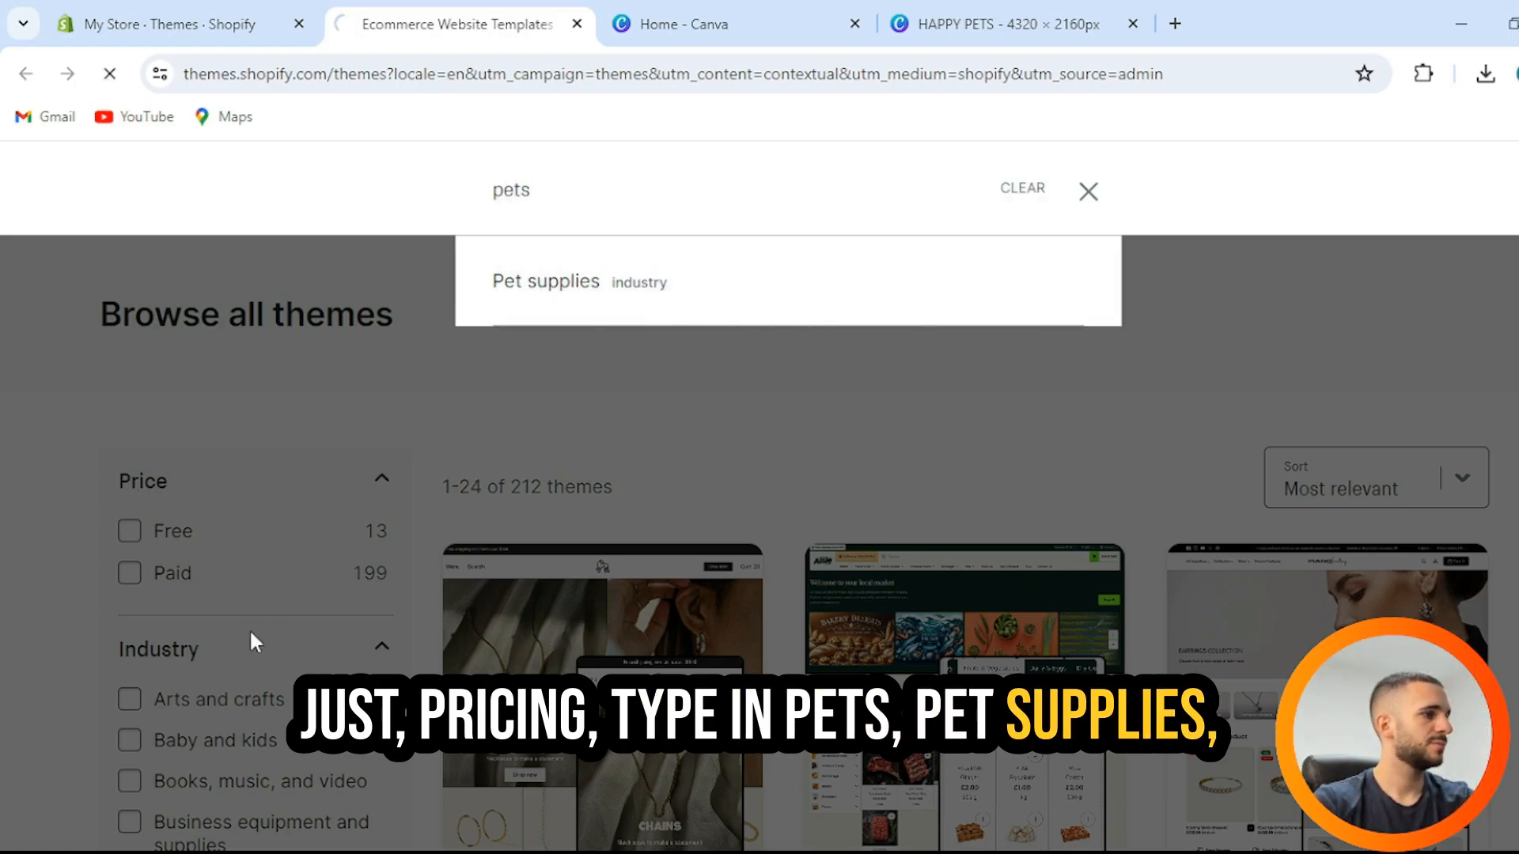
{"action": "left_click", "coordinate": [162, 598]}
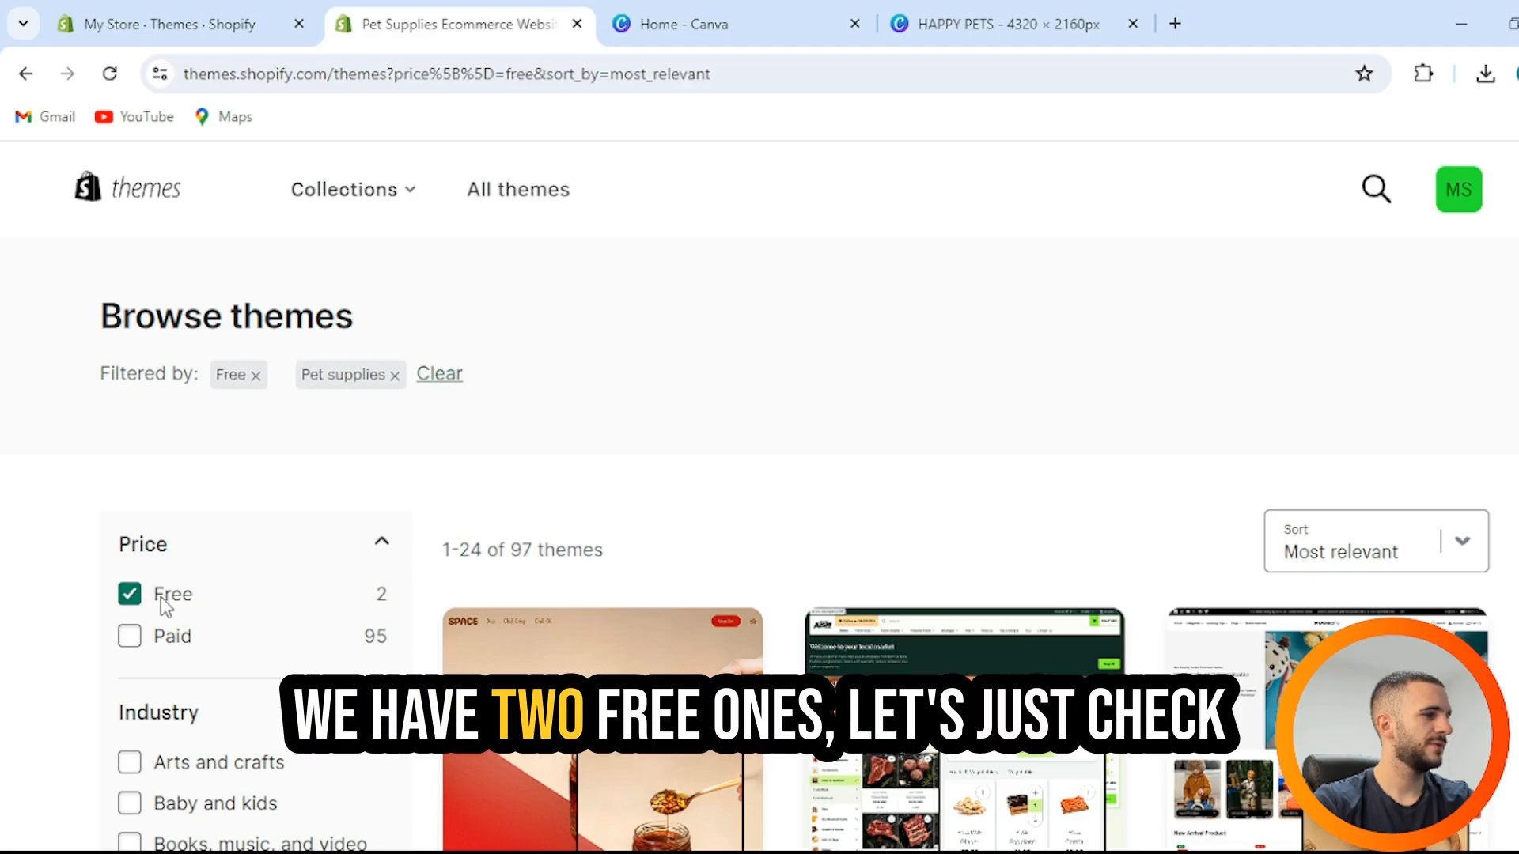
{"action": "scroll", "coordinate": [799, 443], "scroll_direction": "down", "scroll_amount": 5}
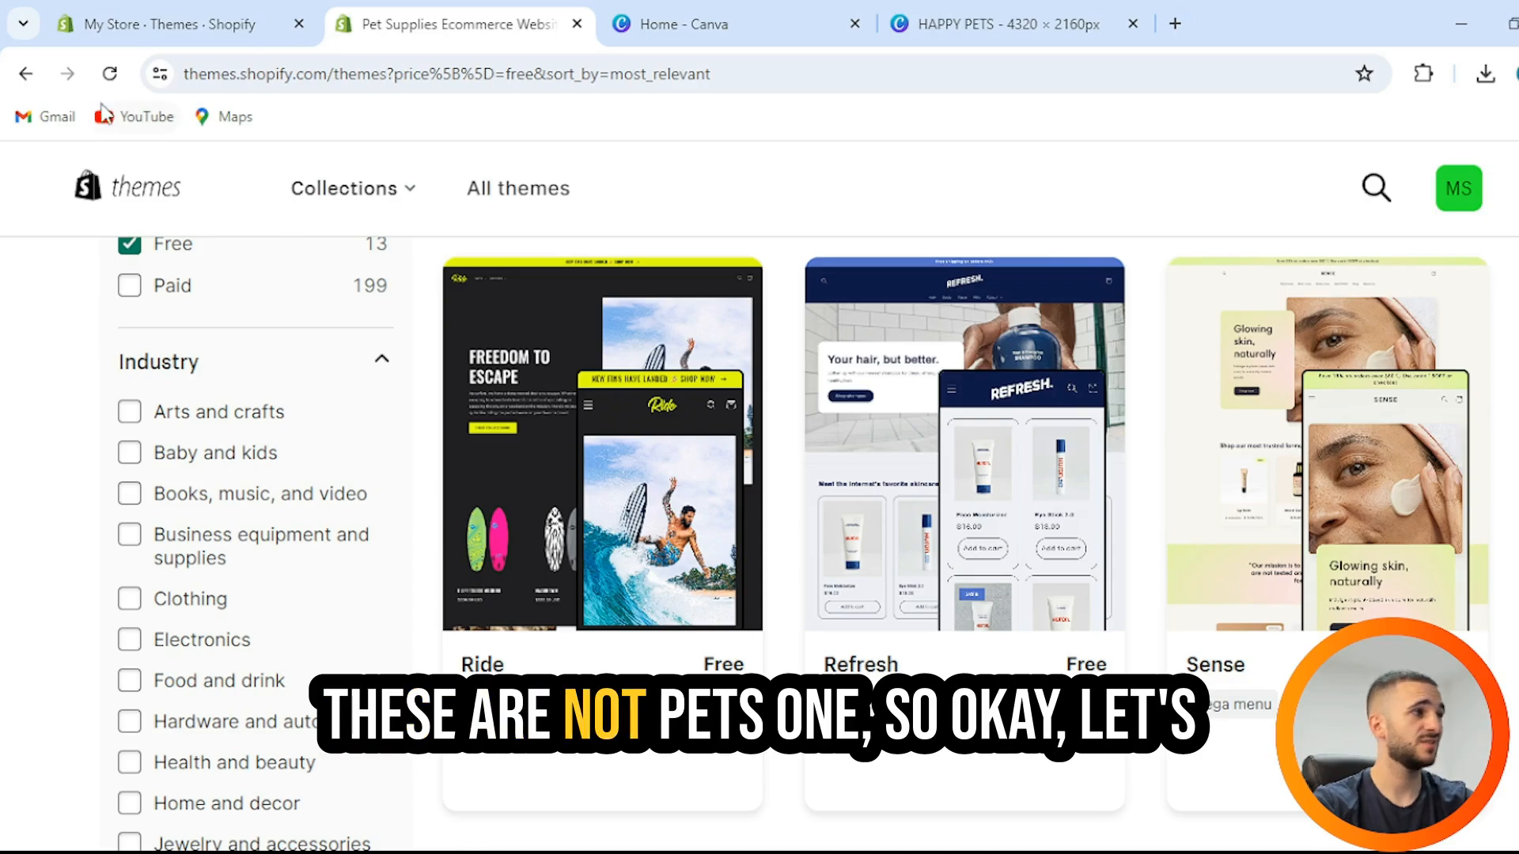
{"action": "left_click", "coordinate": [26, 74]}
- View the live online store from the Shopify admin and check the second banner slide and the Dog bone toy section
{"action": "left_click", "coordinate": [221, 16]}
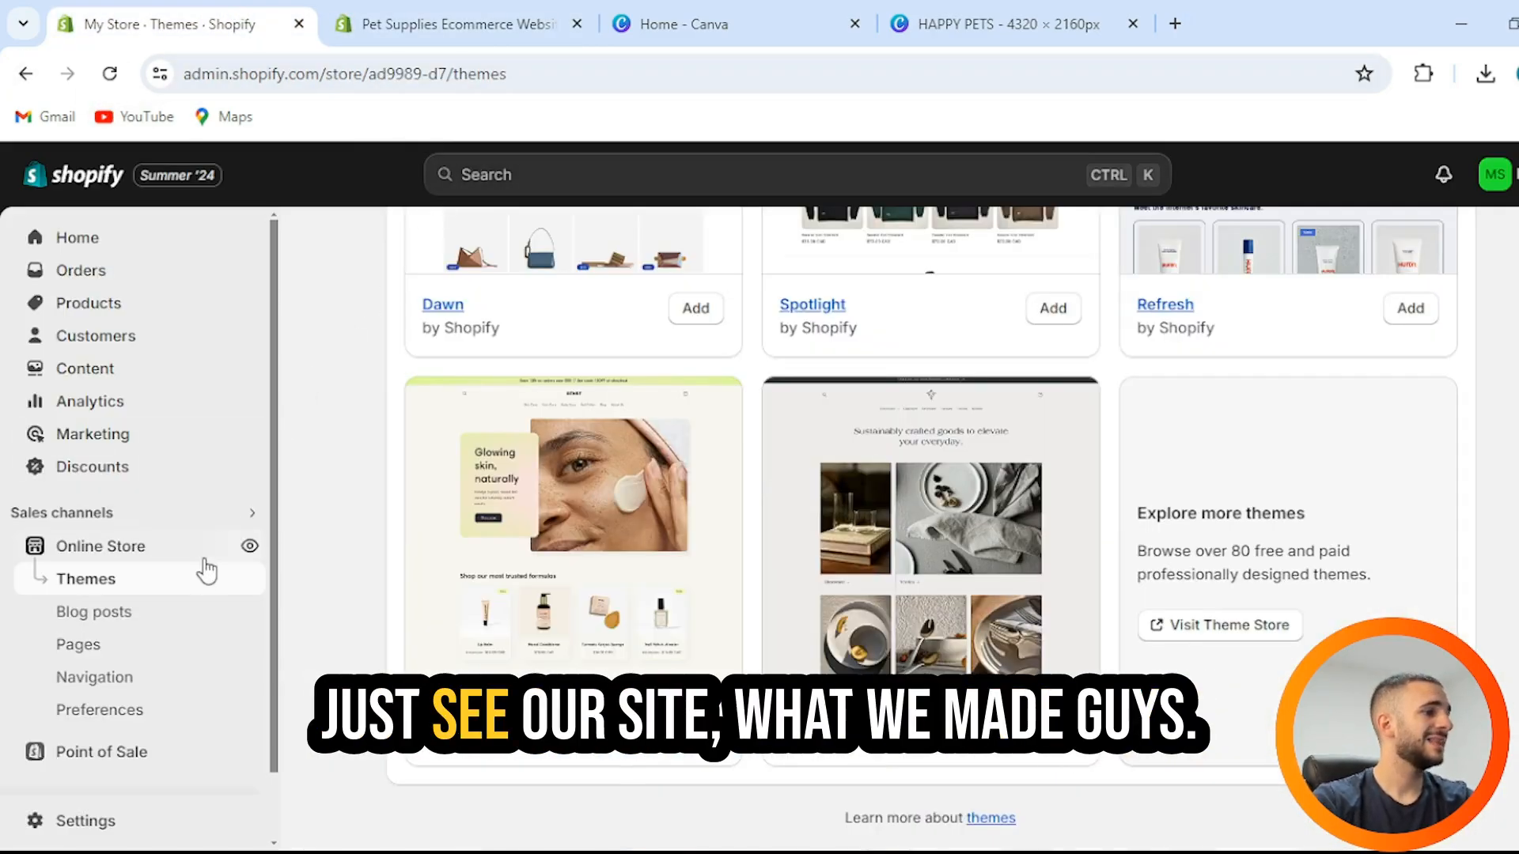
{"action": "left_click", "coordinate": [243, 546]}
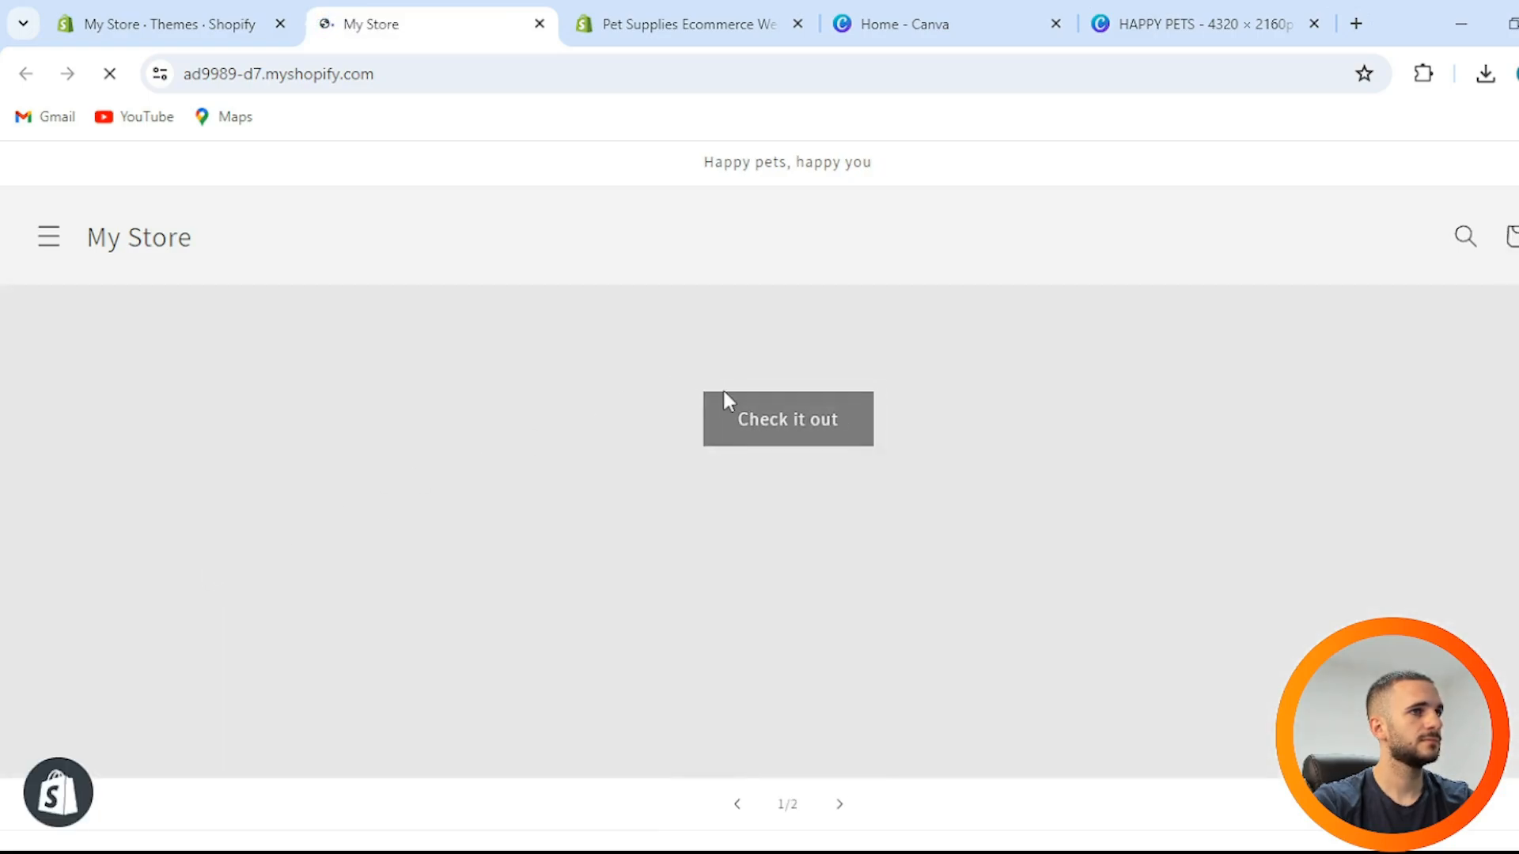
{"action": "scroll", "coordinate": [886, 647], "scroll_direction": "down", "scroll_amount": 3}
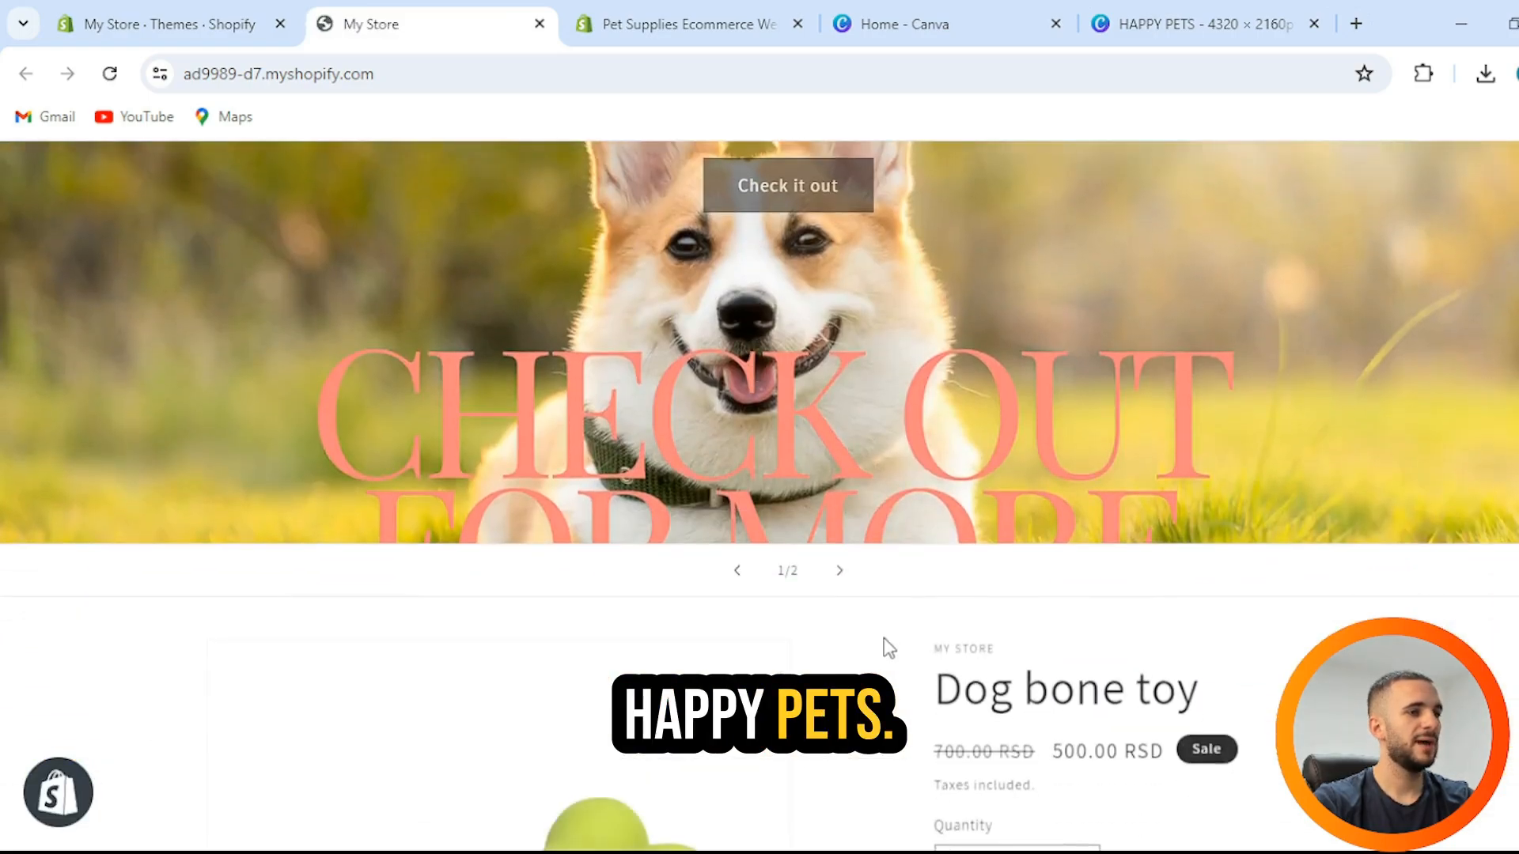
{"action": "left_click", "coordinate": [840, 573]}
{"action": "scroll", "coordinate": [1013, 577], "scroll_direction": "up", "scroll_amount": 3}
{"action": "scroll", "coordinate": [1013, 581], "scroll_direction": "down", "scroll_amount": 2}
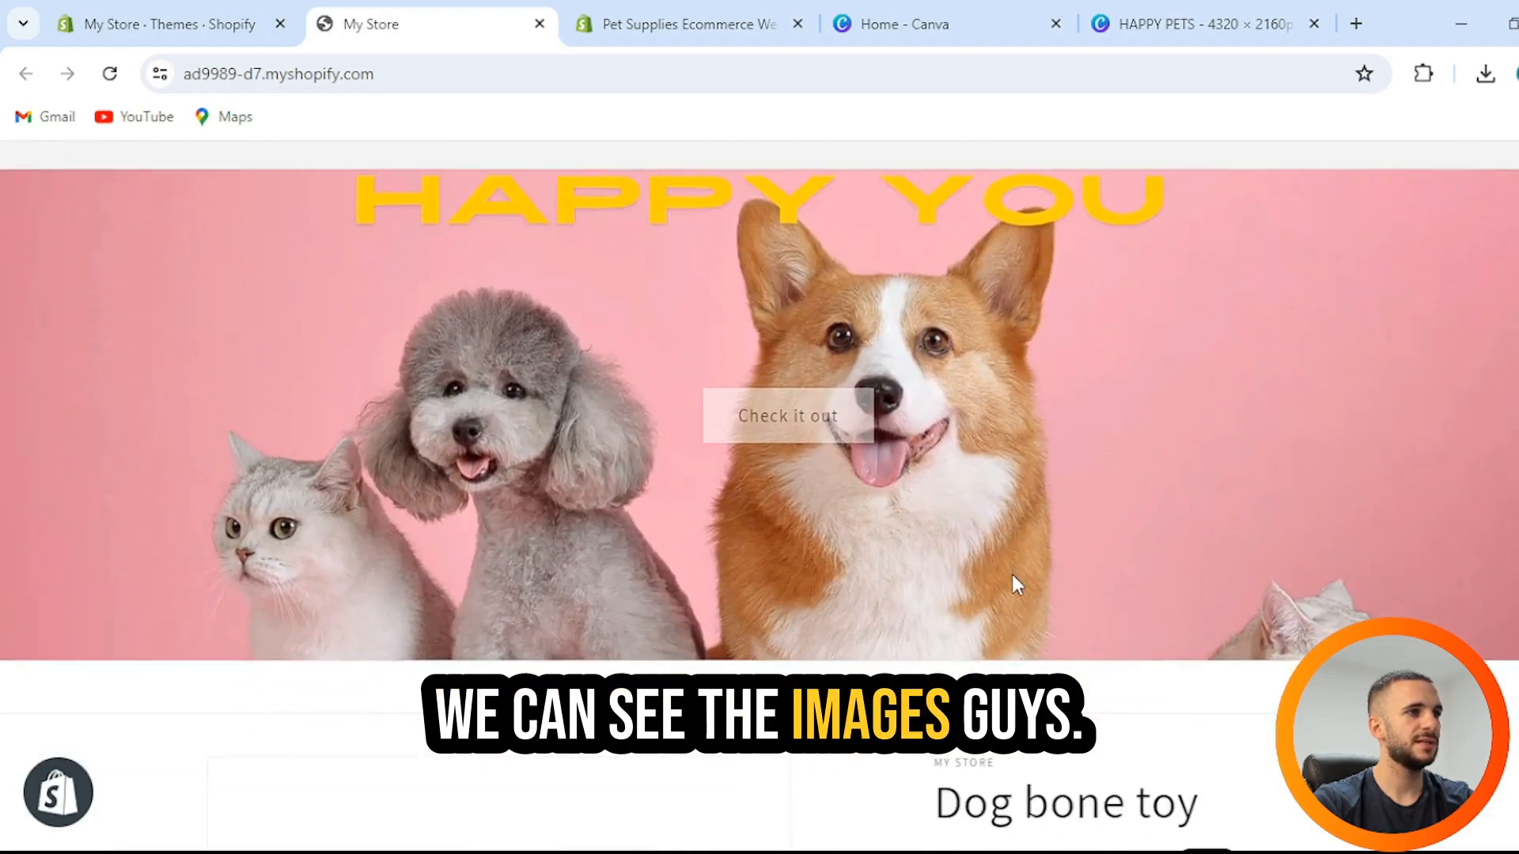
{"action": "scroll", "coordinate": [929, 383], "scroll_direction": "up", "scroll_amount": 2}
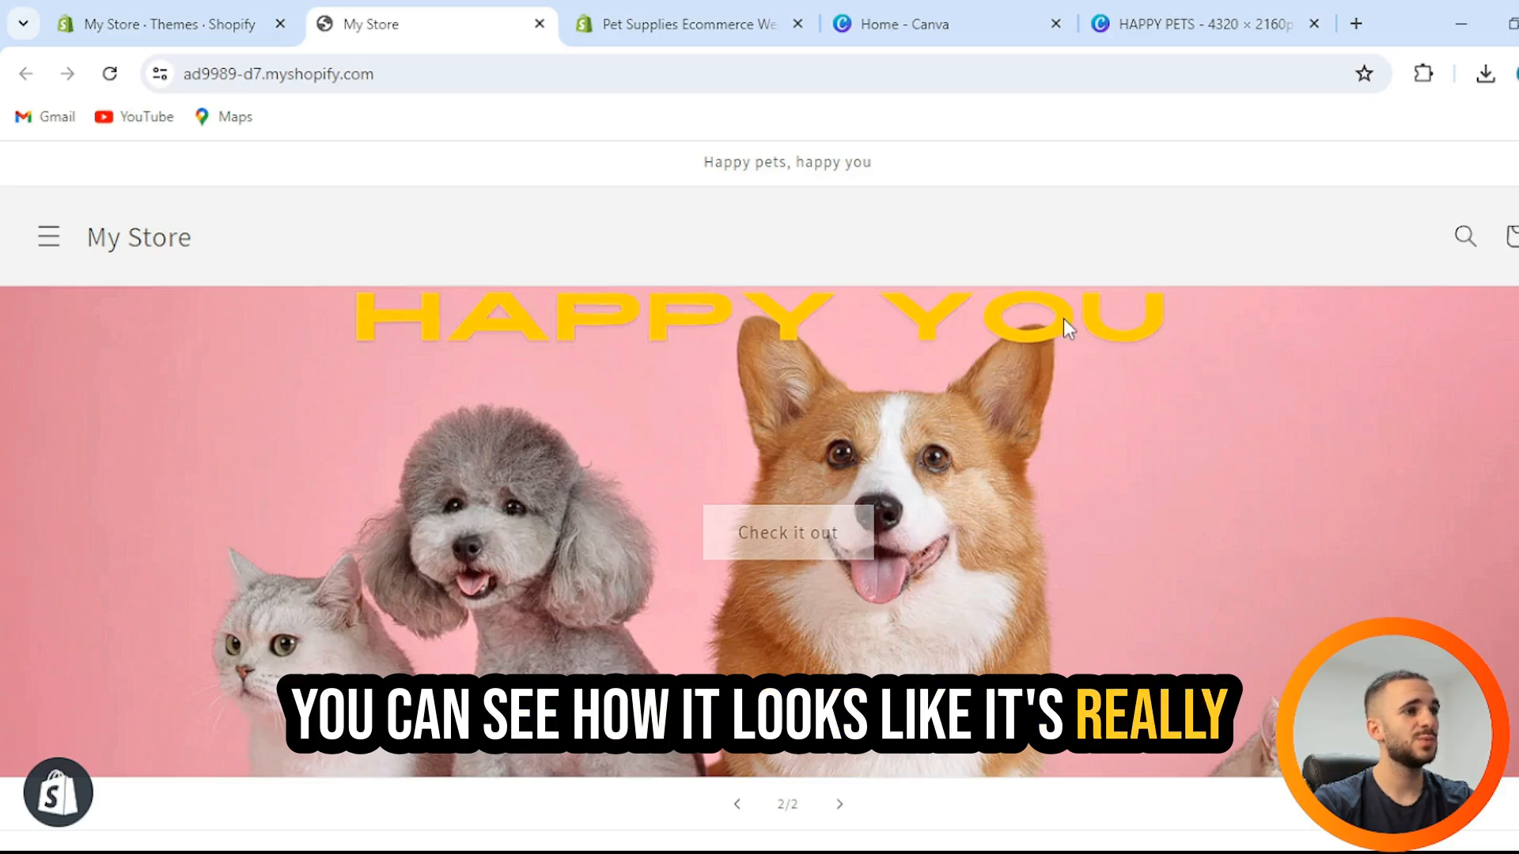
{"action": "scroll", "coordinate": [1062, 321], "scroll_direction": "down", "scroll_amount": 3}
{"action": "scroll", "coordinate": [1059, 328], "scroll_direction": "down", "scroll_amount": 3}
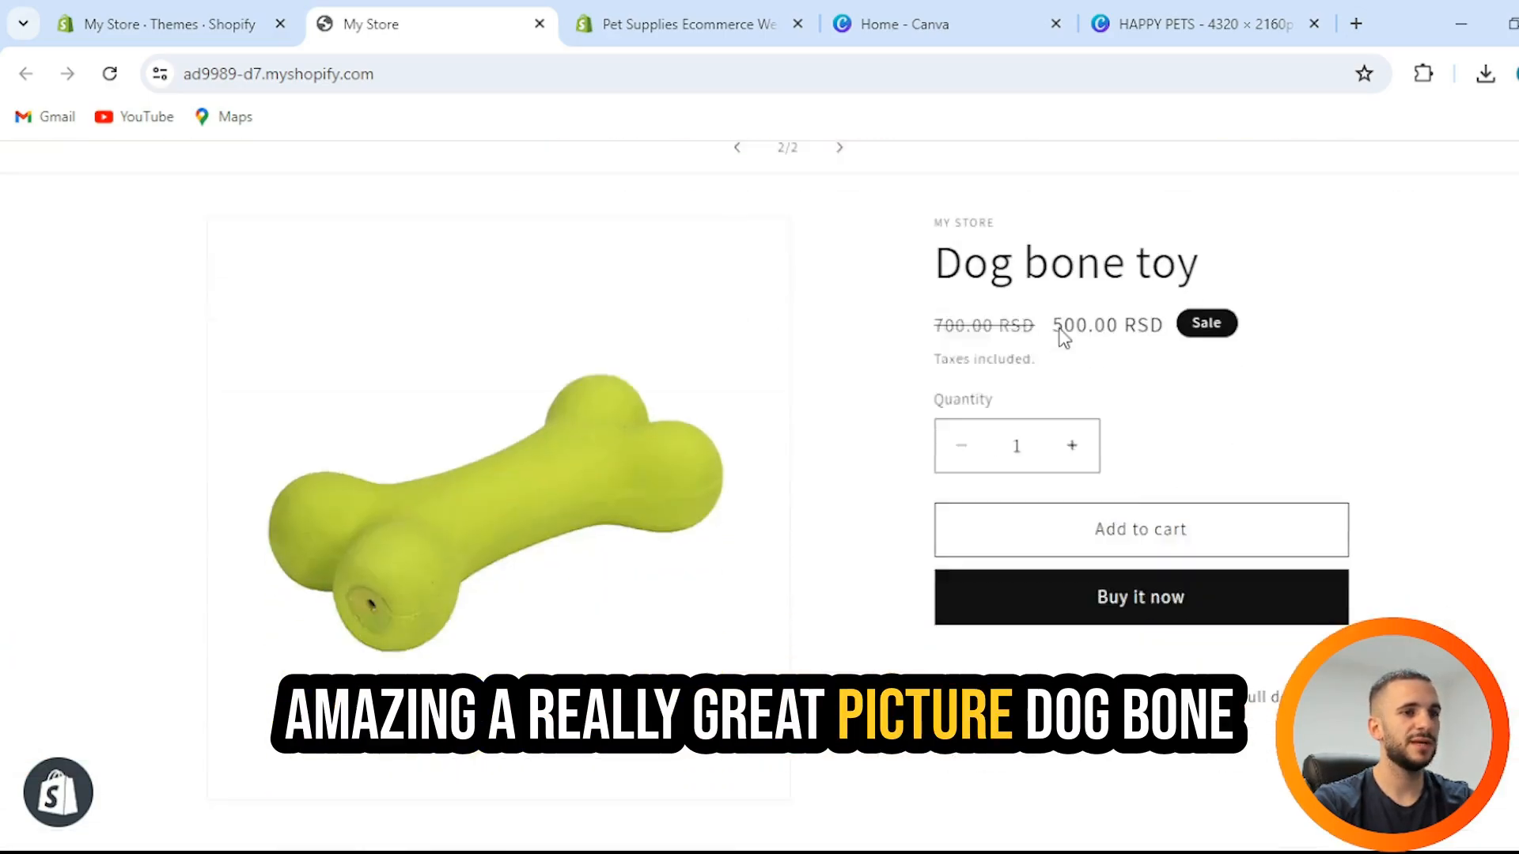
- Review the Dog bone toy product details and the email subscription section on the live home page
{"action": "left_click_drag", "start_coordinate": [894, 242], "coordinate": [1377, 234]}
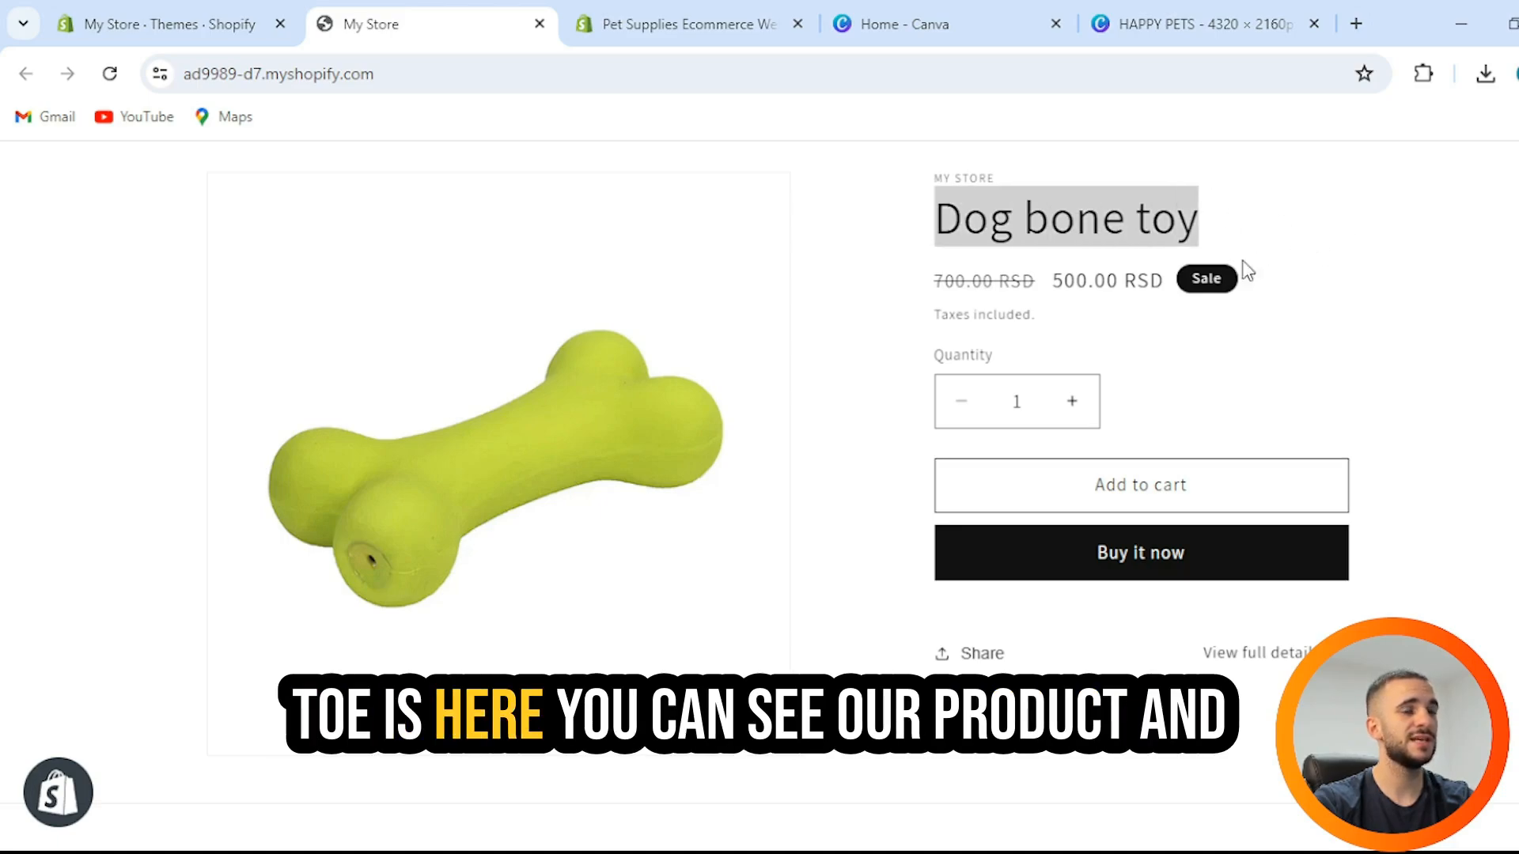
{"action": "scroll", "coordinate": [896, 283], "scroll_direction": "down", "scroll_amount": 3}
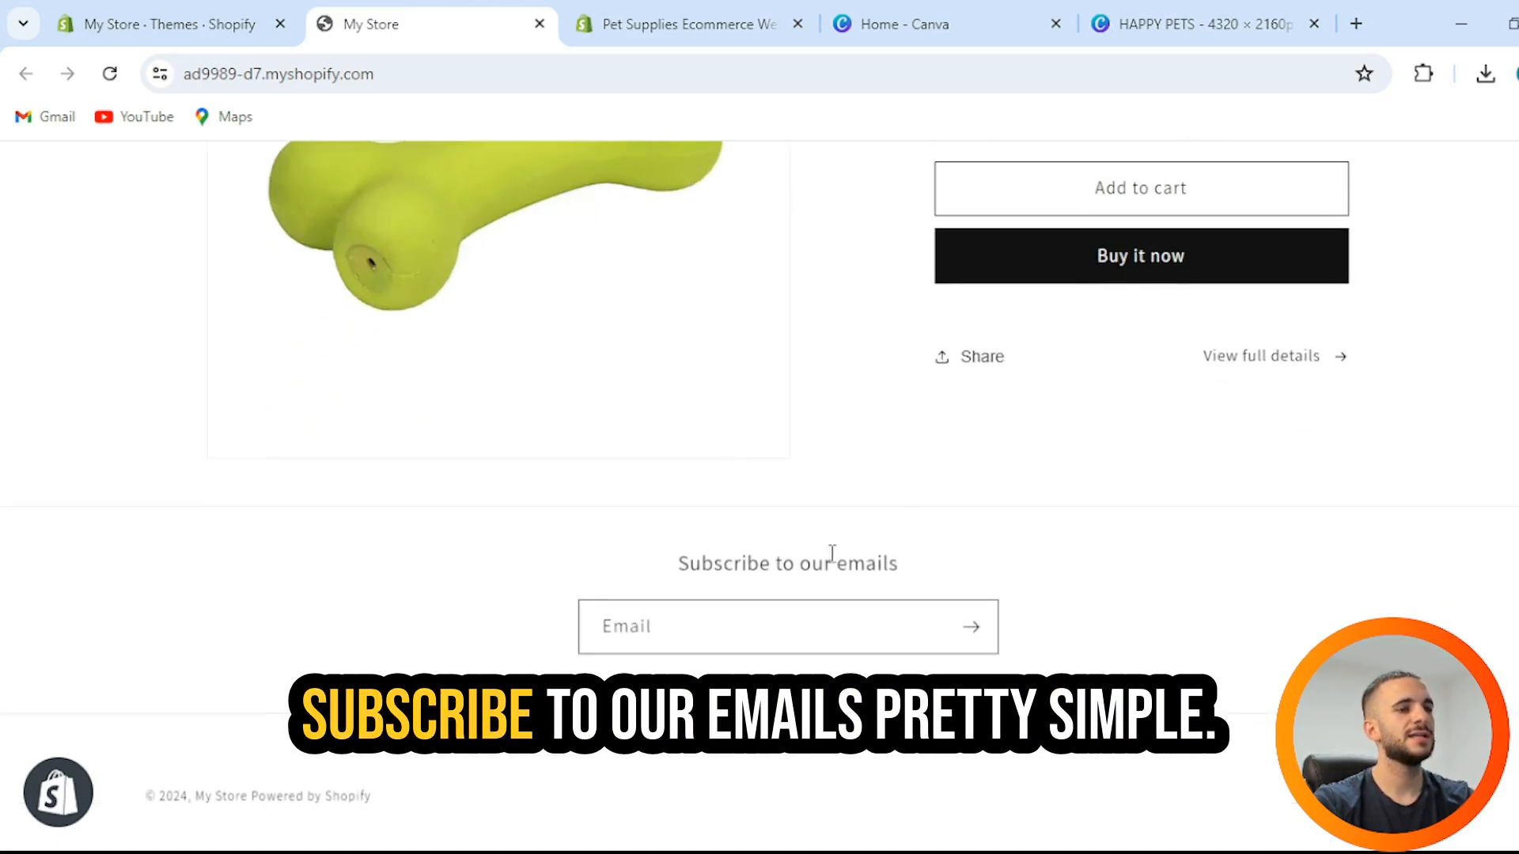
{"action": "scroll", "coordinate": [1137, 601], "scroll_direction": "up", "scroll_amount": 15}
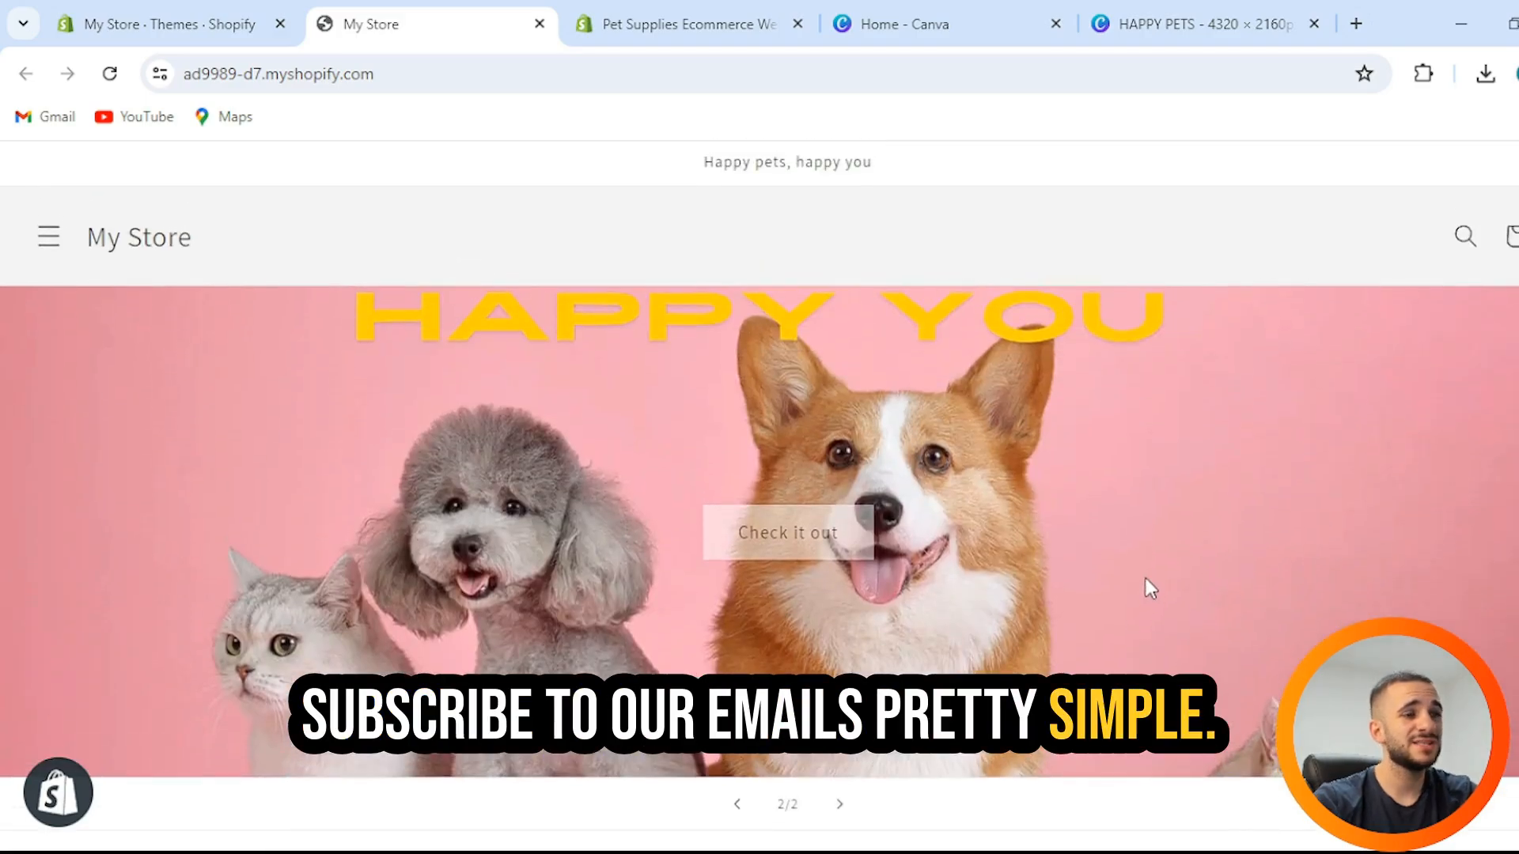
- Open the store's Catalog page from its navigation and look over the product listing
{"action": "left_click", "coordinate": [32, 237]}
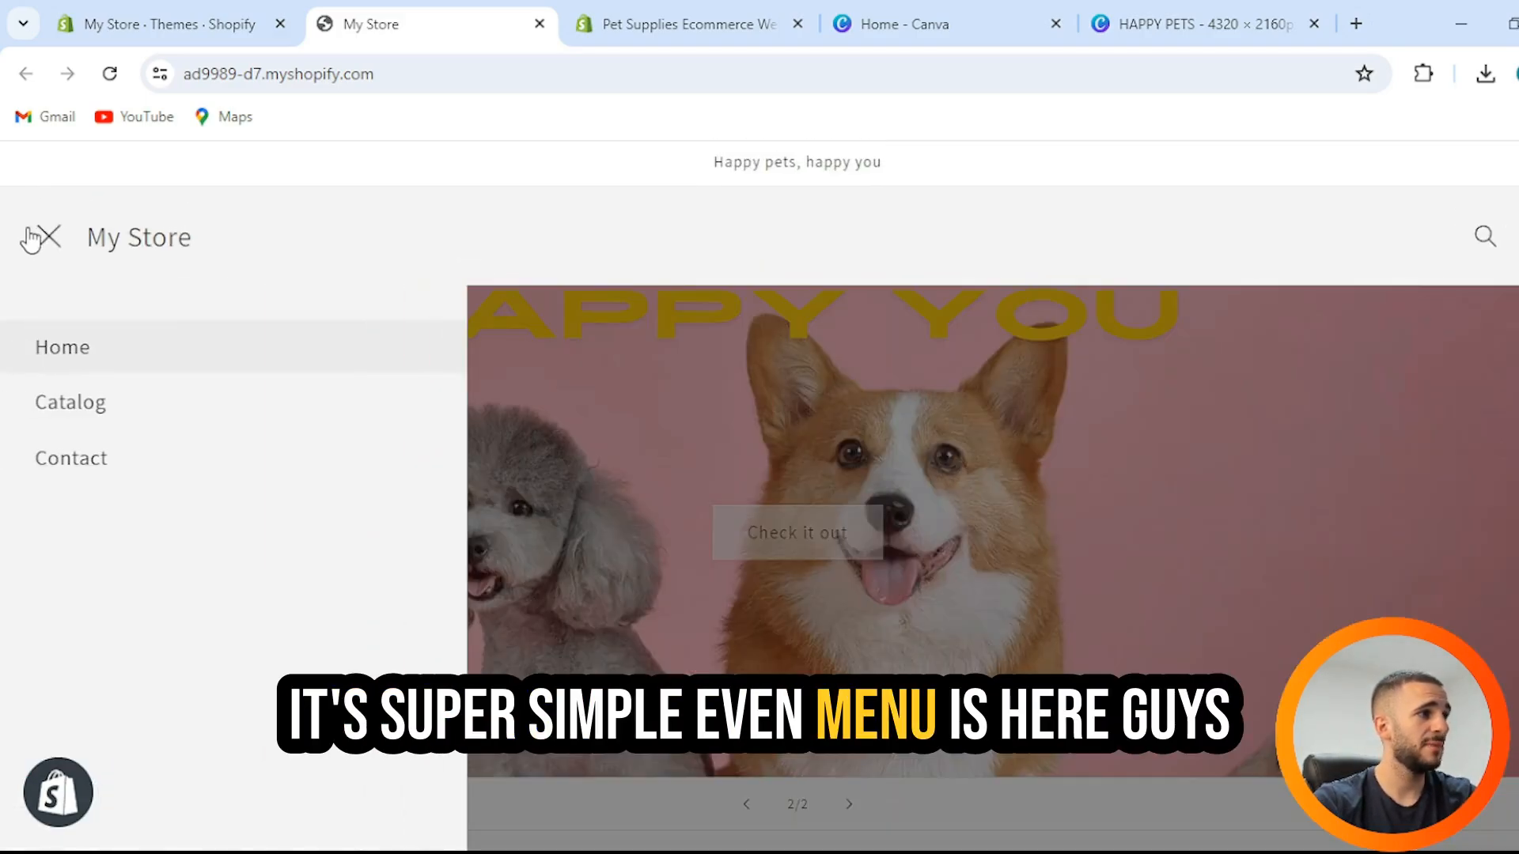
{"action": "left_click", "coordinate": [92, 403]}
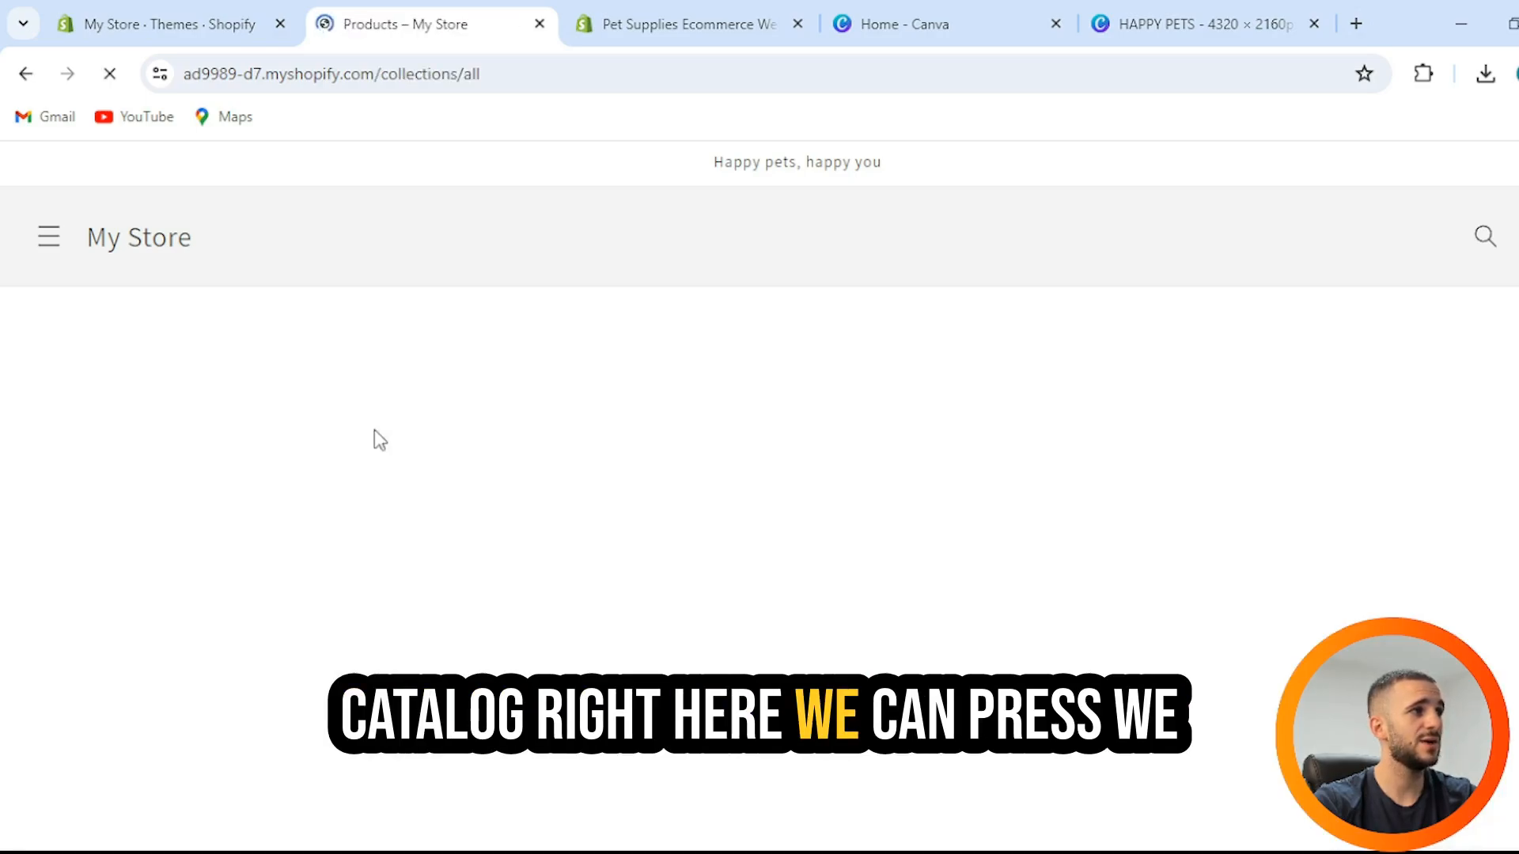
{"action": "scroll", "coordinate": [561, 323], "scroll_direction": "down", "scroll_amount": 3}
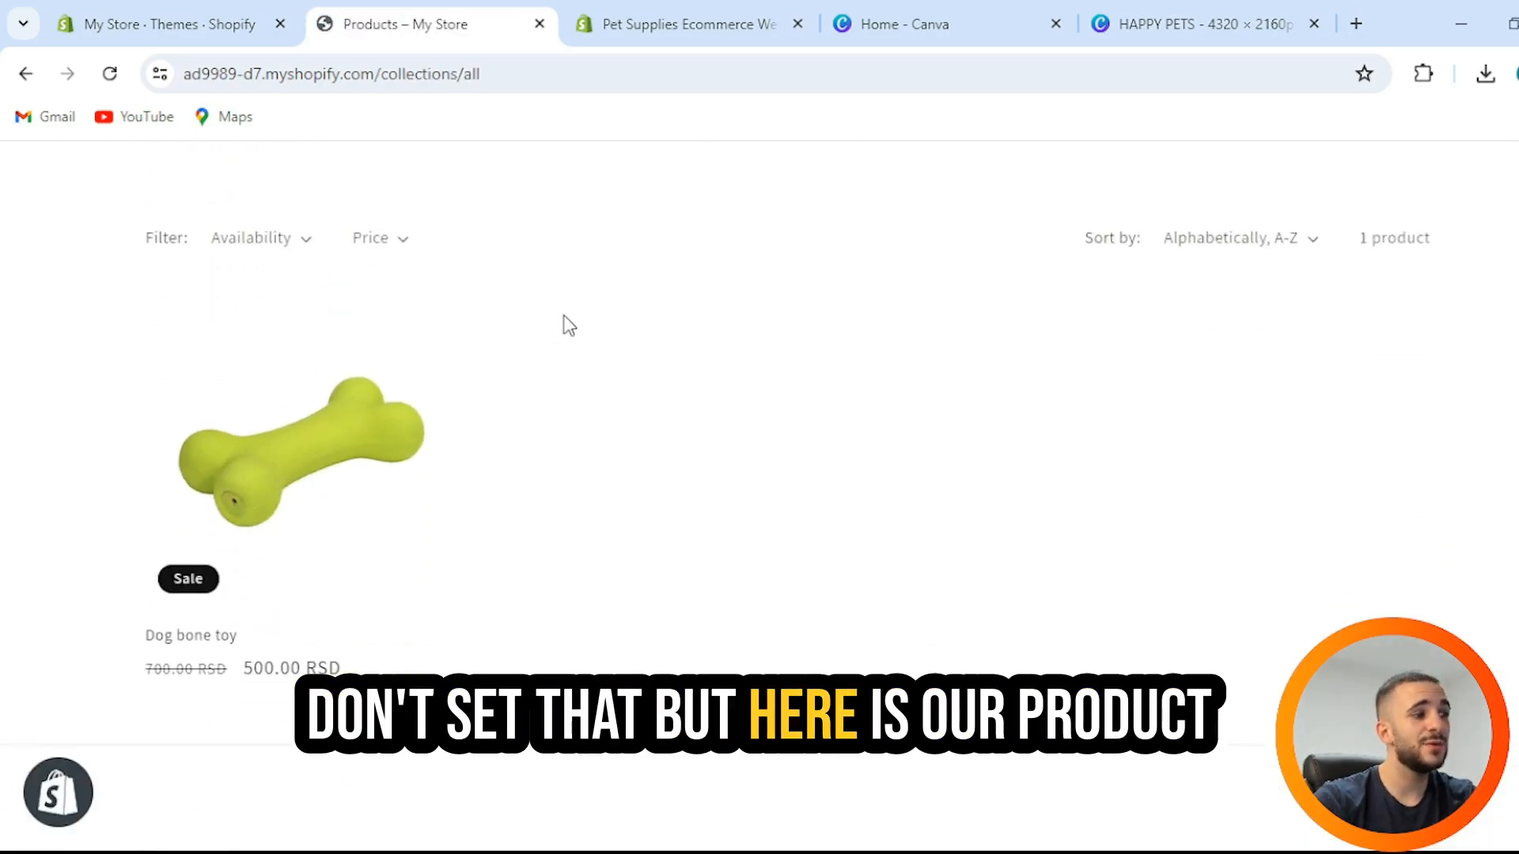
{"action": "scroll", "coordinate": [566, 324], "scroll_direction": "up", "scroll_amount": 3}
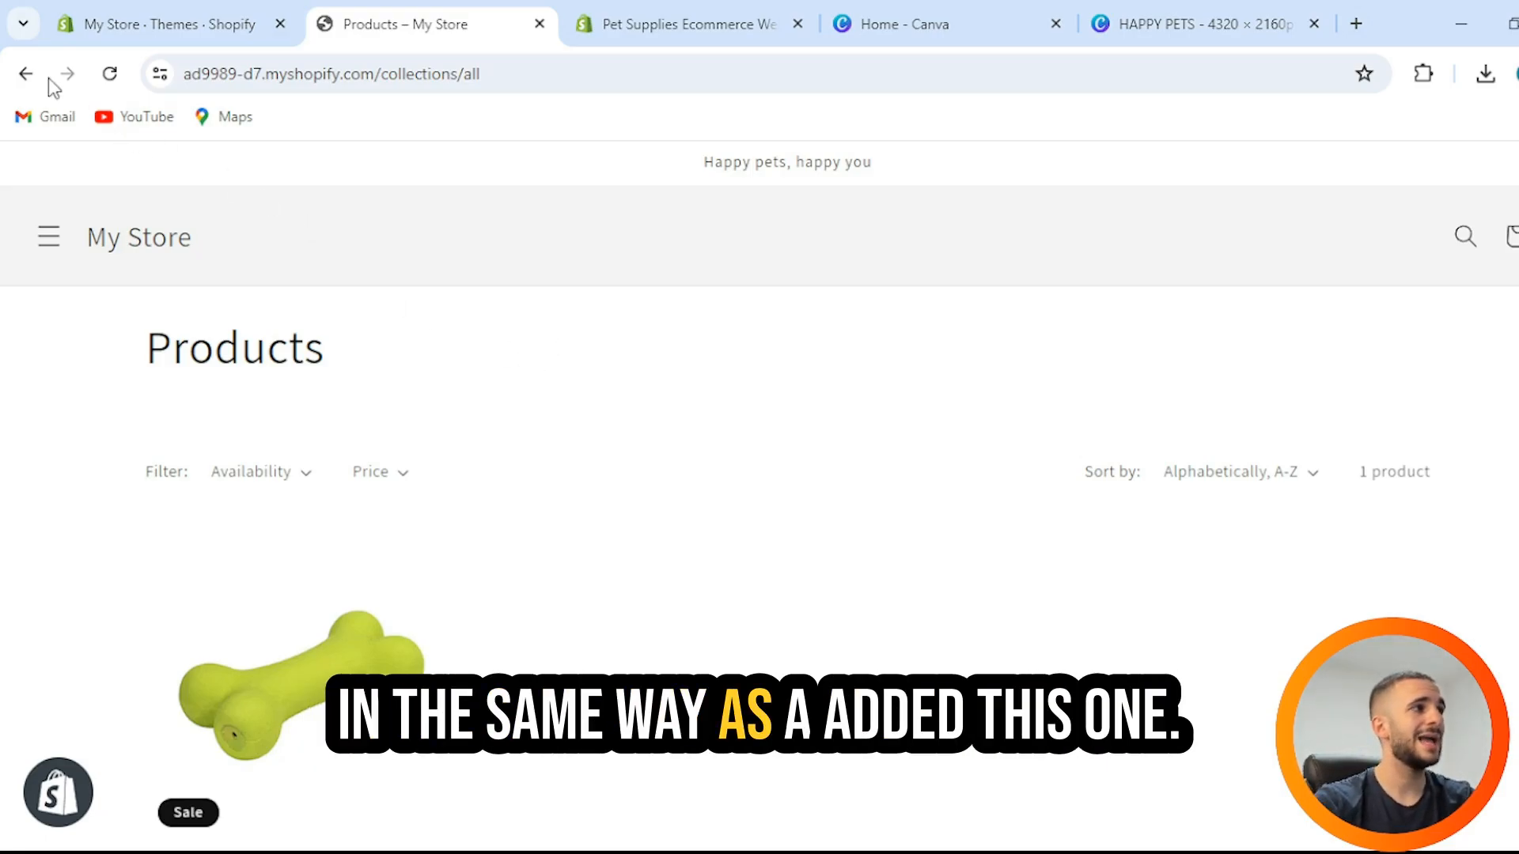
- Return from the catalog to the store's home page and close the live store's browser tab
{"action": "left_click", "coordinate": [27, 73]}
{"action": "left_click", "coordinate": [72, 253]}
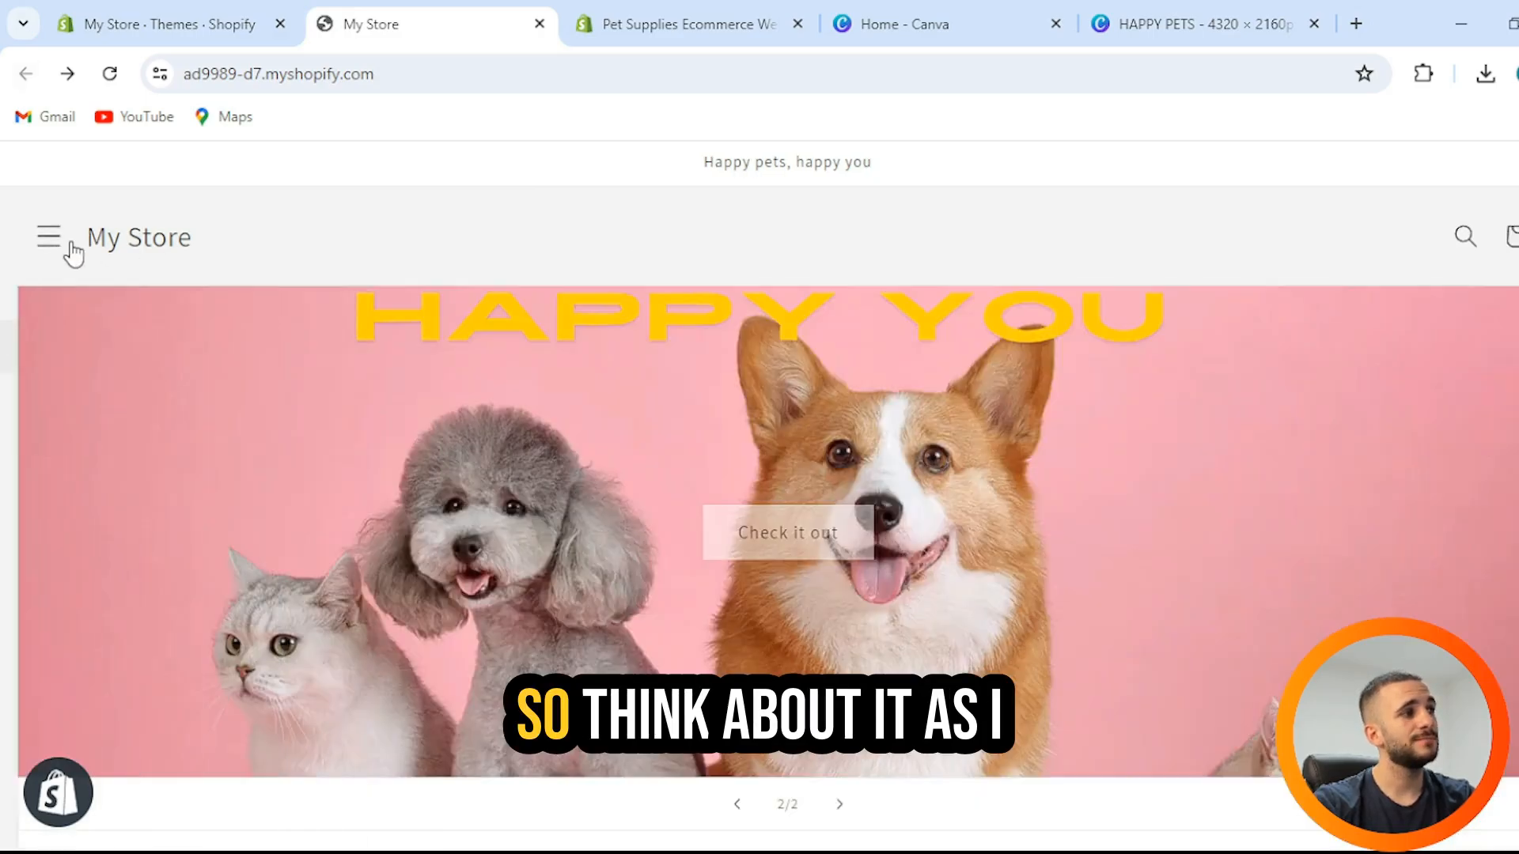
{"action": "left_click", "coordinate": [537, 26]}
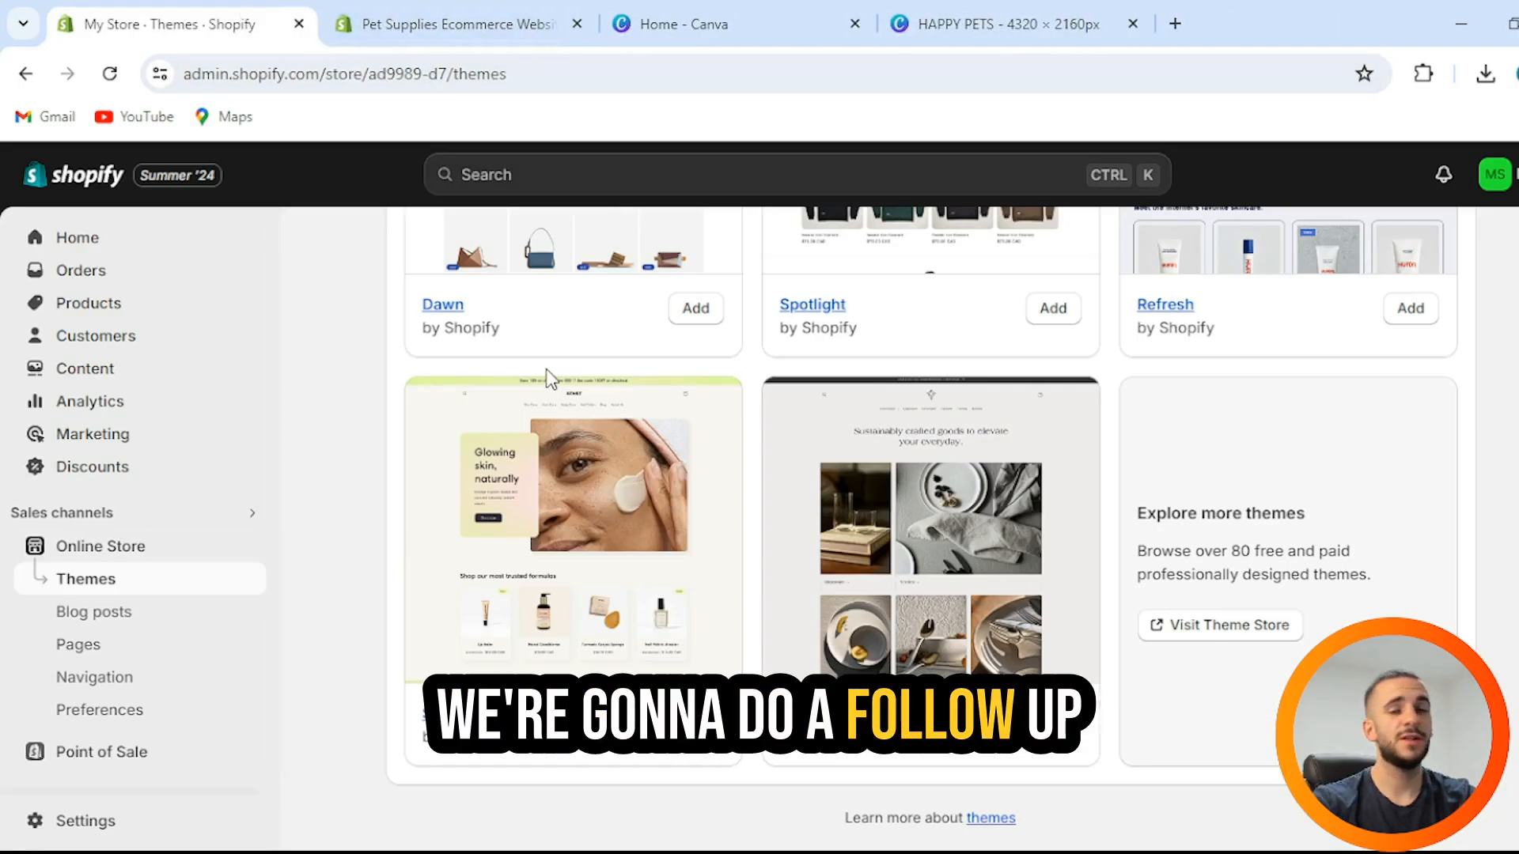